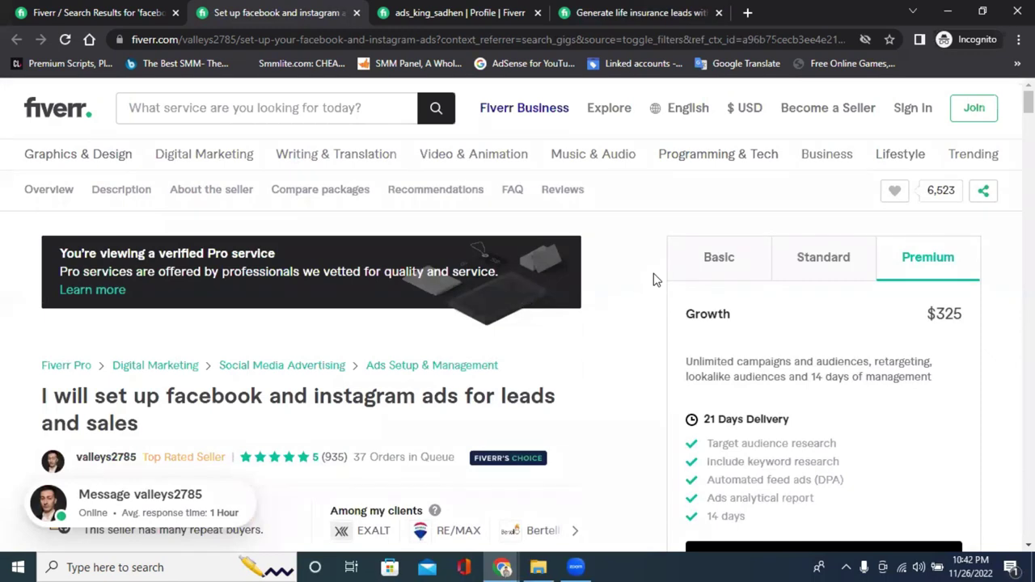
# Step: Browse the Fiverr search results for "facebook lead generation ads" and examine the listed gigs and their prices
pyautogui.click(95, 8)
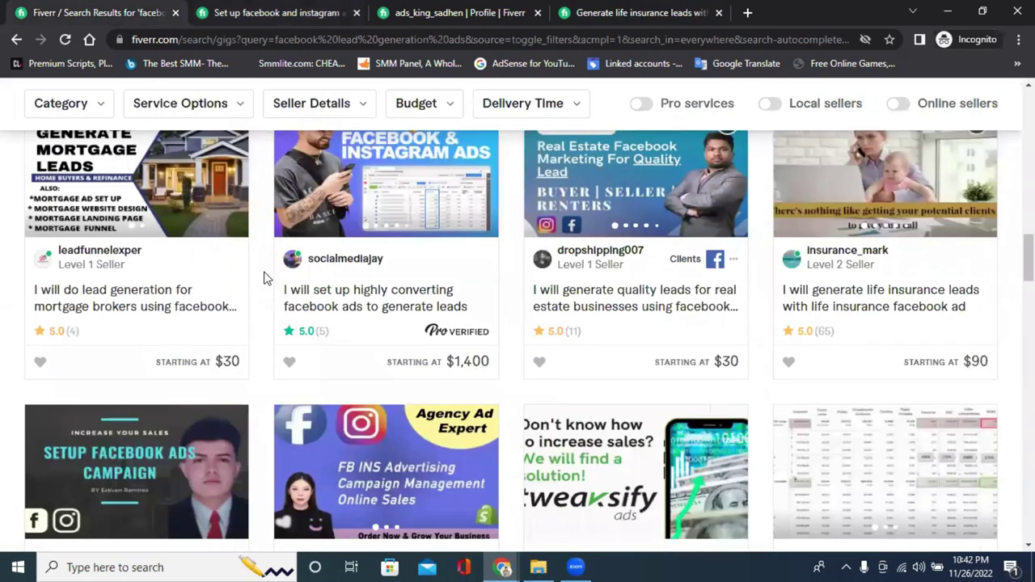
pyautogui.scroll(10, 267, 279)
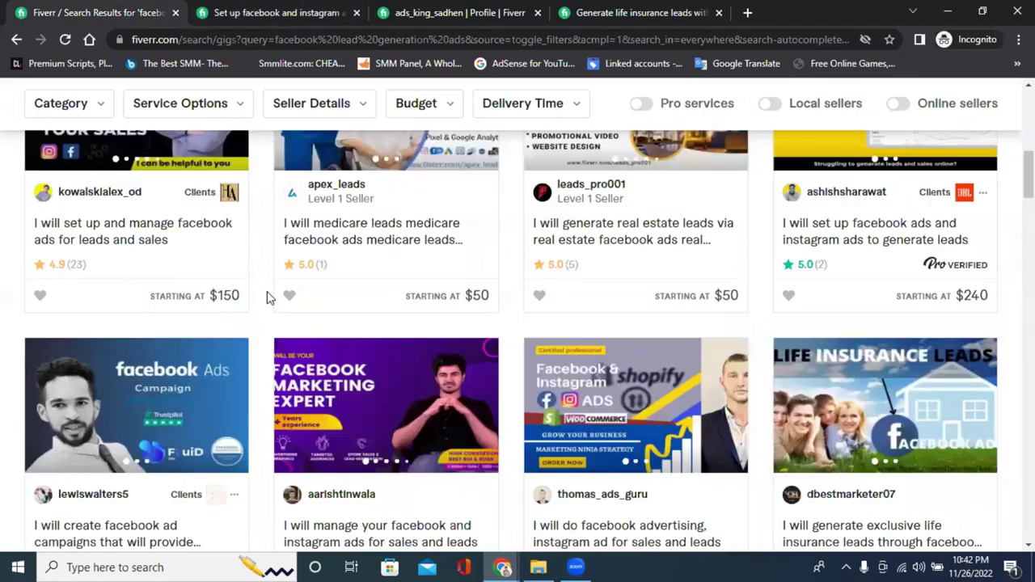
pyautogui.scroll(1, 267, 297)
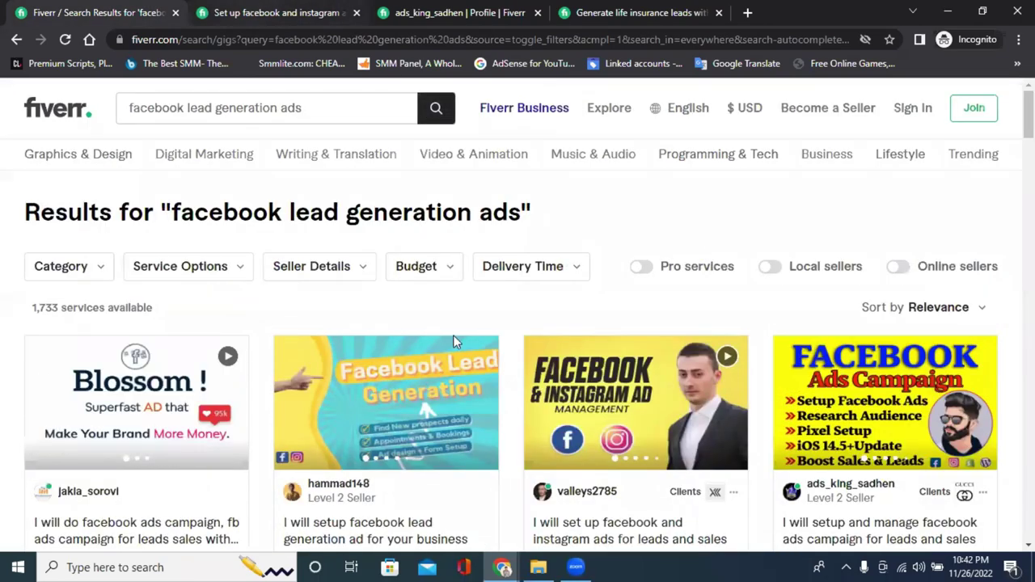
pyautogui.click(275, 12)
pyautogui.click(96, 13)
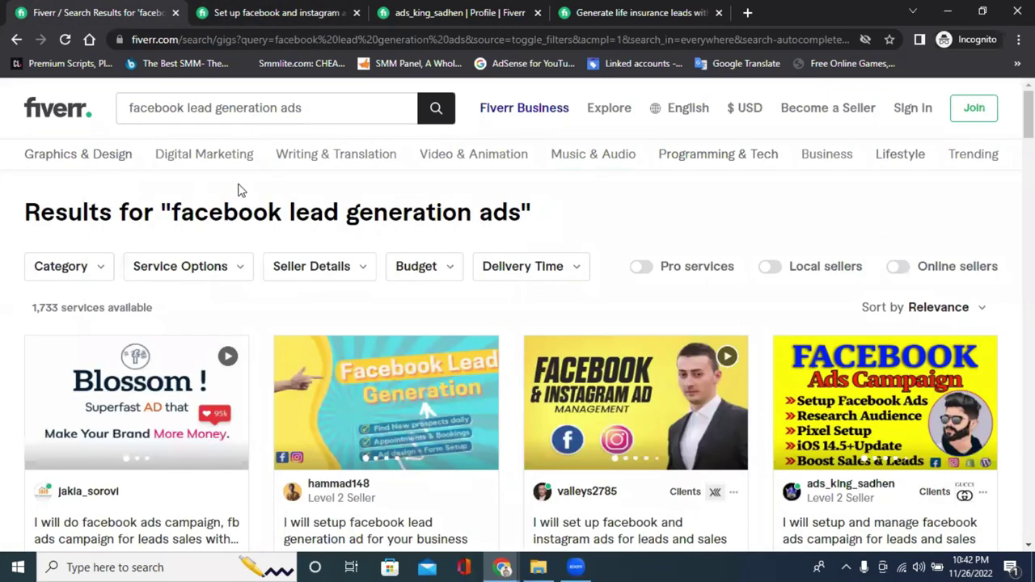
pyautogui.scroll(-1, 248, 244)
pyautogui.scroll(-3, 247, 242)
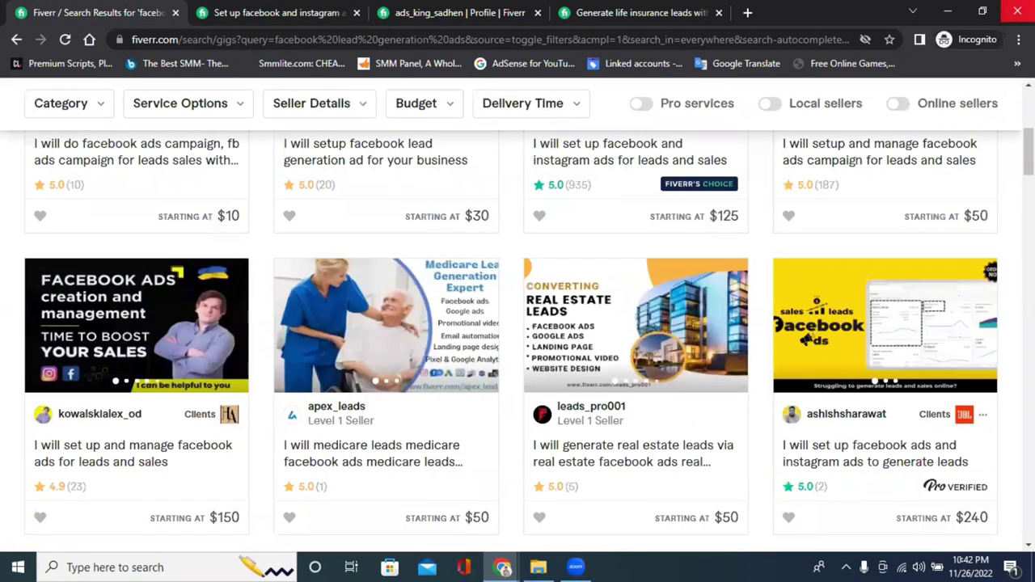
pyautogui.scroll(5, 723, 255)
pyautogui.scroll(-5, 723, 254)
pyautogui.scroll(5, 722, 257)
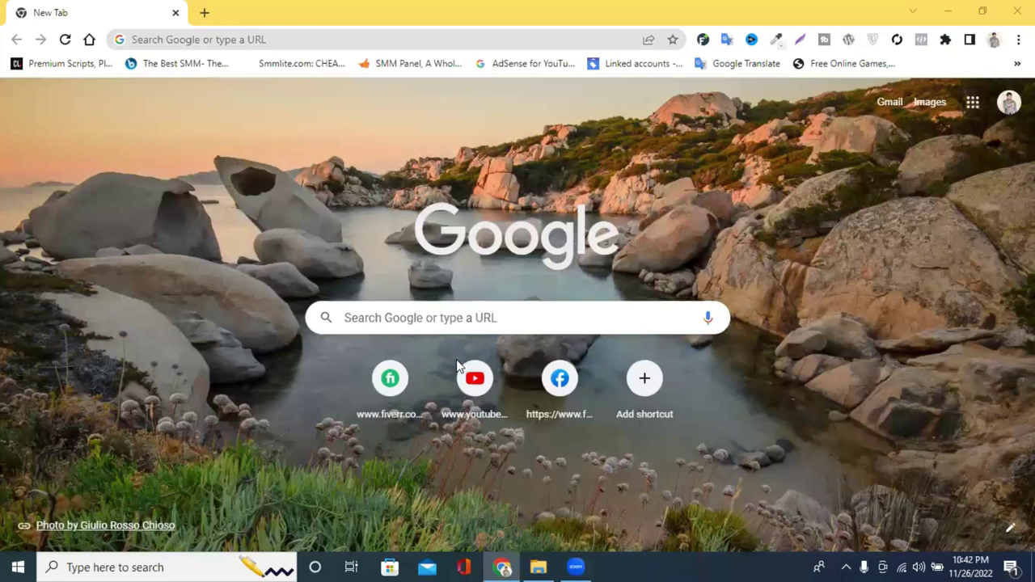
# Step: Switch to Facebook, go to the home feed, and open Ads Manager
pyautogui.click(468, 38)
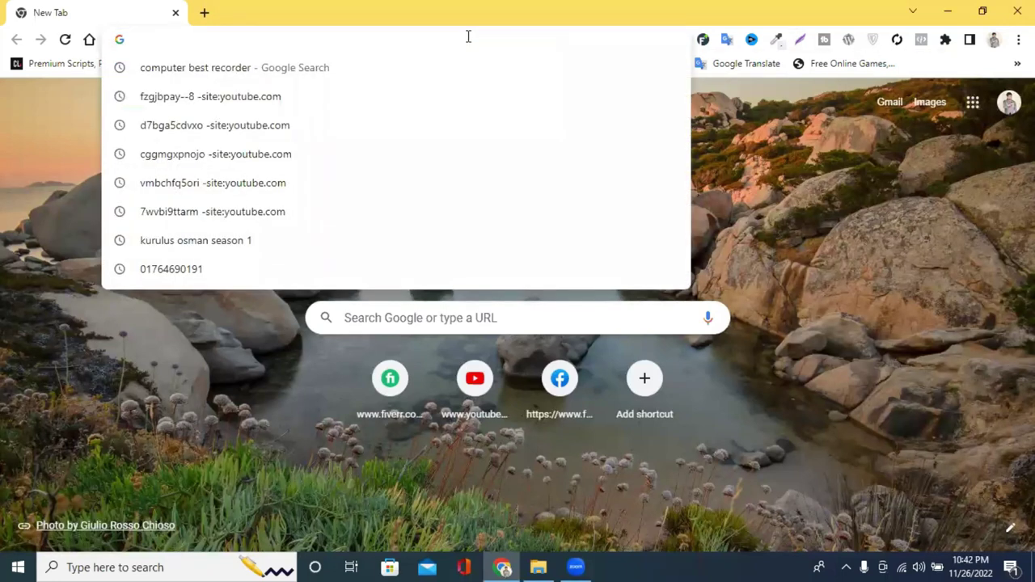
pyautogui.write('canva.com')
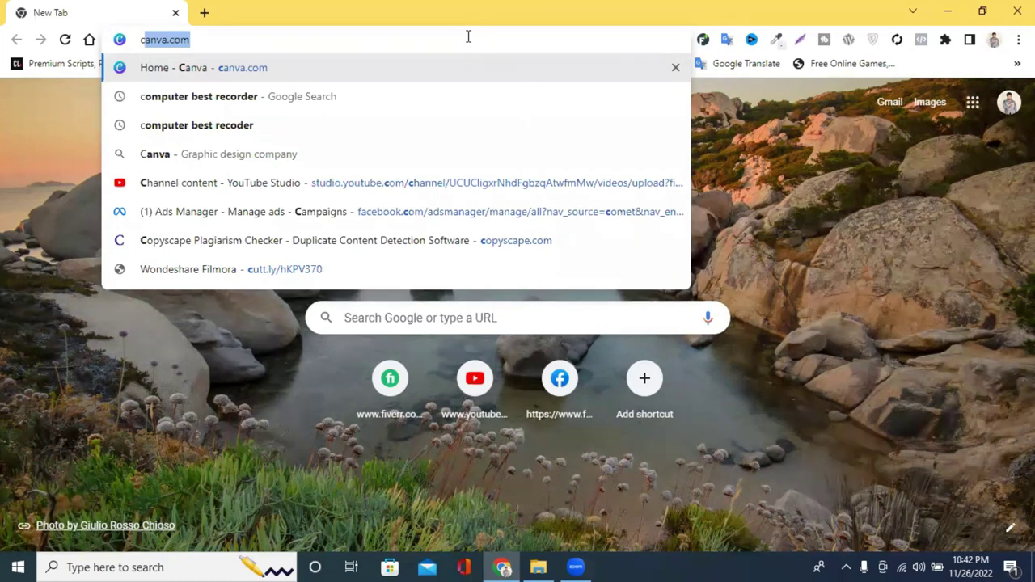
pyautogui.click(559, 384)
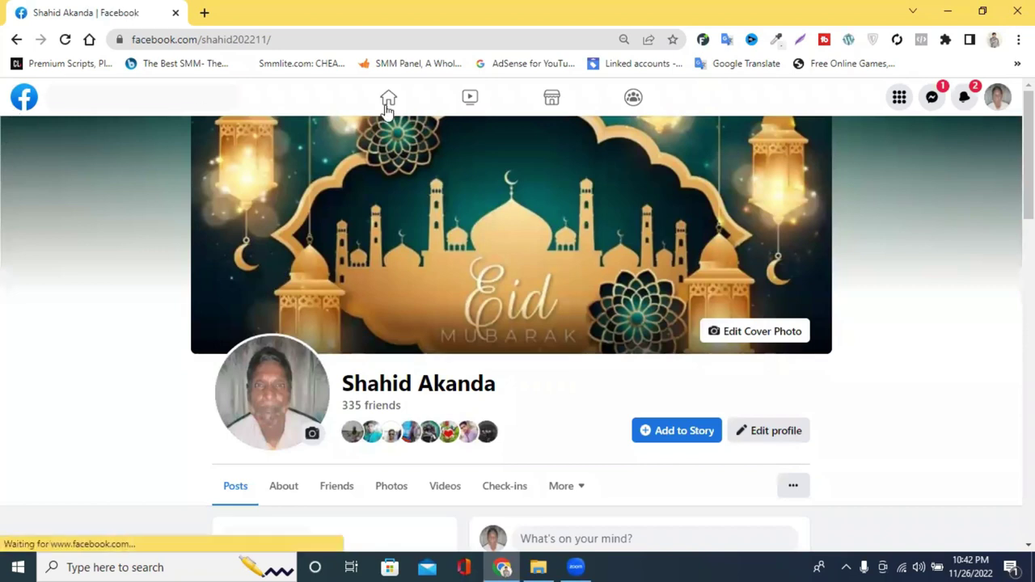
pyautogui.scroll(-3, 390, 102)
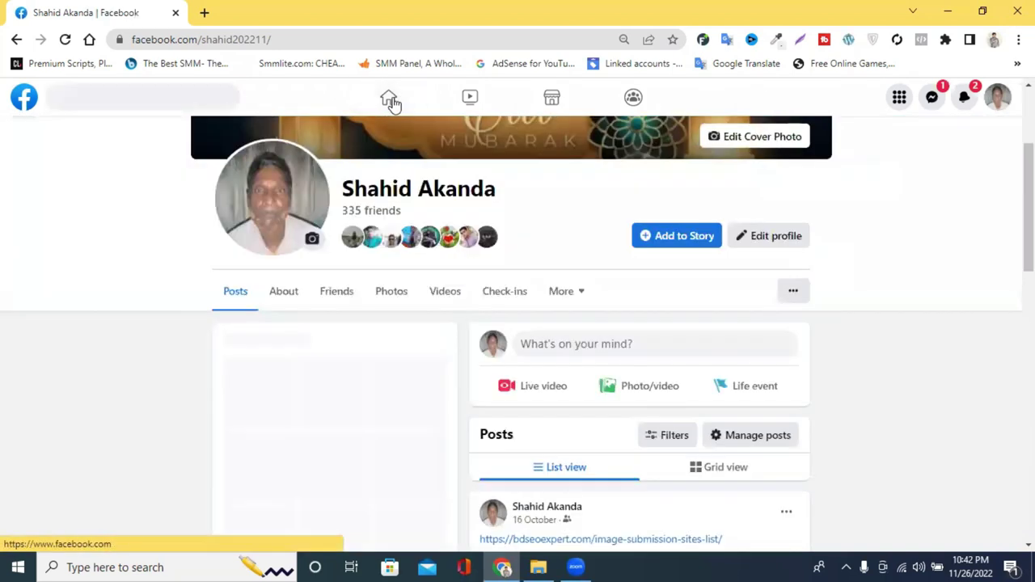
pyautogui.click(392, 101)
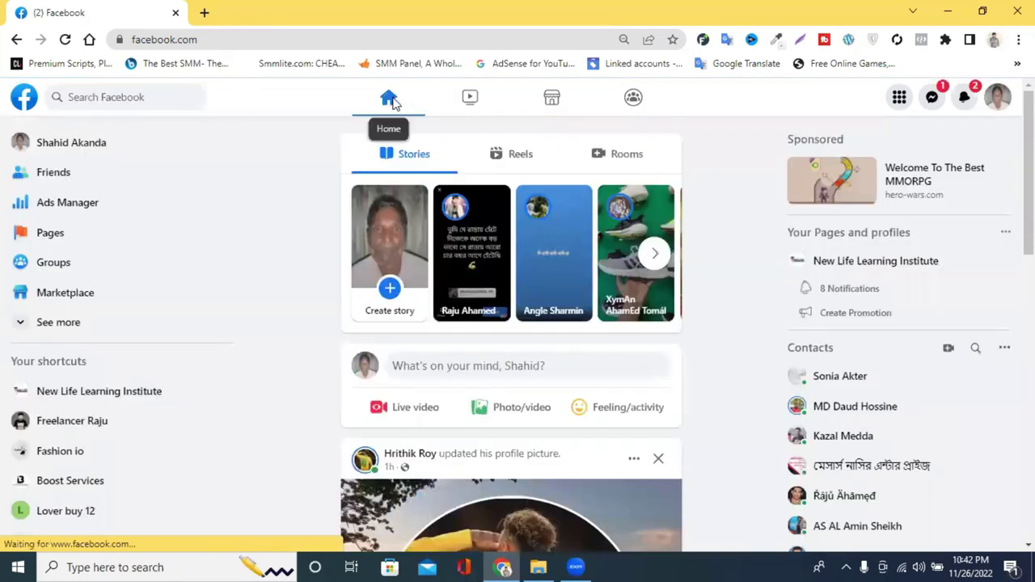
pyautogui.click(78, 212)
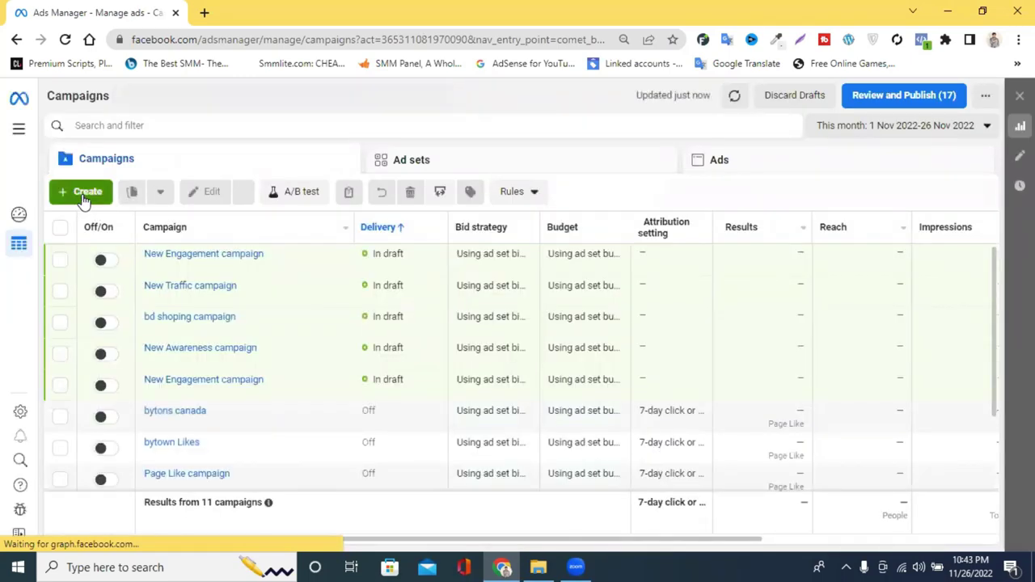
# Step: Create a new campaign with the Leads objective, using the Manual leads campaign setup
pyautogui.click(84, 196)
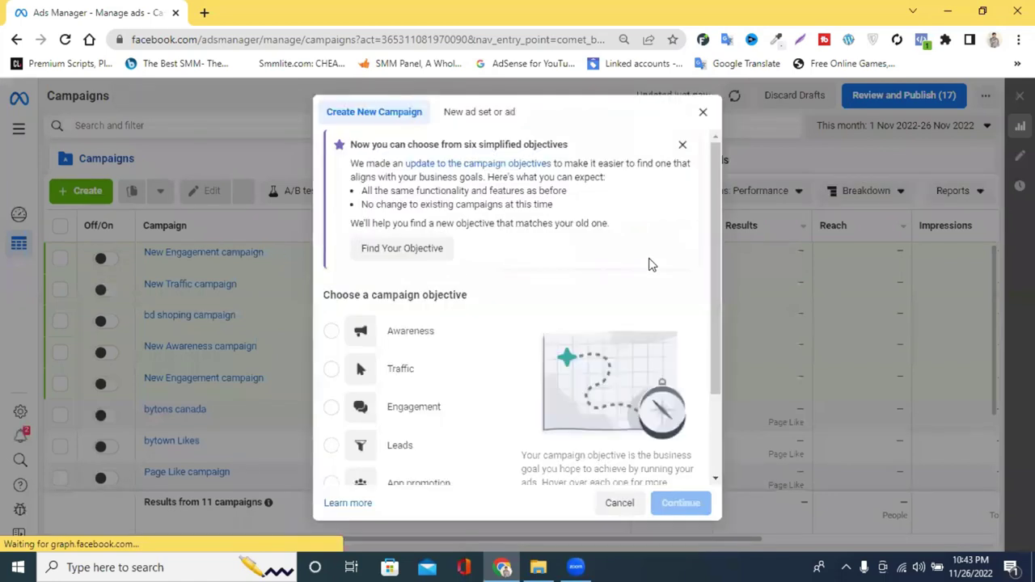
pyautogui.scroll(-2, 599, 295)
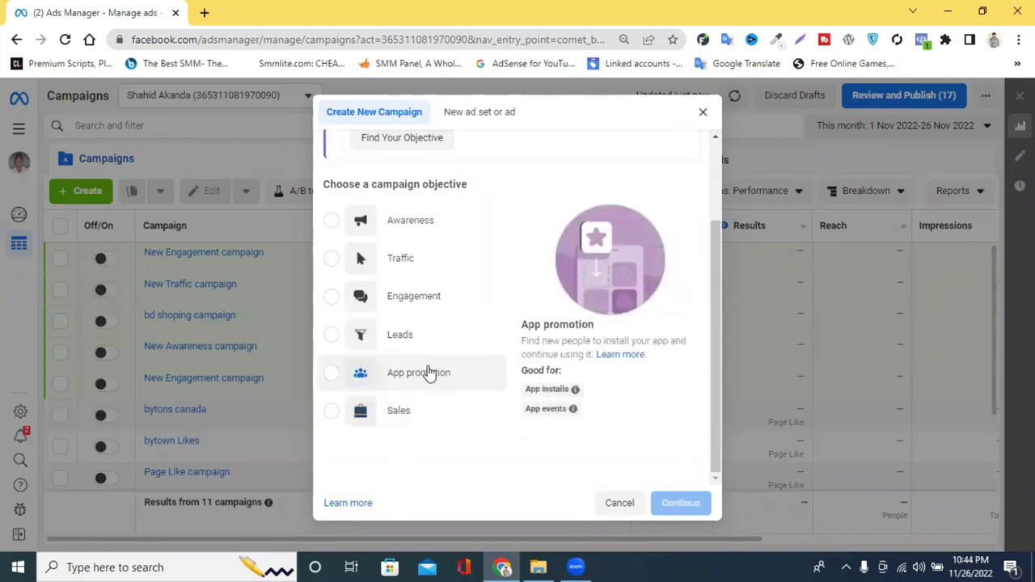
pyautogui.click(395, 342)
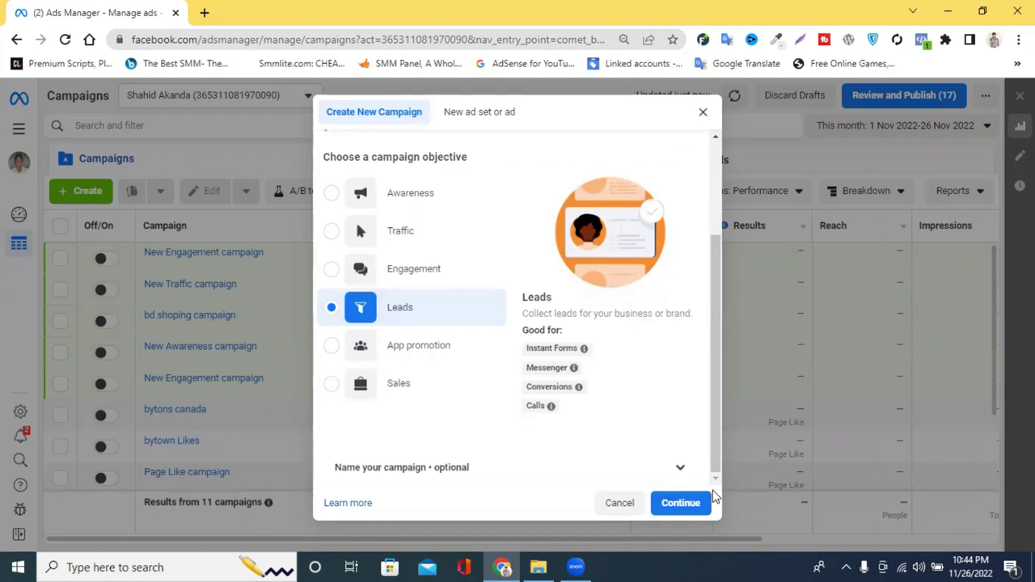
pyautogui.click(681, 503)
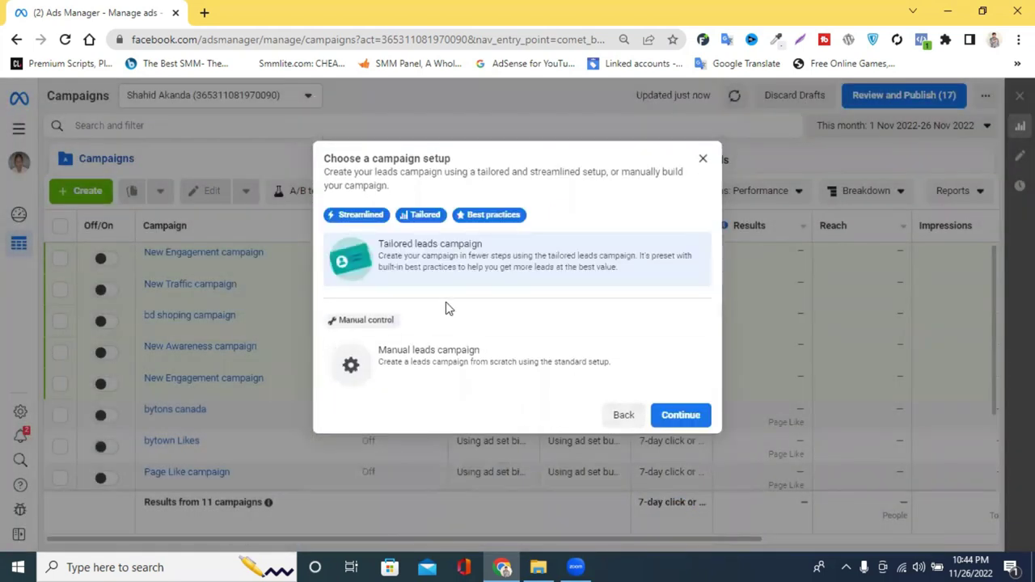
pyautogui.click(418, 363)
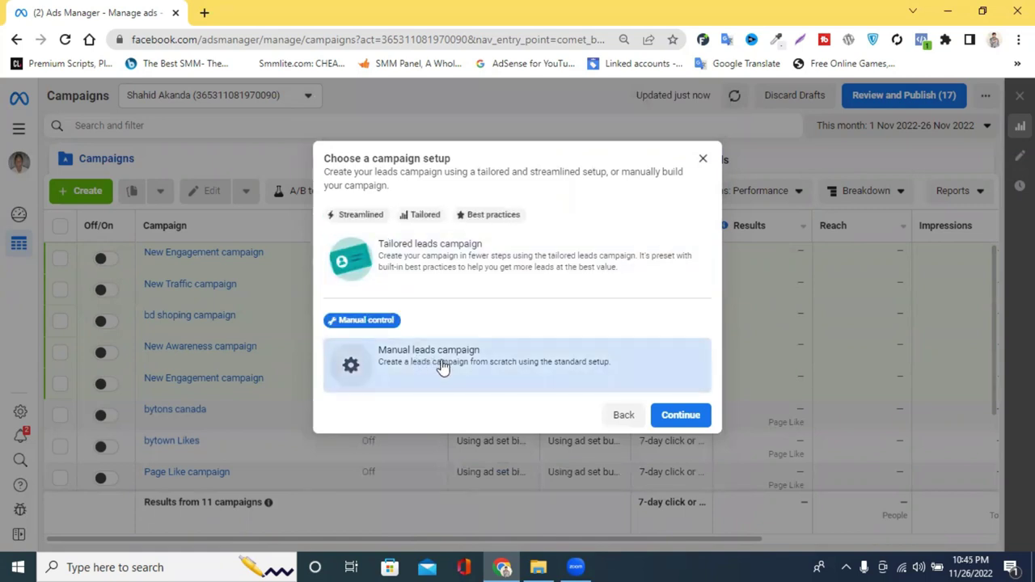
pyautogui.click(675, 415)
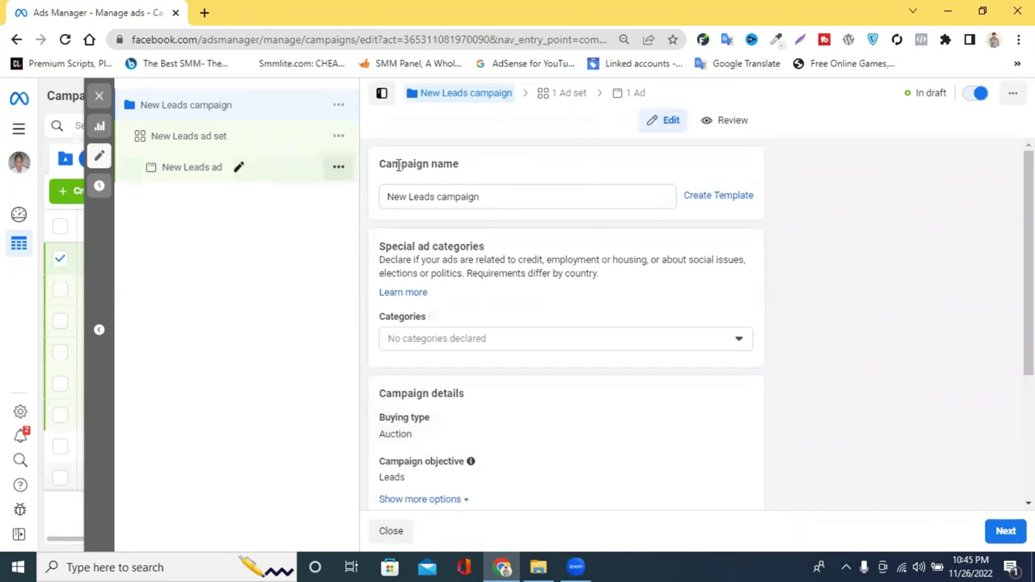
# Step: Rename the campaign as "new life learning it institute ads"
pyautogui.scroll(-3, 543, 315)
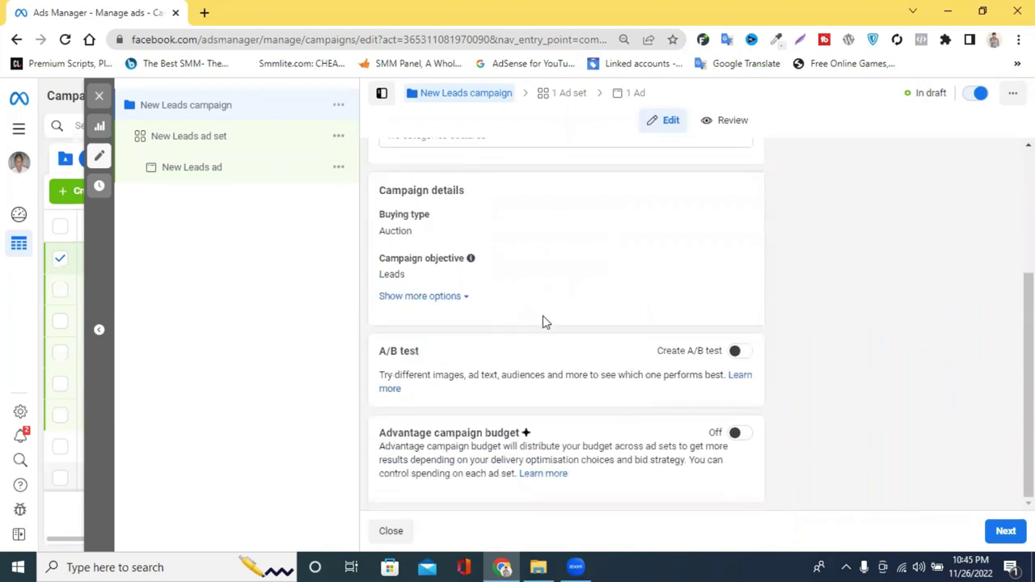
pyautogui.scroll(3, 550, 322)
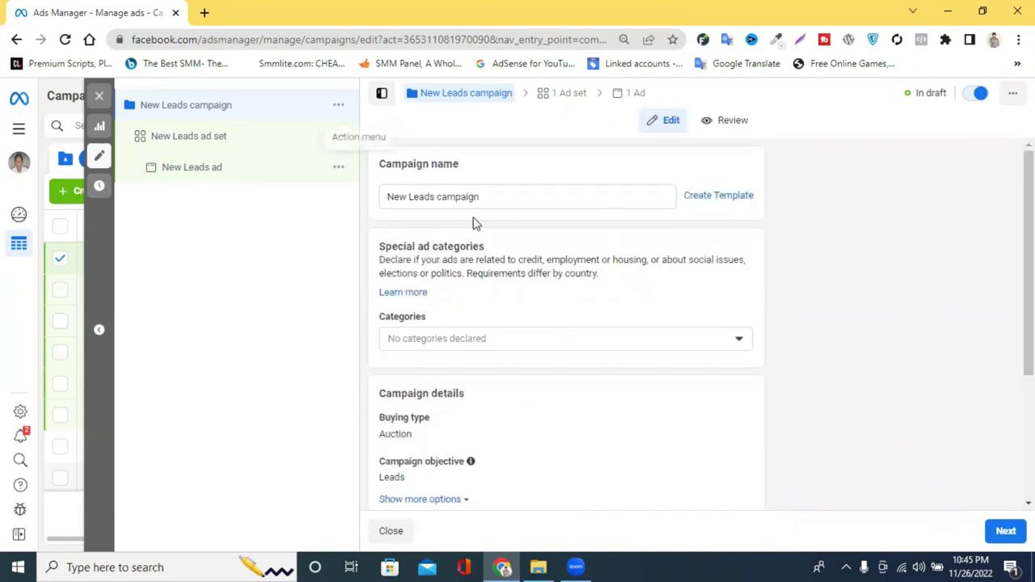
pyautogui.tripleClick(487, 196)
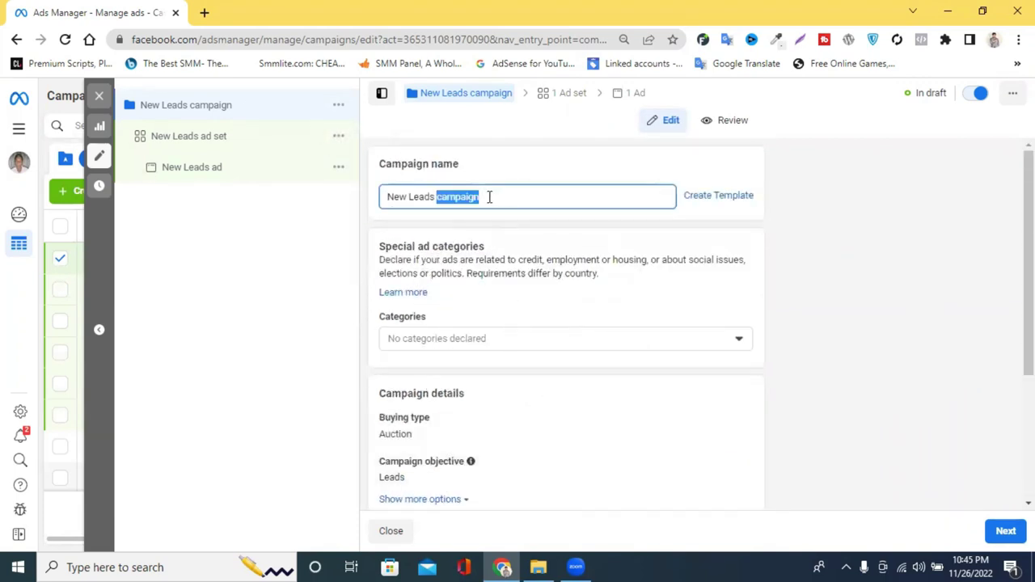
pyautogui.click(489, 196)
pyautogui.tripleClick(489, 196)
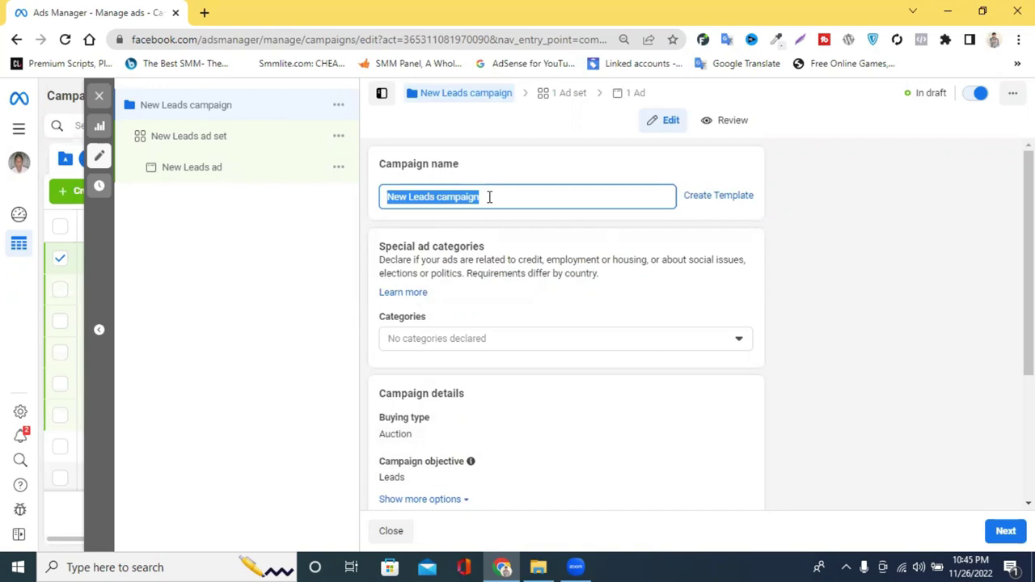
pyautogui.write('new l')
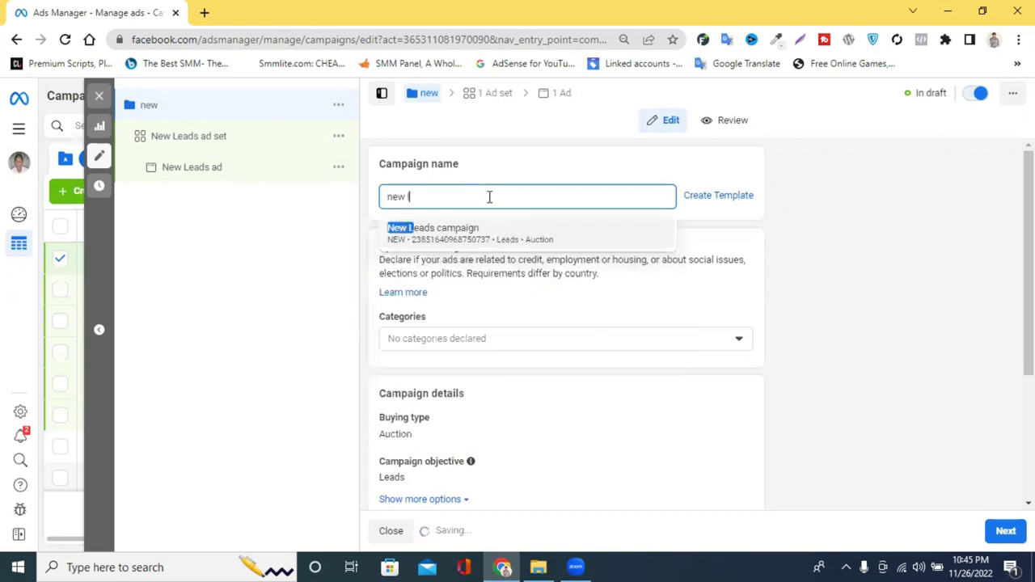
pyautogui.write('ife')
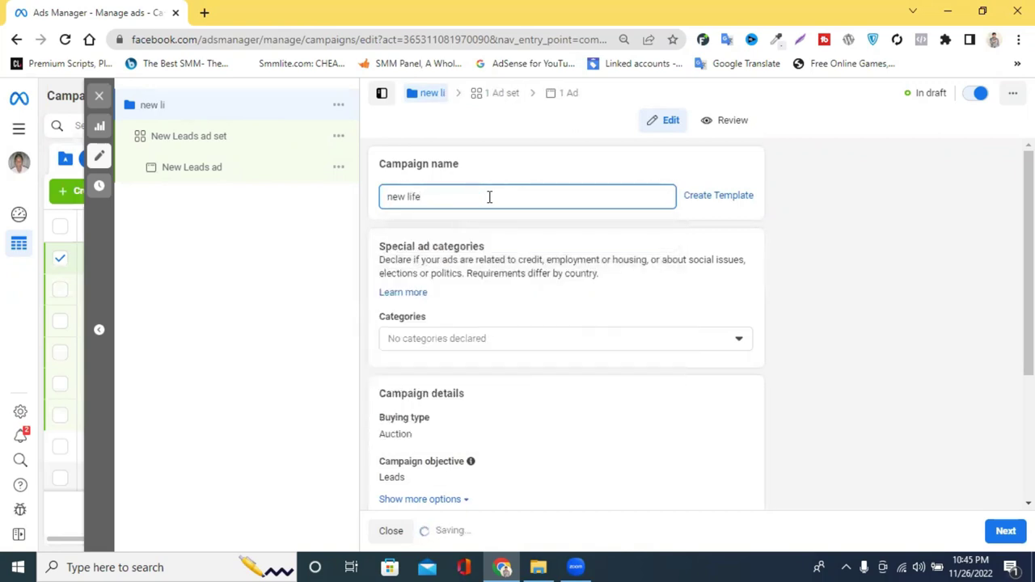
pyautogui.write(' learn')
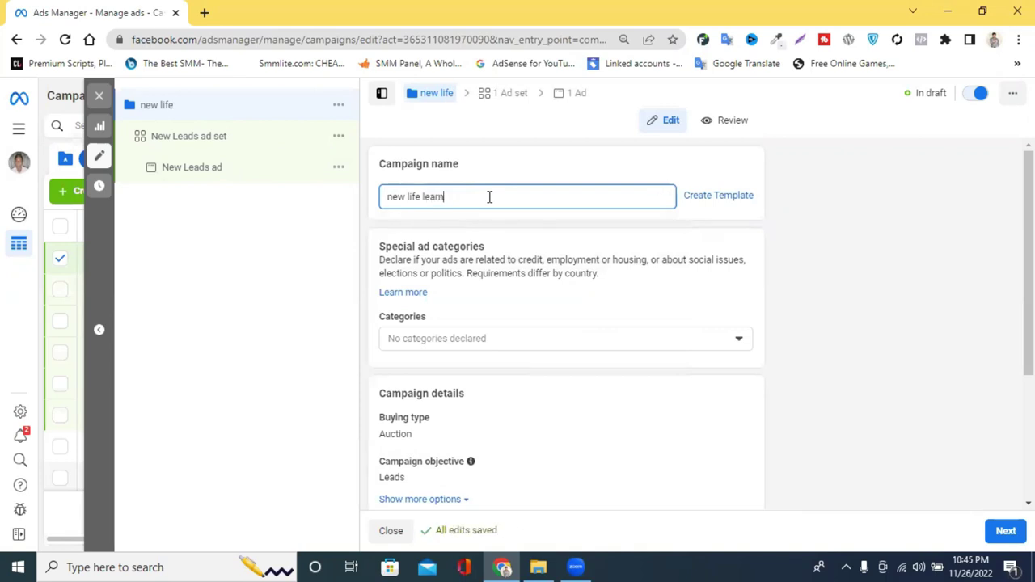
pyautogui.write('ing i')
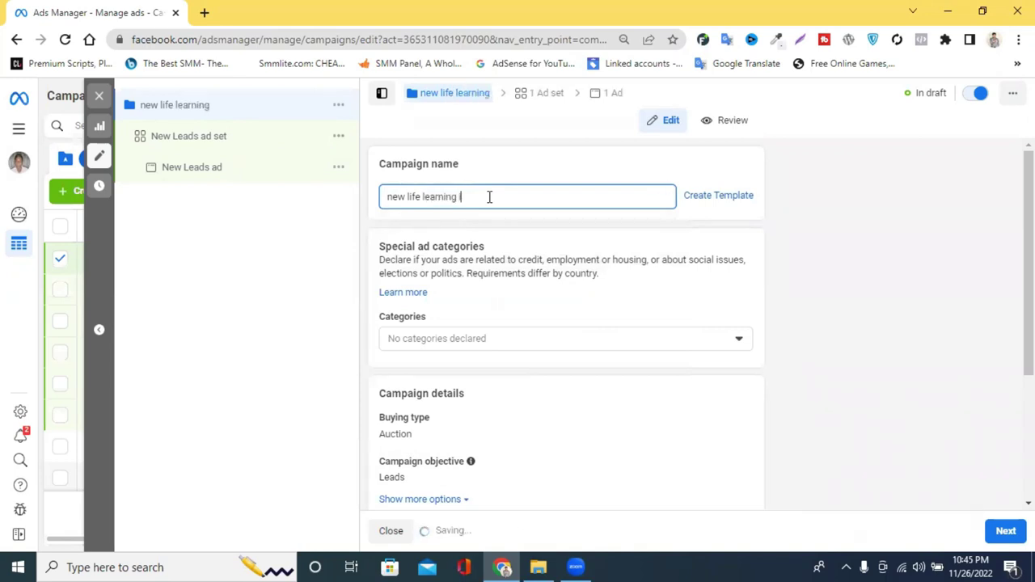
pyautogui.write('nstitute ')
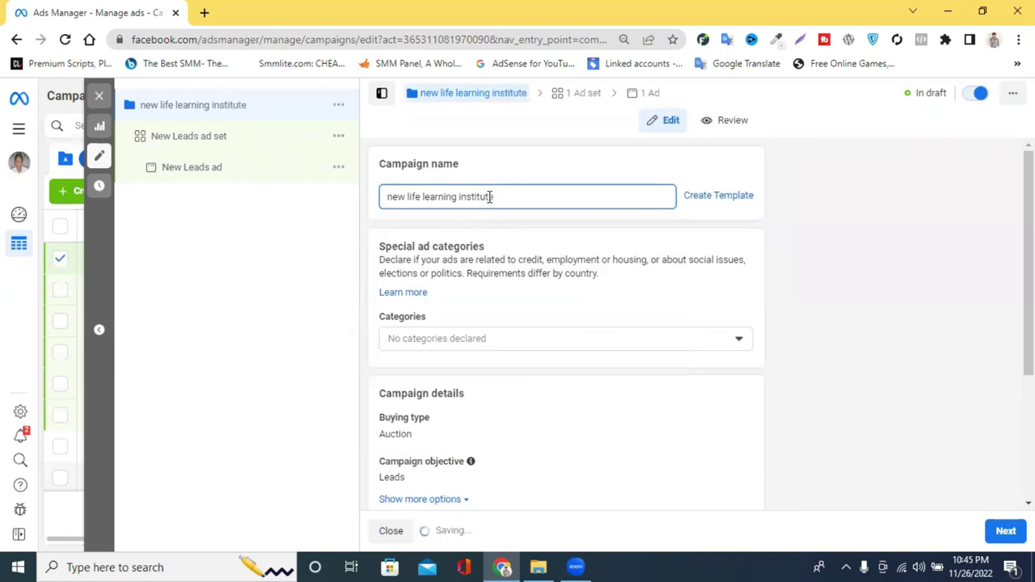
pyautogui.write('ads')
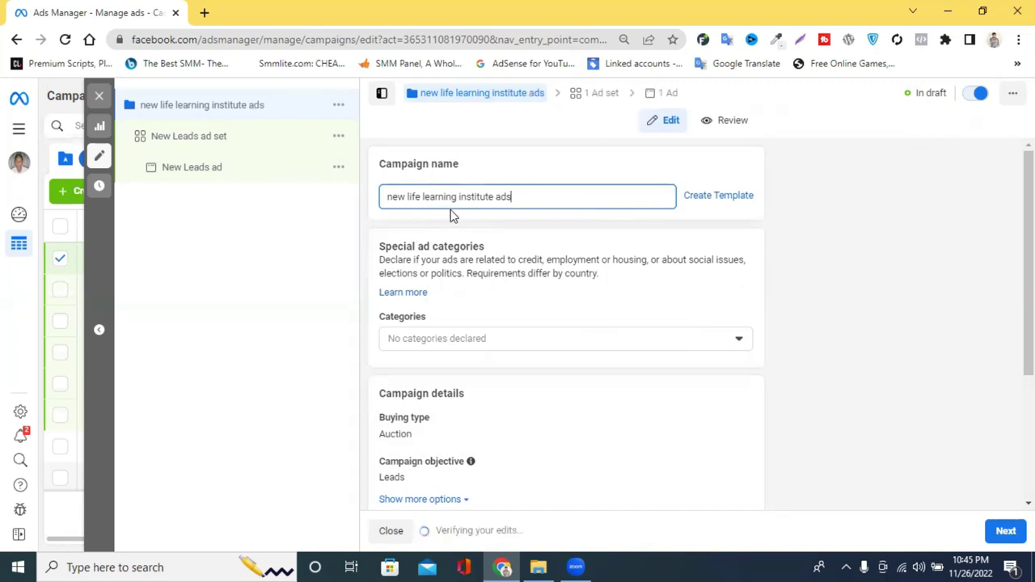
pyautogui.click(460, 201)
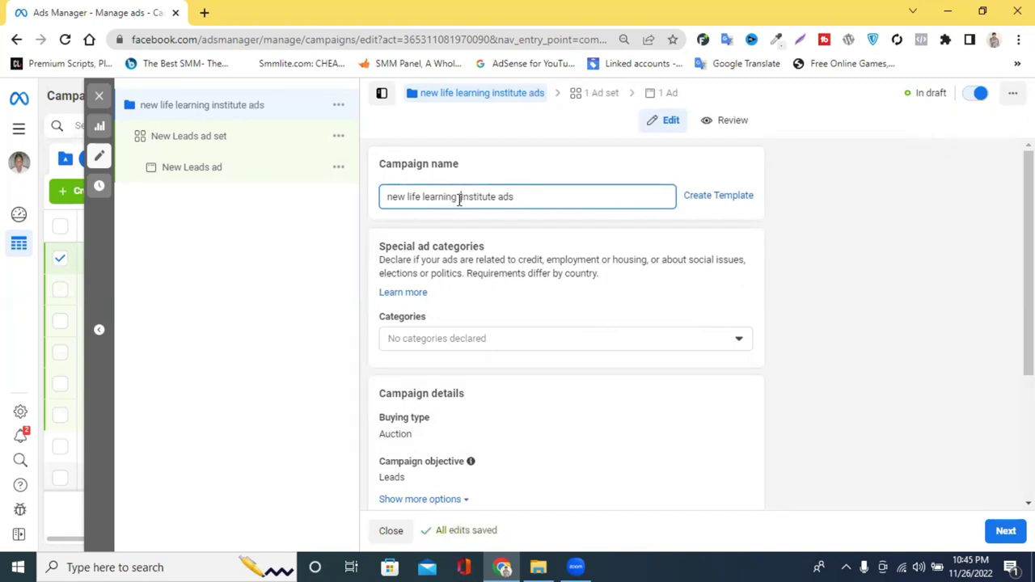
pyautogui.write('it')
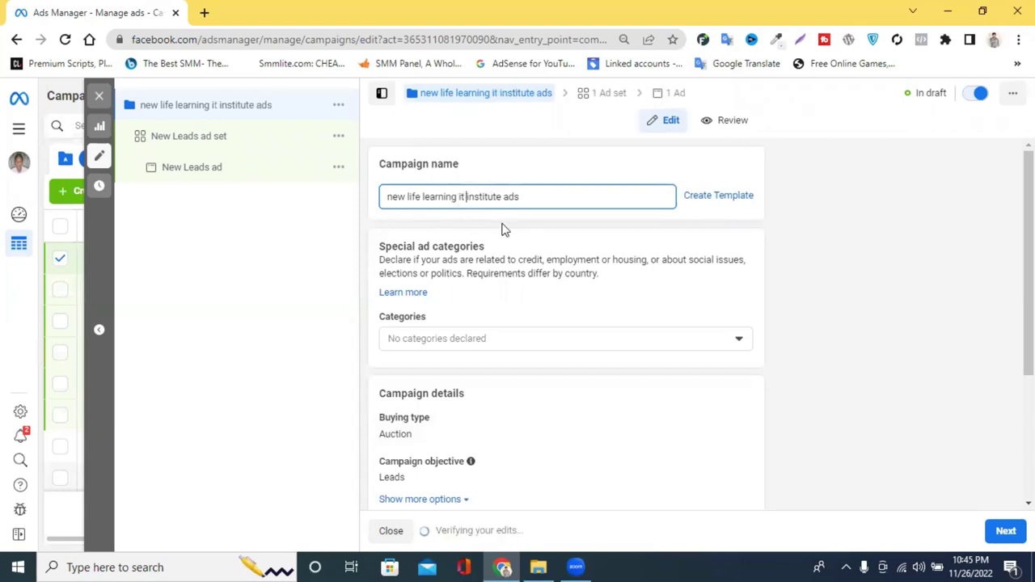
pyautogui.scroll(-2, 566, 241)
pyautogui.scroll(1, 555, 250)
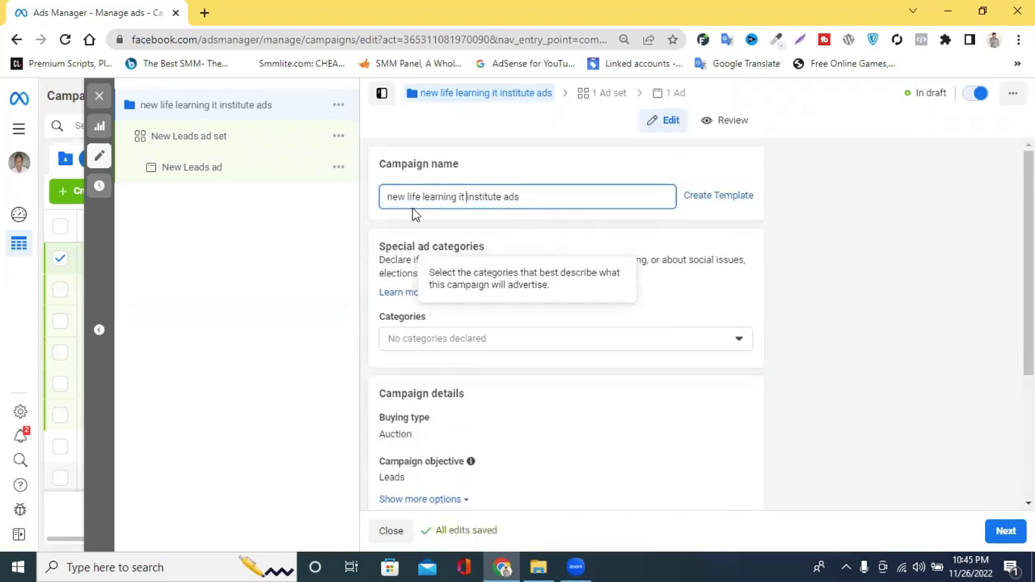
pyautogui.click(847, 270)
# Step: Review the campaign's special ad categories, buying type, objective, A/B test and Advantage campaign budget settings
pyautogui.scroll(-2, 506, 319)
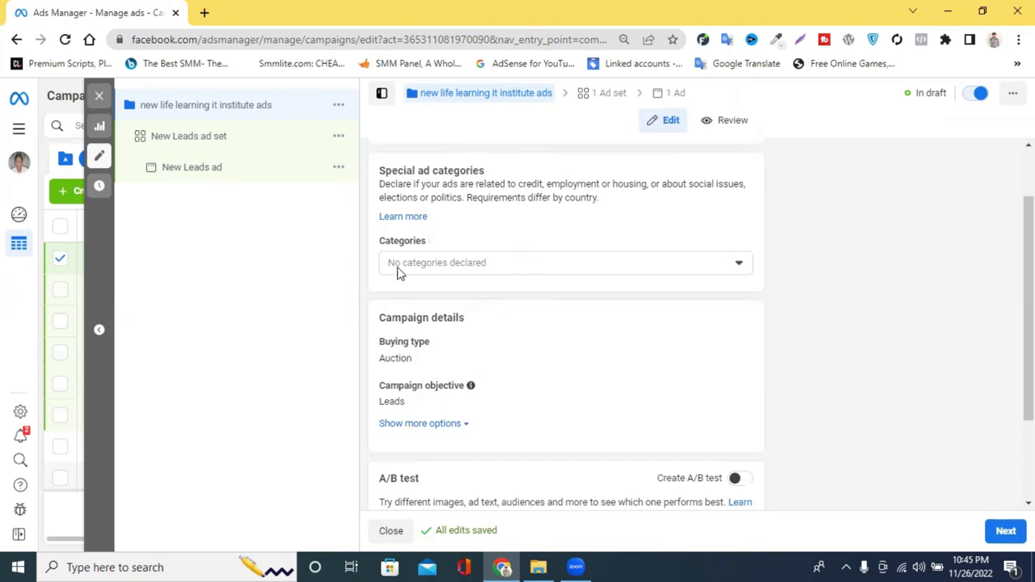
pyautogui.scroll(-3, 518, 299)
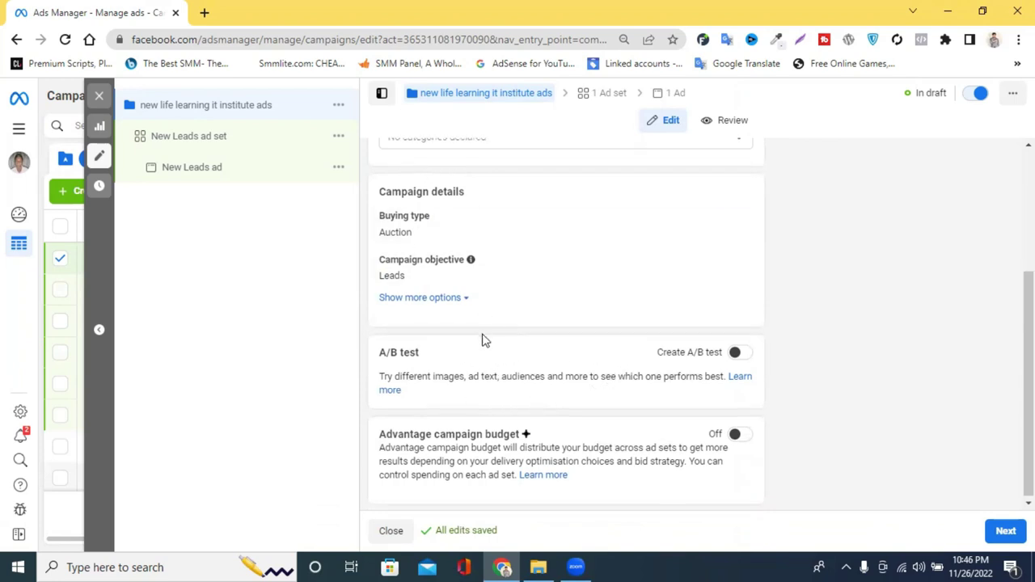
pyautogui.scroll(4, 483, 339)
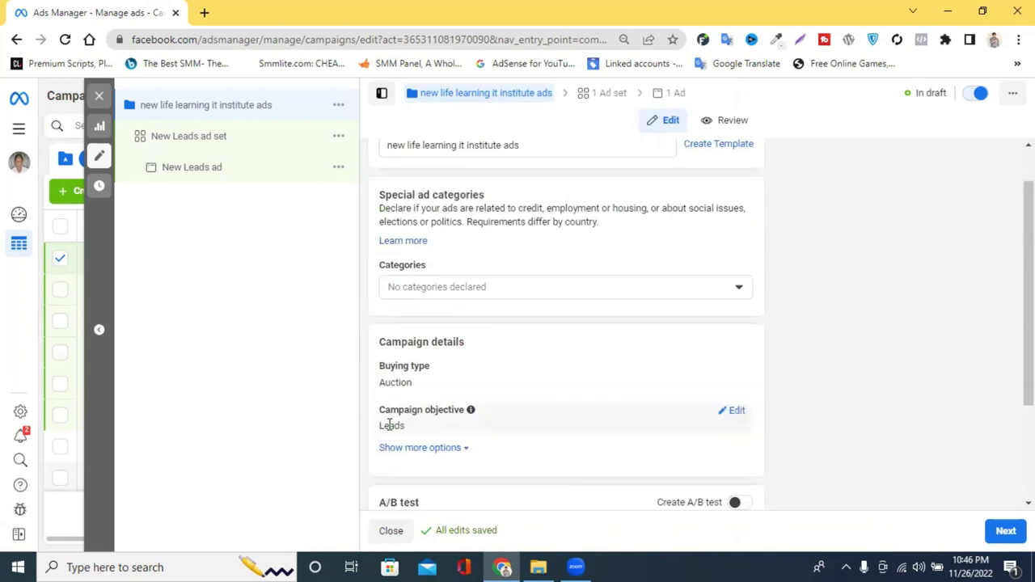
pyautogui.moveTo(407, 428); pyautogui.dragTo(372, 415)
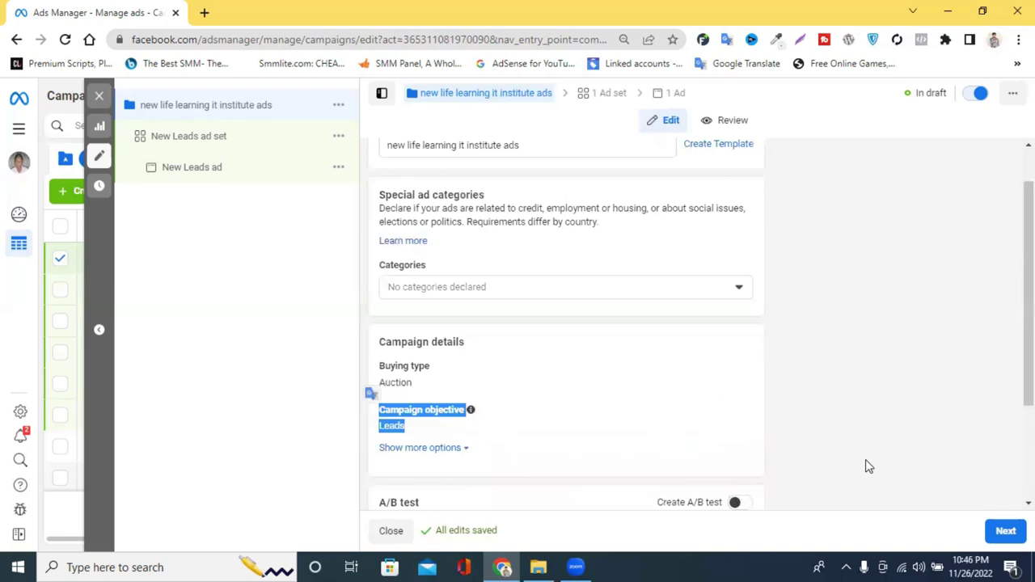
# Step: Proceed to the ad set, rename it as "it Leads ad set", and dismiss the conversion location recommendation
pyautogui.click(1009, 544)
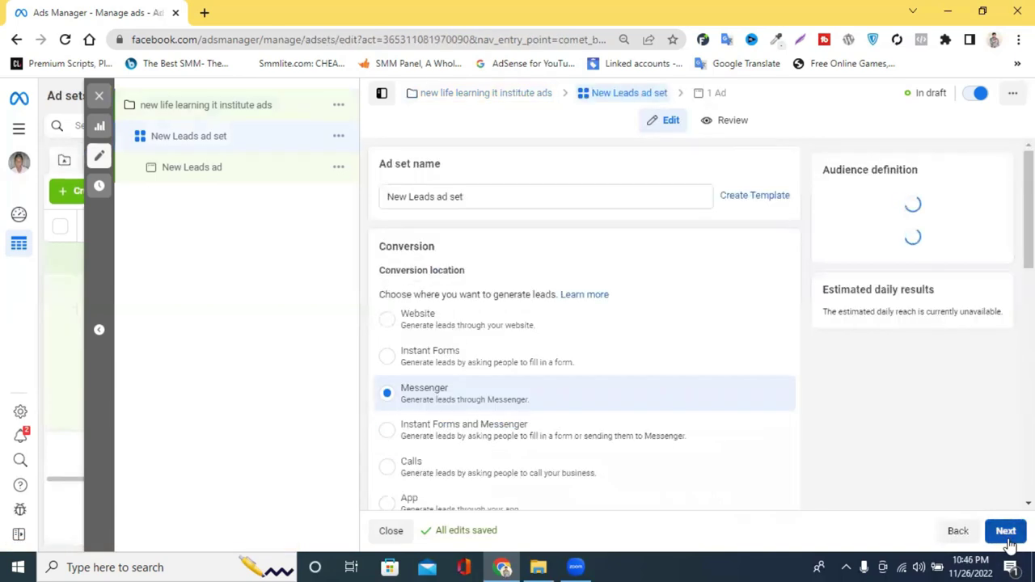
pyautogui.moveTo(431, 197); pyautogui.dragTo(388, 199)
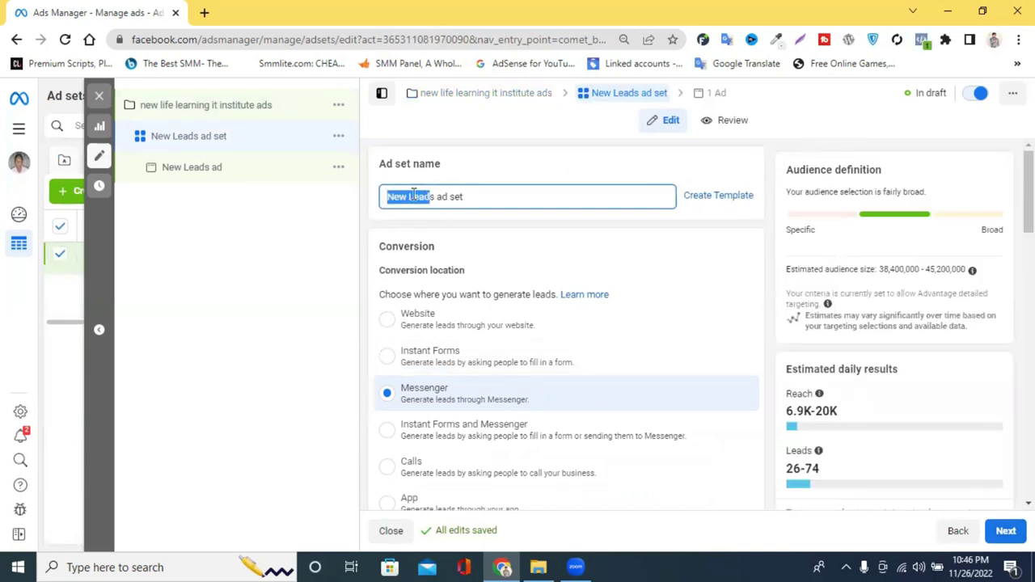
pyautogui.click(392, 203)
pyautogui.doubleClick(390, 202)
pyautogui.press('BackSpace')
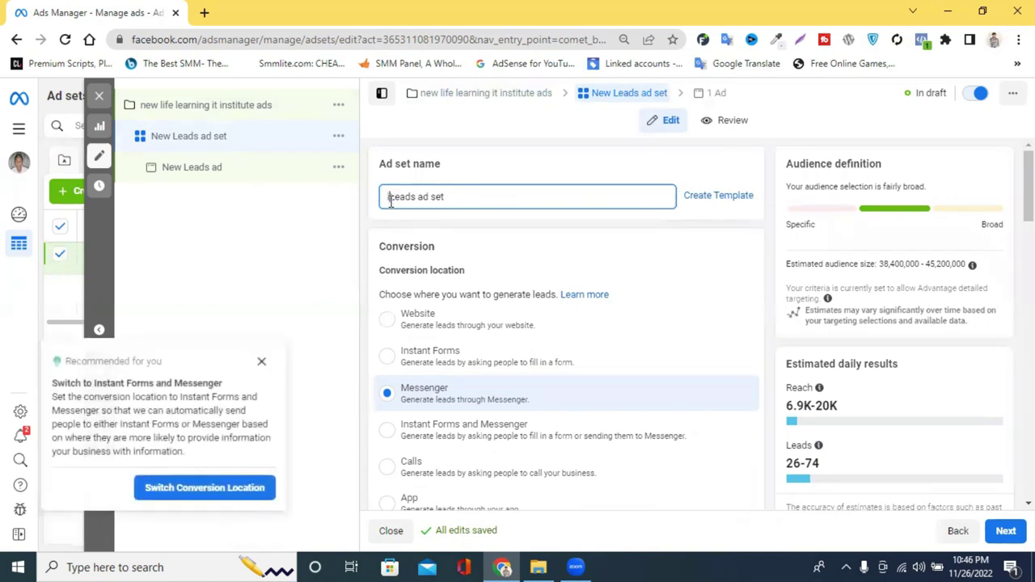
pyautogui.write('it')
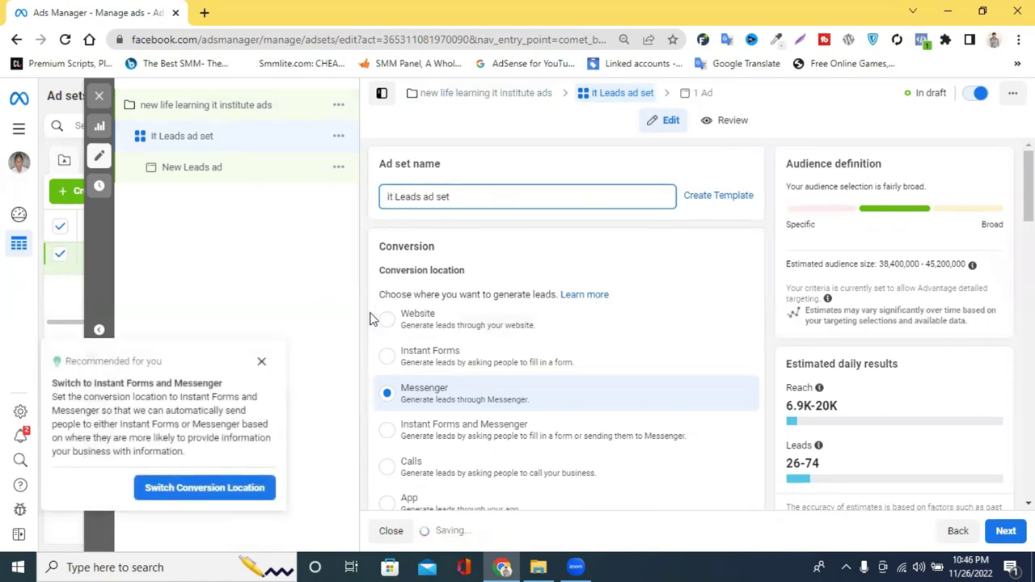
pyautogui.click(260, 363)
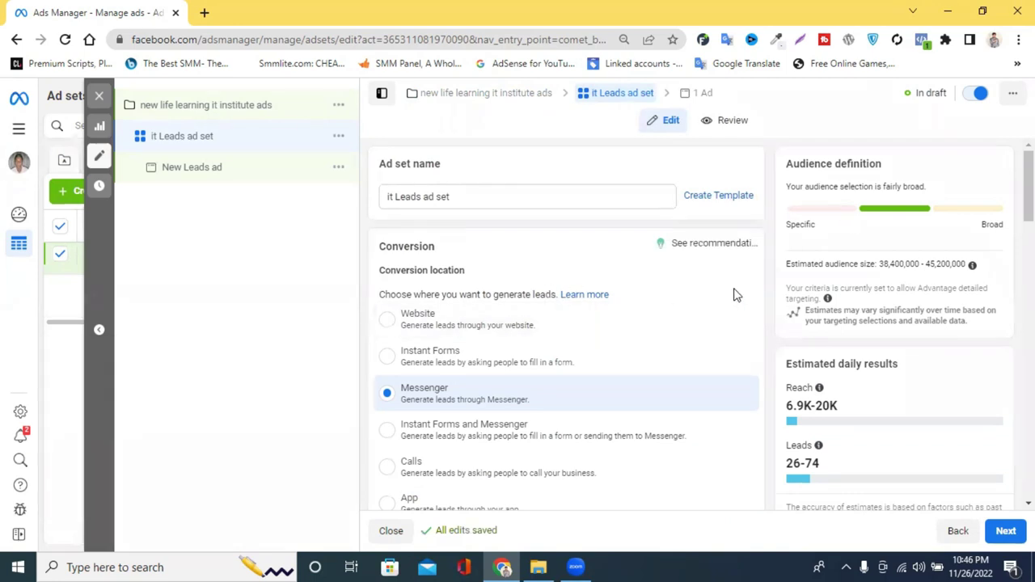
# Step: Set the ad set's conversion location to Instant Forms
pyautogui.scroll(-2, 734, 295)
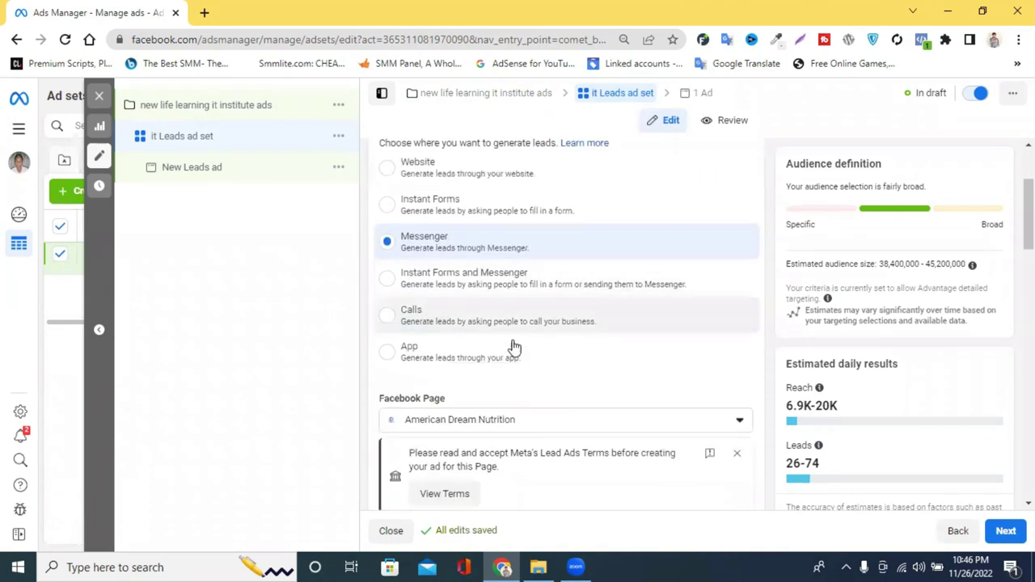
pyautogui.scroll(1, 453, 316)
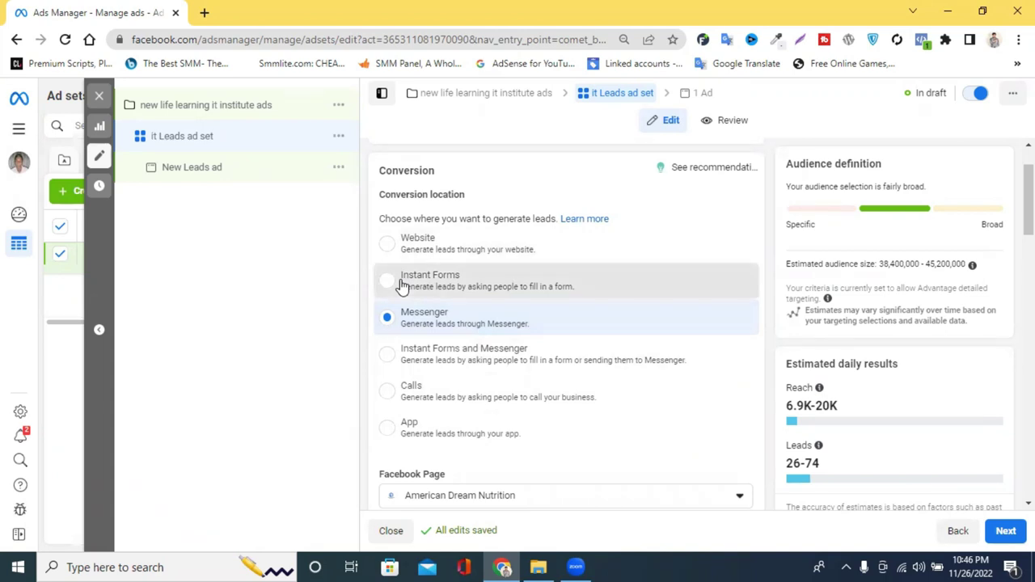
pyautogui.click(436, 287)
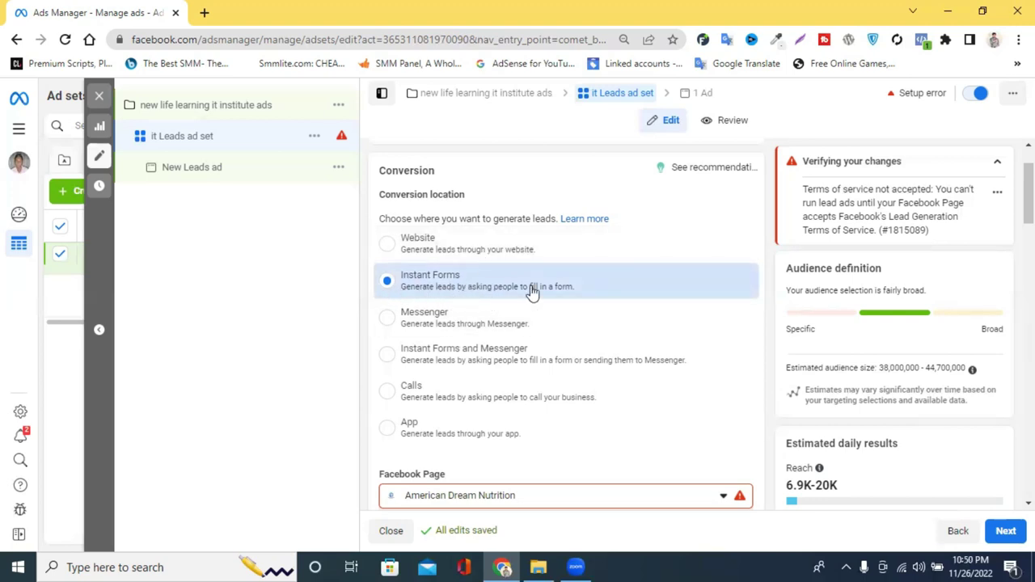
# Step: Select New Life Learning Institute as the ad set's Facebook Page
pyautogui.scroll(-1, 532, 286)
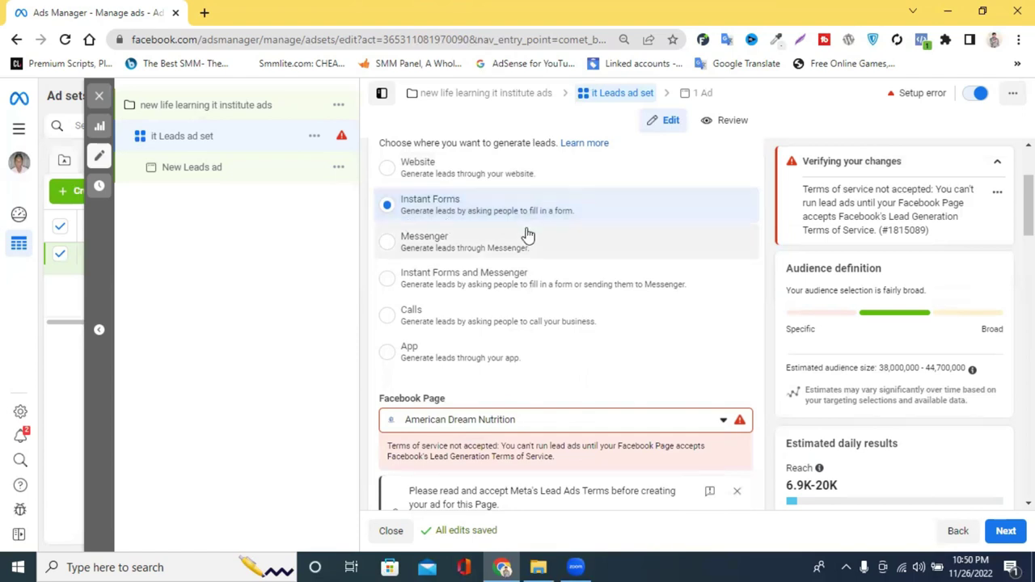
pyautogui.scroll(-1, 527, 233)
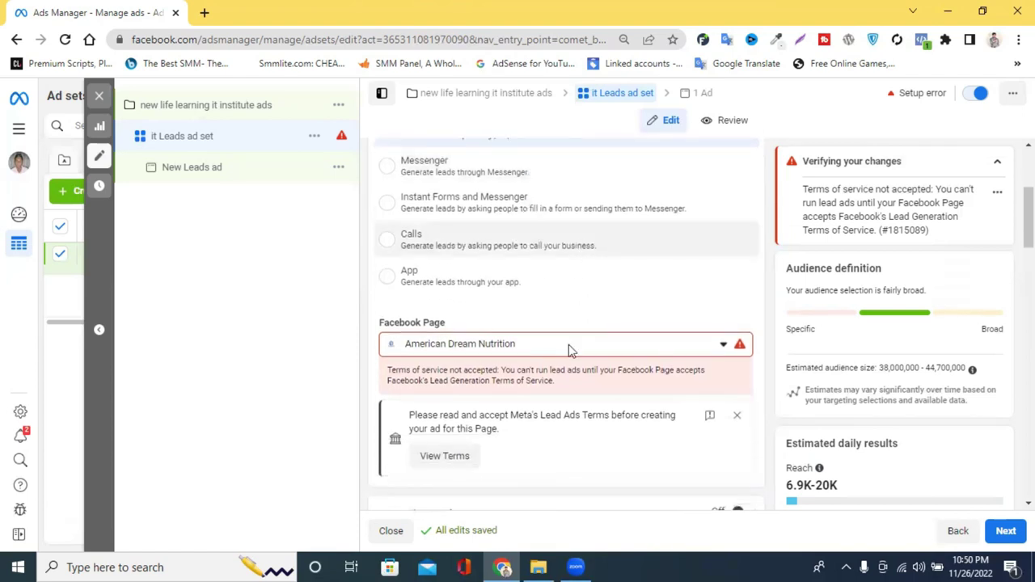
pyautogui.click(491, 350)
pyautogui.scroll(-5, 508, 250)
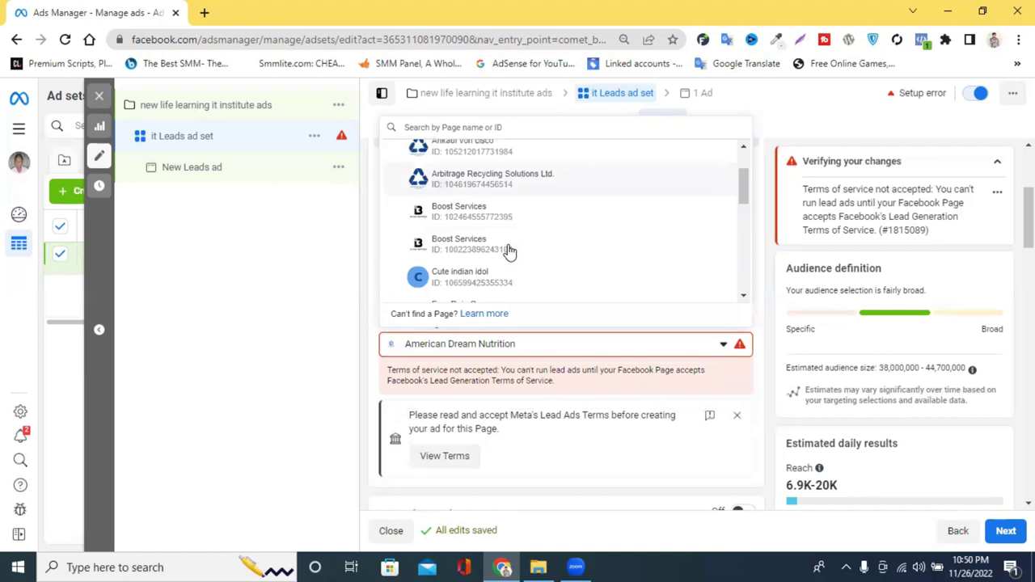
pyautogui.scroll(-4, 508, 250)
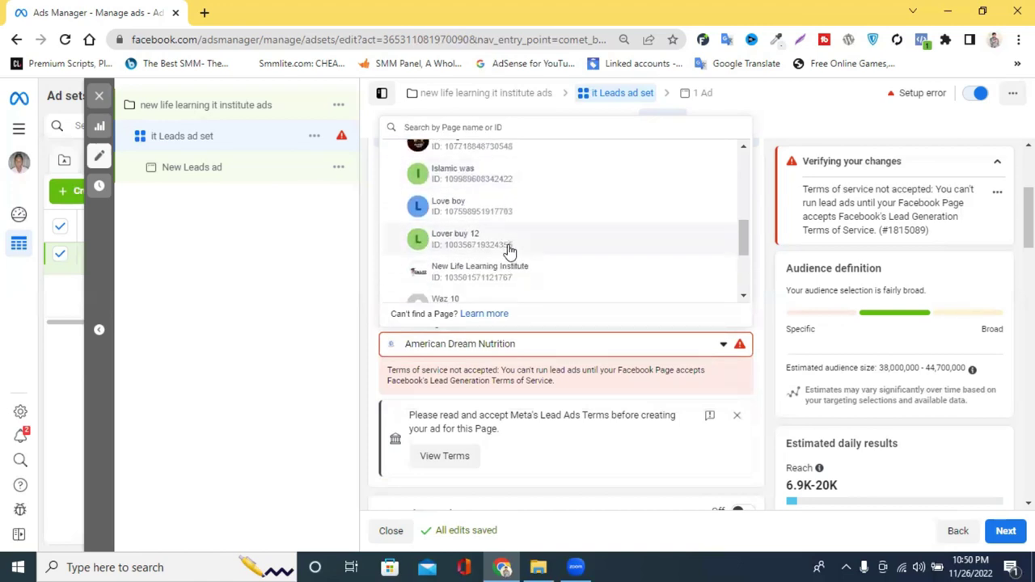
pyautogui.click(487, 209)
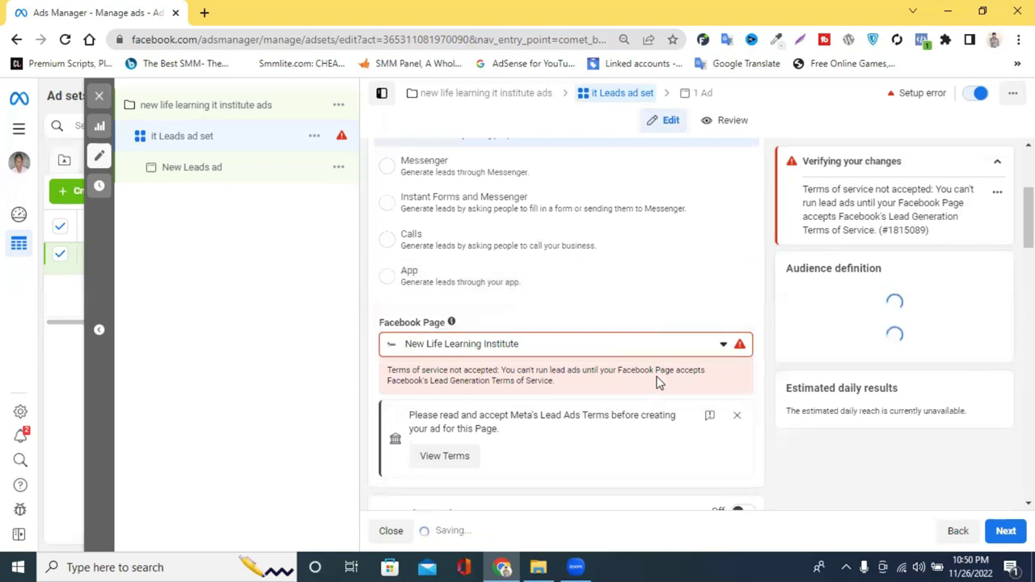
# Step: Read the terms of service notice shown for the selected Facebook Page
pyautogui.scroll(-1, 663, 376)
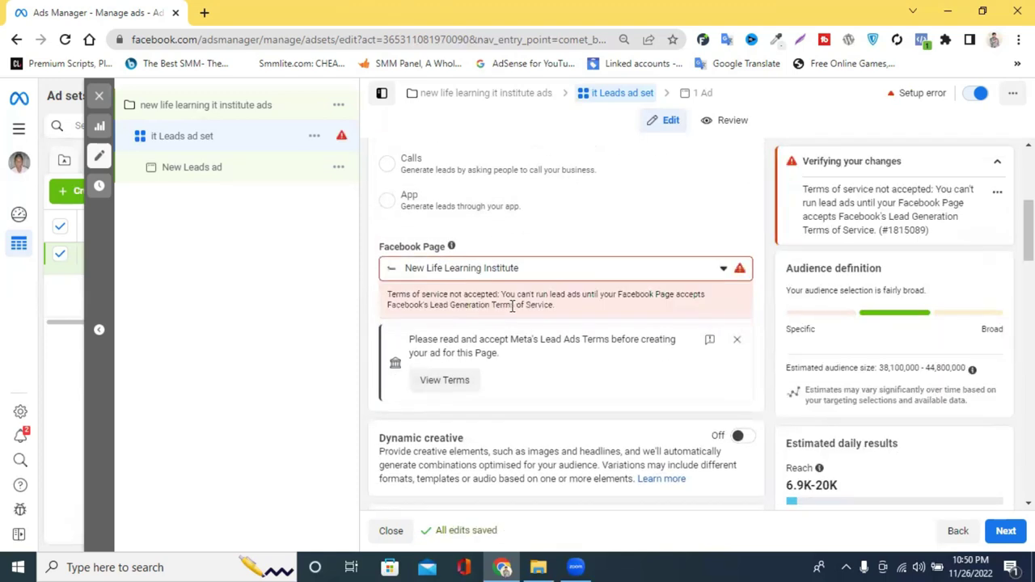
pyautogui.tripleClick(411, 302)
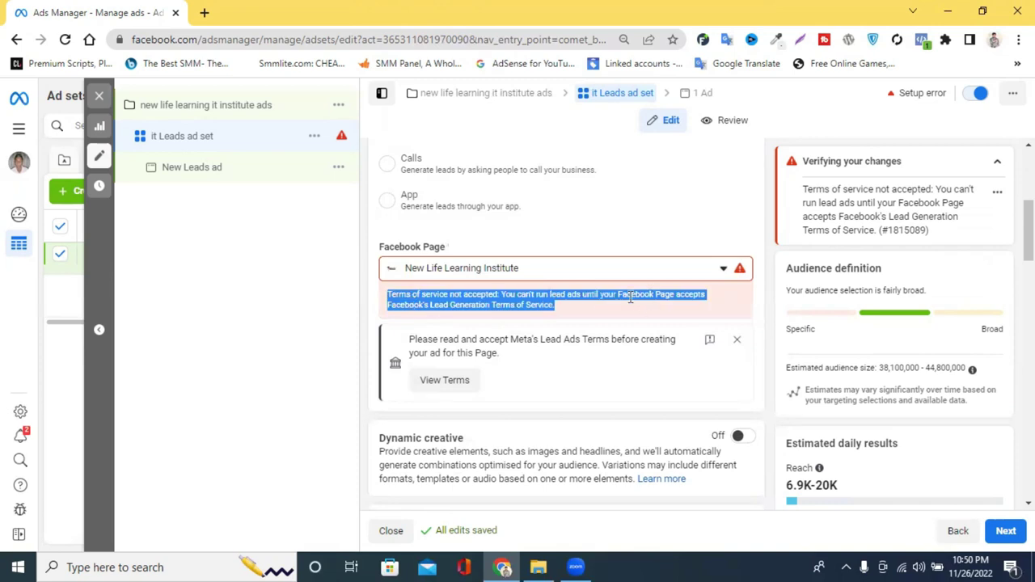
pyautogui.click(544, 298)
pyautogui.tripleClick(544, 298)
pyautogui.click(619, 354)
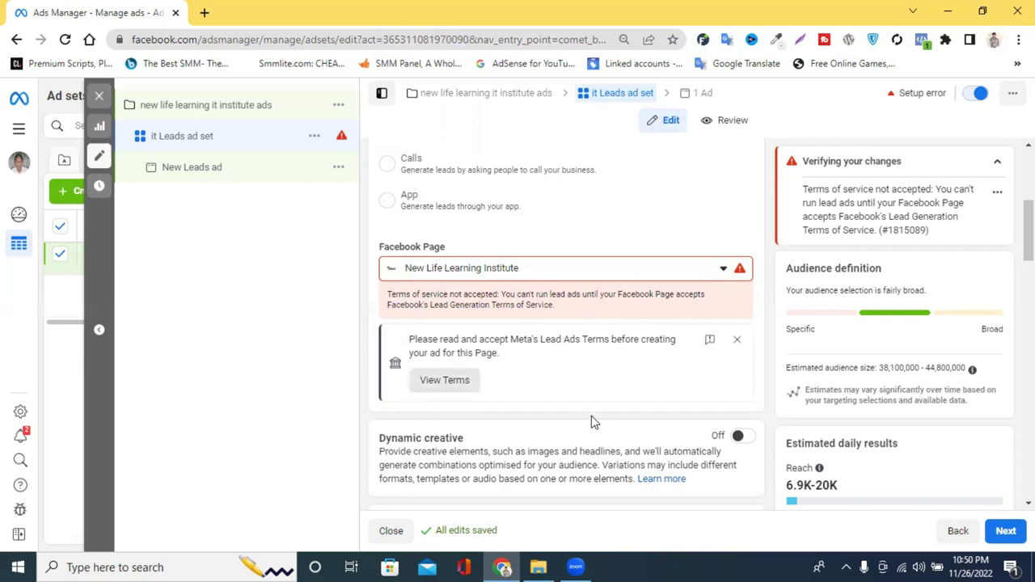
pyautogui.tripleClick(447, 298)
pyautogui.click(529, 364)
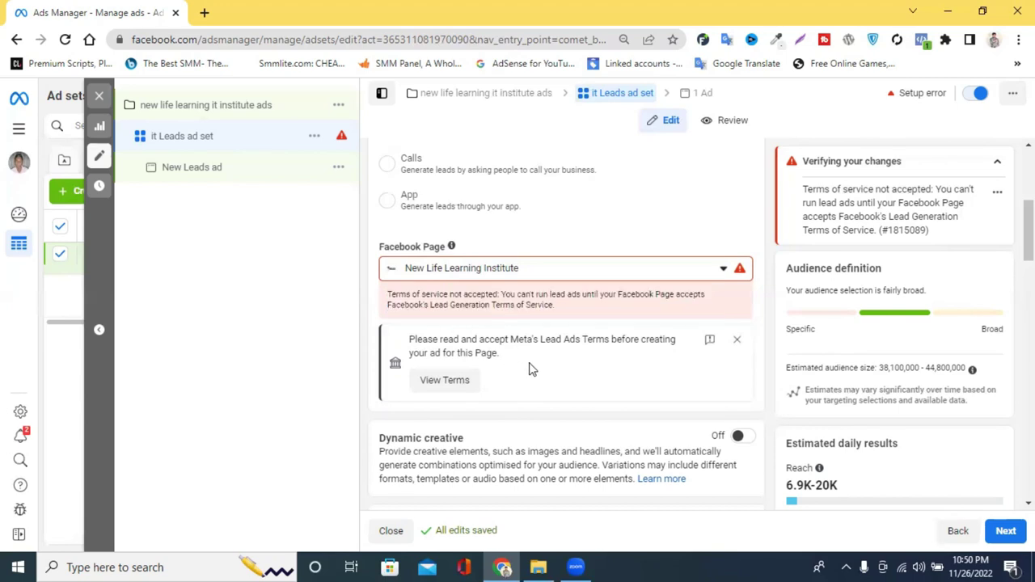
# Step: Open Meta's Lead Ad Terms for the Page, read through them, and agree to the terms and conditions
pyautogui.click(450, 384)
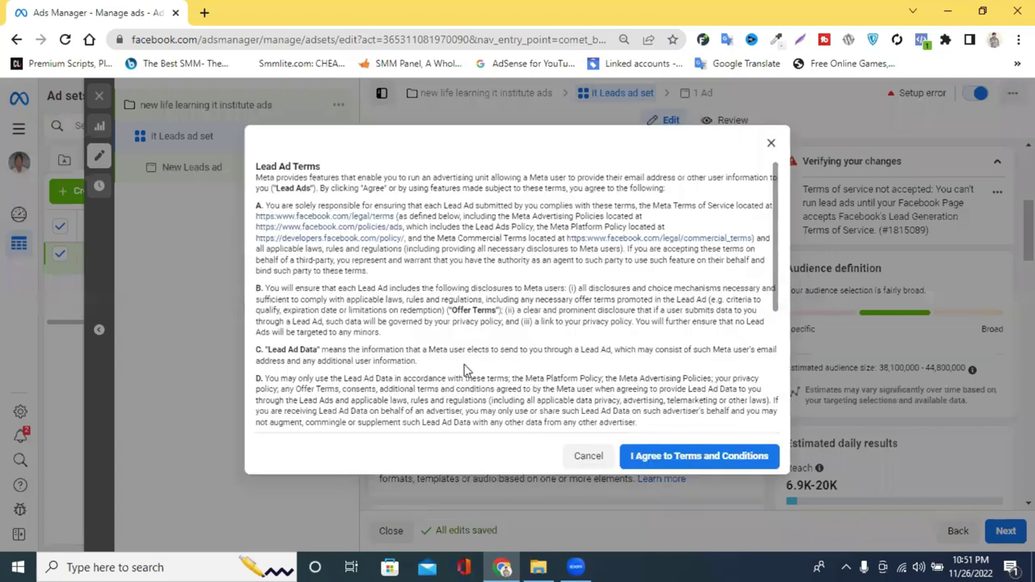
pyautogui.scroll(-10, 613, 280)
pyautogui.scroll(10, 613, 279)
pyautogui.moveTo(256, 165); pyautogui.dragTo(423, 415)
pyautogui.click(423, 416)
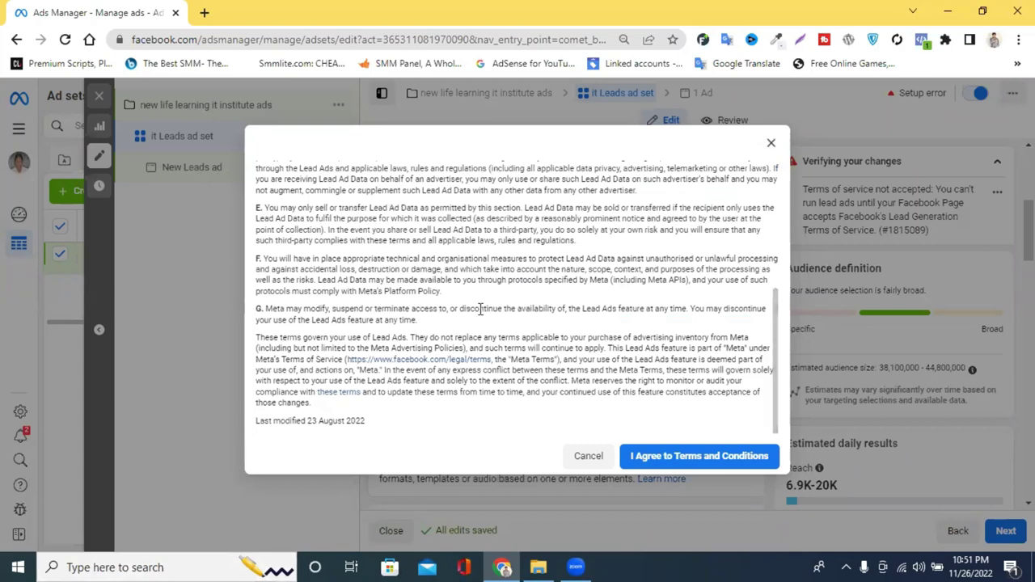
pyautogui.scroll(3, 481, 301)
pyautogui.scroll(-5, 477, 307)
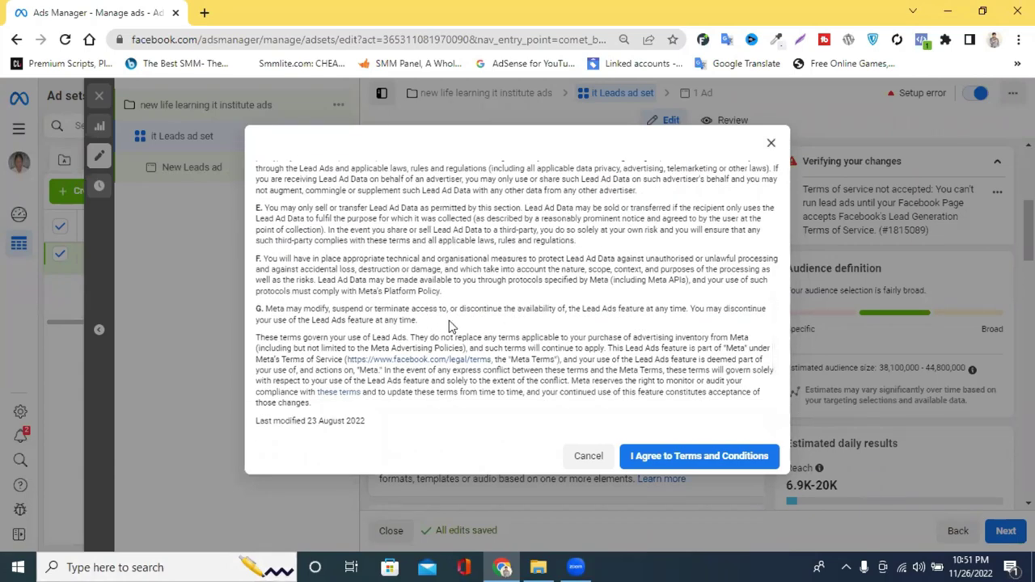
pyautogui.scroll(5, 421, 311)
pyautogui.scroll(1, 526, 309)
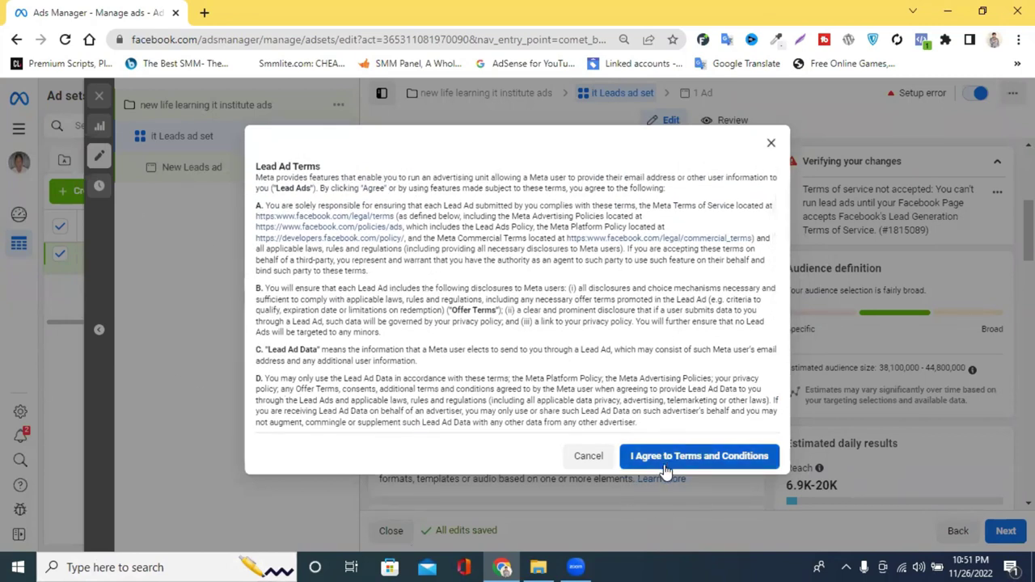
pyautogui.click(726, 457)
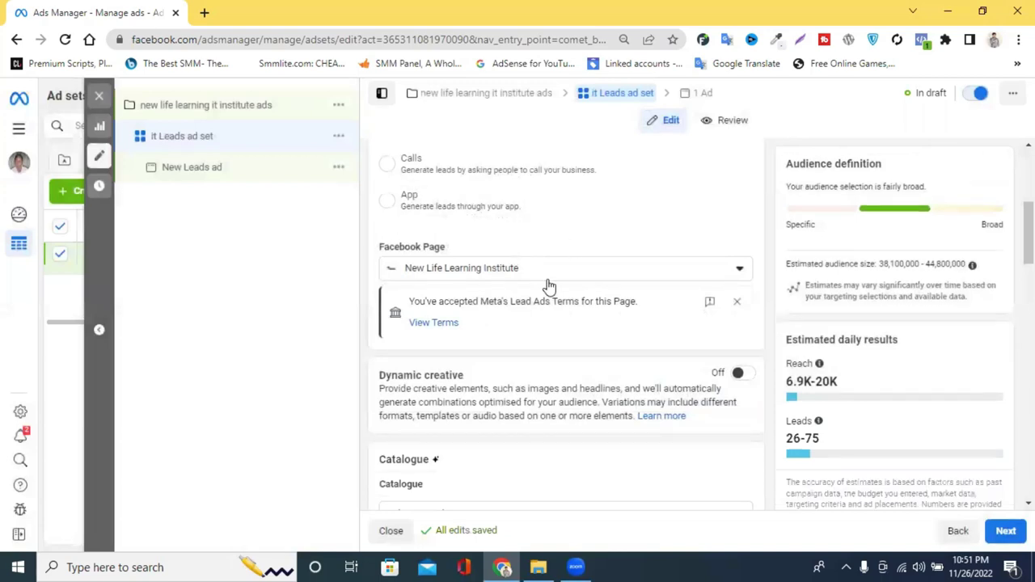
# Step: Review the available catalogues and the ad set's optimisation and delivery settings without choosing a catalogue
pyautogui.scroll(-2, 542, 316)
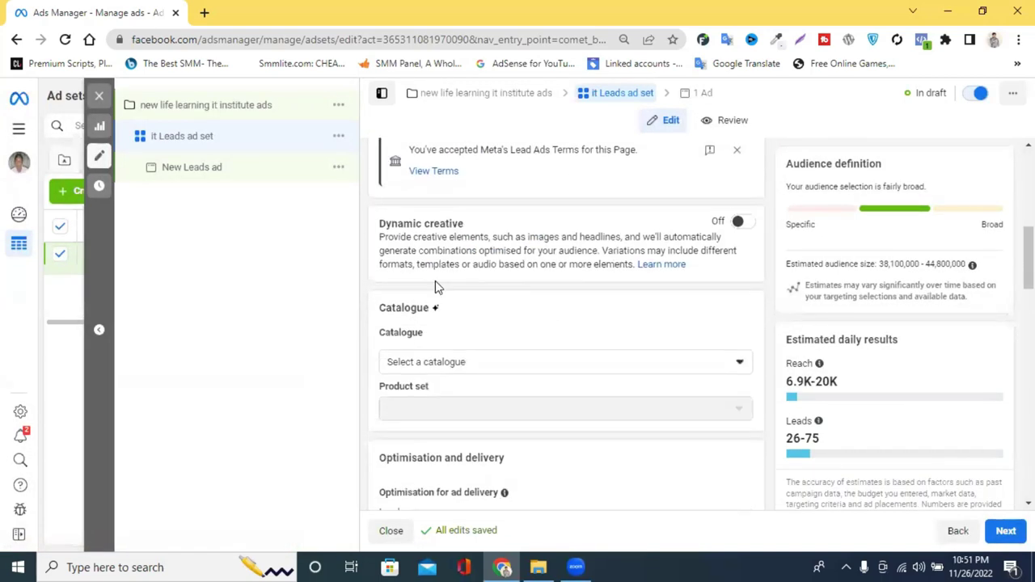
pyautogui.click(496, 370)
pyautogui.scroll(-2, 608, 340)
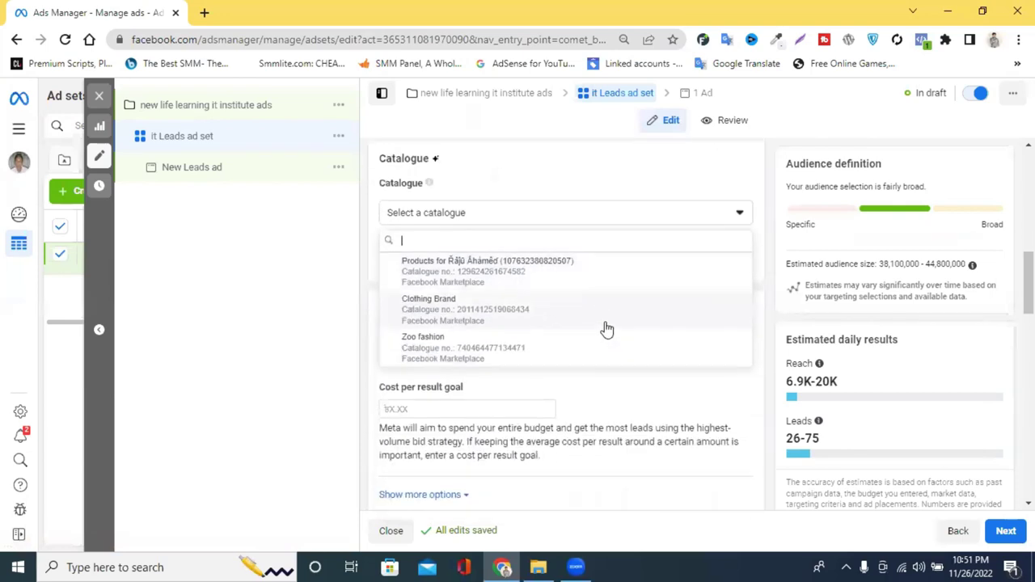
pyautogui.click(358, 238)
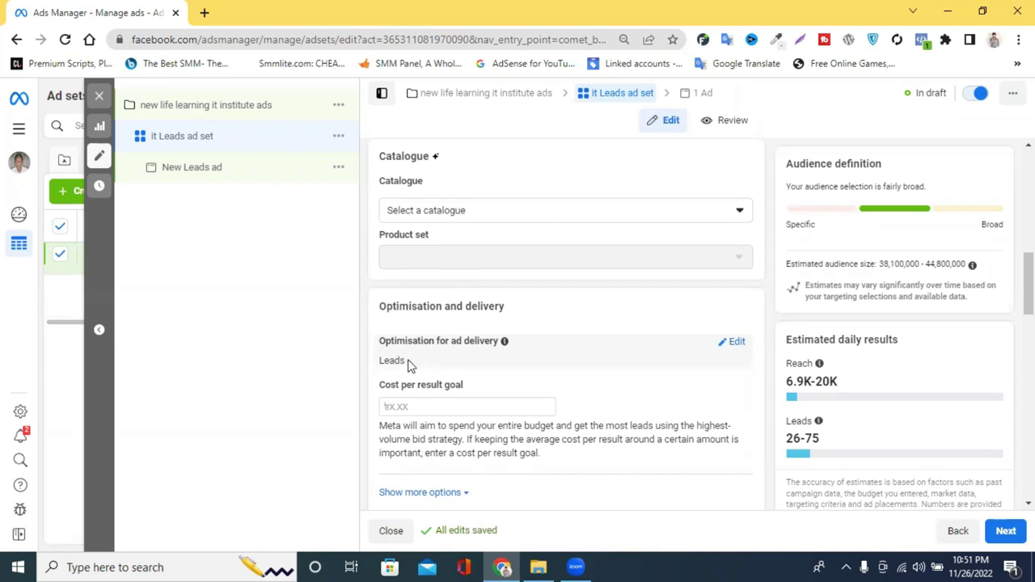
pyautogui.moveTo(405, 361); pyautogui.dragTo(411, 316)
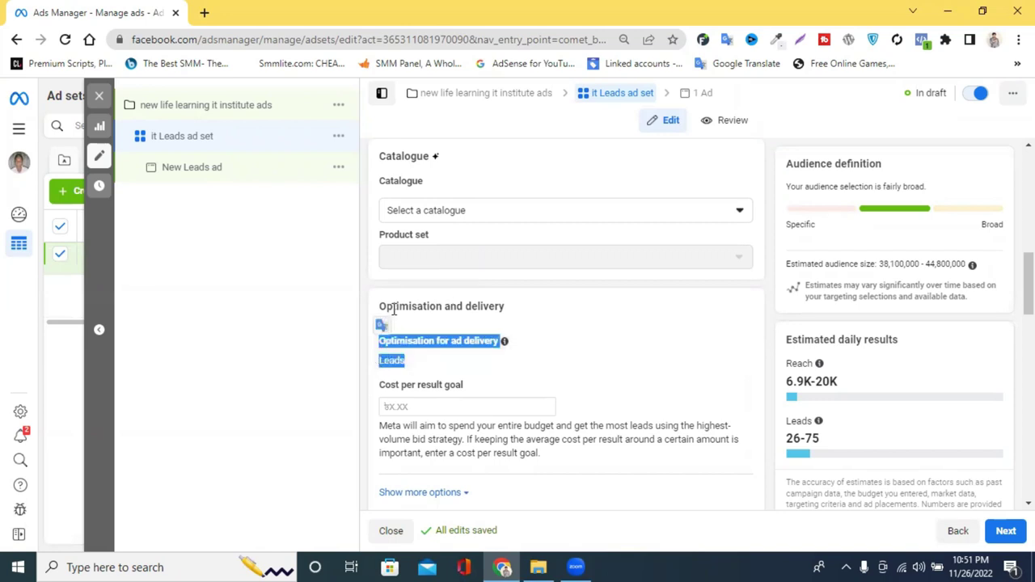
pyautogui.scroll(-1, 578, 340)
pyautogui.scroll(-2, 485, 344)
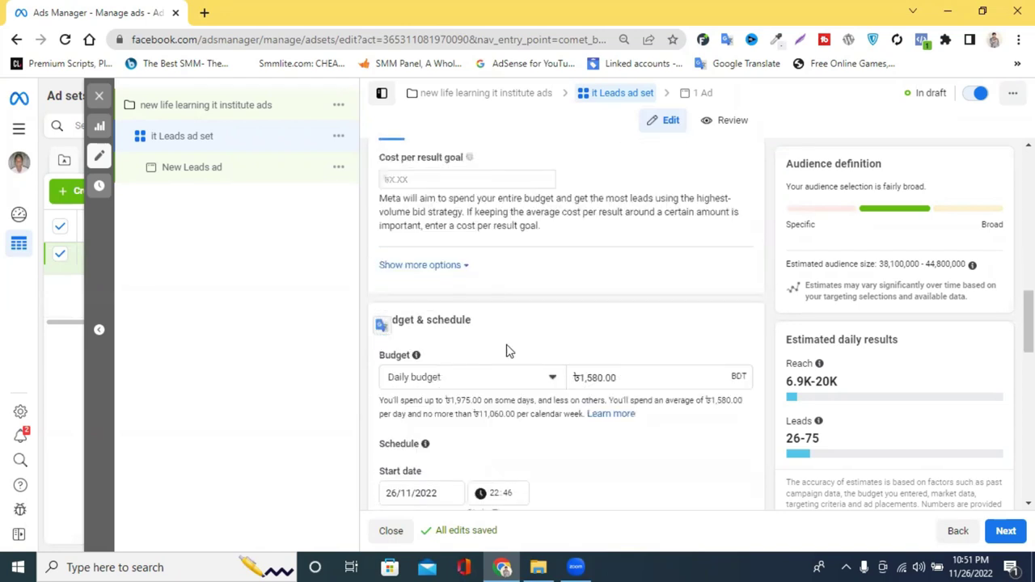
pyautogui.click(371, 288)
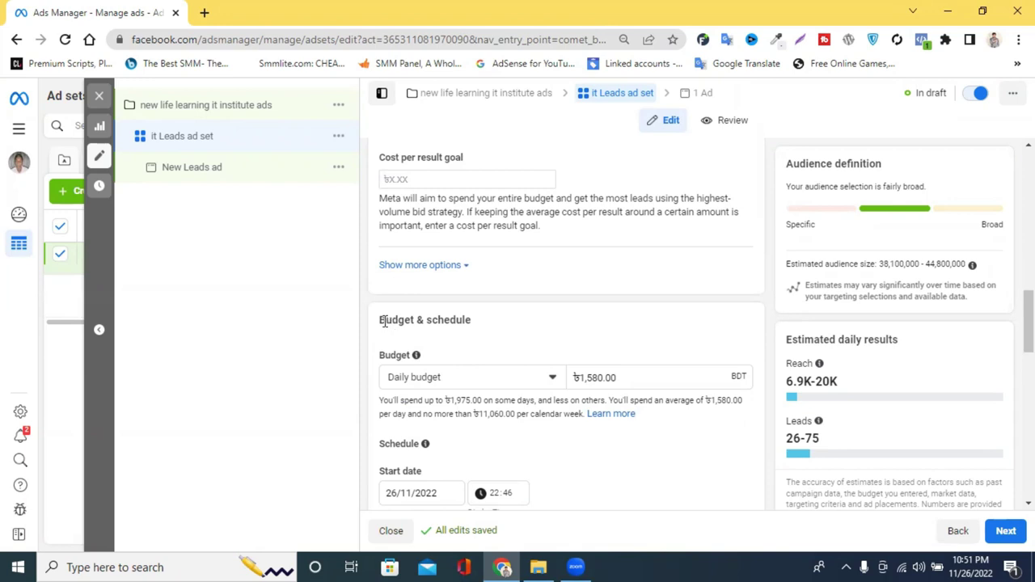
# Step: Set the ad set's daily budget to 2,000.00 BDT in the budget and schedule settings
pyautogui.moveTo(385, 320); pyautogui.dragTo(472, 320)
pyautogui.click(572, 329)
pyautogui.scroll(-1, 467, 370)
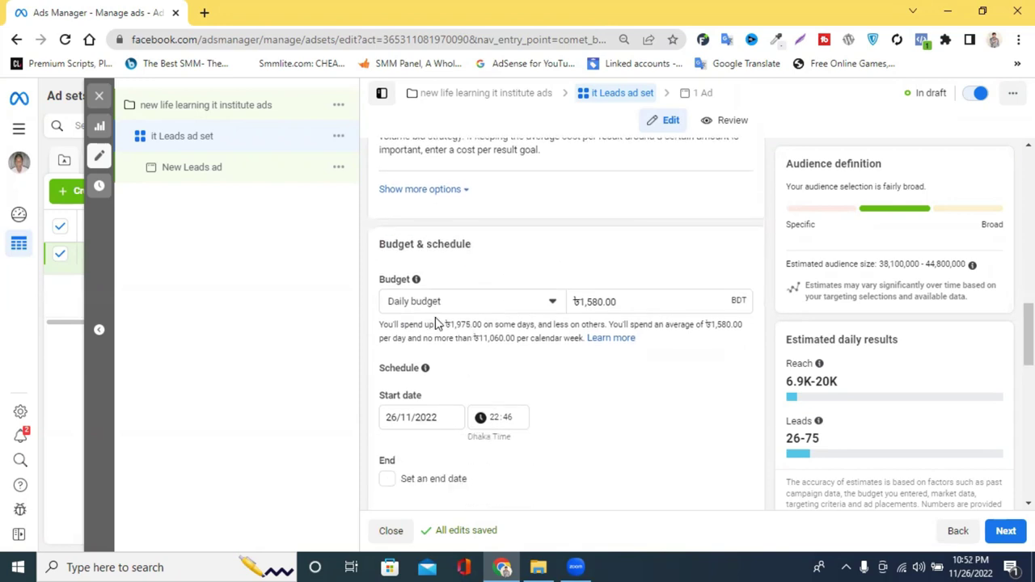
pyautogui.click(579, 301)
pyautogui.moveTo(589, 302); pyautogui.dragTo(584, 302)
pyautogui.write('2')
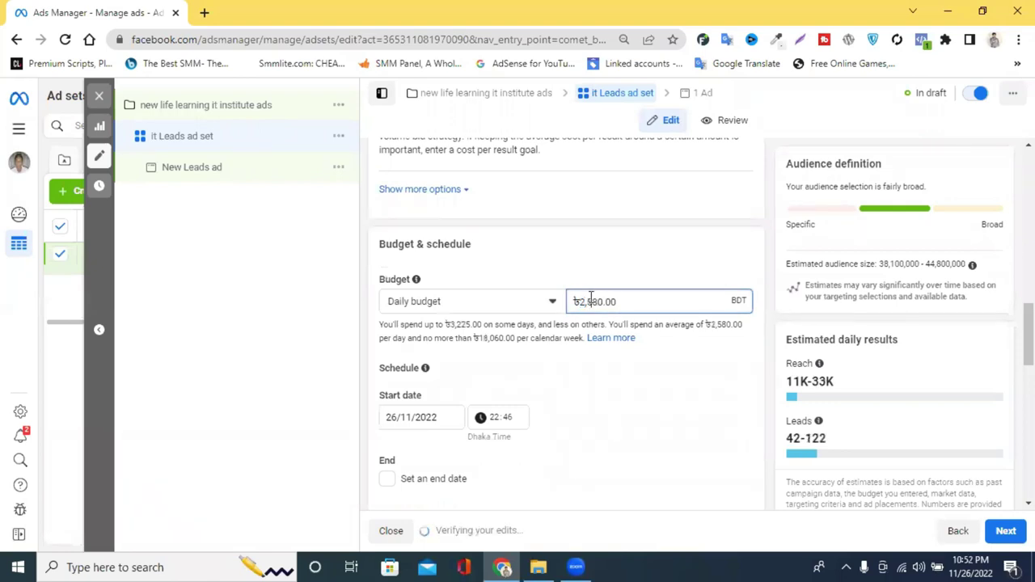
pyautogui.moveTo(596, 301); pyautogui.dragTo(601, 300)
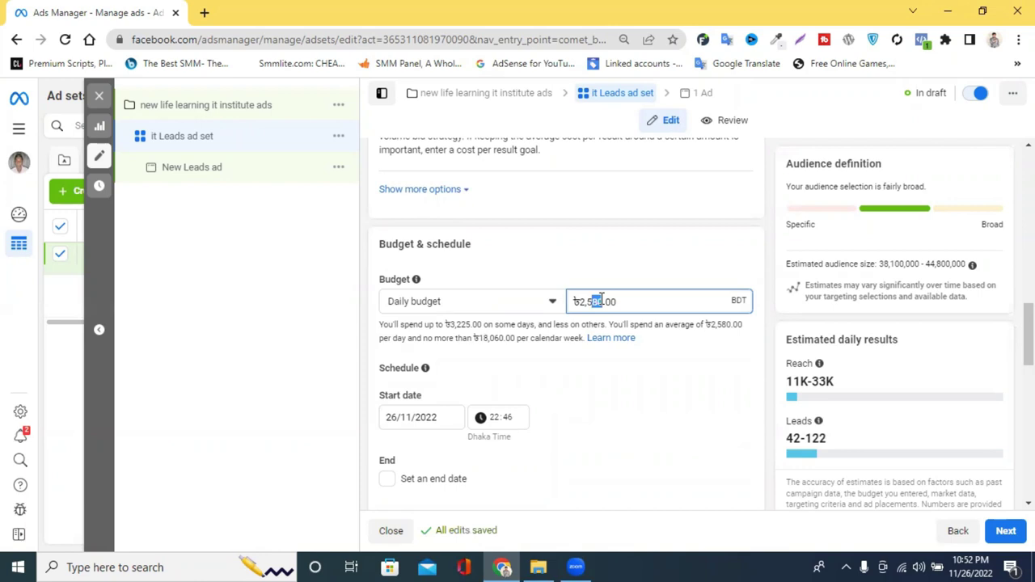
pyautogui.press('BackSpace')
pyautogui.press('BackSpace')
pyautogui.write('000')
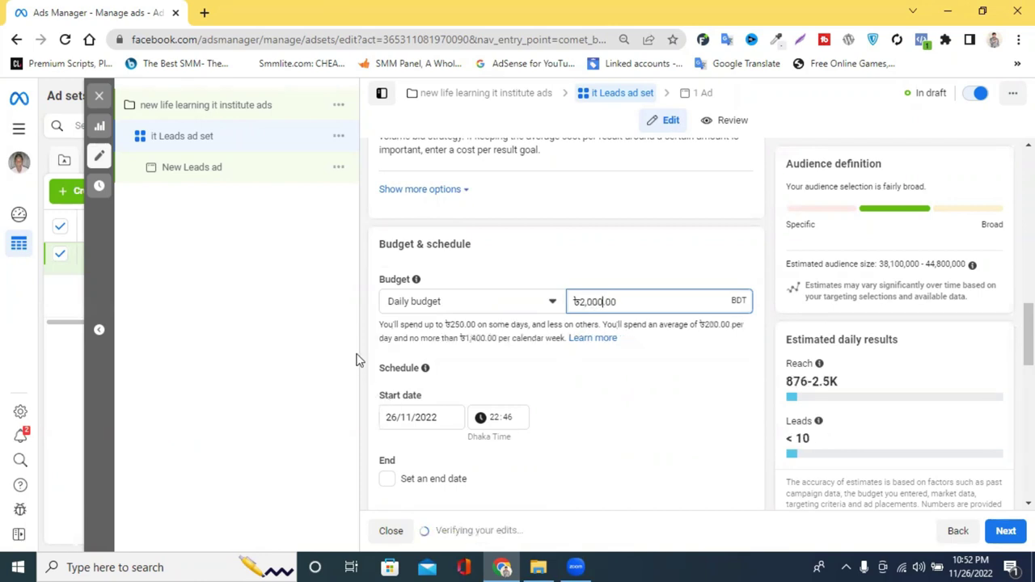
pyautogui.click(359, 360)
# Step: Set the ad set's schedule start date to 27/11/2022
pyautogui.scroll(-1, 534, 306)
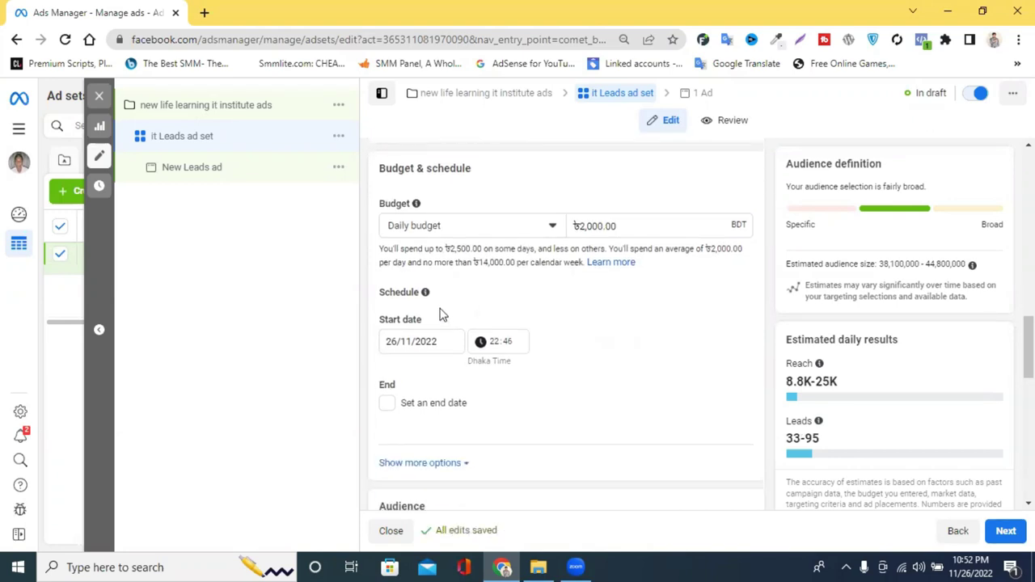
pyautogui.click(400, 341)
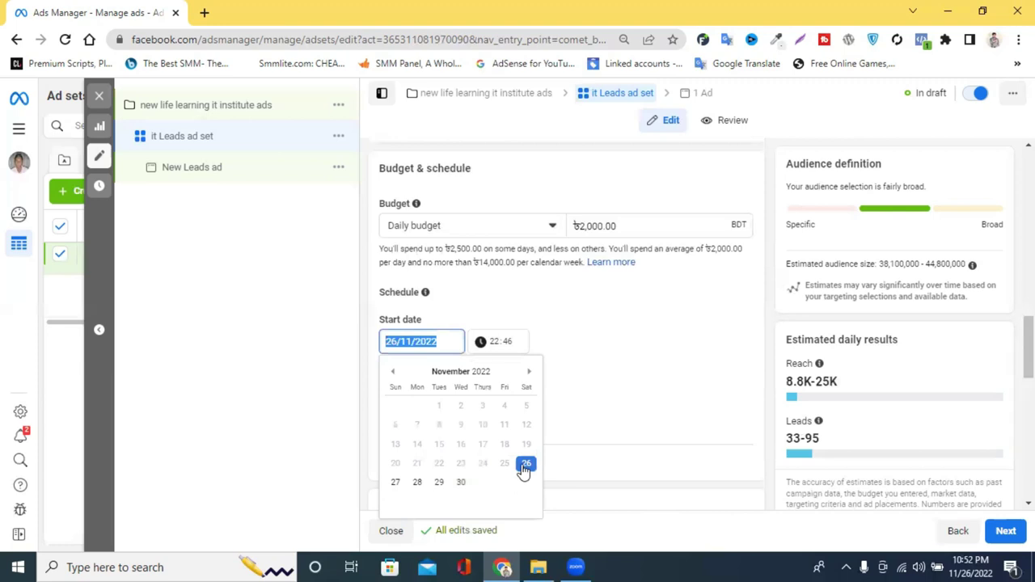
pyautogui.click(395, 483)
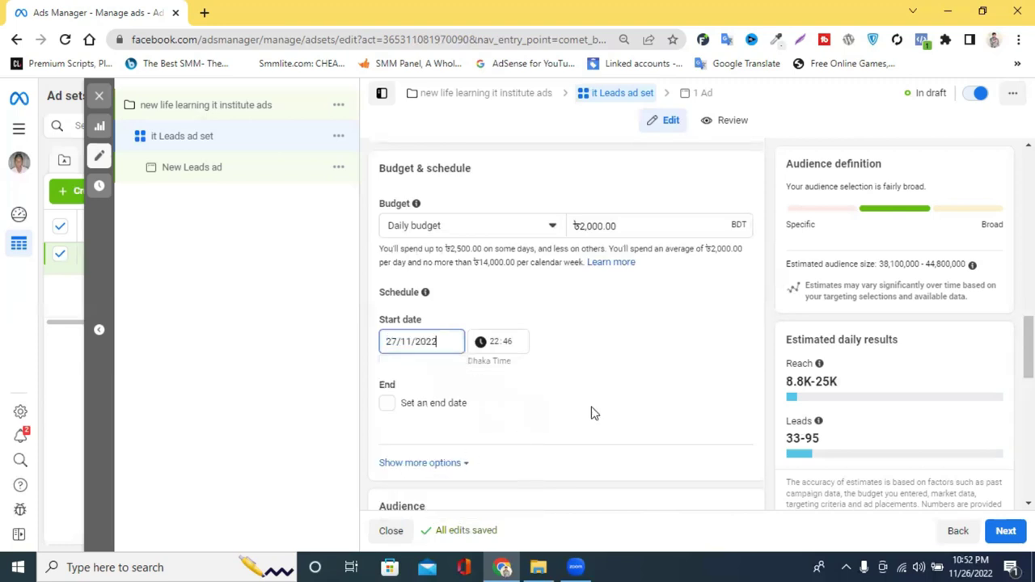
# Step: Set the ad set's schedule start time to 01:46
pyautogui.click(493, 341)
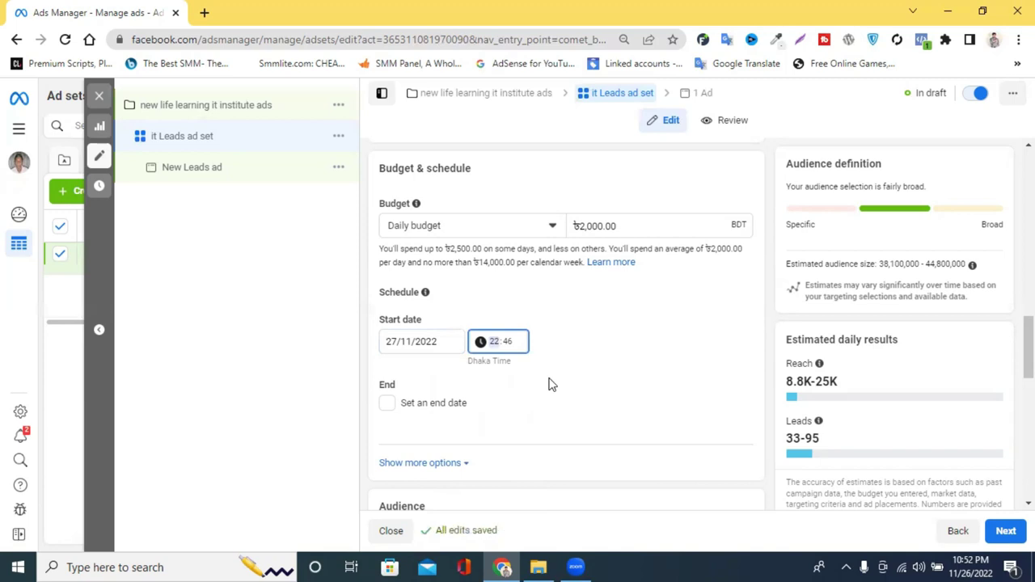
pyautogui.click(571, 388)
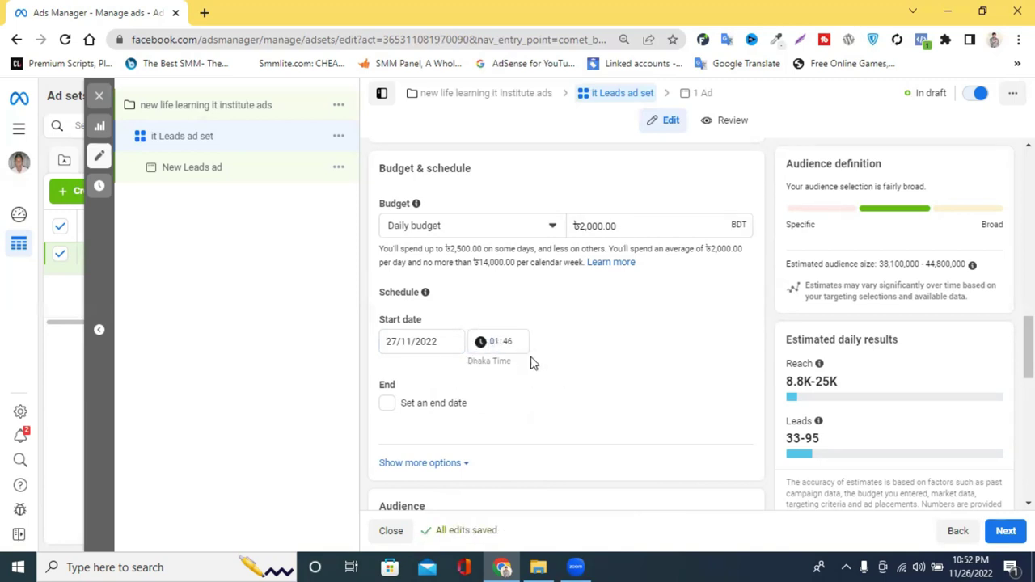
# Step: Enable an end date for the ad set's schedule and set it to 1/12/2022 at 01:46
pyautogui.scroll(-2, 566, 362)
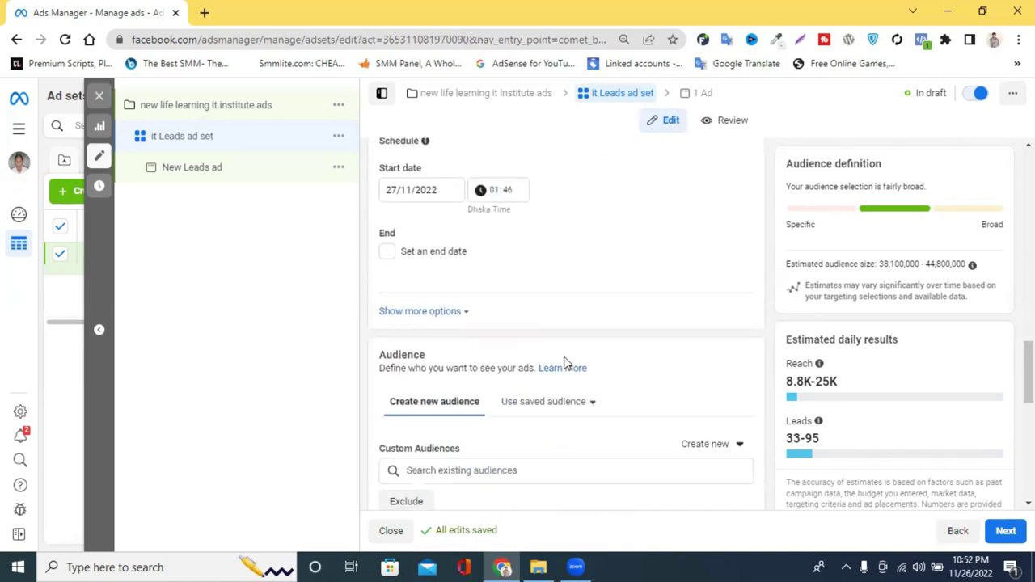
pyautogui.click(388, 252)
pyautogui.click(416, 284)
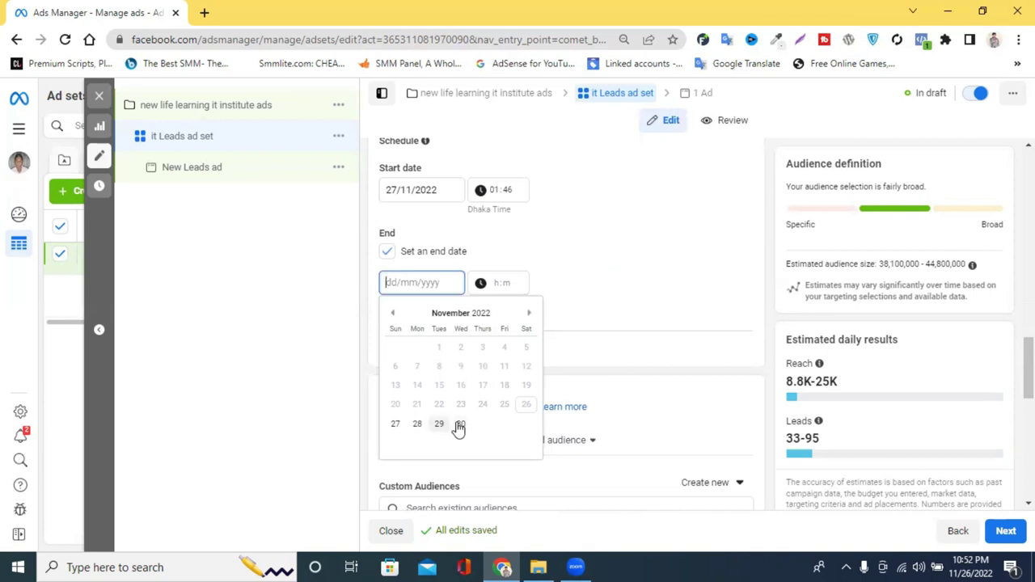
pyautogui.click(529, 313)
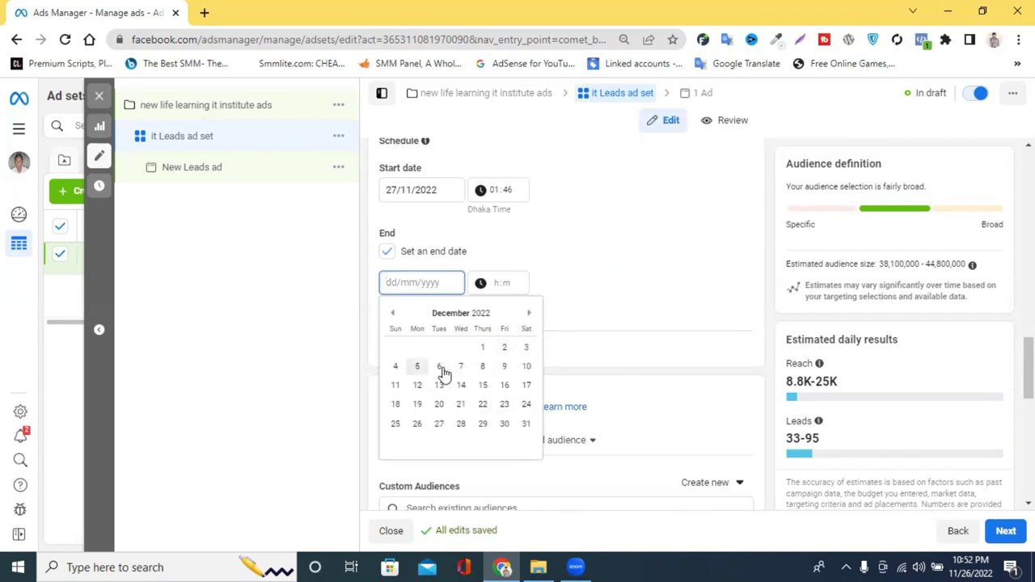
pyautogui.click(483, 350)
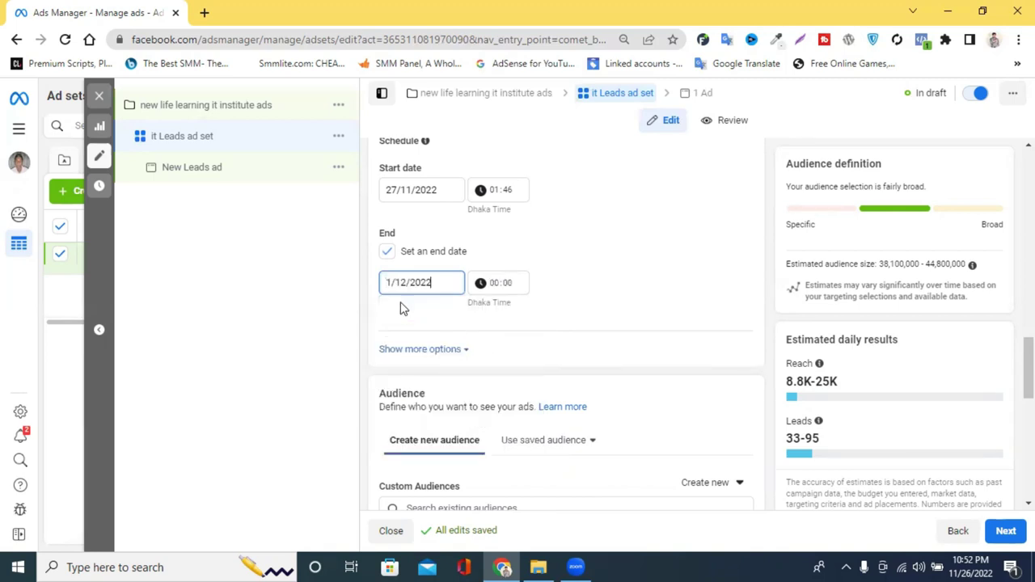
pyautogui.click(495, 289)
pyautogui.write('01')
pyautogui.click(504, 291)
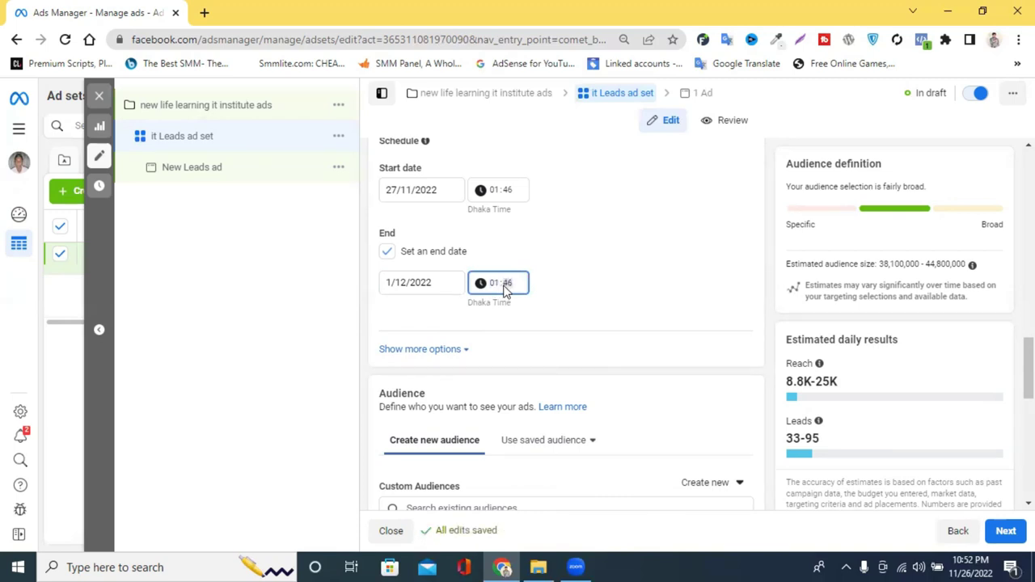
pyautogui.click(554, 296)
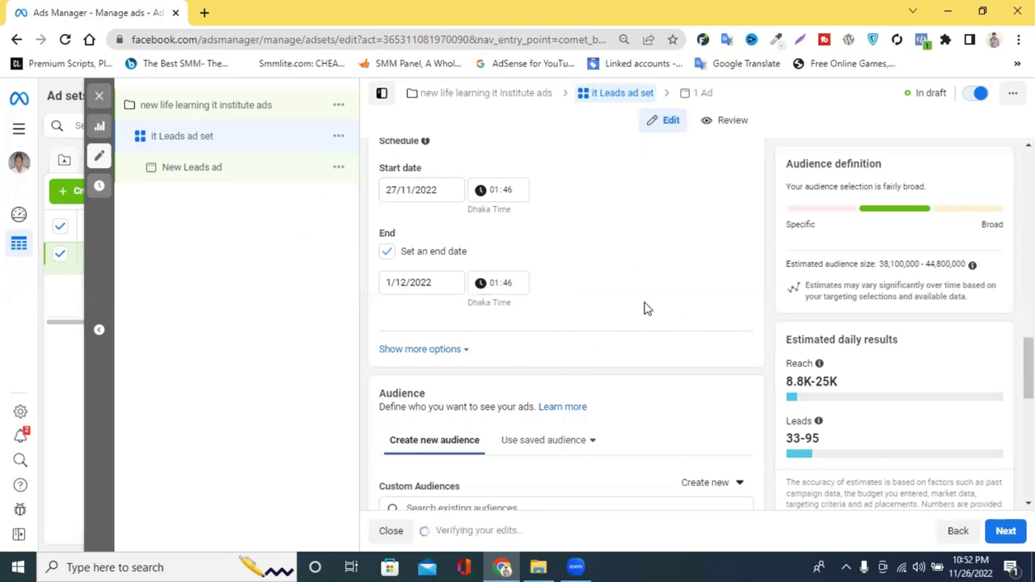
# Step: Open the audience's location settings for editing
pyautogui.scroll(-1, 645, 307)
pyautogui.scroll(-2, 561, 307)
pyautogui.moveTo(408, 338)
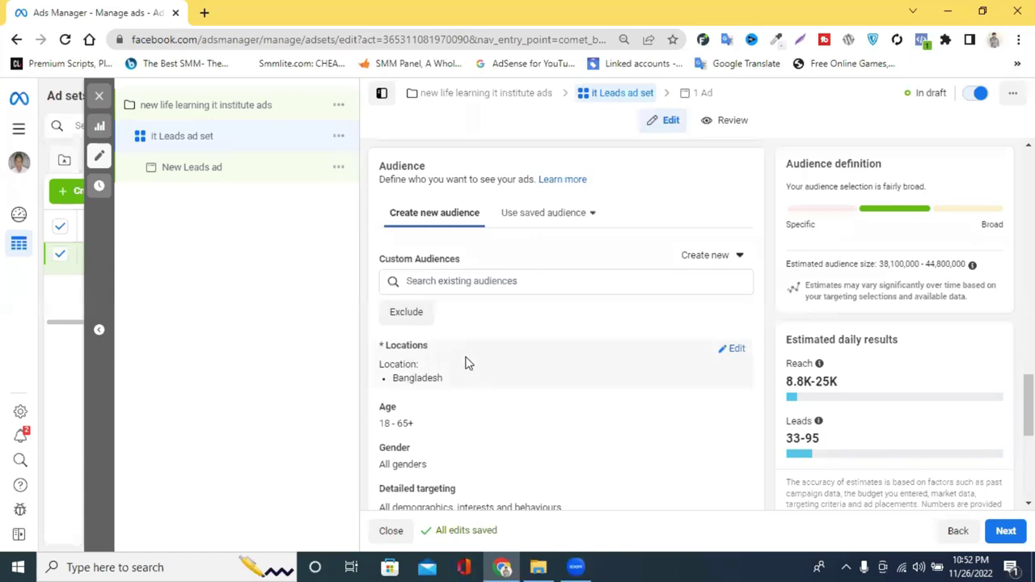
pyautogui.click(734, 351)
# Step: Set the audience's maximum age to 50
pyautogui.scroll(-3, 485, 362)
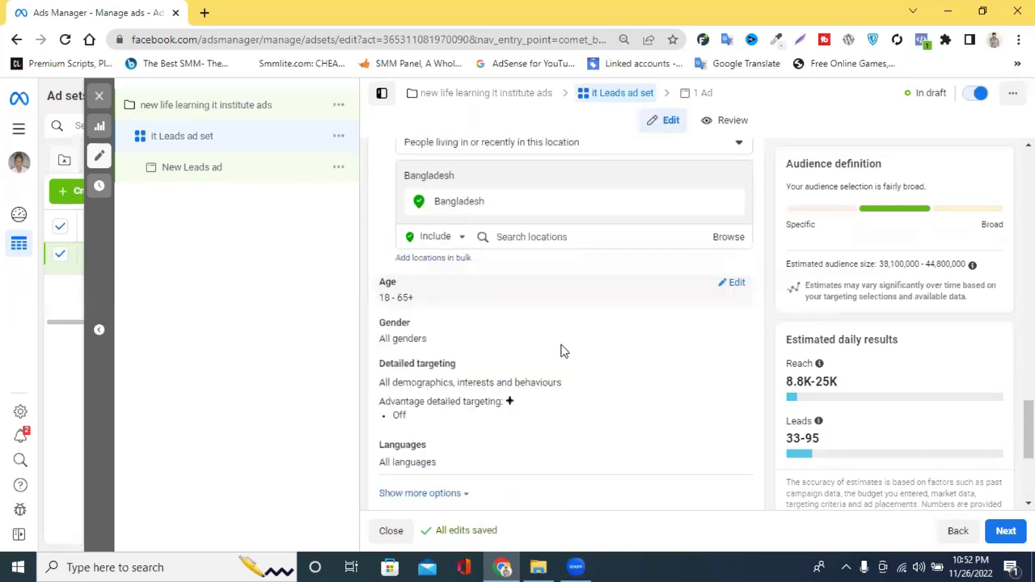
pyautogui.click(718, 286)
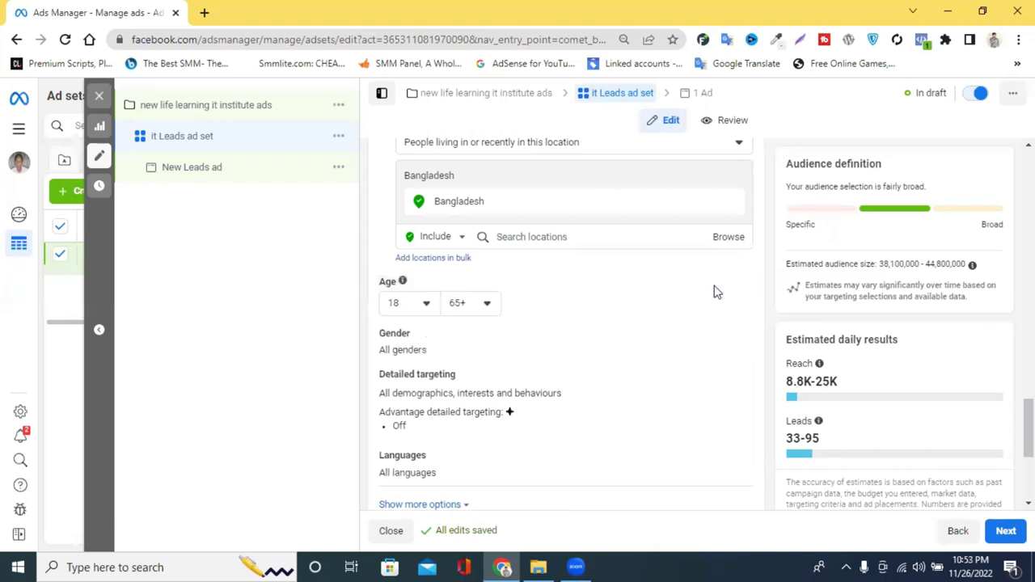
pyautogui.click(459, 308)
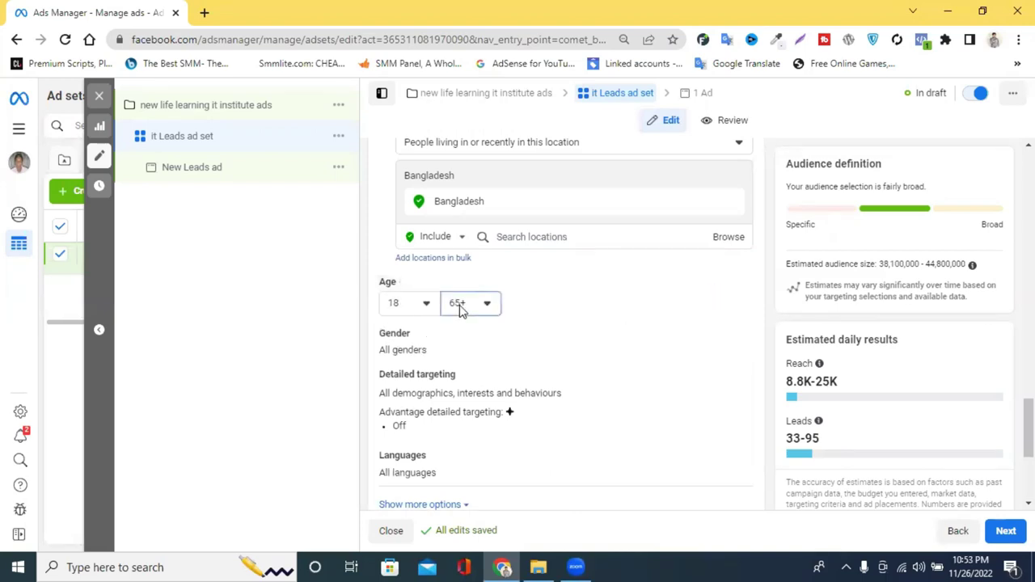
pyautogui.scroll(4, 471, 380)
pyautogui.scroll(1, 469, 388)
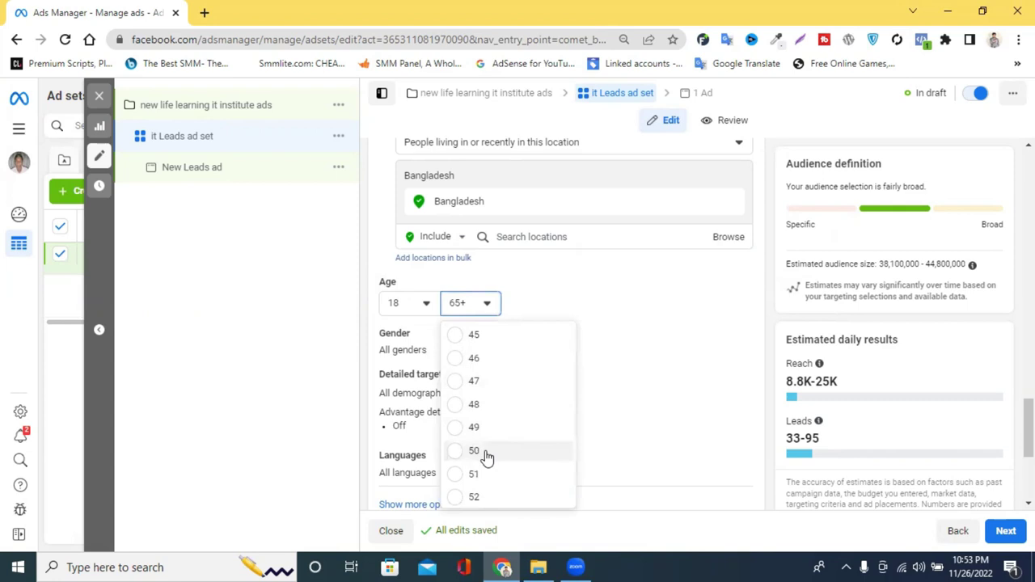
pyautogui.click(478, 452)
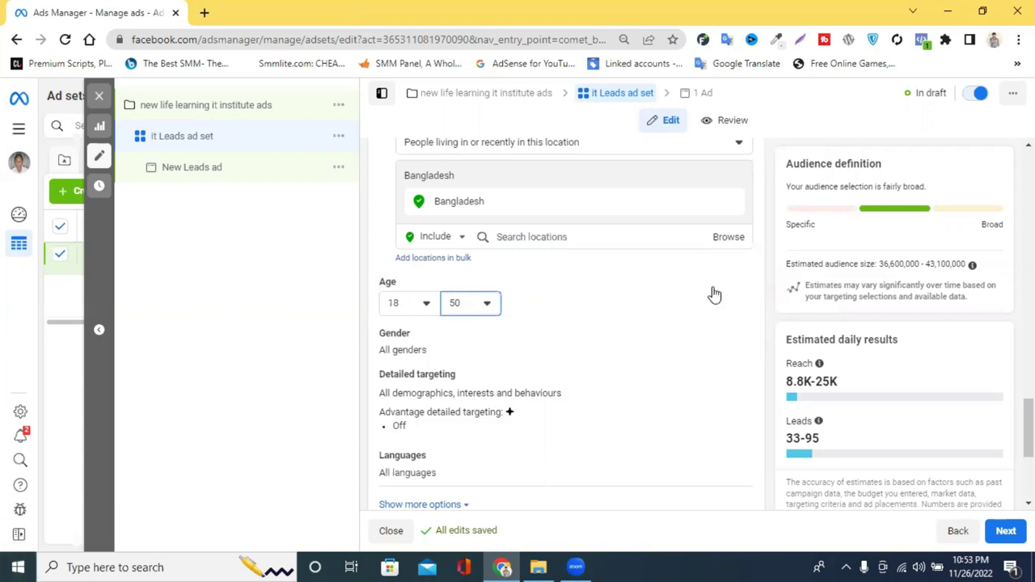
# Step: Open the audience's gender options for editing
pyautogui.scroll(-1, 417, 322)
pyautogui.scroll(-1, 416, 322)
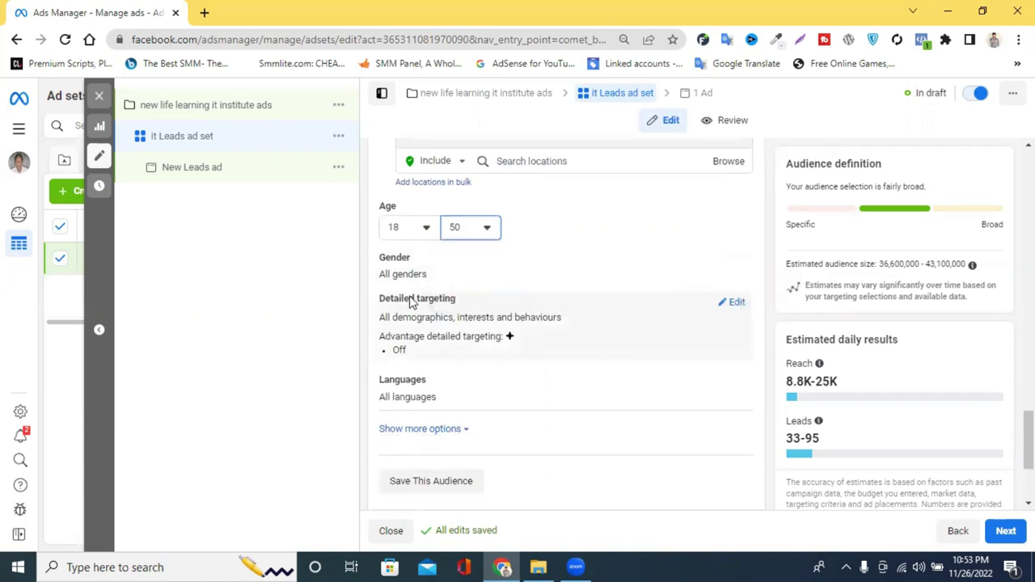
pyautogui.click(720, 265)
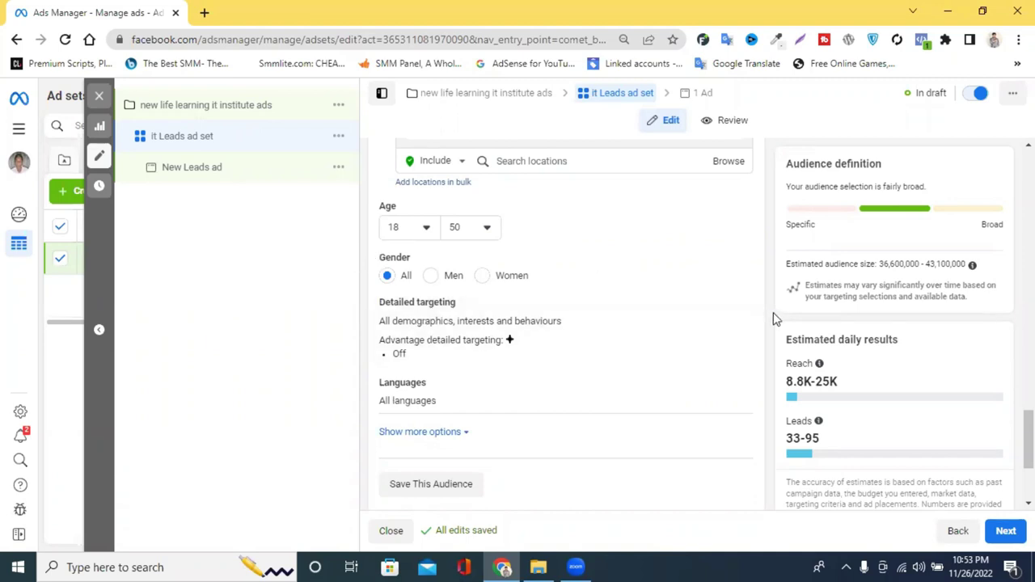
# Step: Search the detailed targeting for "freelancing" and add the Freelancer (careers) interest
pyautogui.click(731, 311)
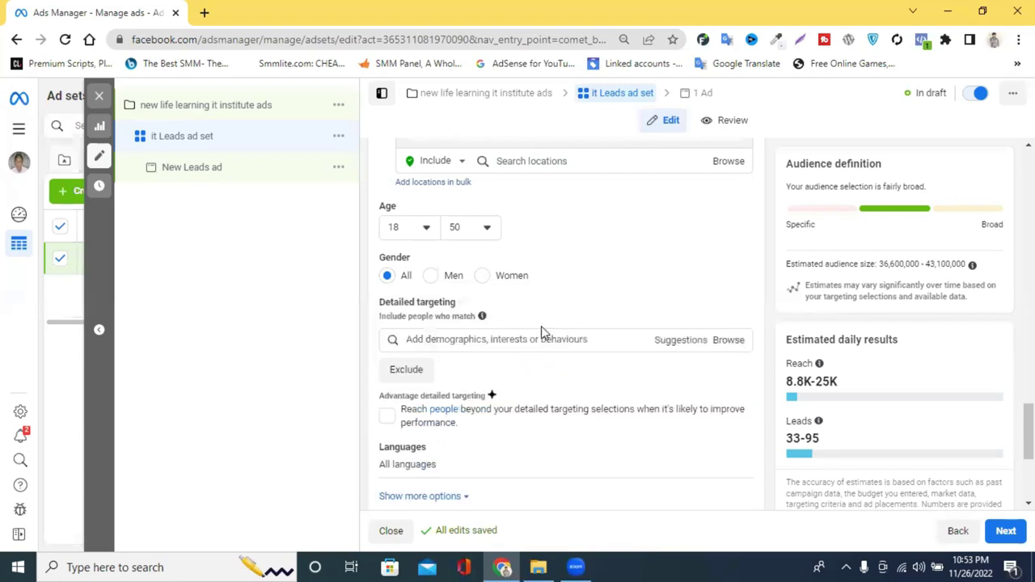
pyautogui.click(508, 340)
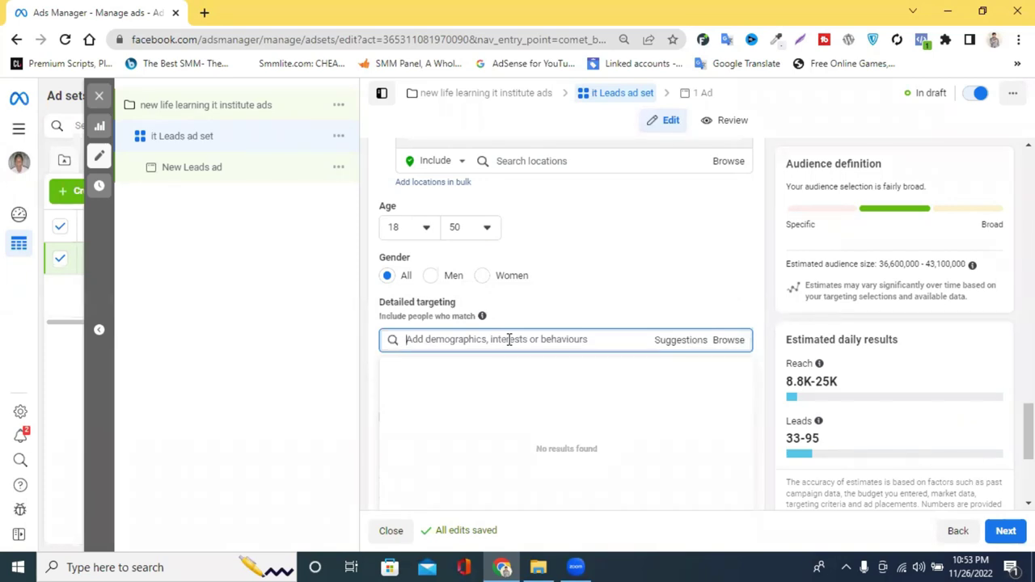
pyautogui.write('freeland')
pyautogui.write('ing')
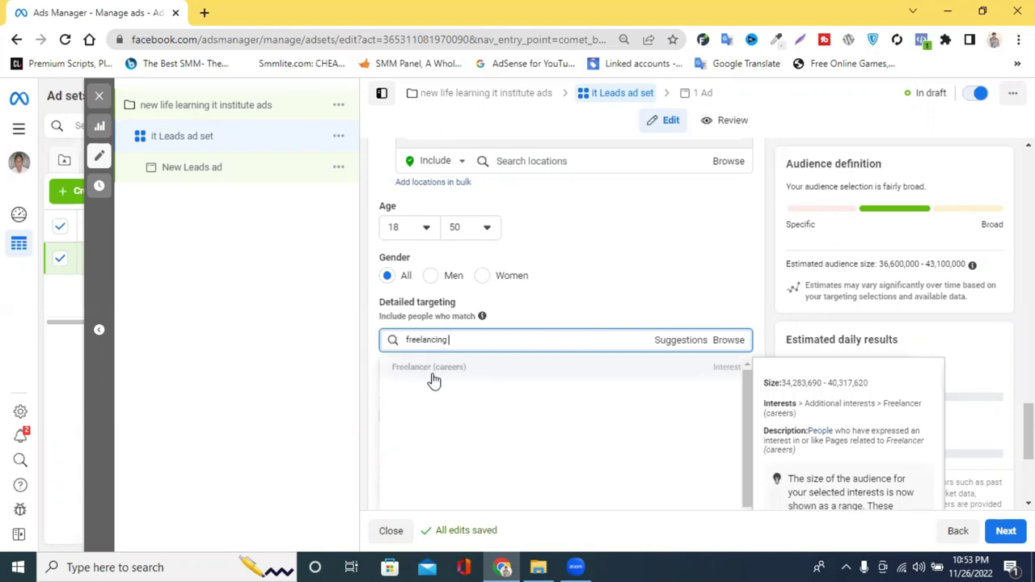
pyautogui.click(708, 374)
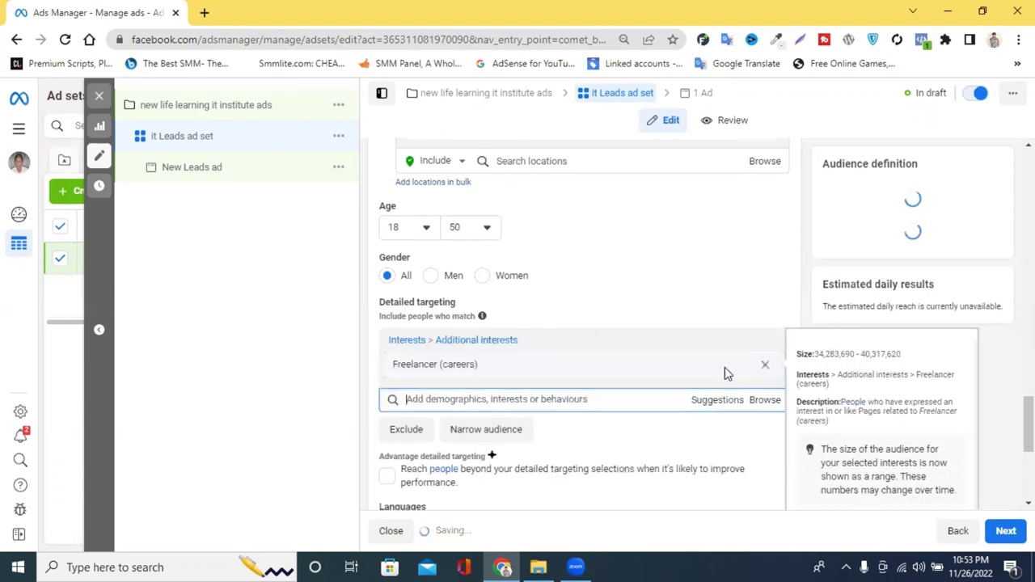
# Step: Search for "digital marketing" and add the Digital marketing (marketing) interest to the detailed targeting
pyautogui.click(467, 397)
pyautogui.write('d')
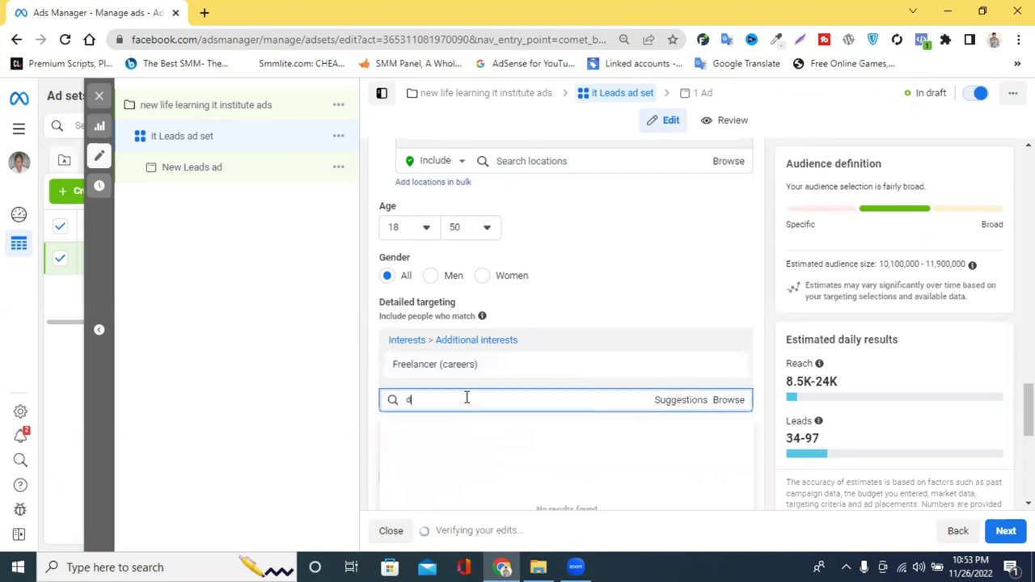
pyautogui.write('igital')
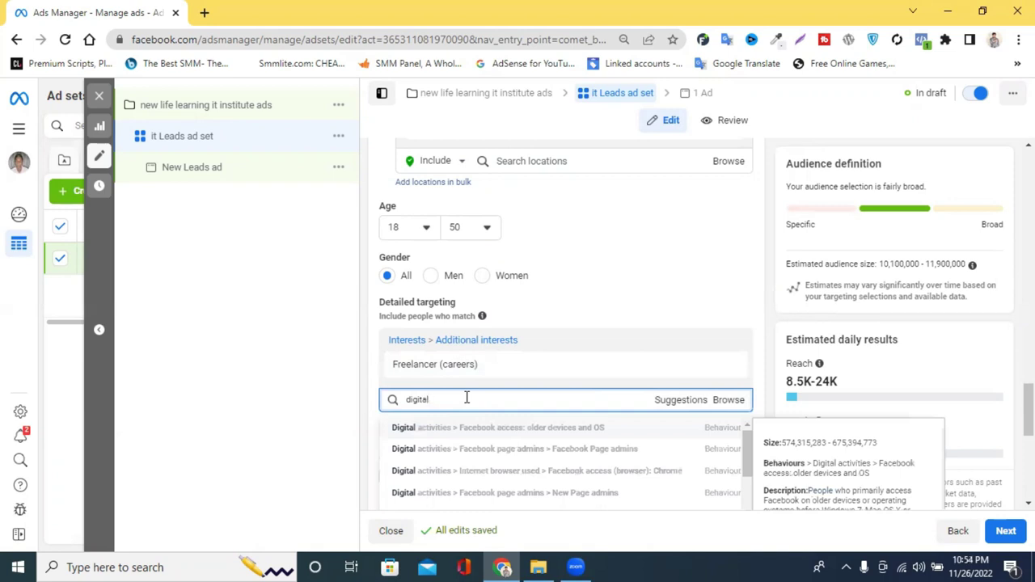
pyautogui.write(' marketing')
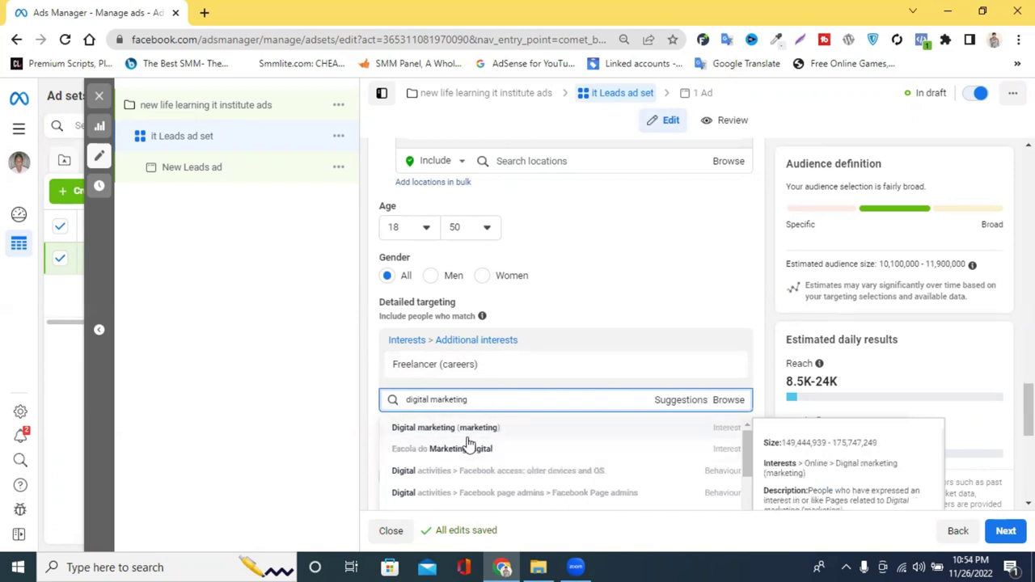
pyautogui.click(477, 433)
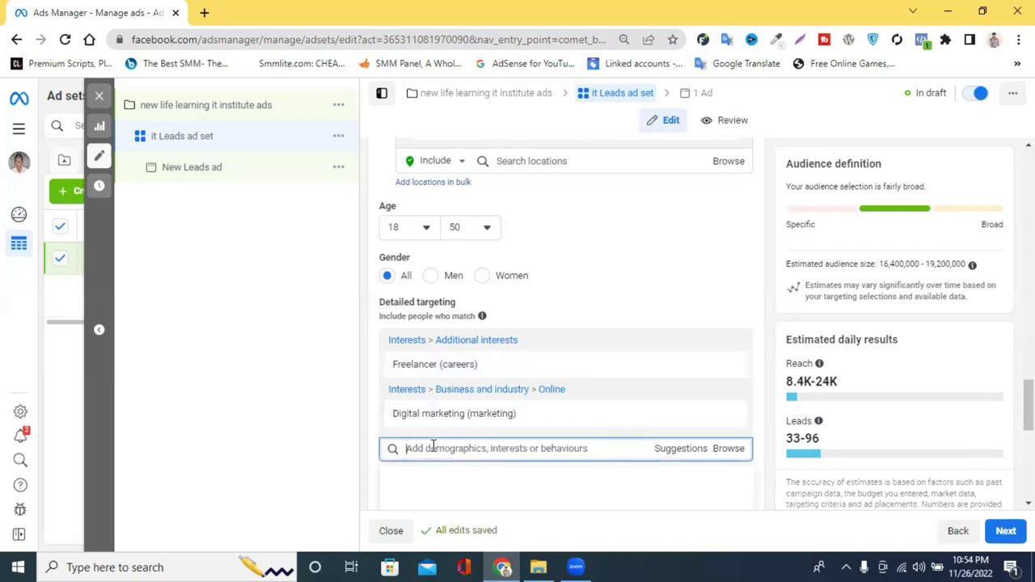
# Step: Search for "SEO" and add the Search Engine Optimizer (SEO) job title to the detailed targeting
pyautogui.write('seo')
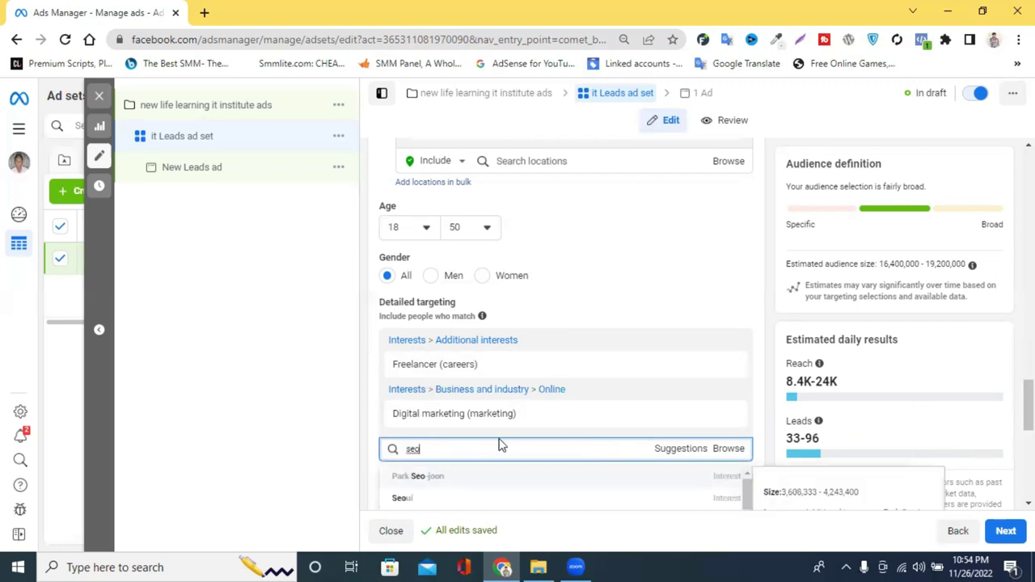
pyautogui.doubleClick(428, 300)
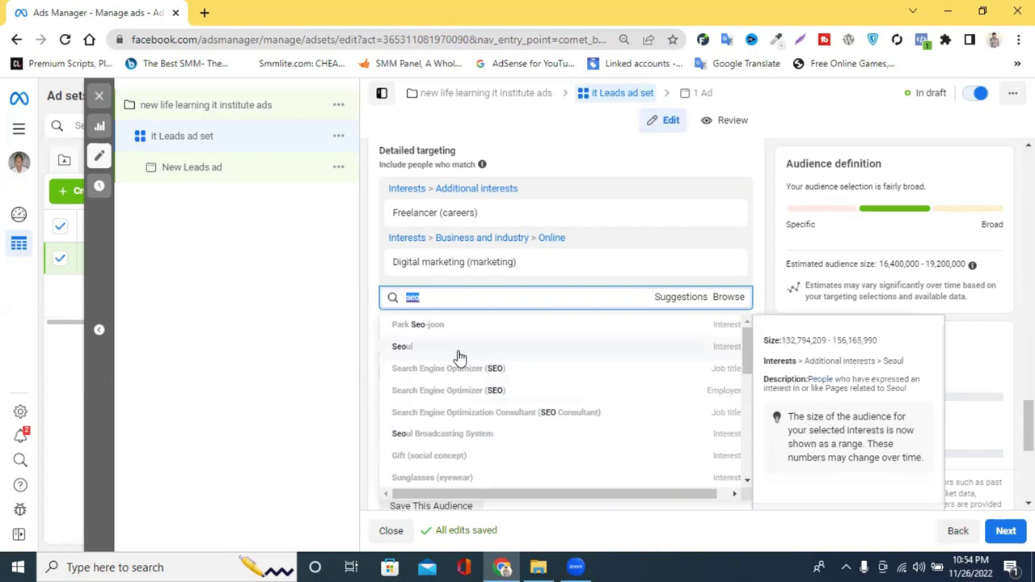
pyautogui.write('SEO')
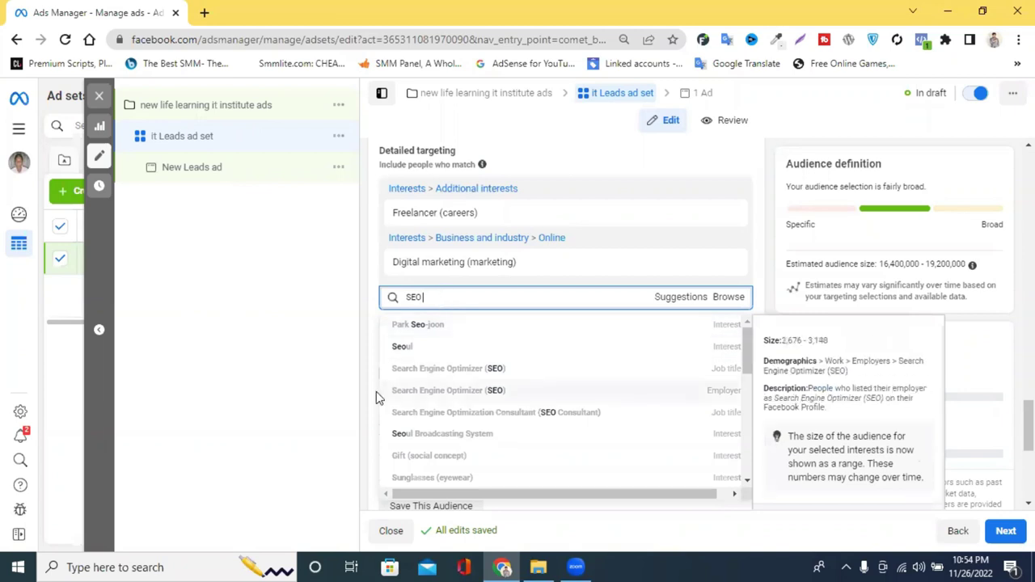
pyautogui.click(420, 372)
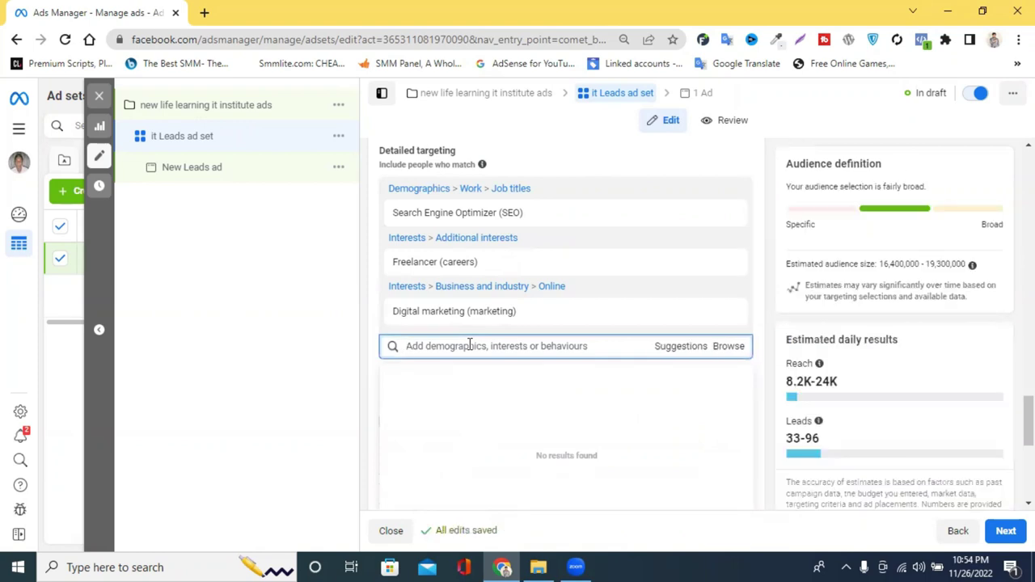
# Step: Search the detailed targeting options for "facebook ads", look through the suggestions, and clear the search
pyautogui.write('f')
pyautogui.press('BackSpace')
pyautogui.write('facebook ads')
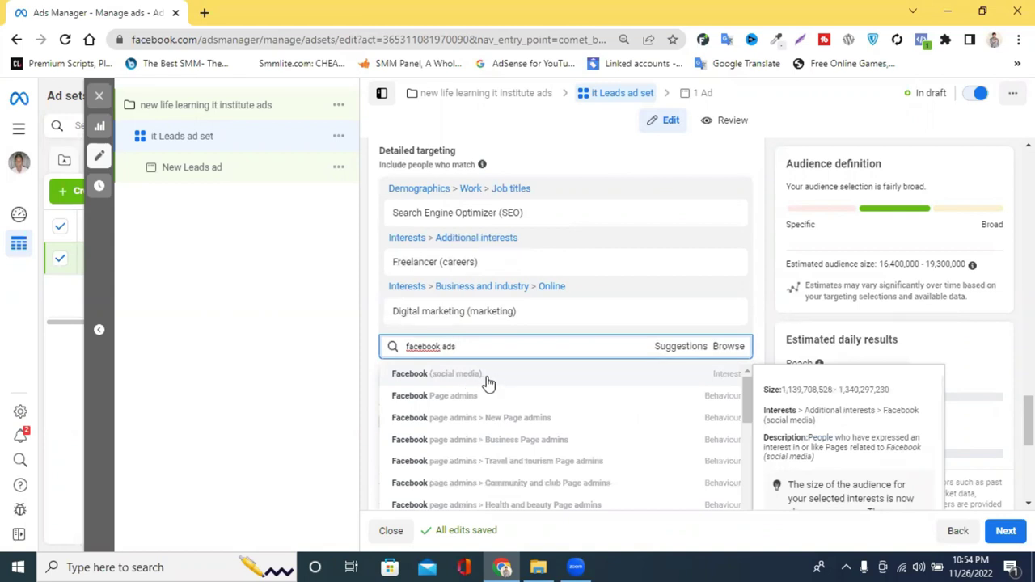
pyautogui.scroll(-2, 487, 380)
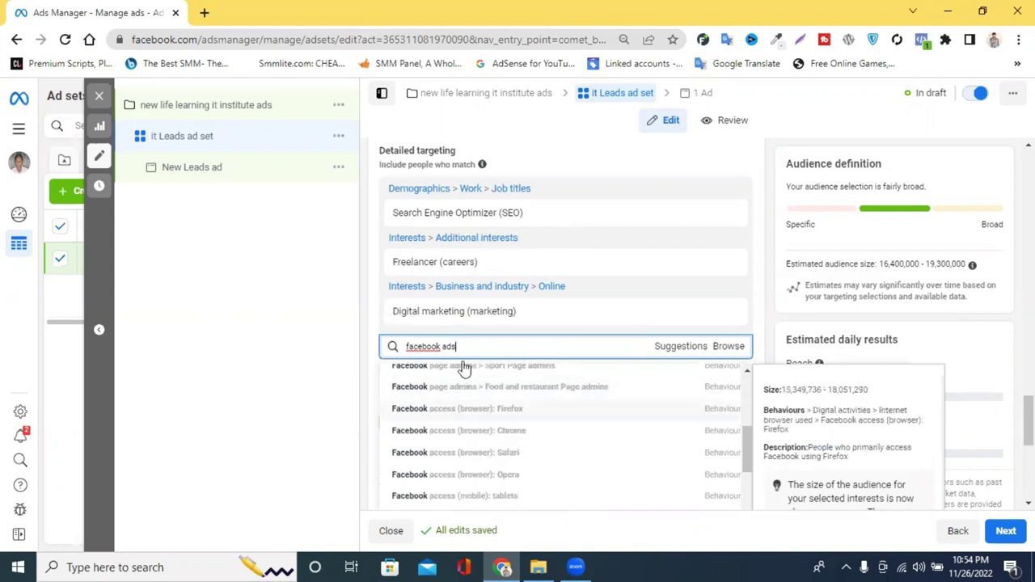
pyautogui.scroll(3, 462, 365)
pyautogui.tripleClick(458, 346)
pyautogui.press('BackSpace')
# Step: Search the detailed targeting options for "youtube" and "youtube marketing", and clear the search
pyautogui.write('youtube')
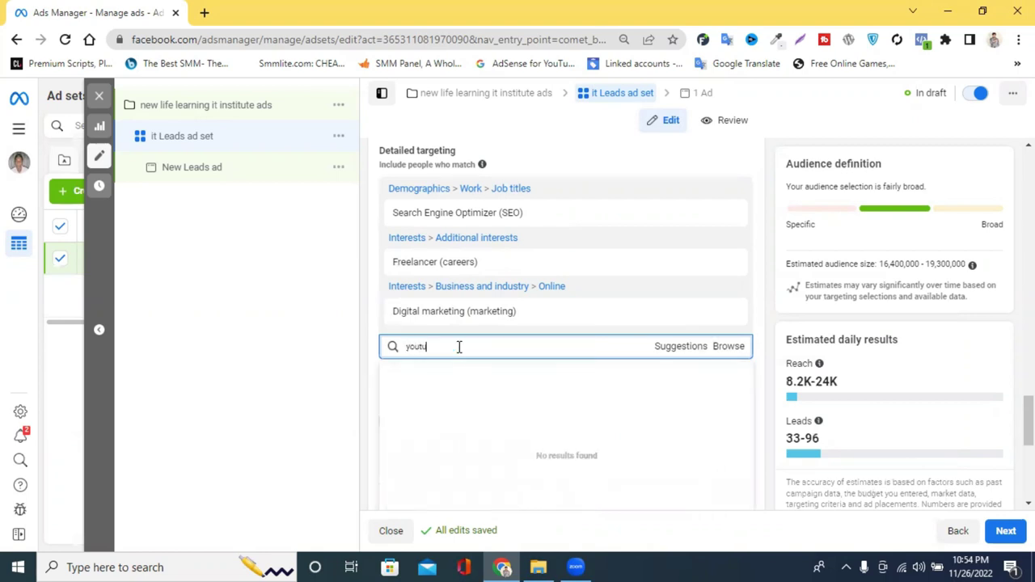
pyautogui.tripleClick(459, 346)
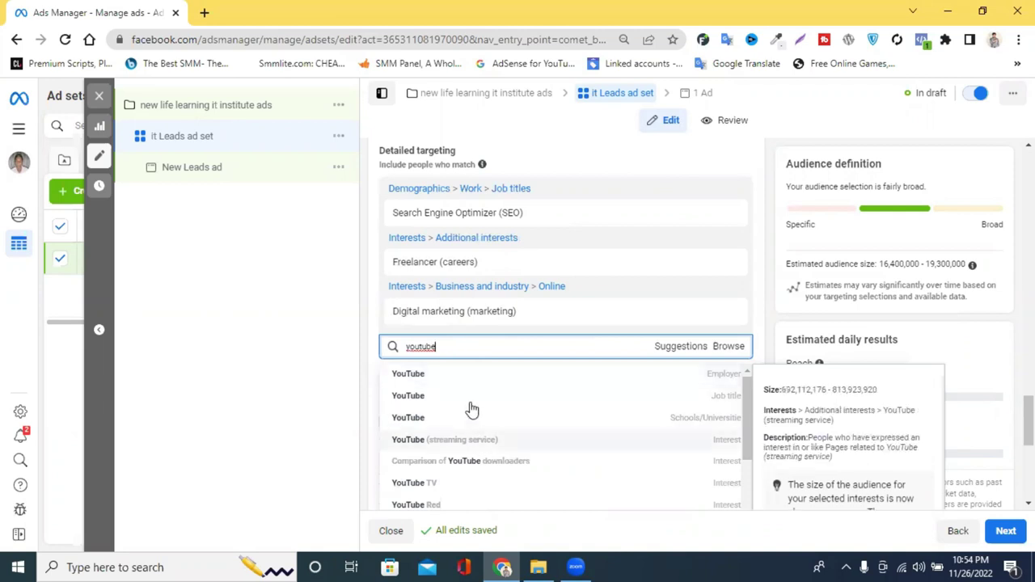
pyautogui.write('marketing')
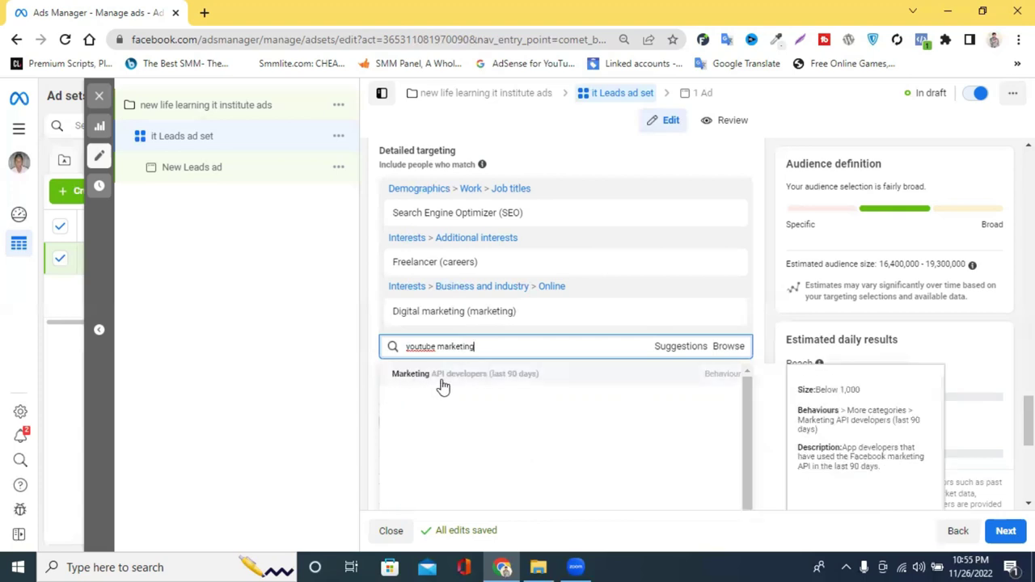
pyautogui.tripleClick(506, 346)
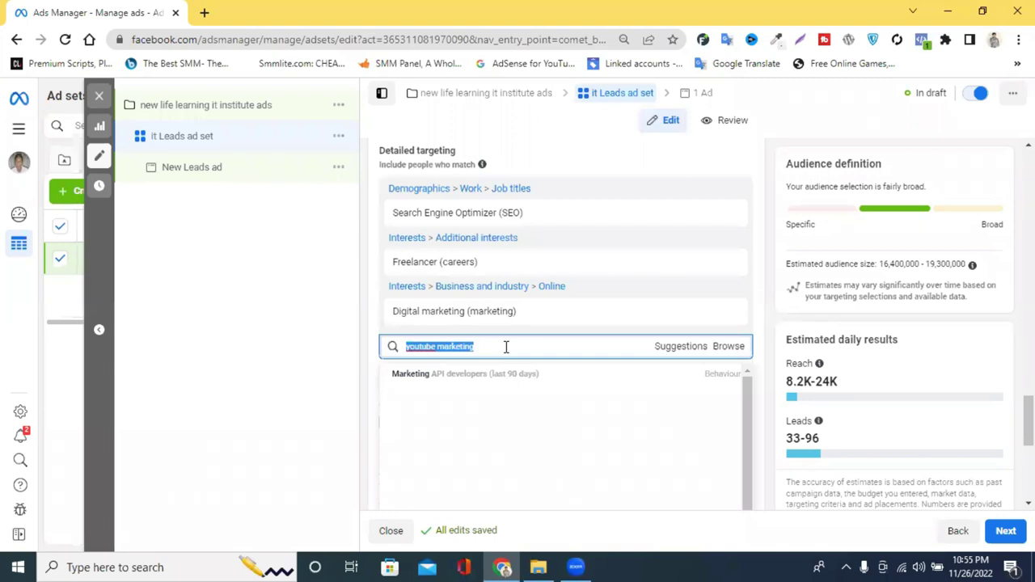
pyautogui.press('BackSpace')
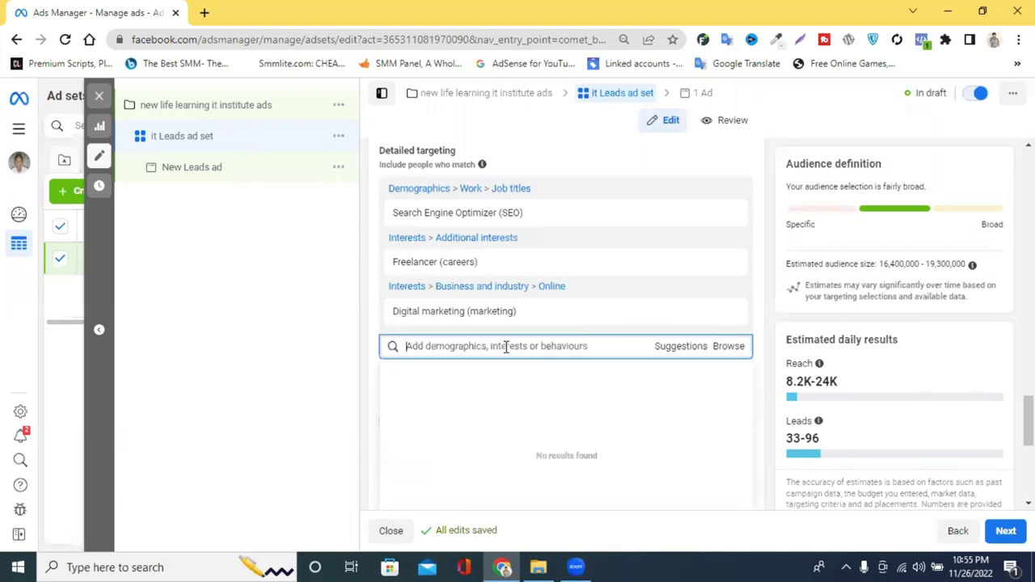
# Step: Search the detailed targeting options for "outsoring", try the spelling suggestion "outsoaring", and clear the search
pyautogui.write('outsoring')
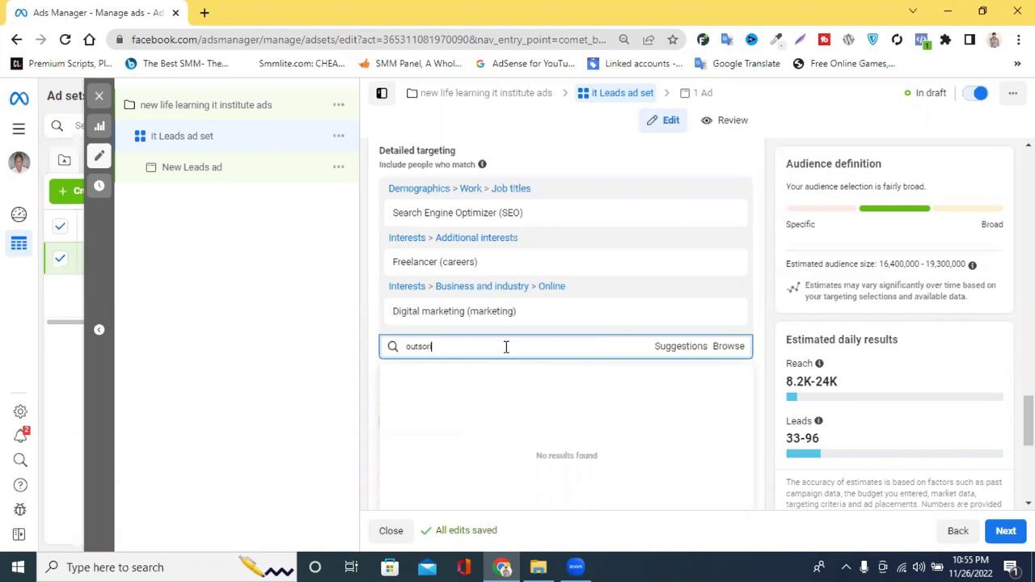
pyautogui.rightClick(437, 347)
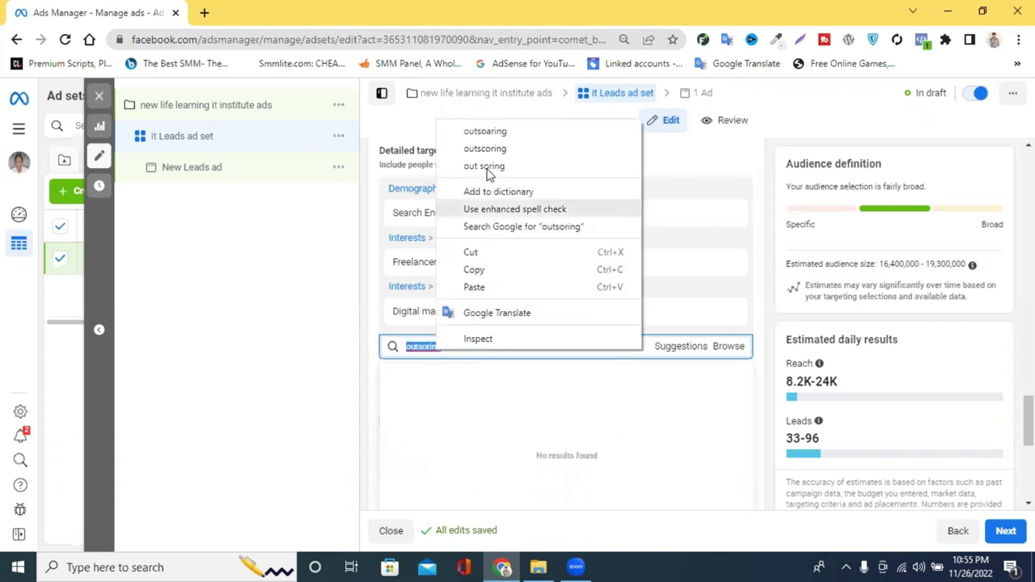
pyautogui.click(522, 133)
pyautogui.doubleClick(443, 350)
pyautogui.press('BackSpace')
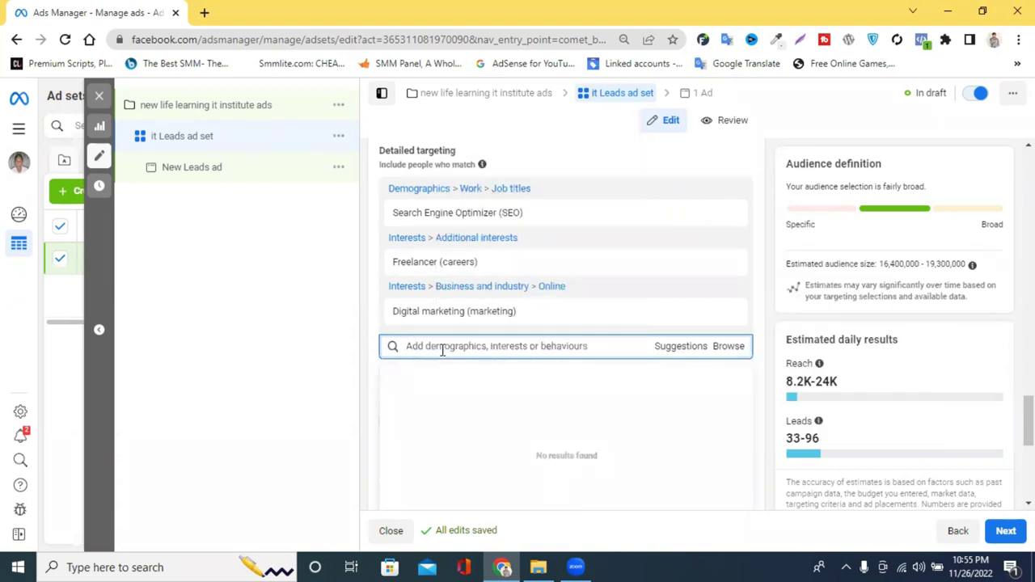
# Step: Copy the "Detailed targeting" heading into a new browser tab and search Google for "facebook detailed targeting tool"
pyautogui.click(204, 12)
pyautogui.click(194, 37)
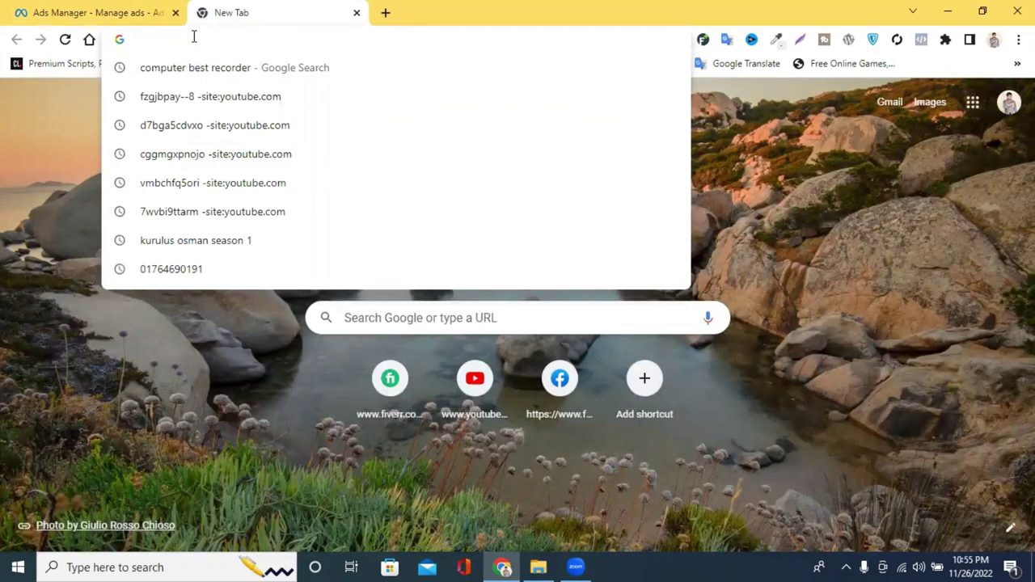
pyautogui.click(66, 11)
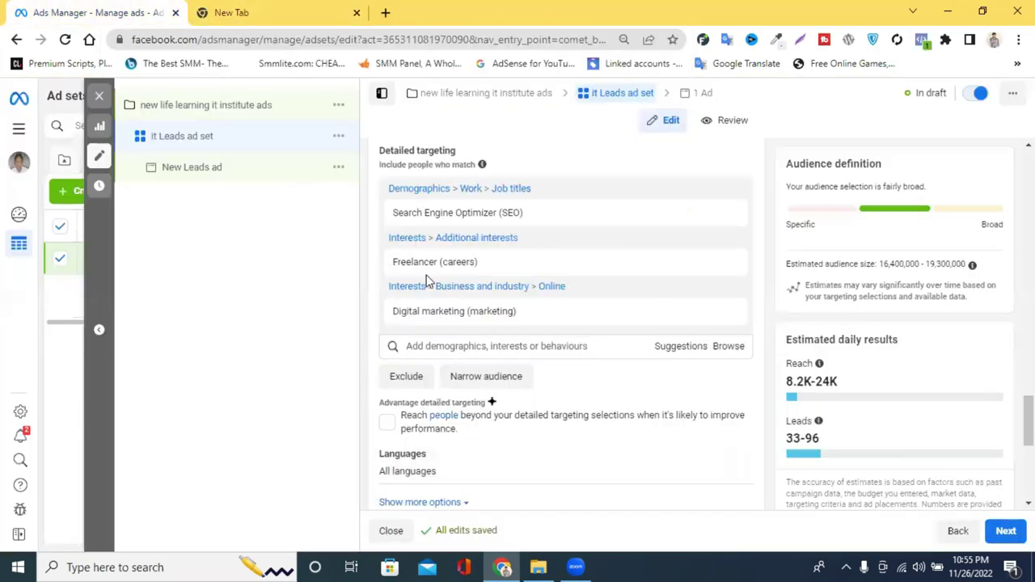
pyautogui.tripleClick(391, 153)
pyautogui.rightClick(392, 152)
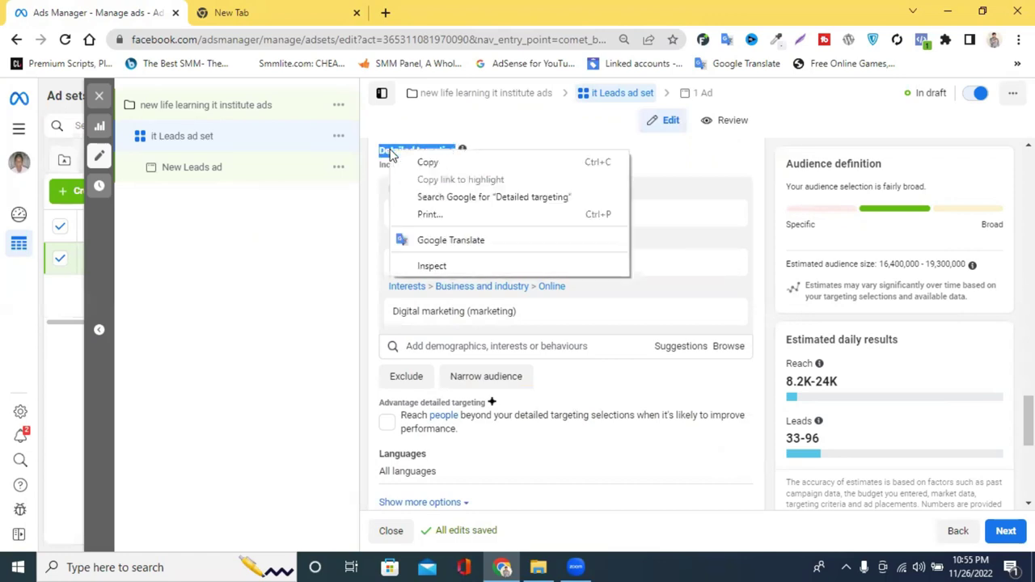
pyautogui.click(427, 163)
pyautogui.hotkey('ctrl', 'Tab')
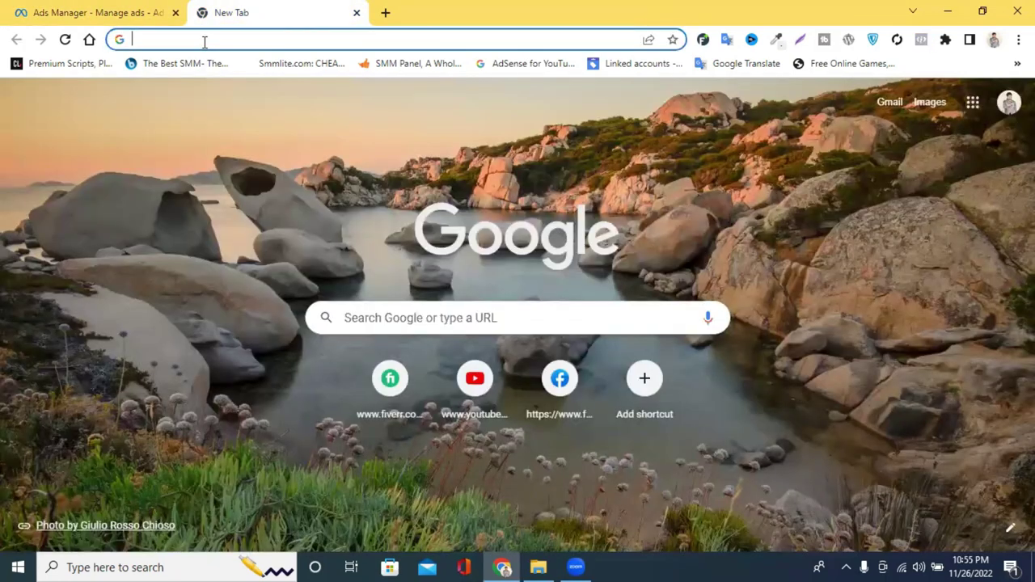
pyautogui.hotkey('ctrl', 'v')
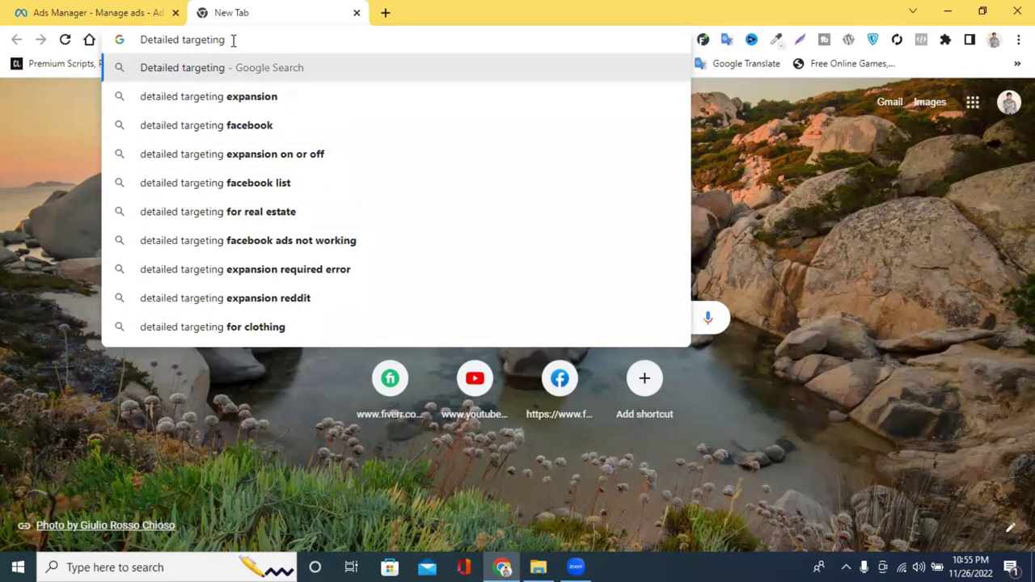
pyautogui.write('t')
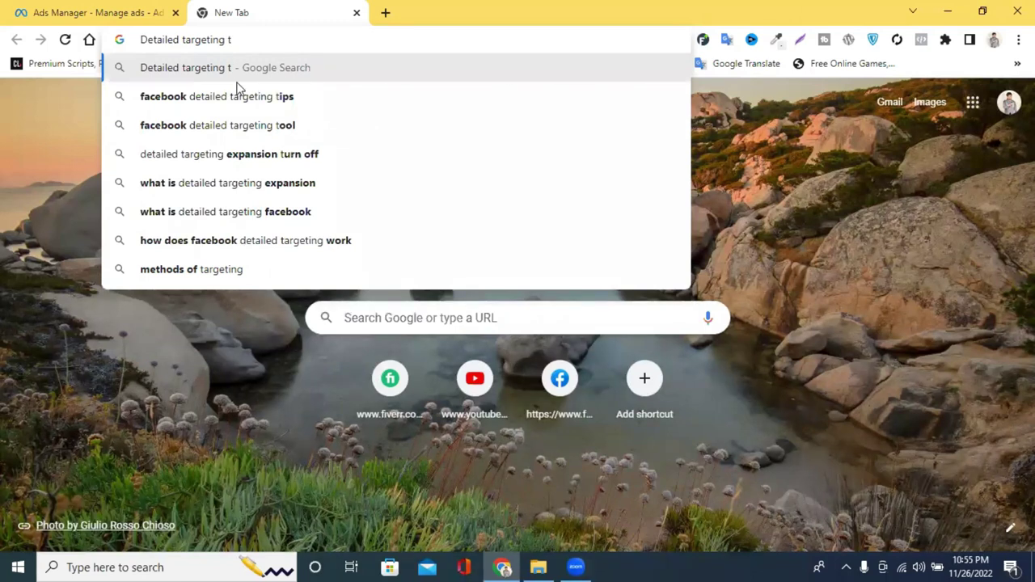
pyautogui.click(250, 123)
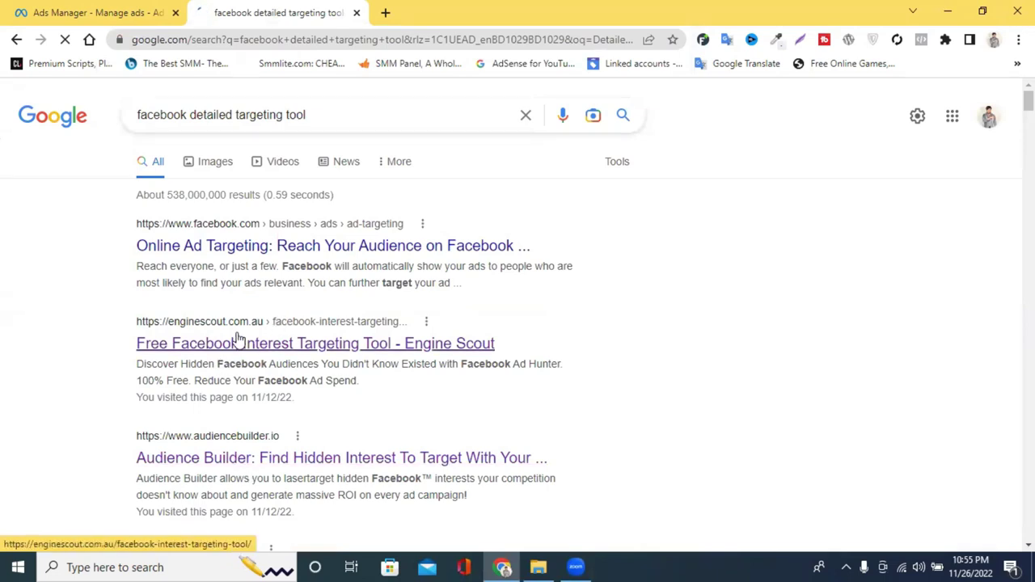
# Step: Open Engine Scout's Free Facebook Interest Targeting Tool from the results and search it for "marketing" keywords
pyautogui.click(307, 351)
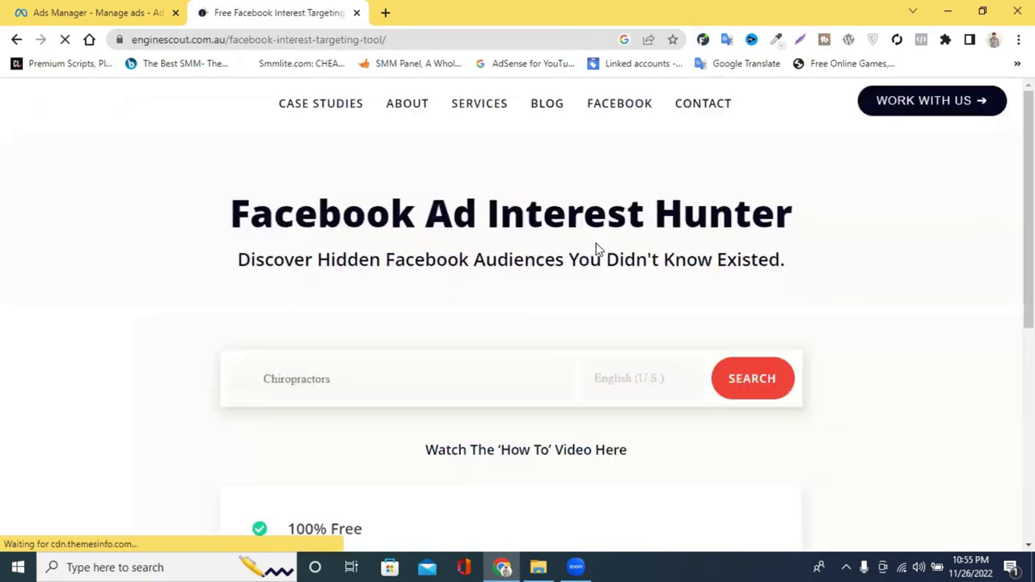
pyautogui.scroll(-2, 361, 257)
pyautogui.click(322, 258)
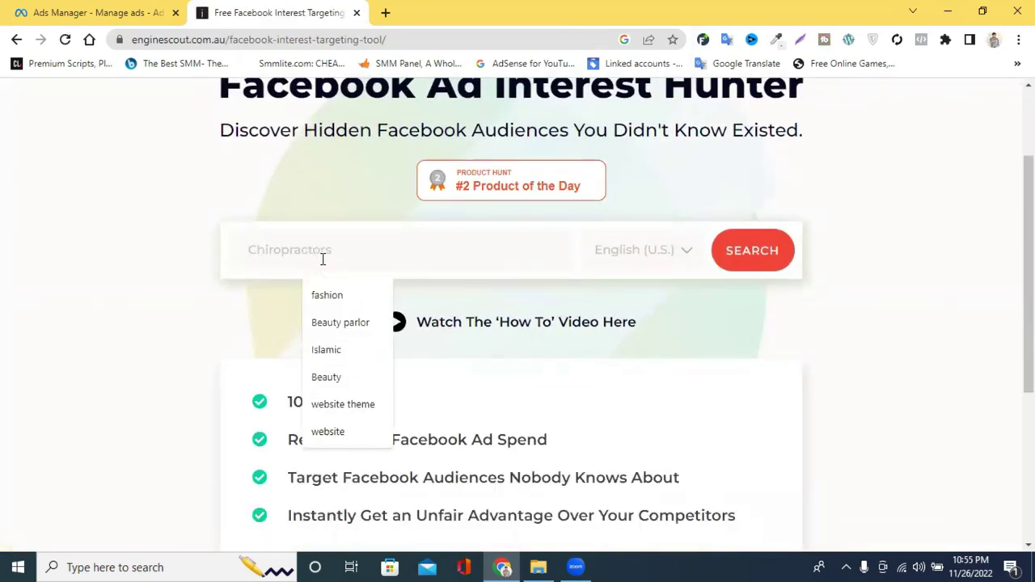
pyautogui.write('market')
pyautogui.scroll(-1, 322, 259)
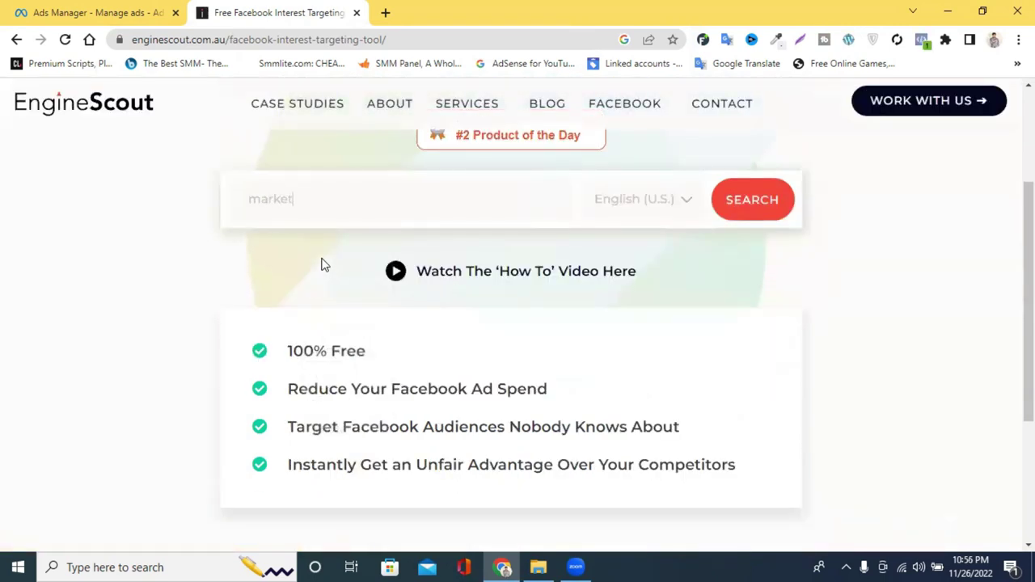
pyautogui.click(774, 203)
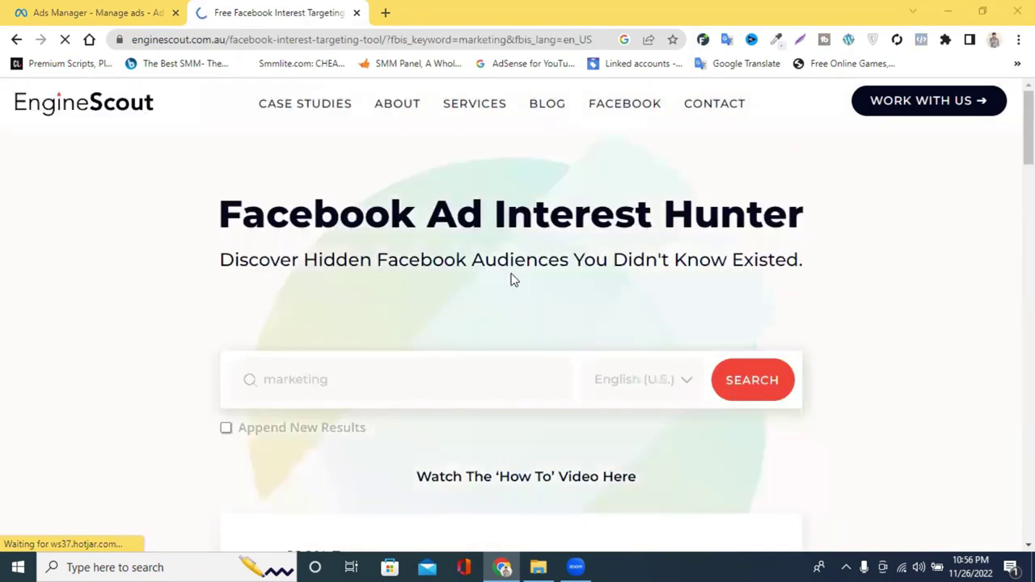
# Step: Copy the keyword "Affiliate marketing" from the Engine Scout results and add the Affiliate marketing (marketing) interest to the ad set's detailed targeting
pyautogui.scroll(-4, 511, 279)
pyautogui.scroll(-4, 511, 279)
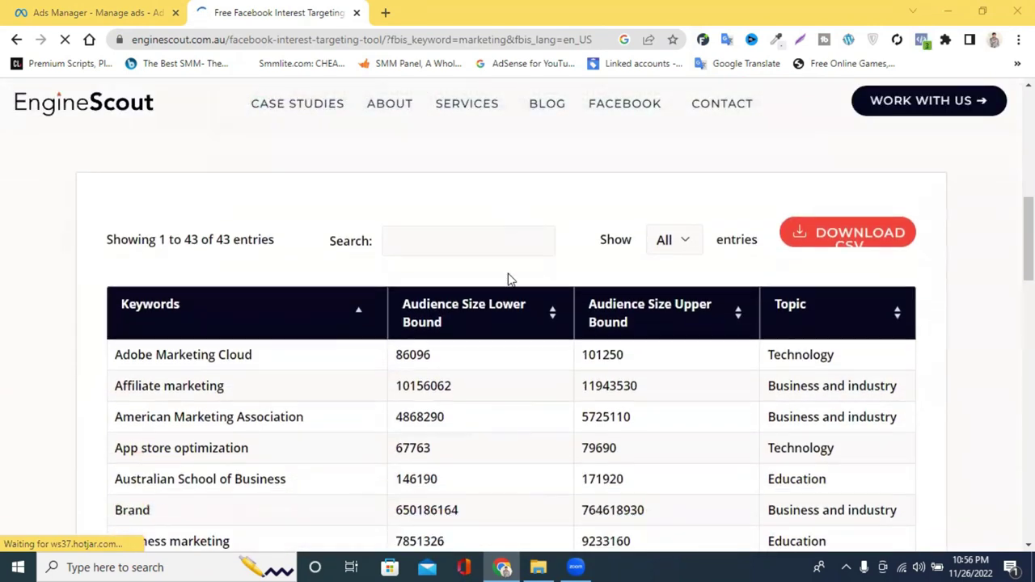
pyautogui.moveTo(242, 296); pyautogui.dragTo(111, 297)
pyautogui.hotkey('ctrl', 'c')
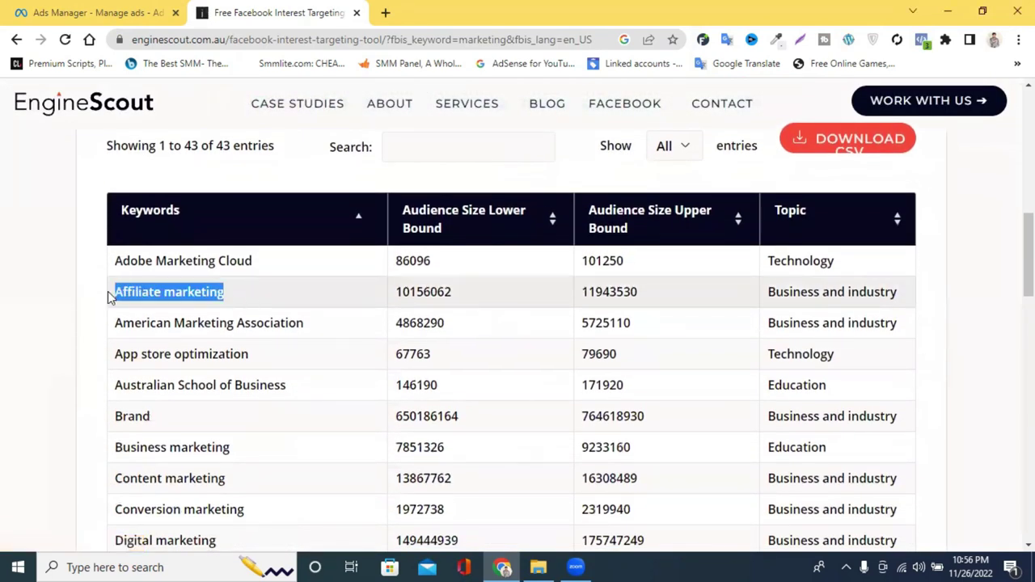
pyautogui.click(53, 11)
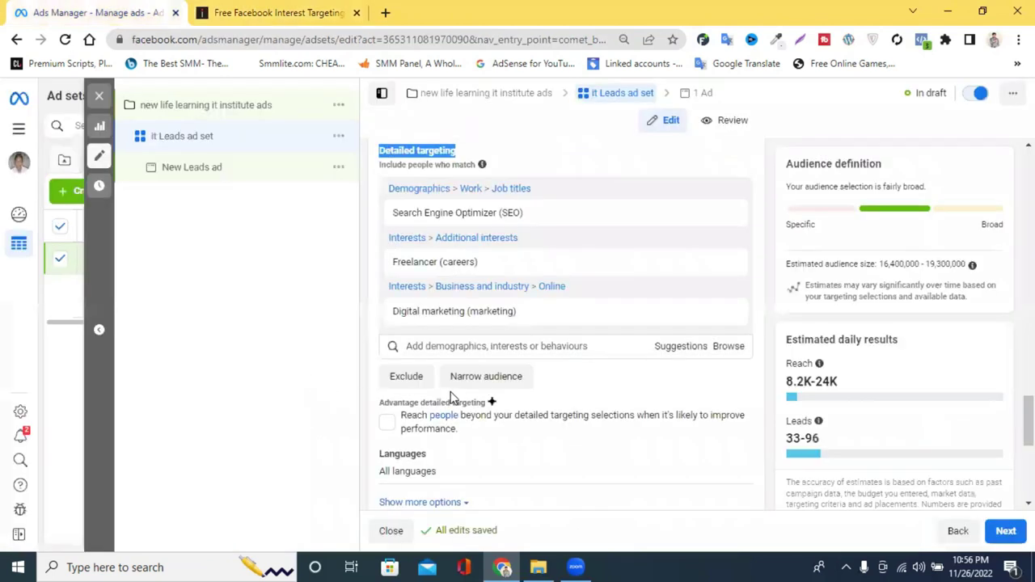
pyautogui.click(462, 346)
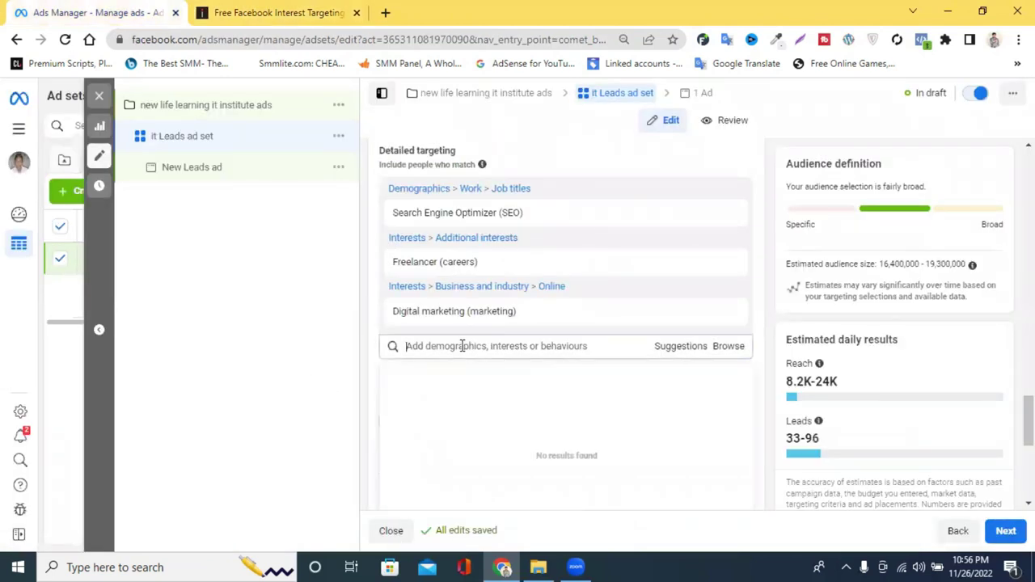
pyautogui.hotkey('ctrl', 'v')
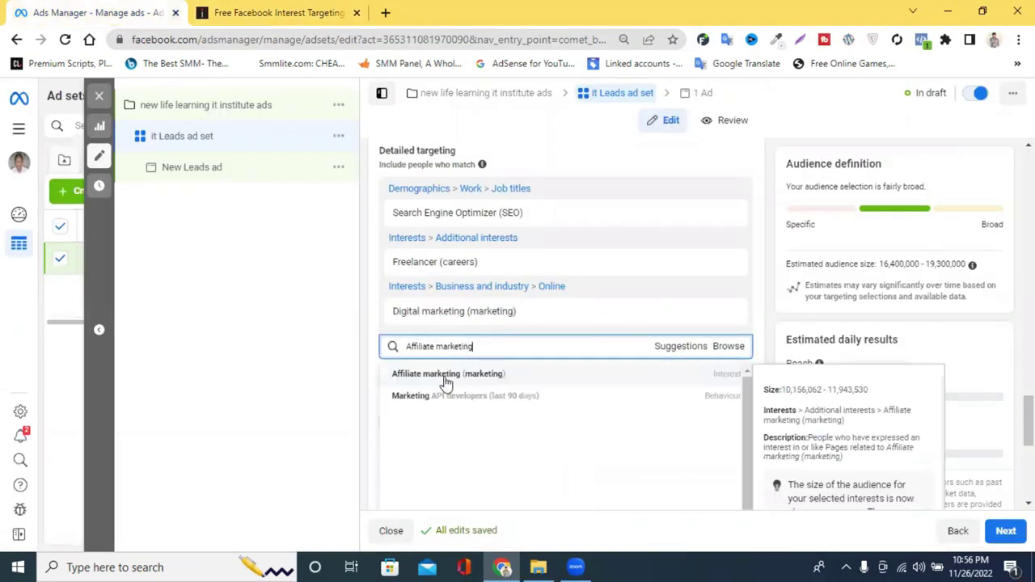
pyautogui.click(441, 377)
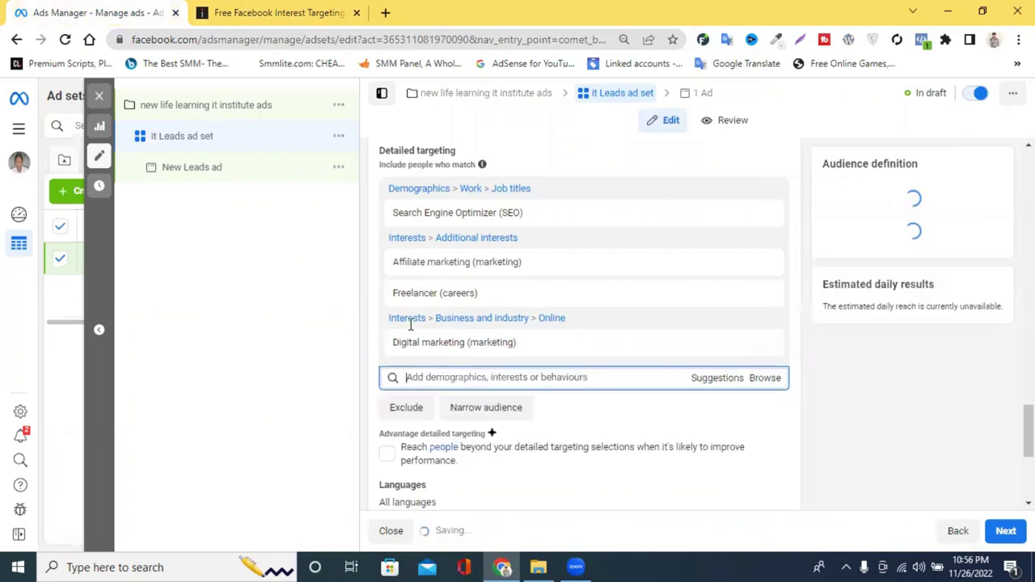
# Step: Copy "Email marketing" from the Engine Scout keyword list and add the Email marketing (marketing) interest to the detailed targeting
pyautogui.click(216, 12)
pyautogui.scroll(-1, 222, 419)
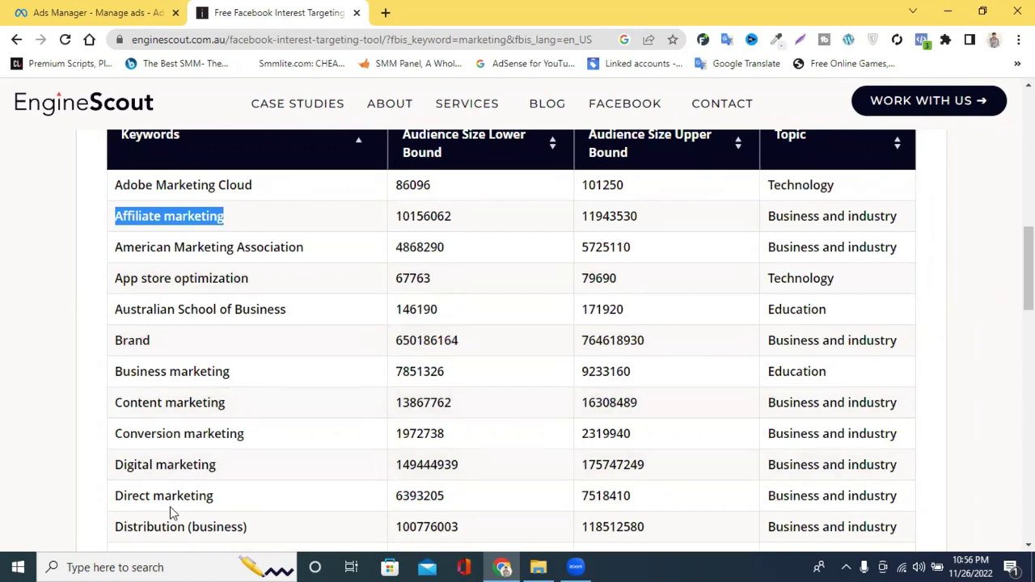
pyautogui.scroll(-2, 170, 511)
pyautogui.tripleClick(152, 452)
pyautogui.hotkey('ctrl', 'c')
pyautogui.click(84, 9)
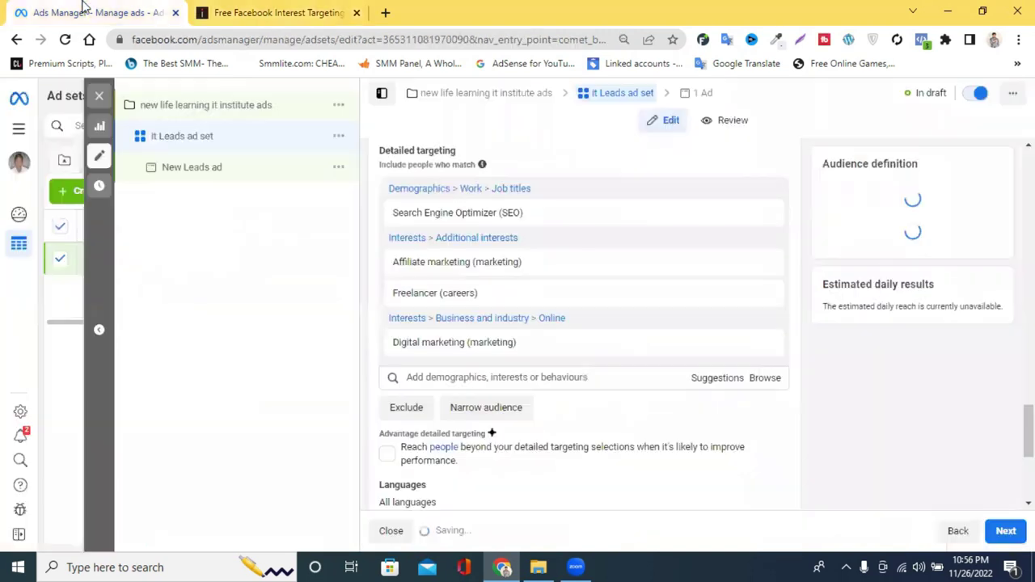
pyautogui.click(498, 376)
pyautogui.hotkey('ctrl', 'v')
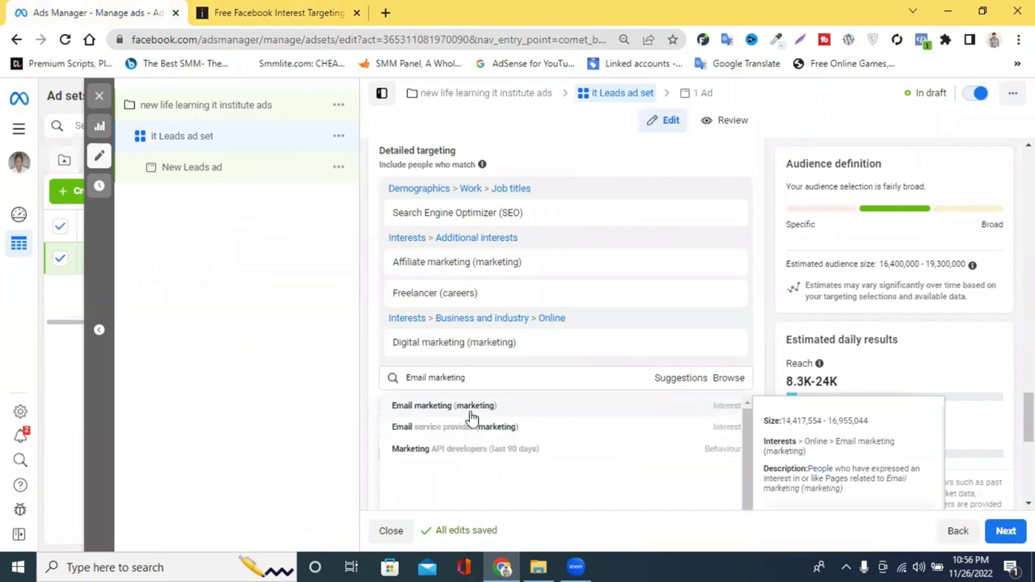
pyautogui.click(473, 414)
# Step: Copy "Influencer marketing" from the Engine Scout keyword list and add it as an interest in the detailed targeting
pyautogui.click(278, 10)
pyautogui.scroll(-3, 363, 352)
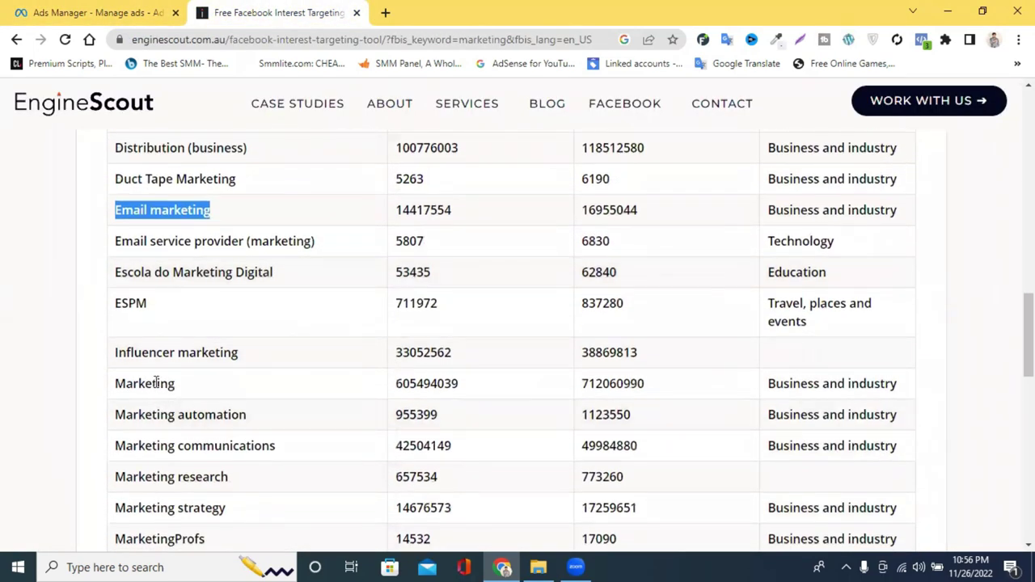
pyautogui.tripleClick(161, 352)
pyautogui.hotkey('ctrl', 'c')
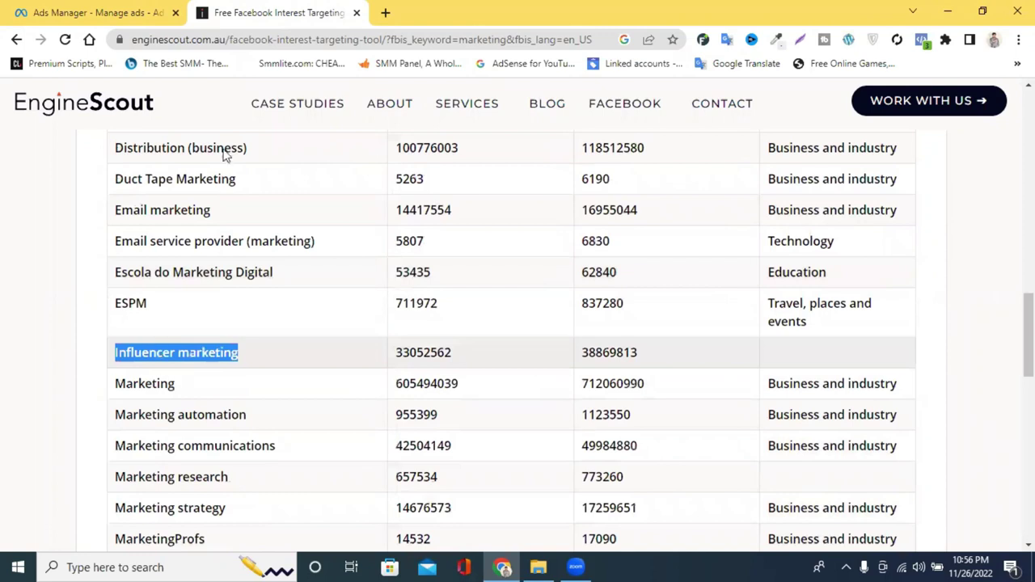
pyautogui.click(142, 10)
pyautogui.click(451, 379)
pyautogui.hotkey('ctrl', 'v')
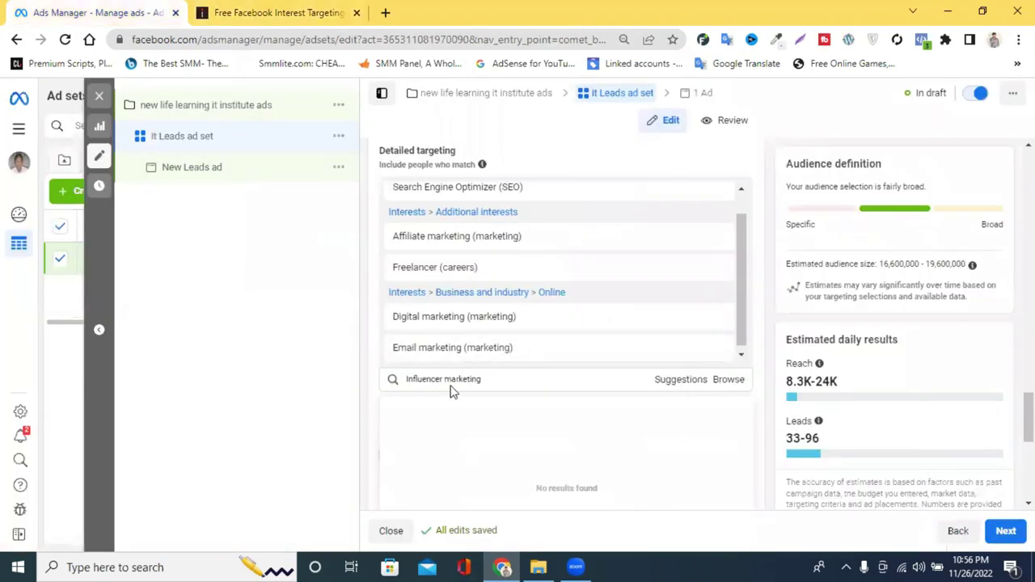
# Step: Add the Marketing strategy (marketing) interest using the Engine Scout keyword, and search for "fiverr" to add the Fiverr interest
pyautogui.click(240, 10)
pyautogui.scroll(-2, 264, 337)
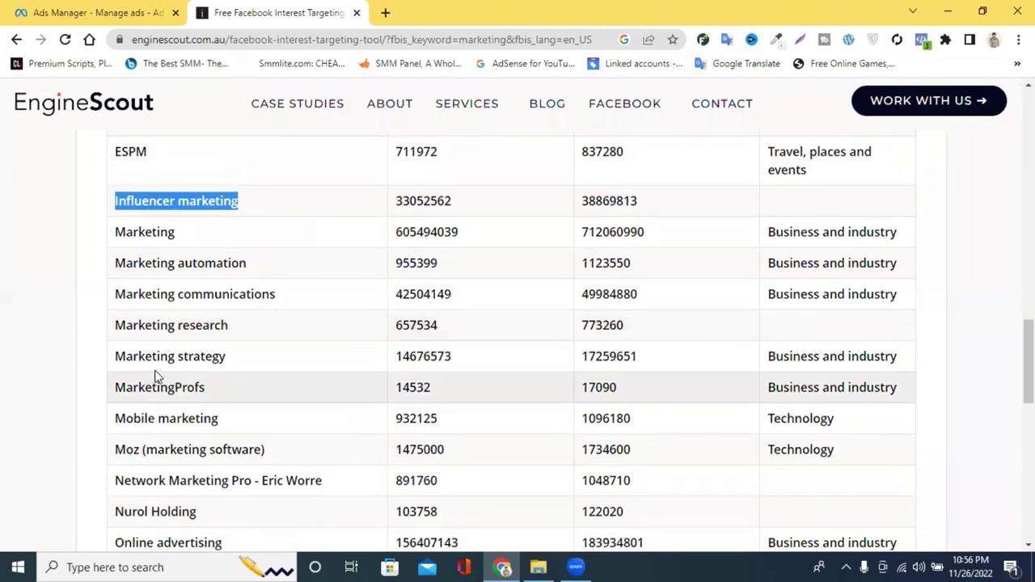
pyautogui.tripleClick(192, 366)
pyautogui.hotkey('ctrl', 'c')
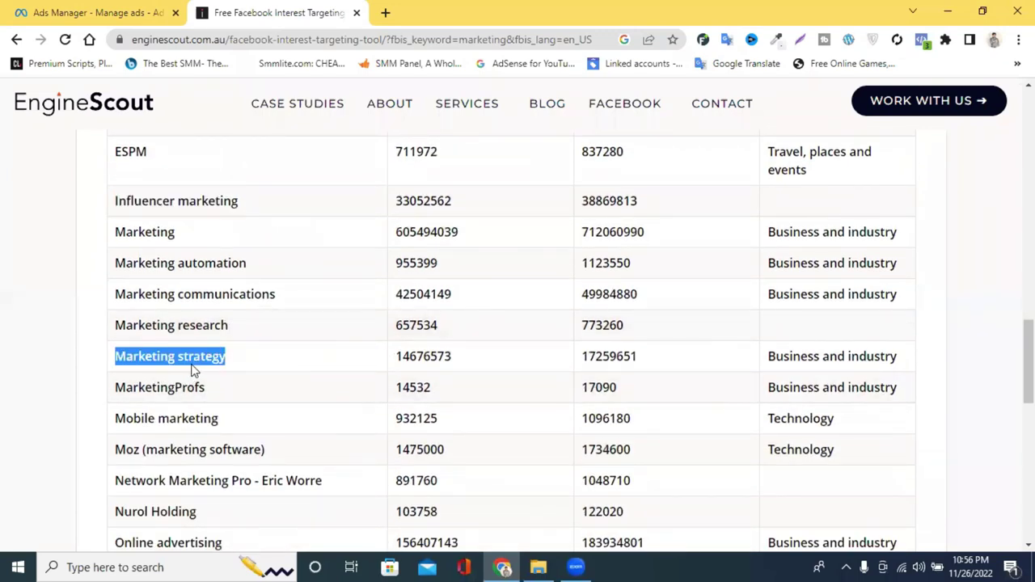
pyautogui.click(97, 12)
pyautogui.click(427, 376)
pyautogui.hotkey('ctrl', 'v')
pyautogui.press('Return')
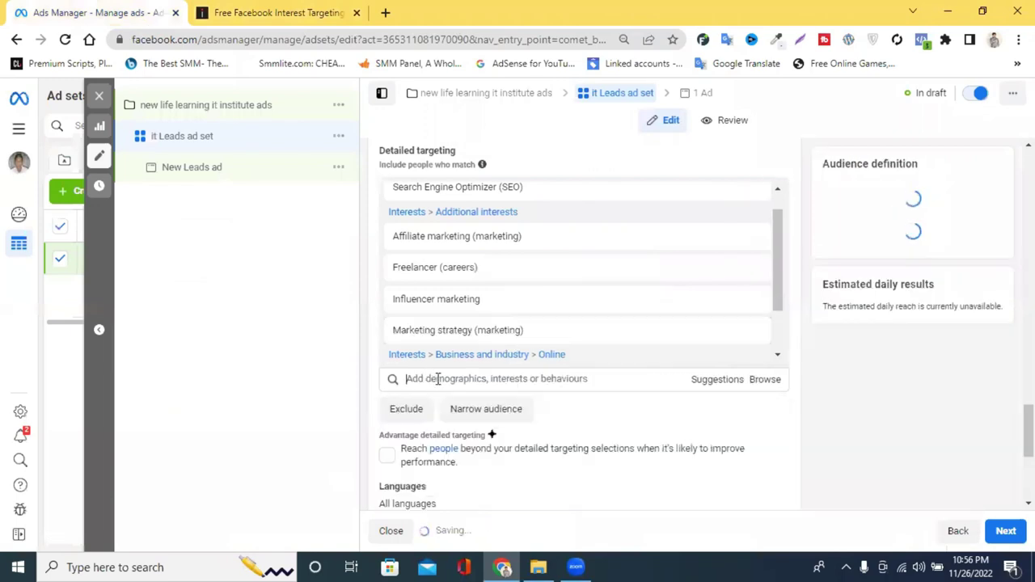
pyautogui.write('fiverr')
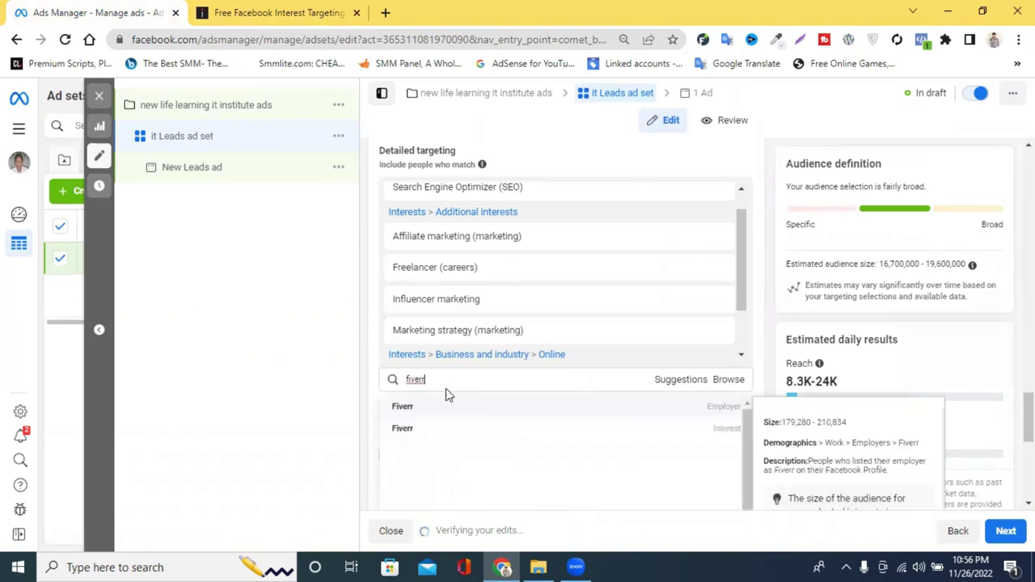
pyautogui.click(404, 430)
# Step: Copy "Online advertising" from the Engine Scout keyword list and add the Online advertising (marketing) interest to the detailed targeting
pyautogui.click(198, 7)
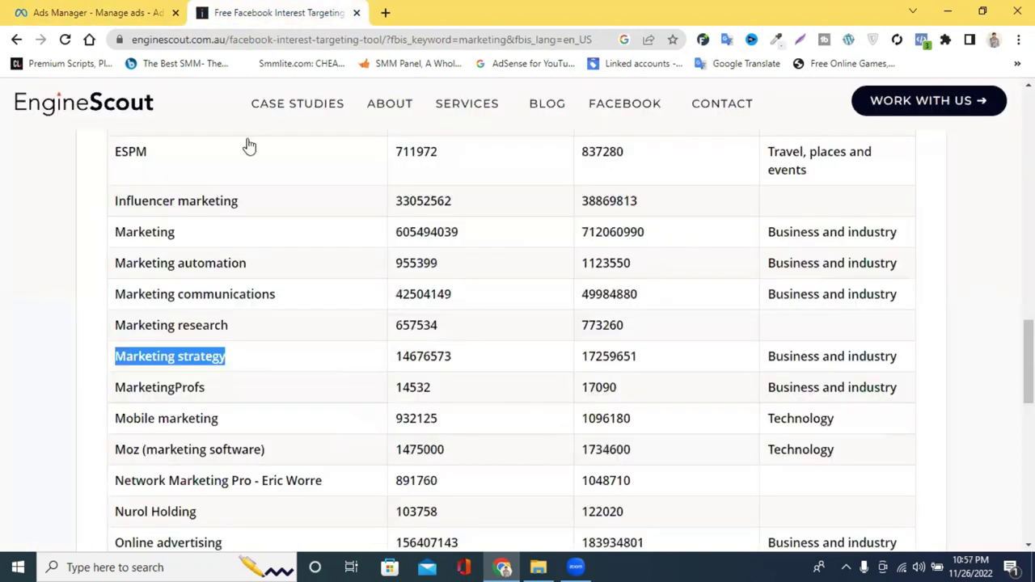
pyautogui.scroll(-2, 294, 317)
pyautogui.doubleClick(170, 393)
pyautogui.tripleClick(171, 393)
pyautogui.hotkey('ctrl', 'c')
pyautogui.click(134, 13)
pyautogui.hotkey('ctrl', 'v')
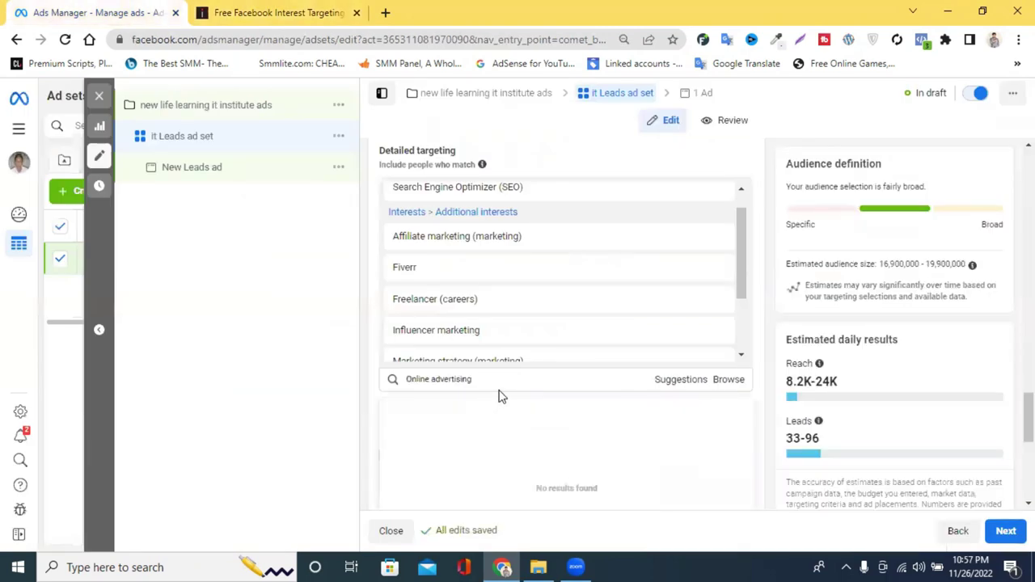
pyautogui.click(428, 412)
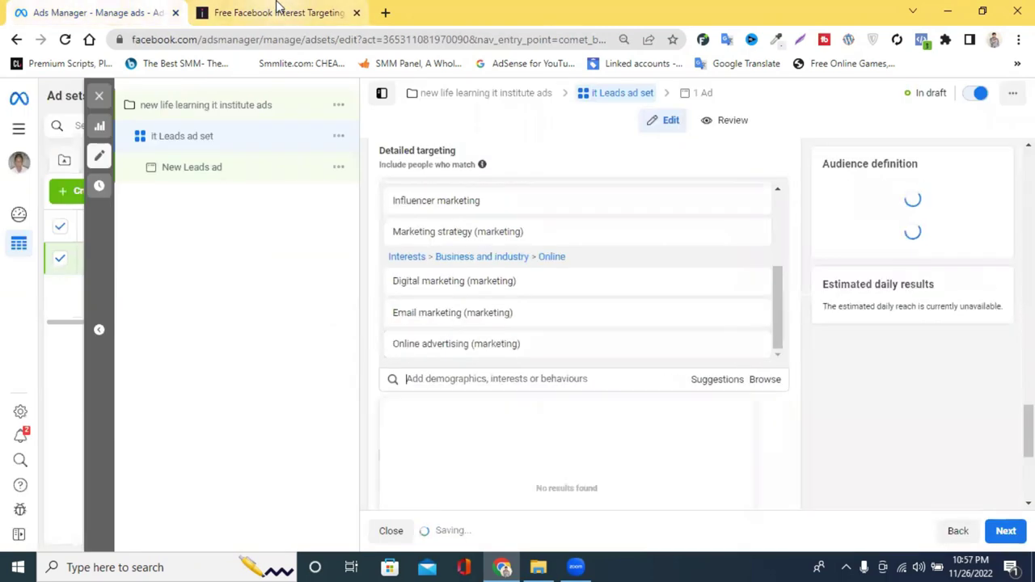
# Step: Copy "Search engine marketing" from the Engine Scout keyword list and add it as an interest in the detailed targeting
pyautogui.click(275, 13)
pyautogui.scroll(-4, 380, 316)
pyautogui.scroll(-1, 229, 465)
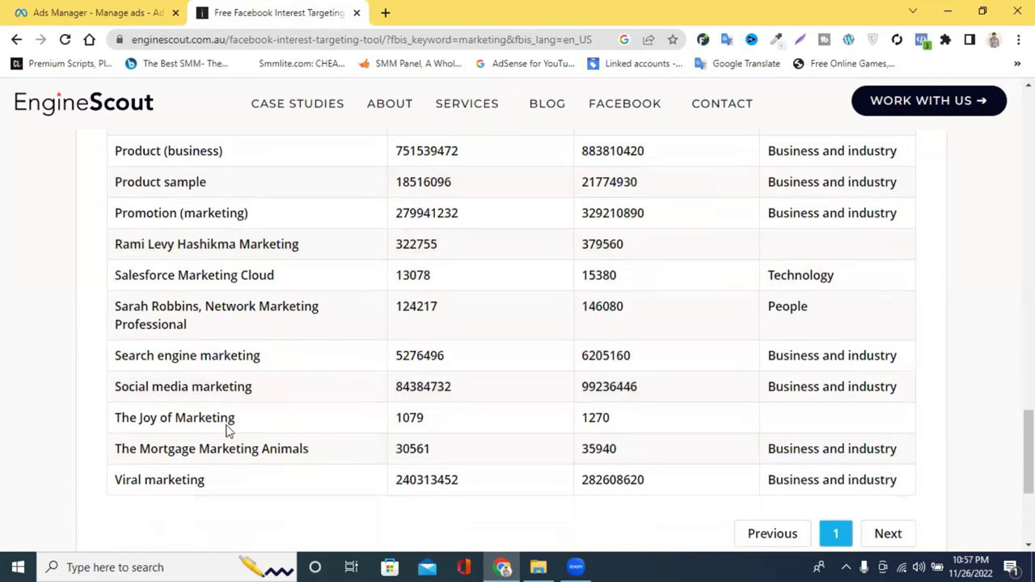
pyautogui.scroll(-3, 229, 432)
pyautogui.scroll(2, 186, 300)
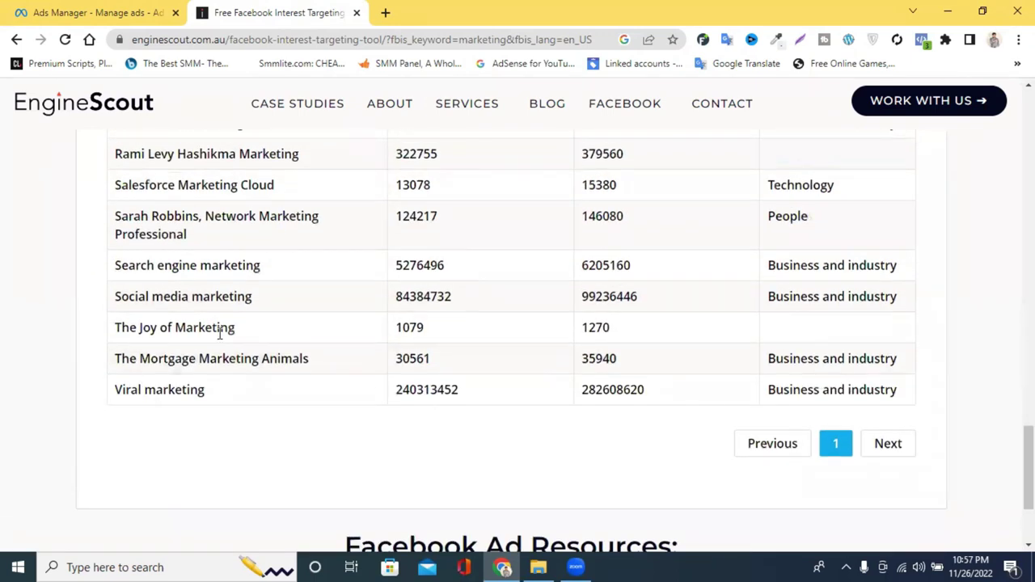
pyautogui.tripleClick(201, 299)
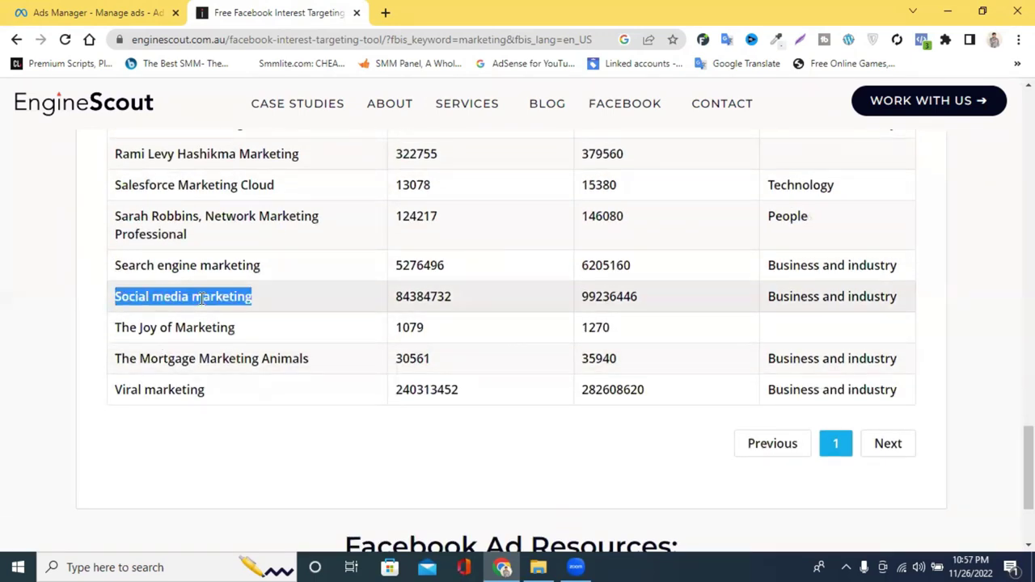
pyautogui.tripleClick(194, 266)
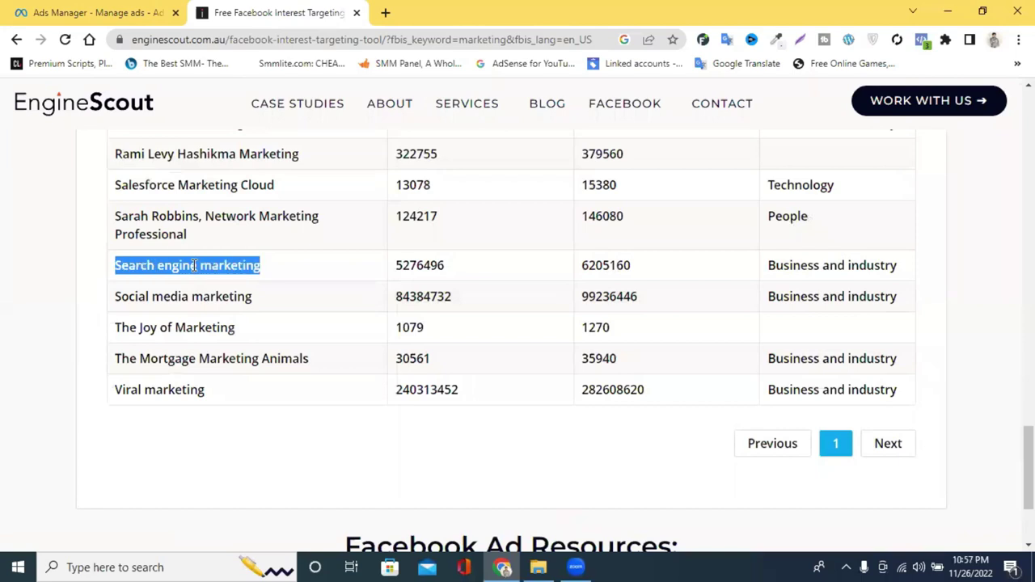
pyautogui.click(162, 12)
pyautogui.click(502, 378)
pyautogui.hotkey('ctrl', 'v')
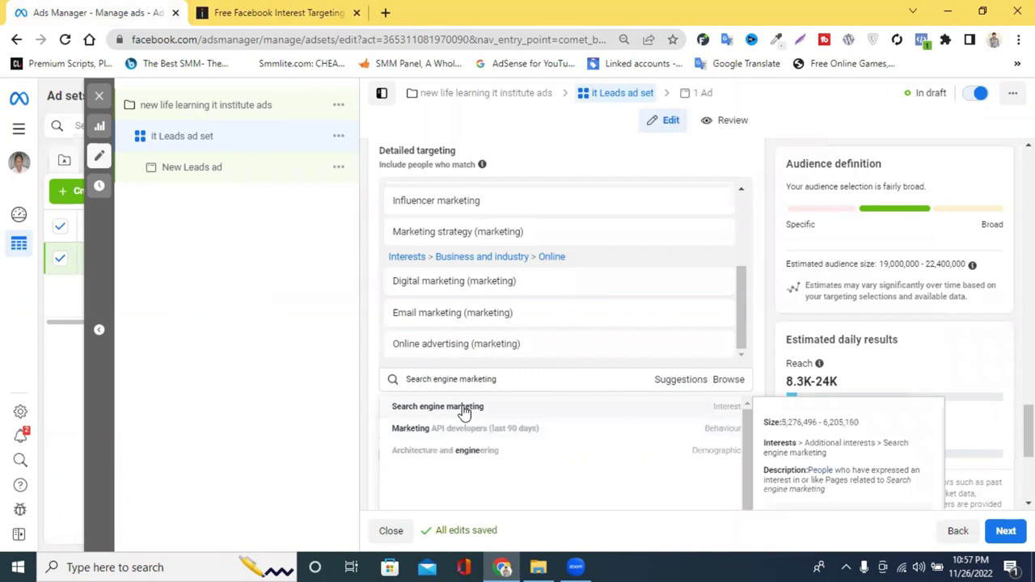
pyautogui.click(465, 406)
# Step: Copy "Social media marketing" from the Engine Scout keyword list and add the Social media marketing (marketing) interest to the detailed targeting
pyautogui.click(243, 12)
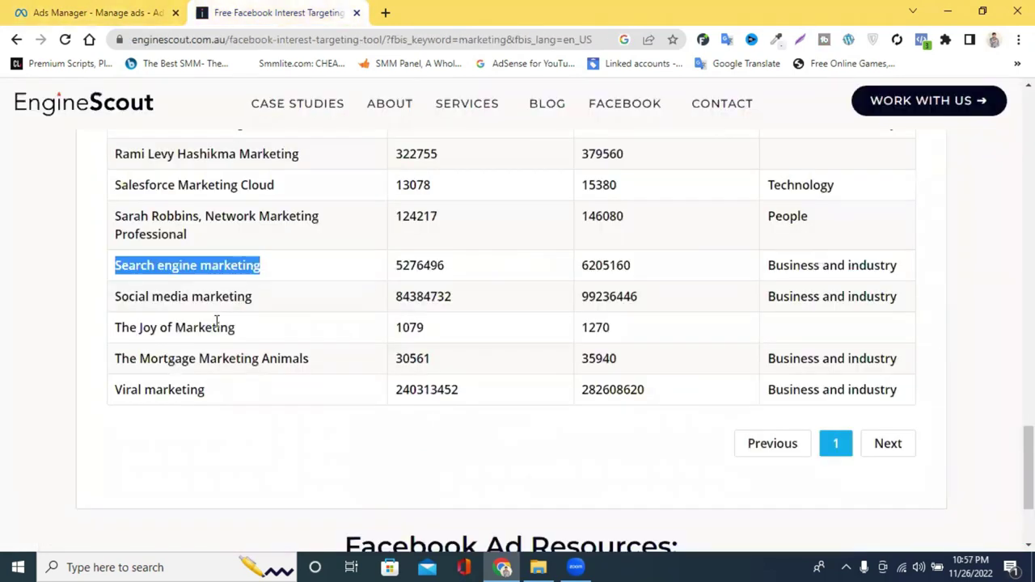
pyautogui.tripleClick(155, 296)
pyautogui.hotkey('ctrl', 'c')
pyautogui.click(105, 12)
pyautogui.hotkey('ctrl', 'v')
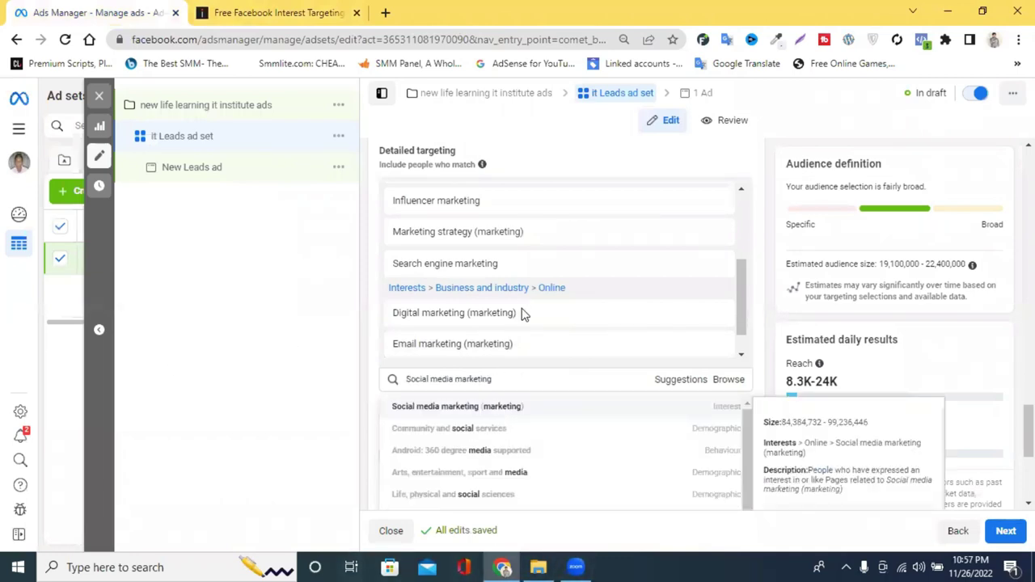
pyautogui.click(457, 406)
pyautogui.scroll(8, 504, 355)
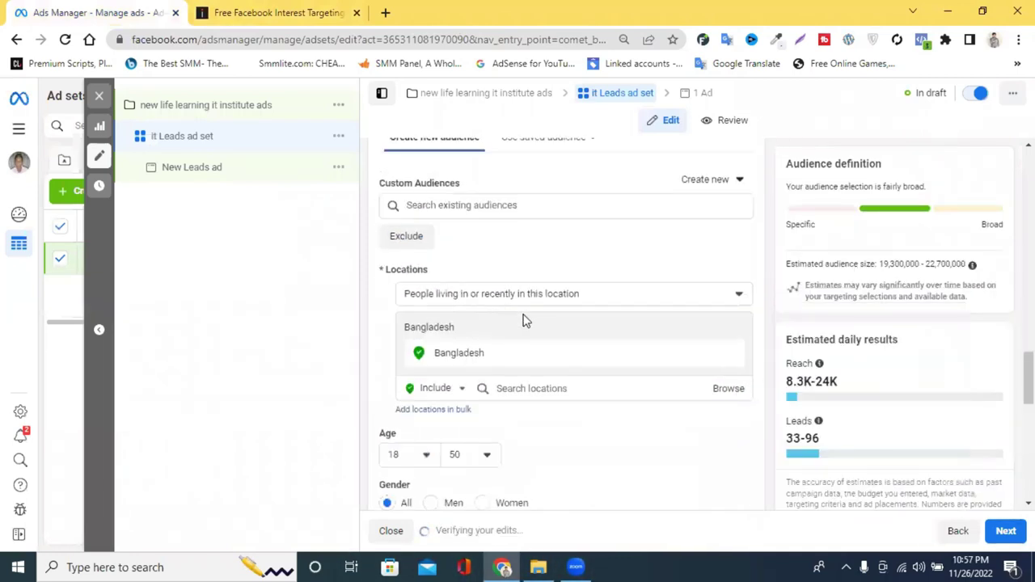
pyautogui.scroll(-10, 522, 320)
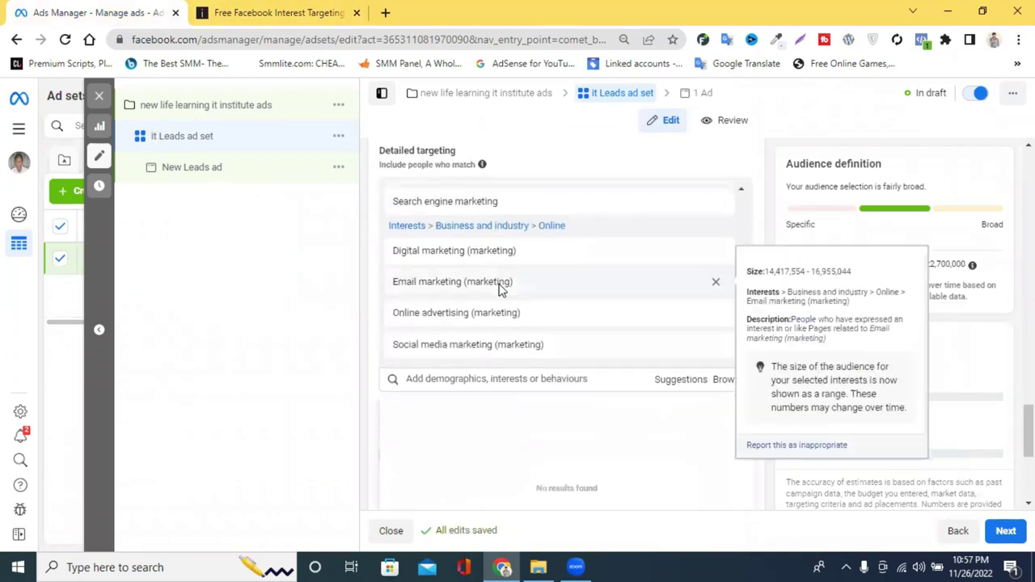
# Step: Look through the Engine Scout marketing keyword list for further interests to target, and return to the ad set
pyautogui.click(279, 12)
pyautogui.scroll(4, 259, 254)
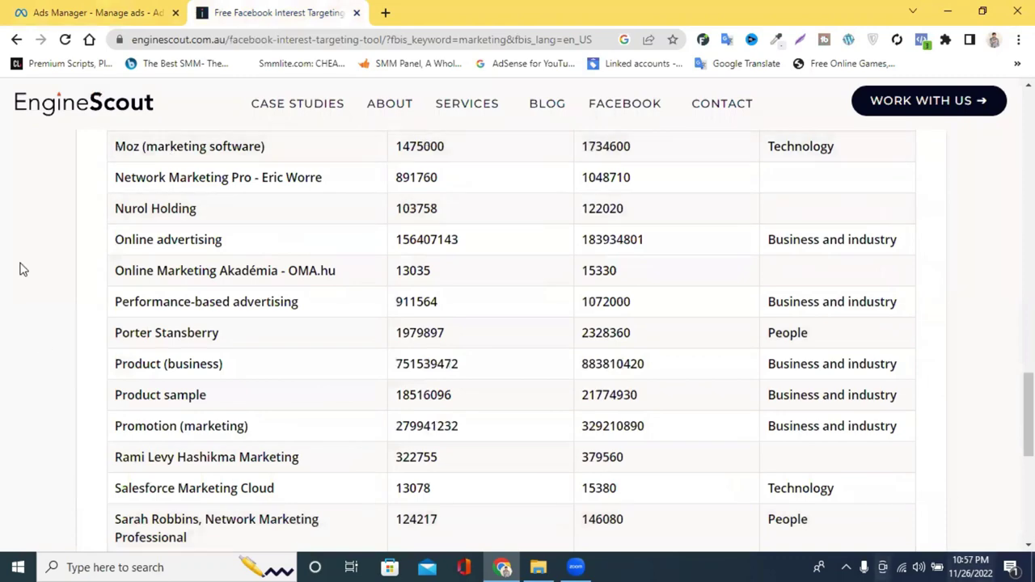
pyautogui.scroll(4, 372, 243)
pyautogui.scroll(-4, 372, 279)
pyautogui.scroll(-5, 372, 279)
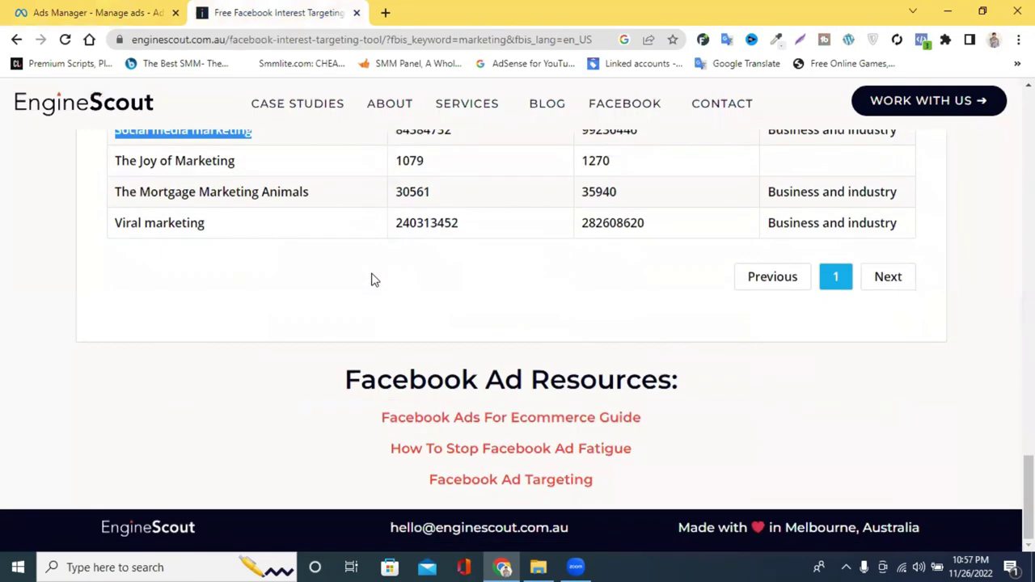
pyautogui.scroll(5, 372, 279)
pyautogui.scroll(-5, 372, 279)
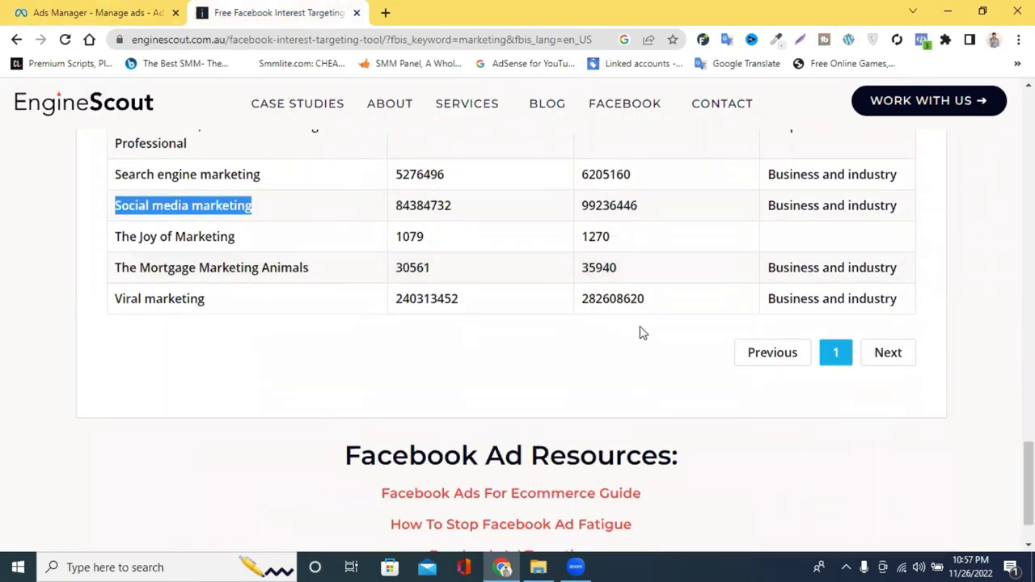
pyautogui.scroll(8, 261, 337)
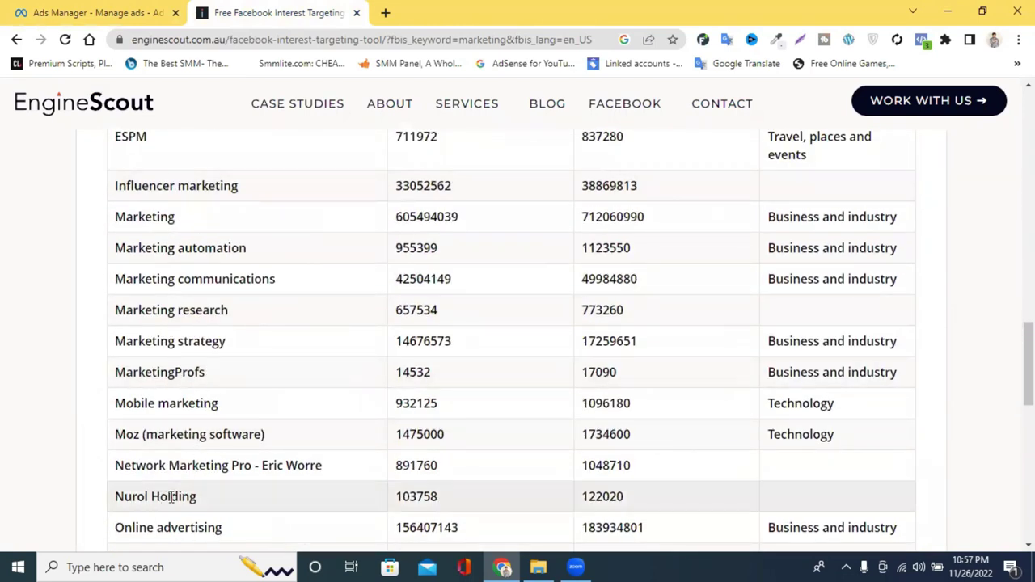
pyautogui.scroll(-2, 170, 490)
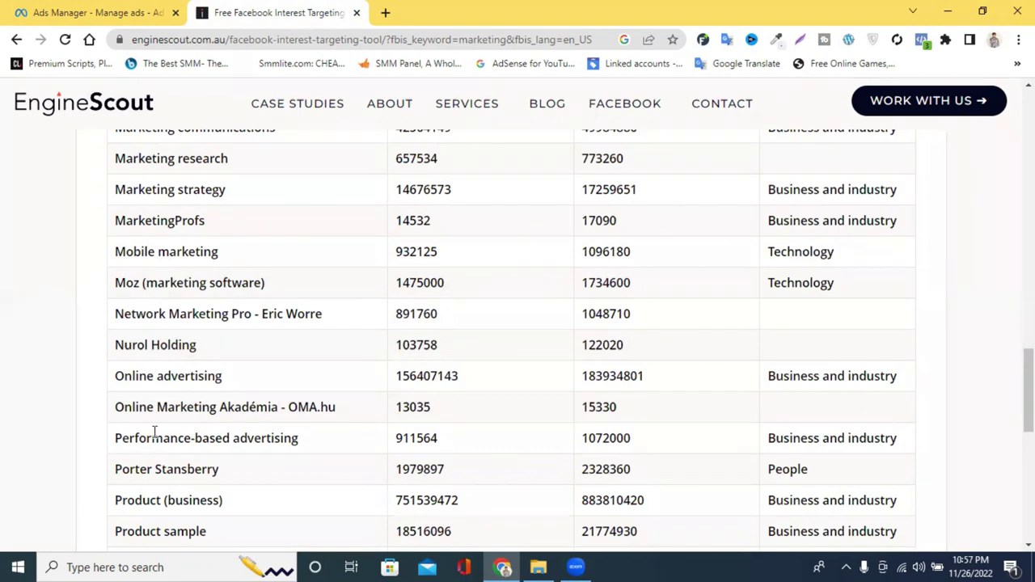
pyautogui.scroll(-4, 155, 432)
pyautogui.tripleClick(178, 507)
pyautogui.click(154, 13)
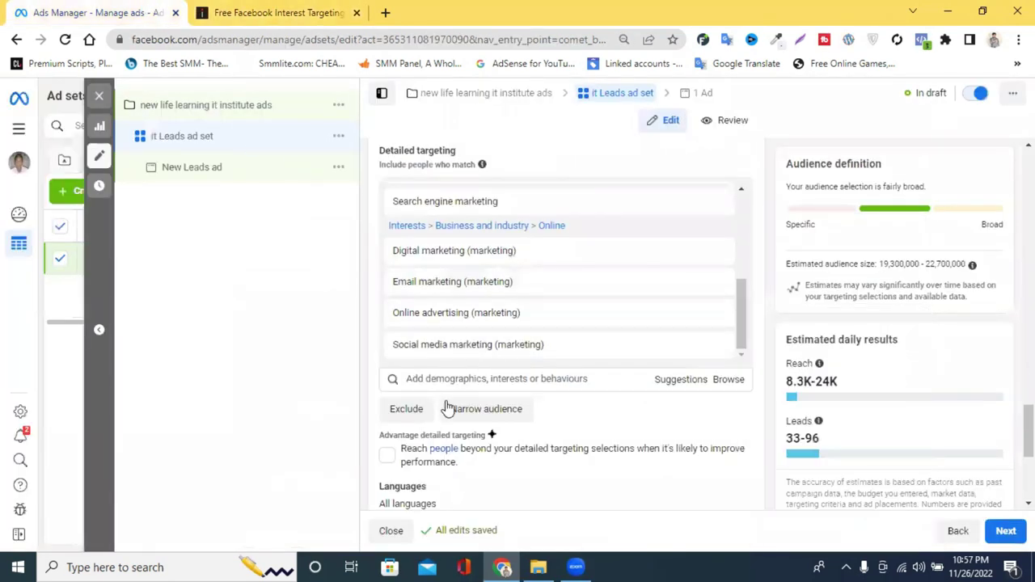
# Step: Browse the Behaviours categories available for narrowing the audience, and remove the narrowing condition
pyautogui.scroll(-3, 453, 289)
pyautogui.scroll(3, 453, 289)
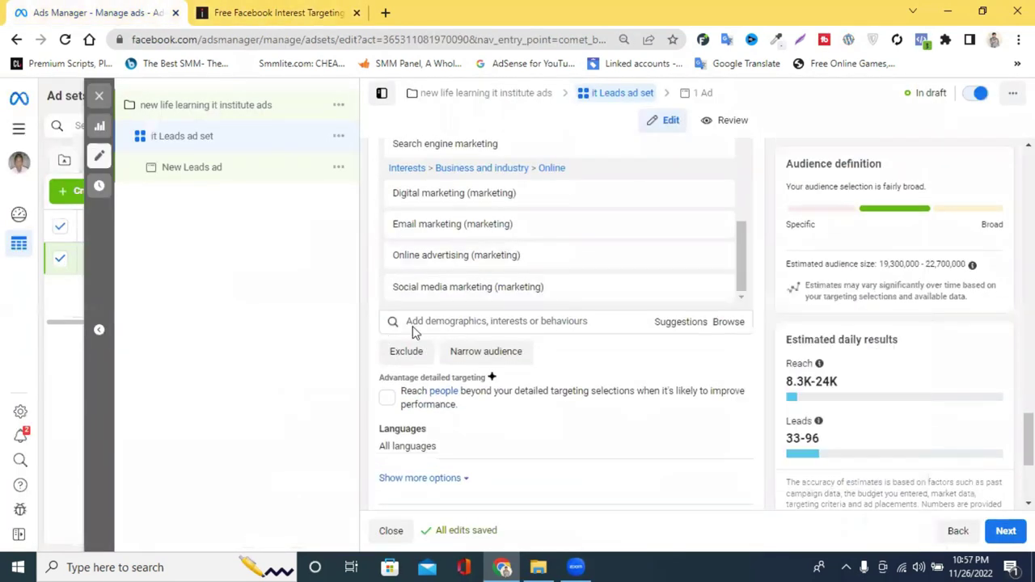
pyautogui.click(524, 360)
pyautogui.scroll(5, 458, 364)
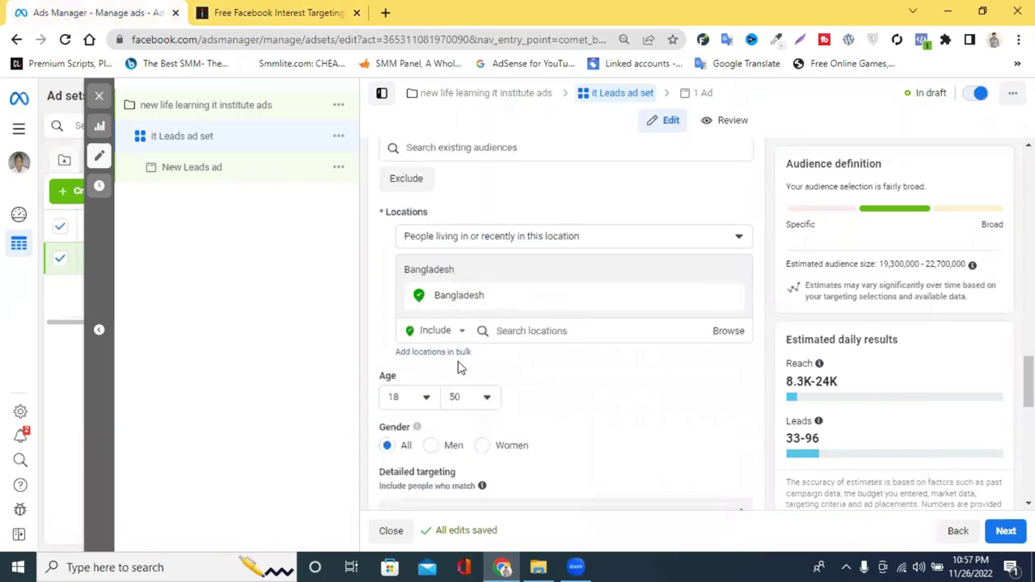
pyautogui.scroll(-4, 458, 365)
pyautogui.moveTo(457, 257)
pyautogui.scroll(-2, 458, 258)
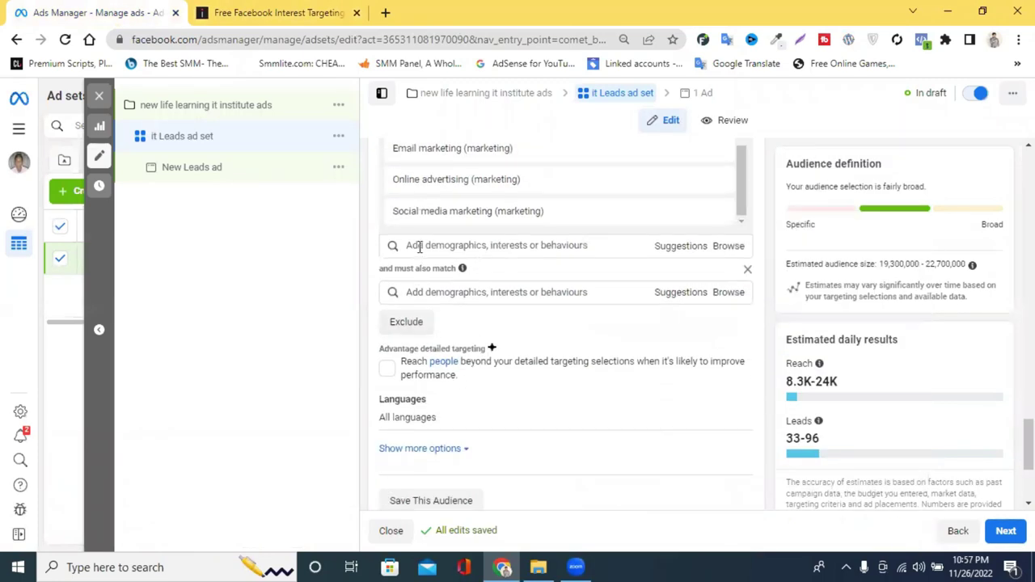
pyautogui.click(439, 292)
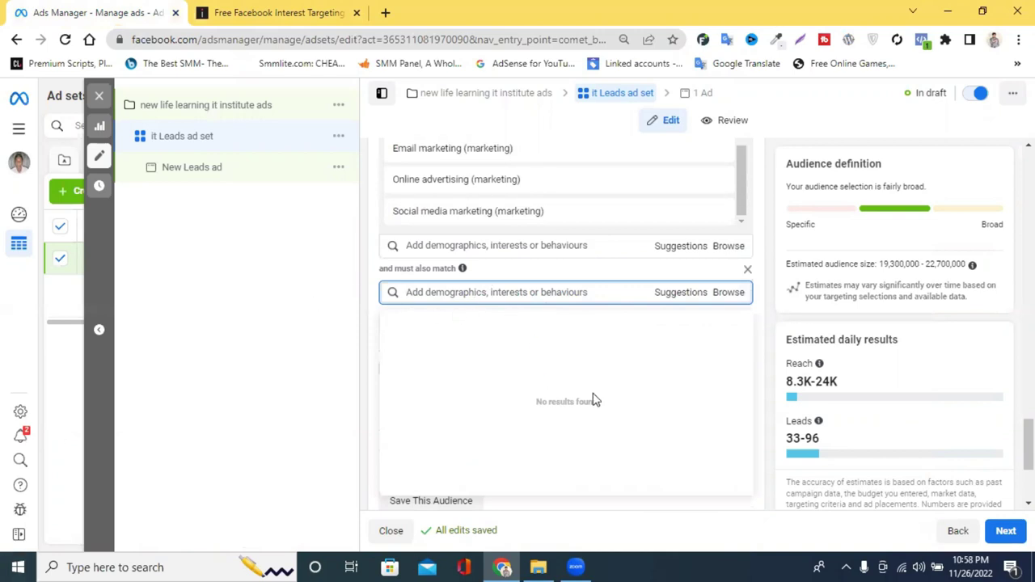
pyautogui.click(716, 296)
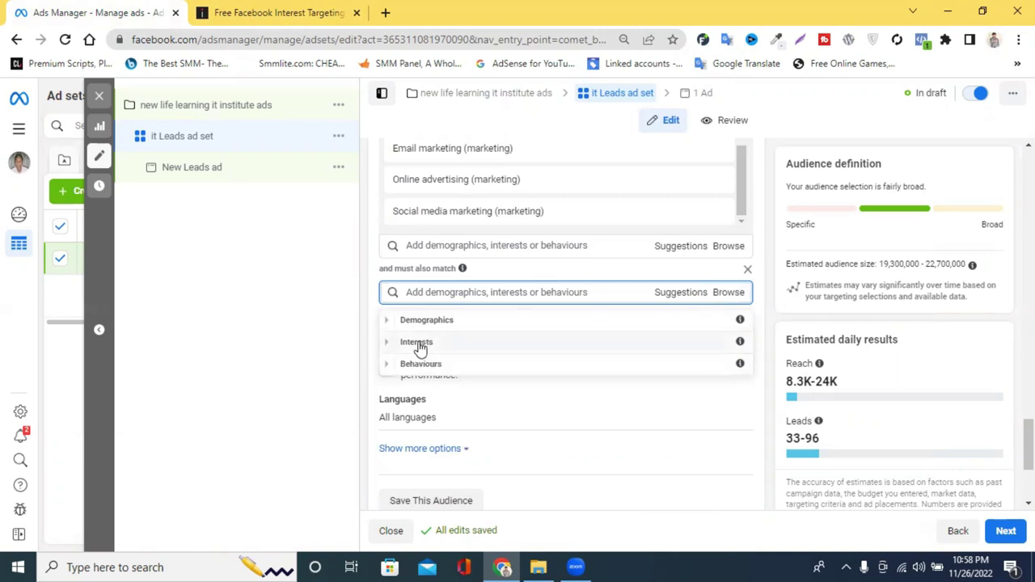
pyautogui.click(451, 365)
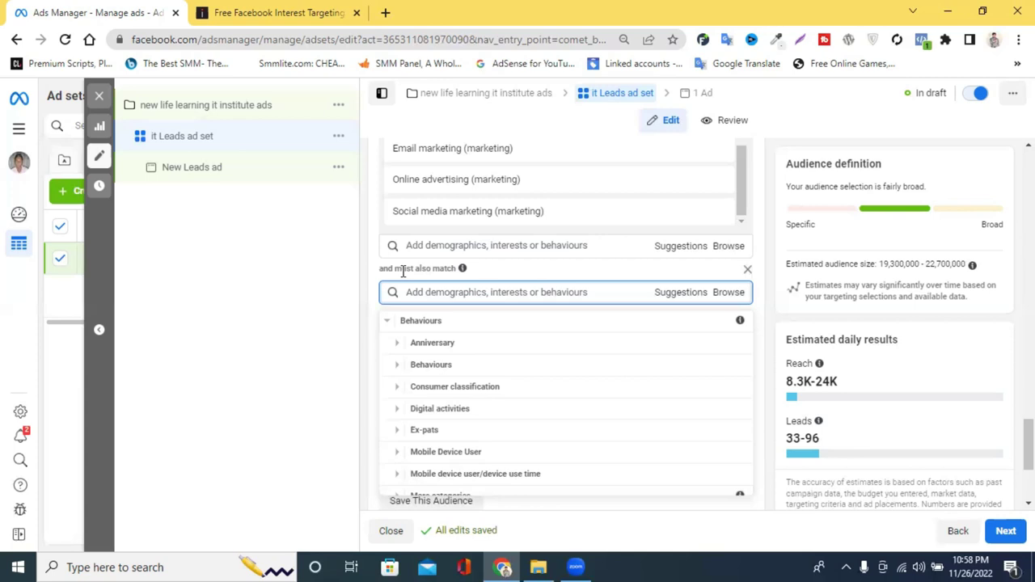
pyautogui.scroll(-2, 507, 391)
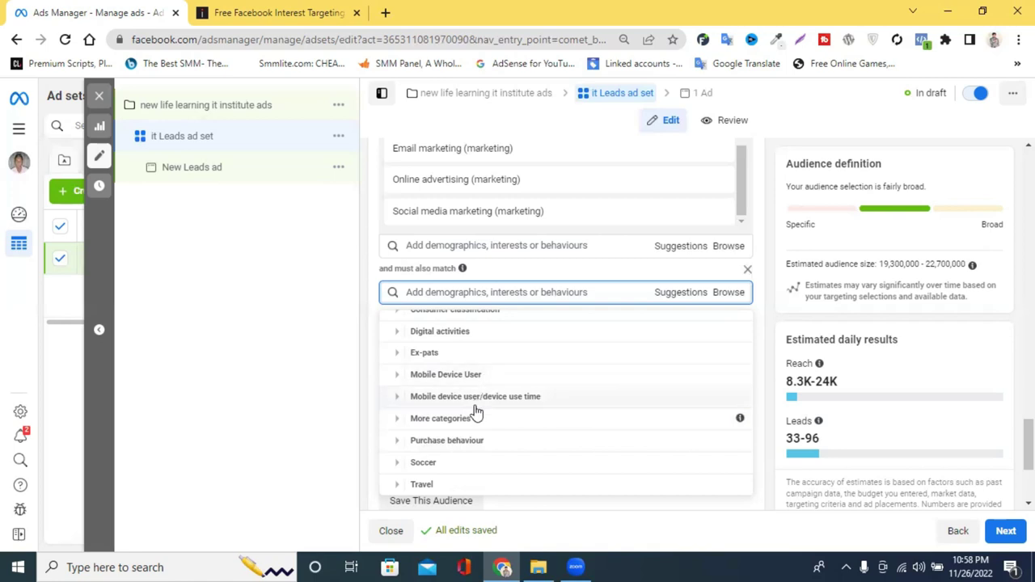
pyautogui.scroll(3, 428, 429)
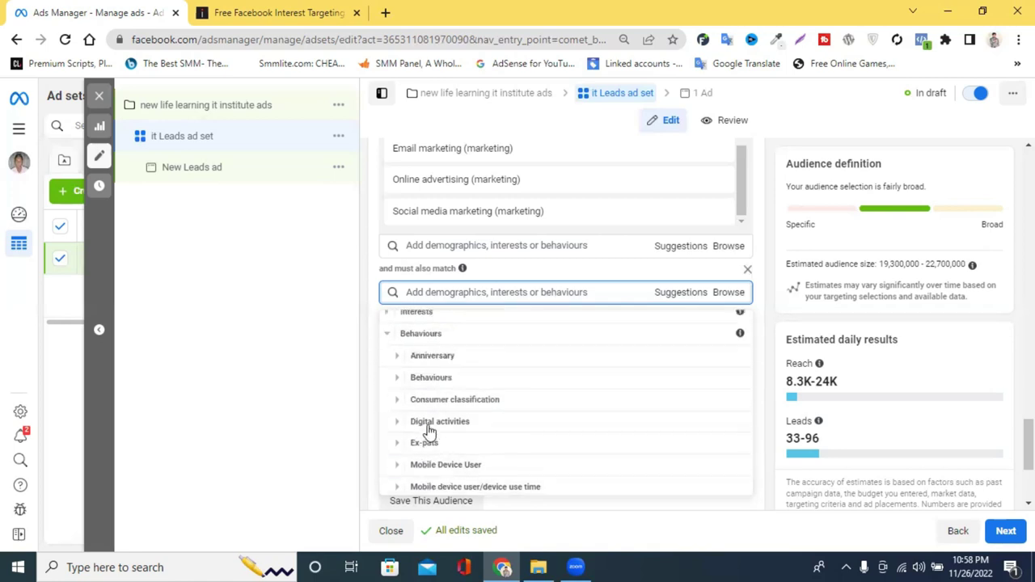
pyautogui.click(747, 270)
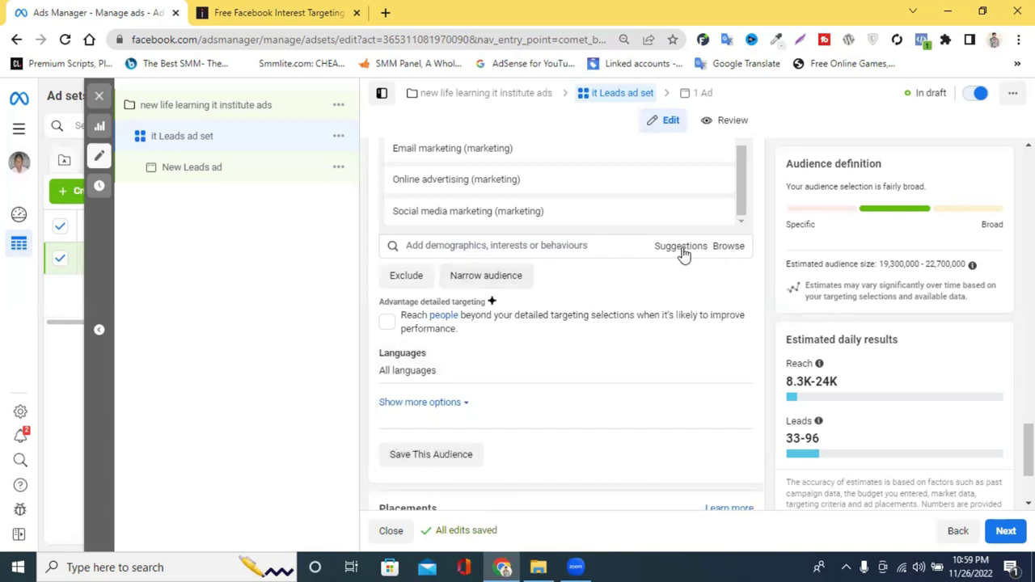
# Step: Open the exclusion criteria for the detailed targeting and set the audience language to English (All)
pyautogui.click(406, 275)
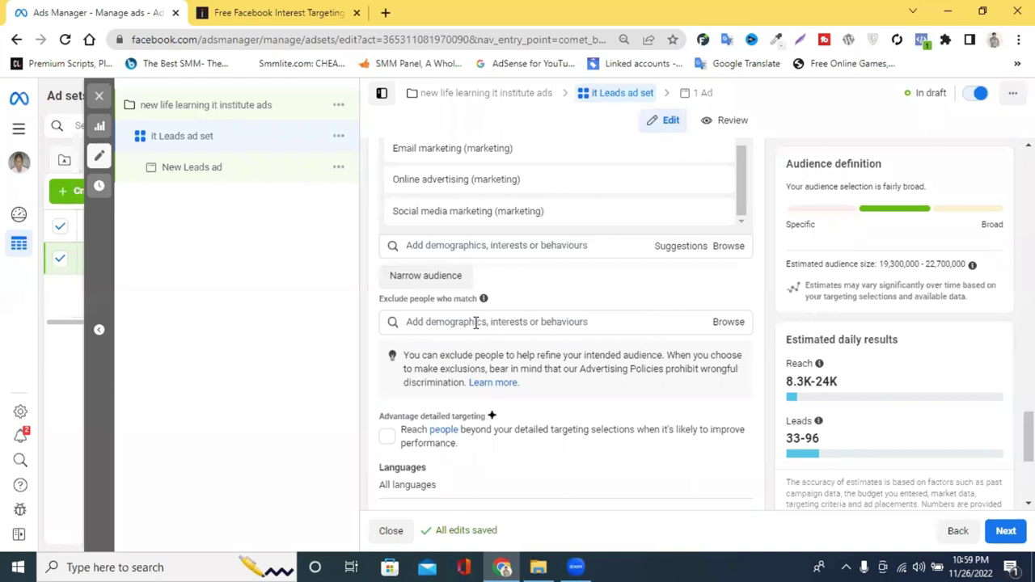
pyautogui.scroll(-3, 501, 321)
pyautogui.scroll(1, 457, 283)
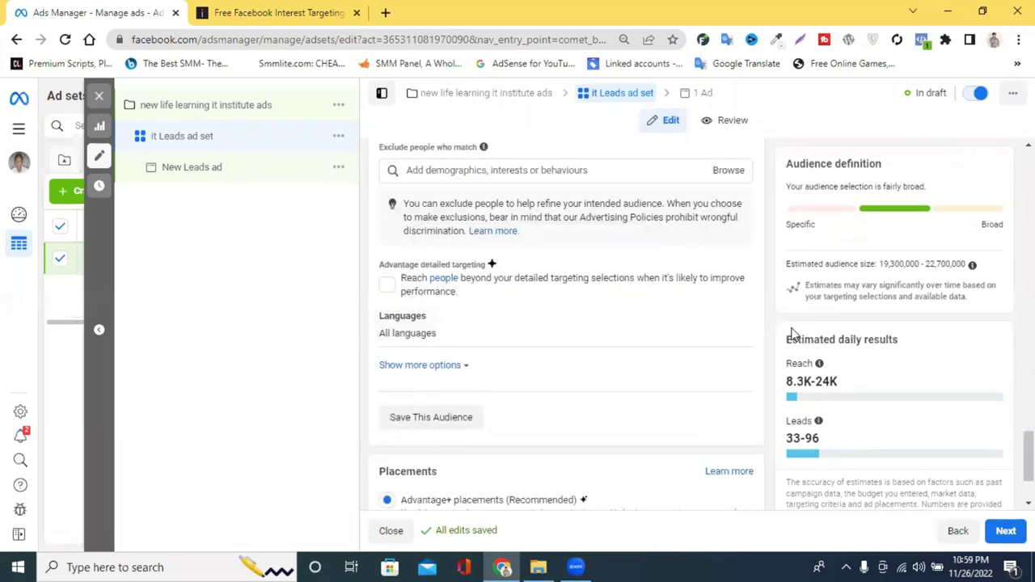
pyautogui.click(730, 324)
pyautogui.click(425, 335)
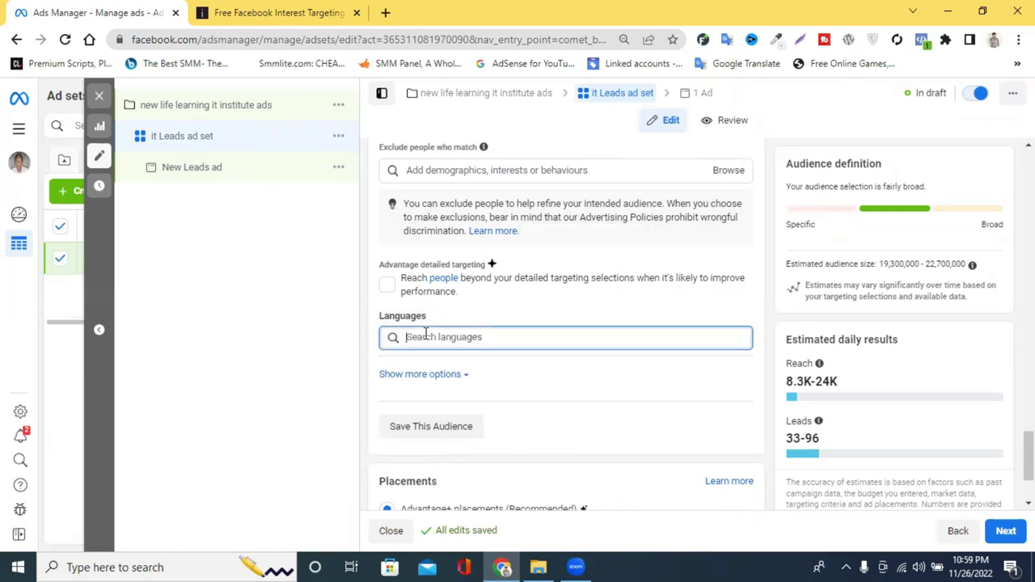
pyautogui.write('e')
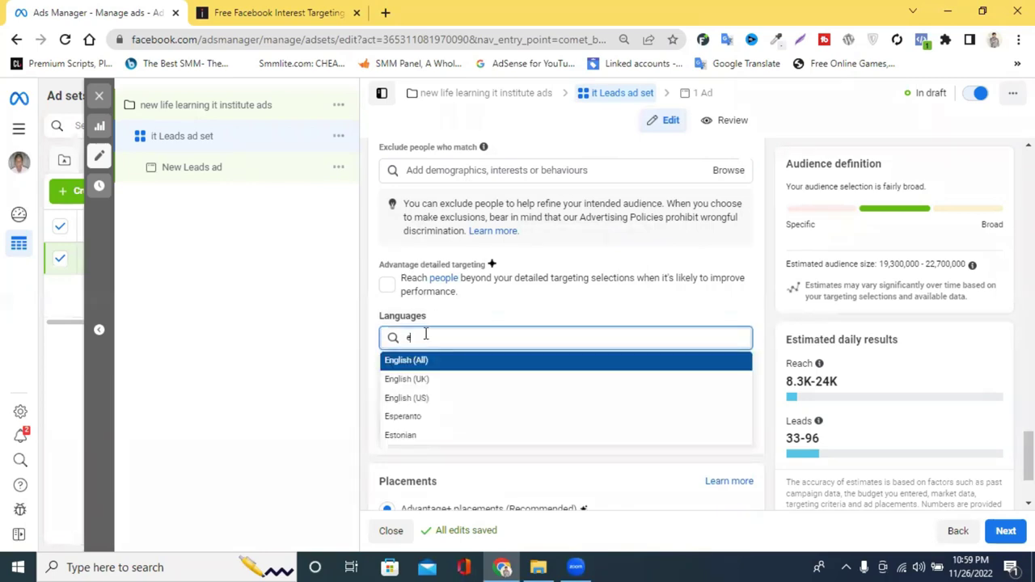
pyautogui.click(429, 362)
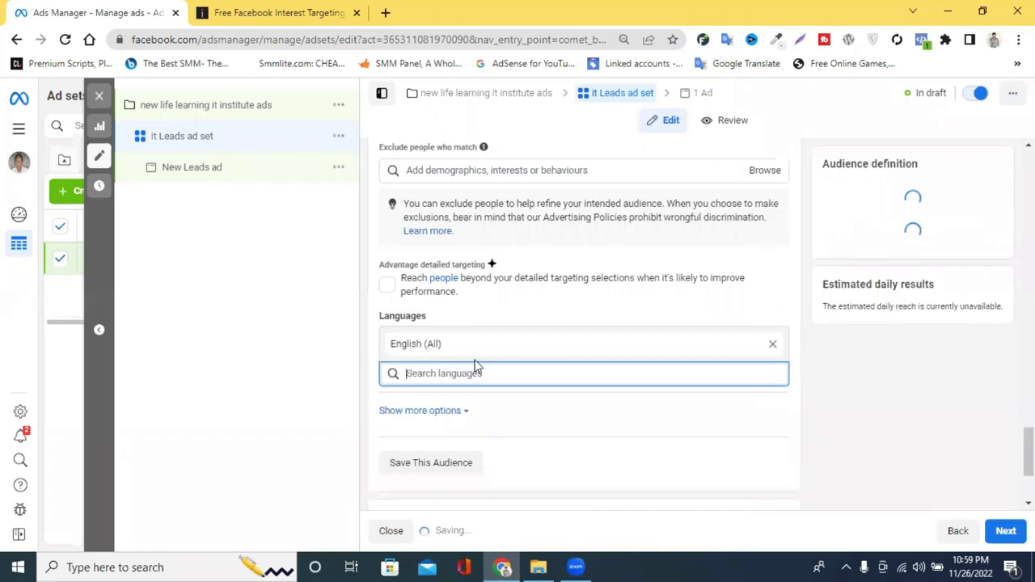
# Step: Switch the ad set to manual placements and deselect the In-stream and Search placements
pyautogui.scroll(-3, 668, 421)
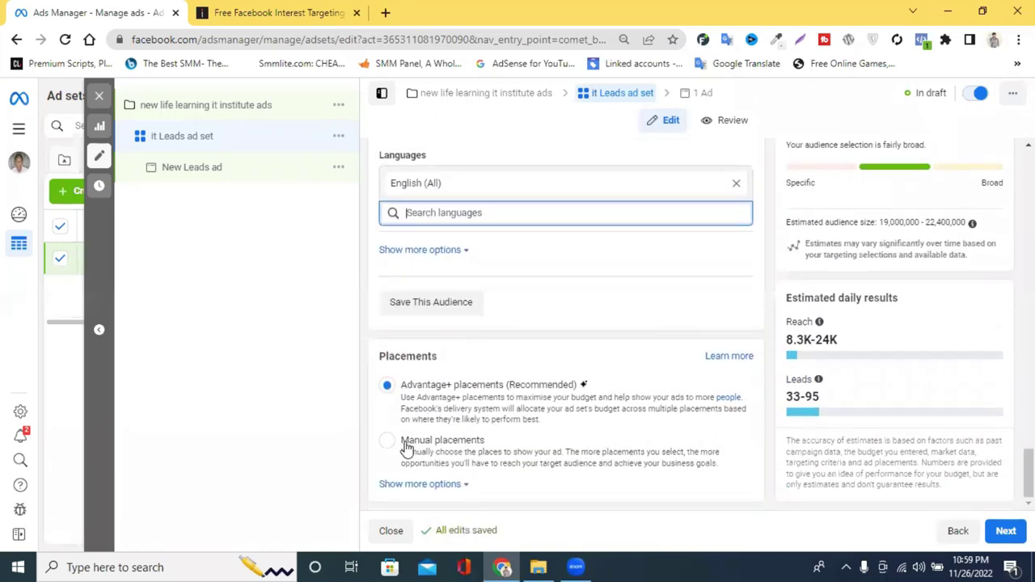
pyautogui.click(534, 450)
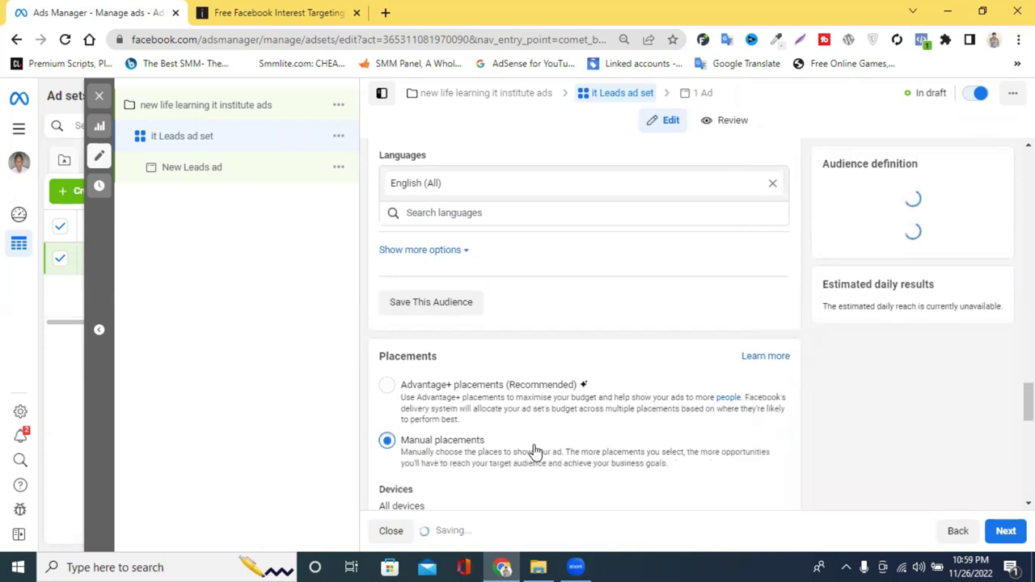
pyautogui.scroll(-4, 536, 452)
pyautogui.scroll(-3, 540, 454)
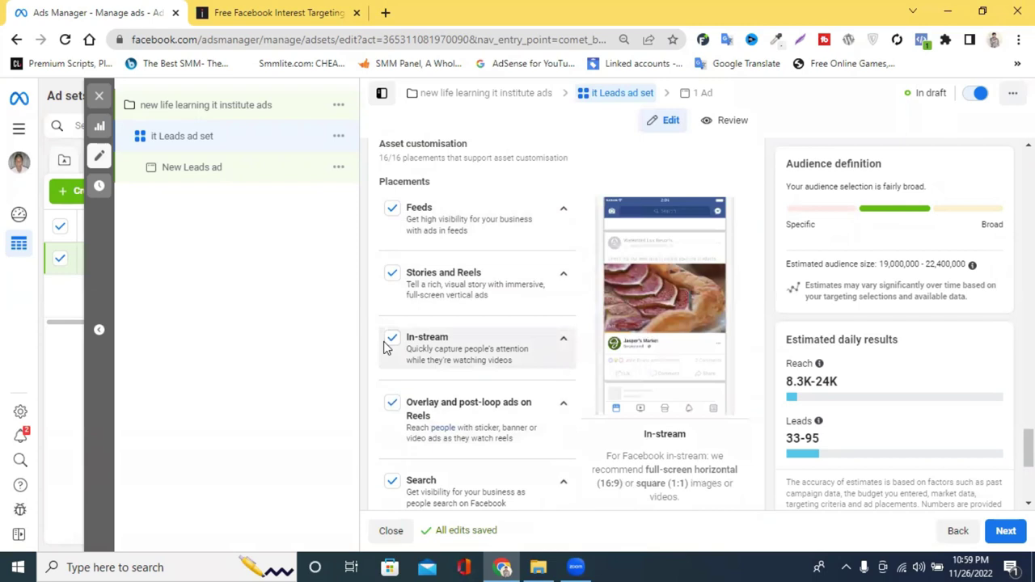
pyautogui.click(391, 342)
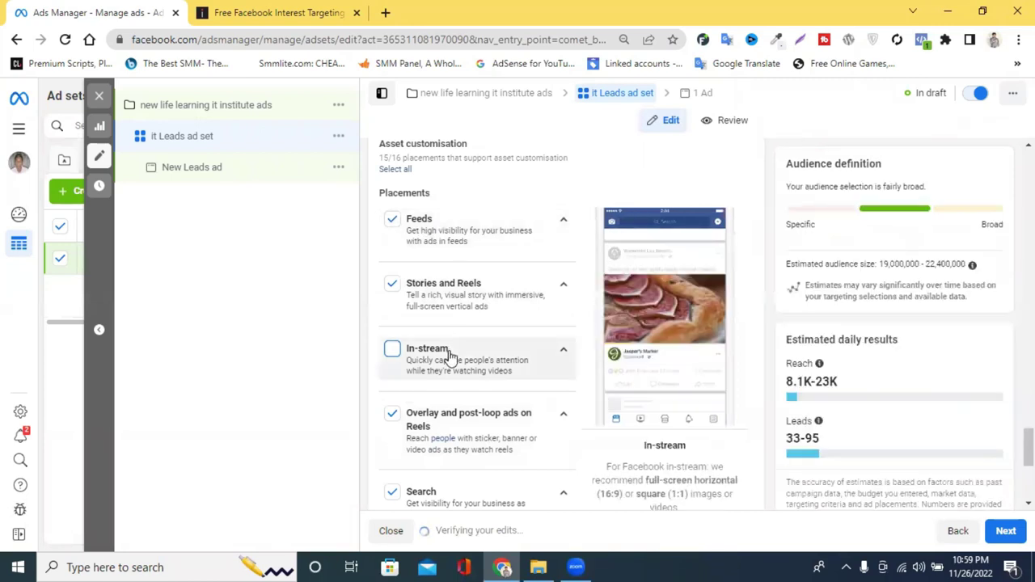
pyautogui.scroll(-1, 450, 360)
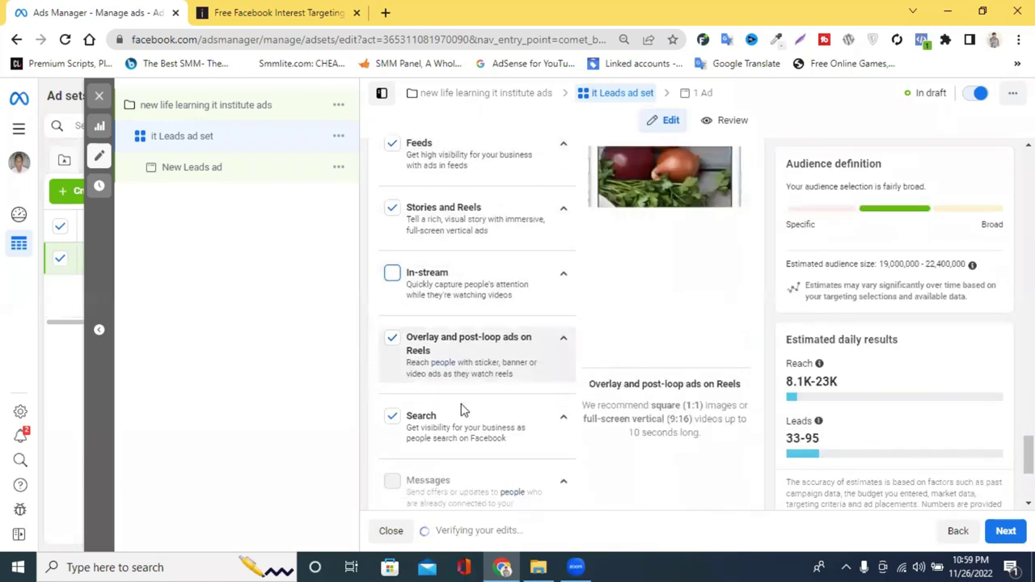
pyautogui.click(391, 418)
pyautogui.scroll(-2, 510, 393)
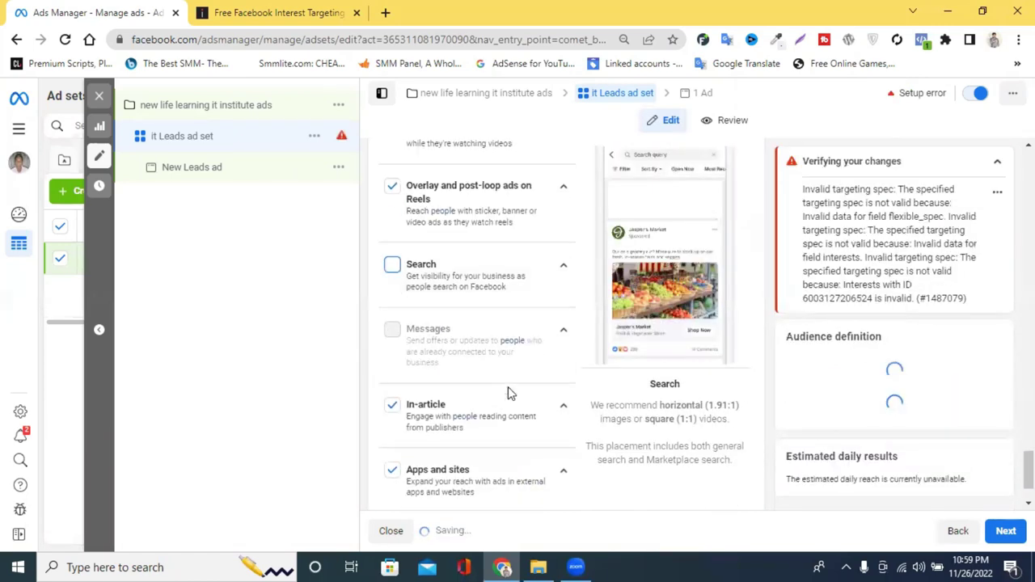
# Step: Deselect the In-article and Apps and sites placements in the ad set's manual placement list
pyautogui.click(392, 407)
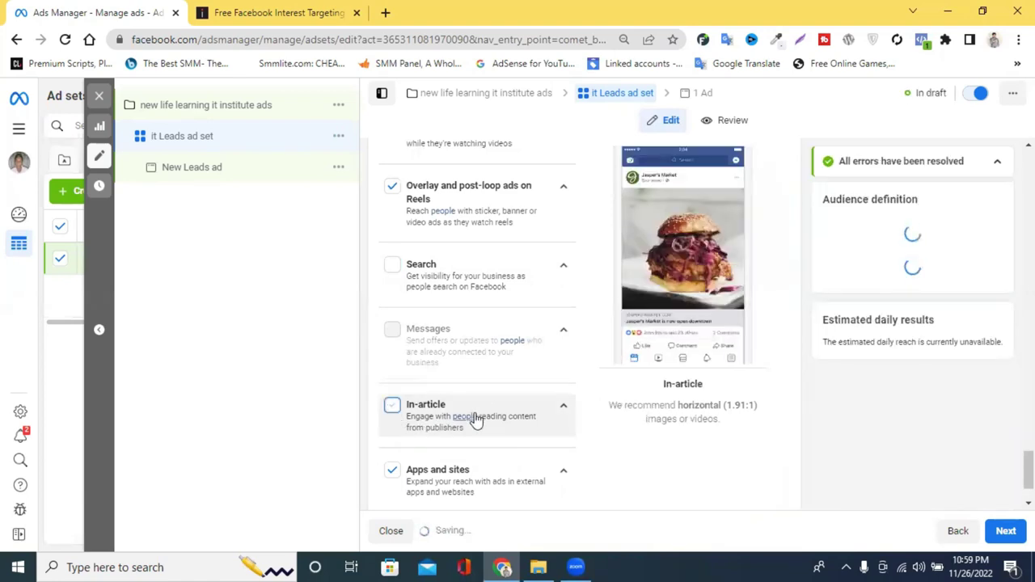
pyautogui.scroll(-1, 478, 420)
pyautogui.click(472, 402)
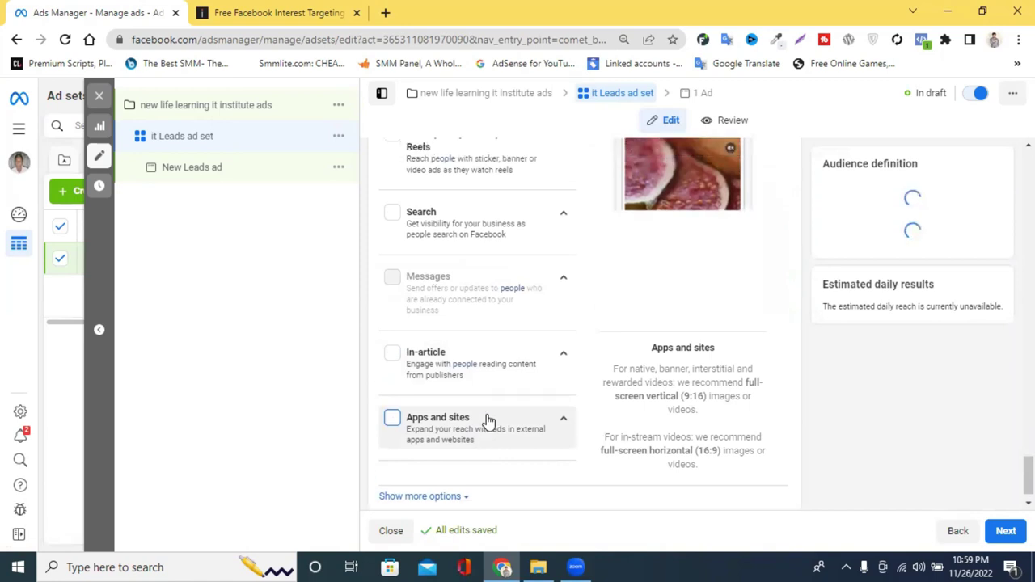
# Step: Switch the ad set to Advantage+ placements and review its conversion, budget, audience and placement settings
pyautogui.scroll(10, 485, 416)
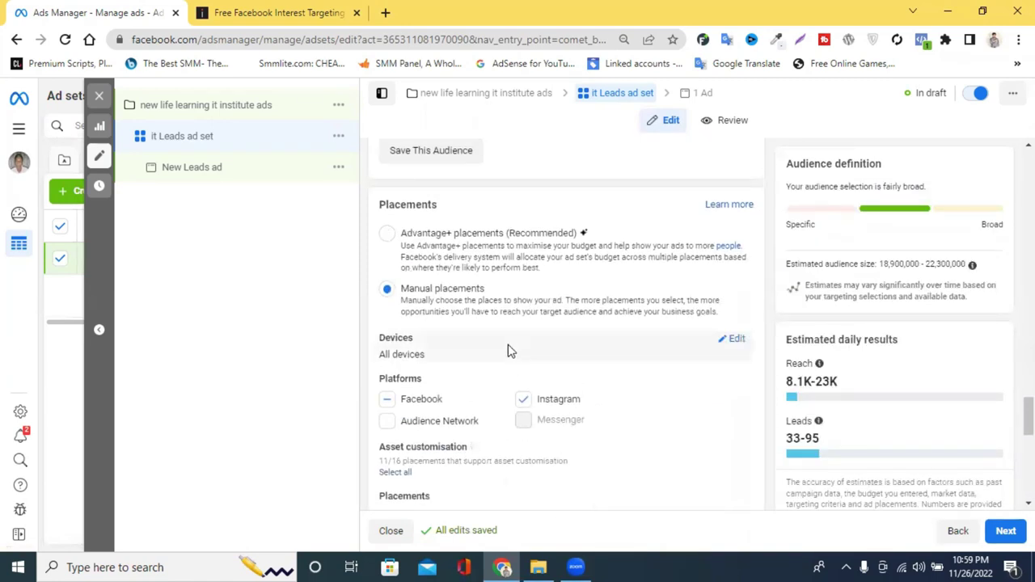
pyautogui.click(388, 234)
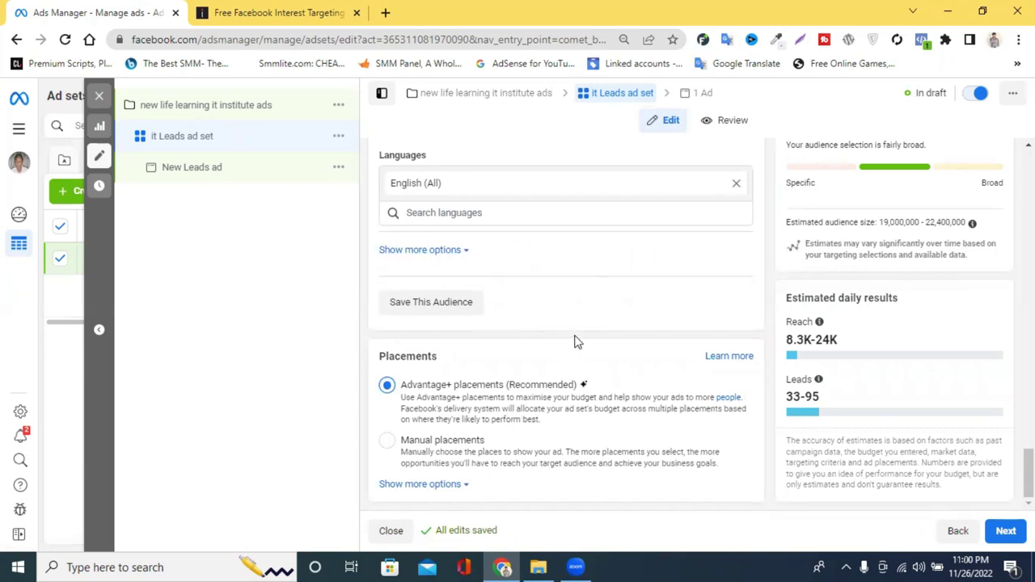
pyautogui.scroll(20, 574, 341)
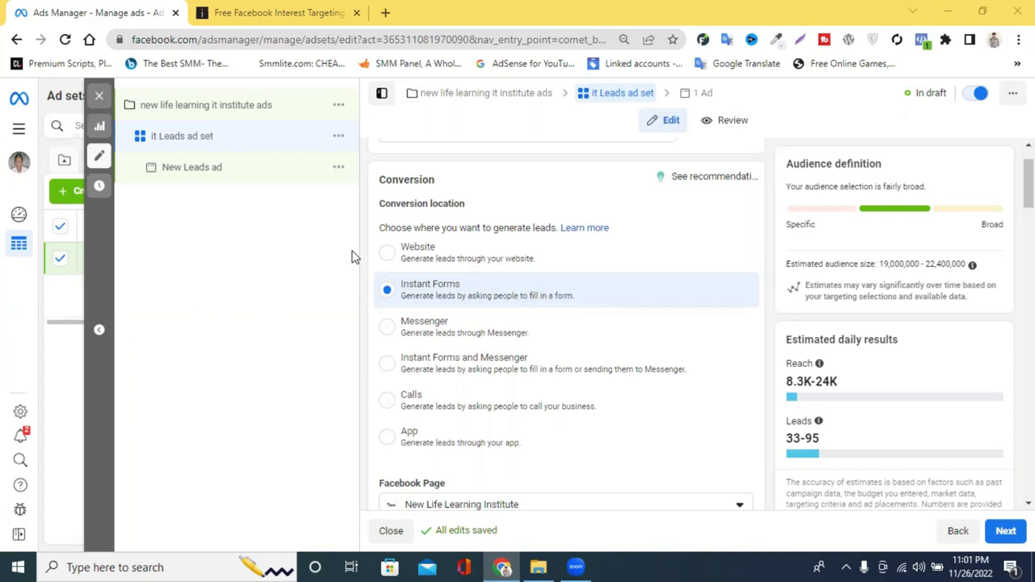
pyautogui.scroll(-5, 520, 307)
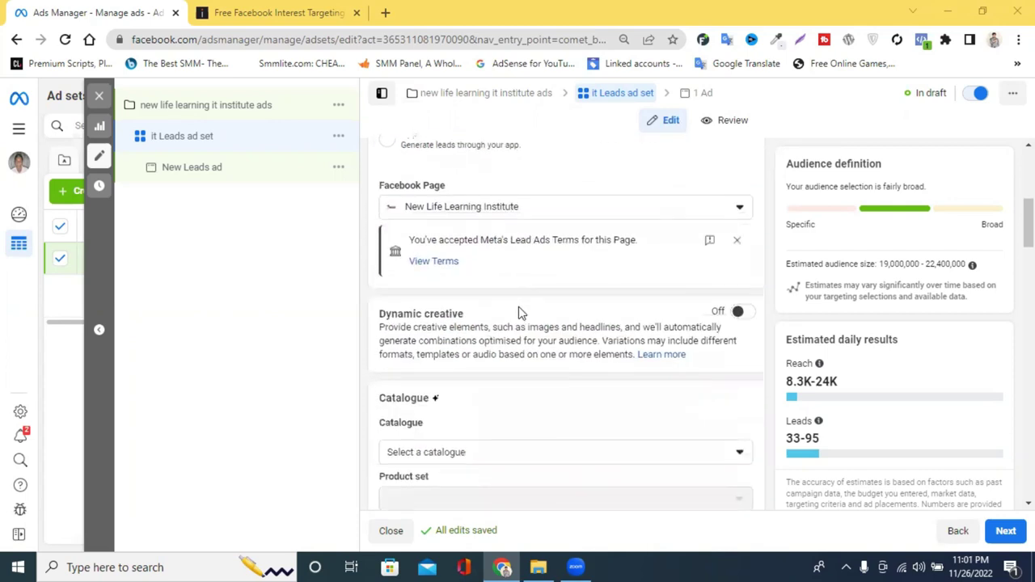
pyautogui.scroll(-8, 520, 314)
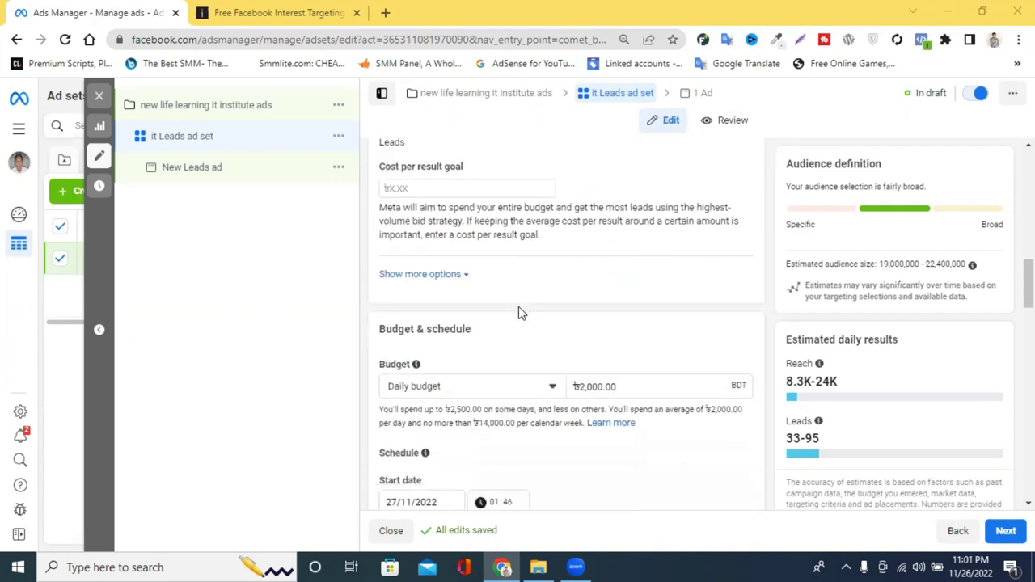
pyautogui.scroll(-10, 532, 331)
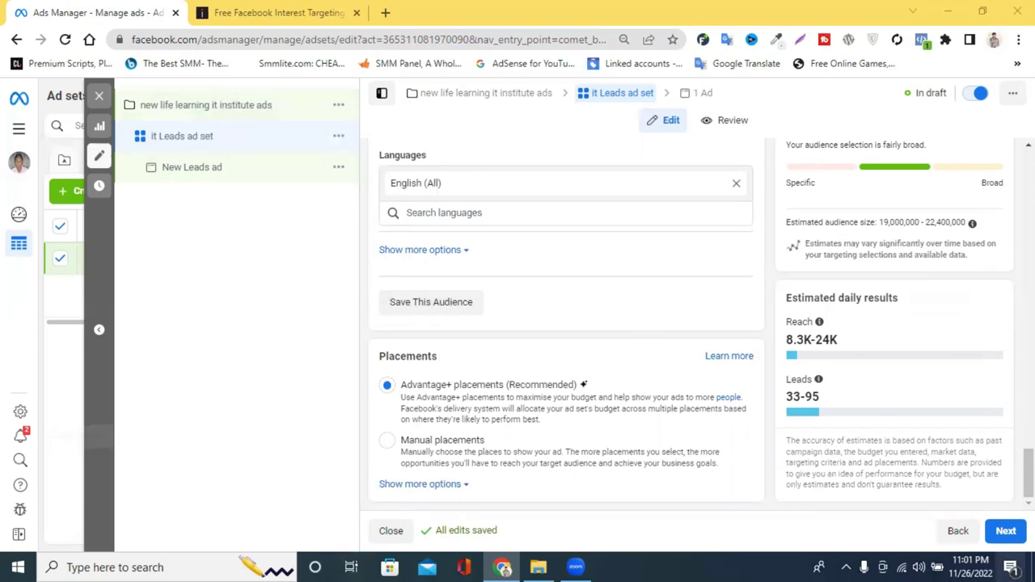
# Step: Continue to the ad level and rename the ad "new life Leads ad"
pyautogui.click(1007, 532)
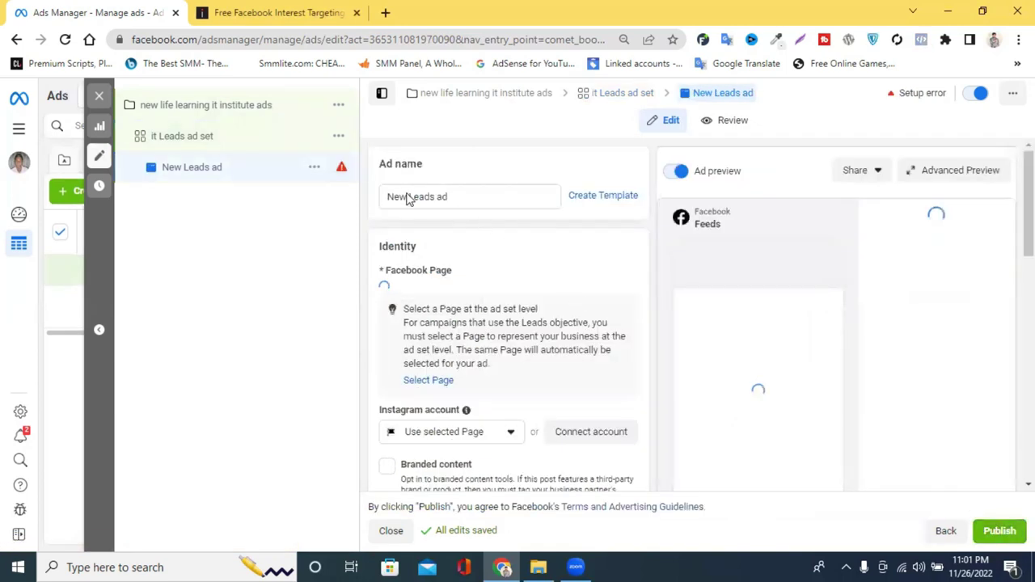
pyautogui.doubleClick(396, 197)
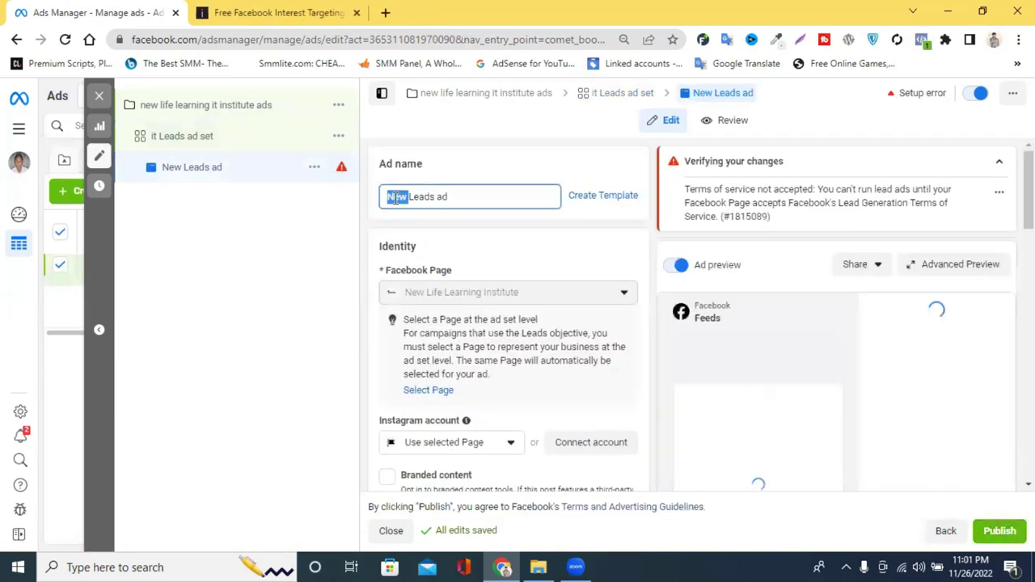
pyautogui.write('new')
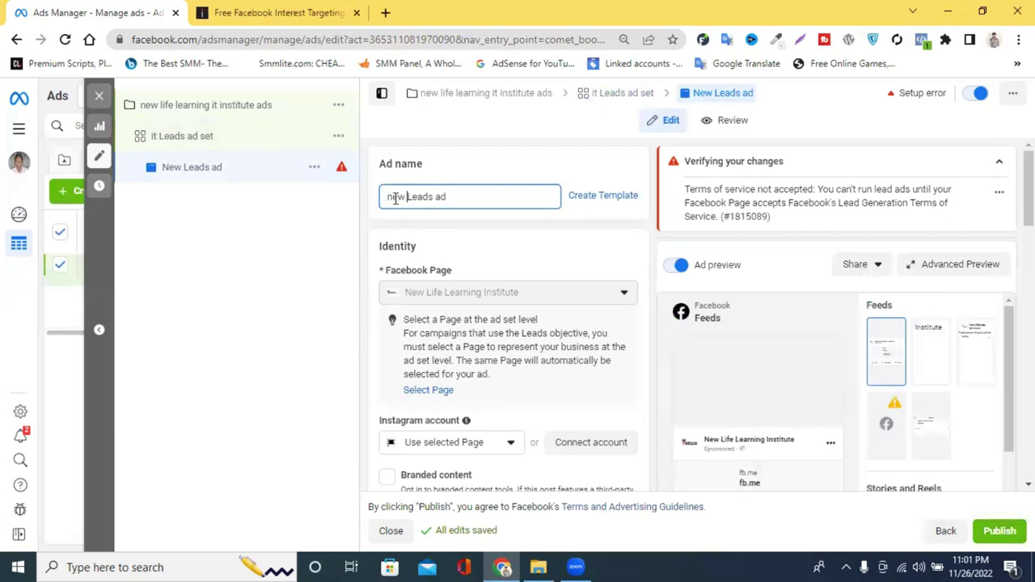
pyautogui.write(' life')
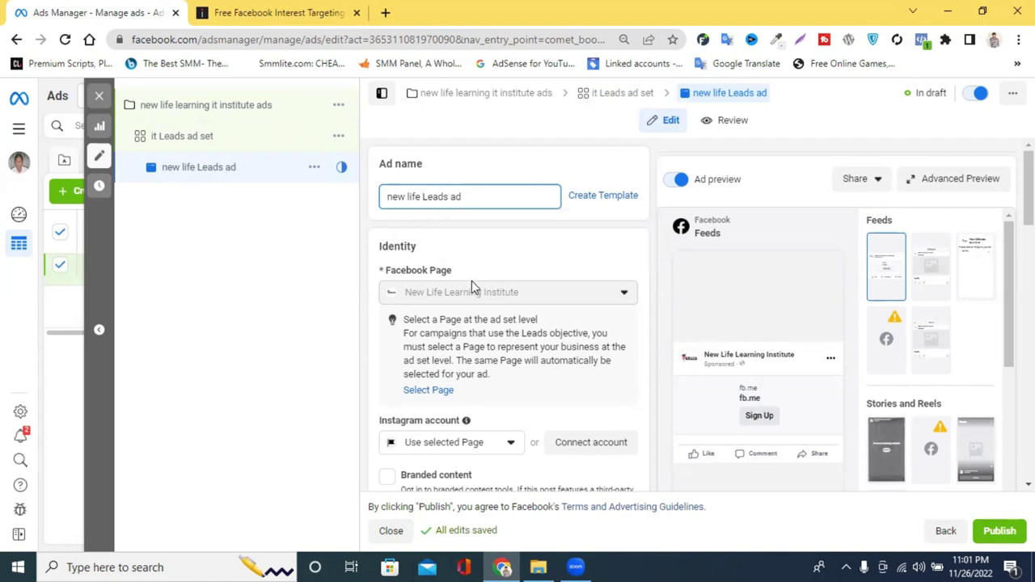
# Step: Check the ad's identity settings and the choices available for its Instagram account
pyautogui.scroll(-1, 472, 281)
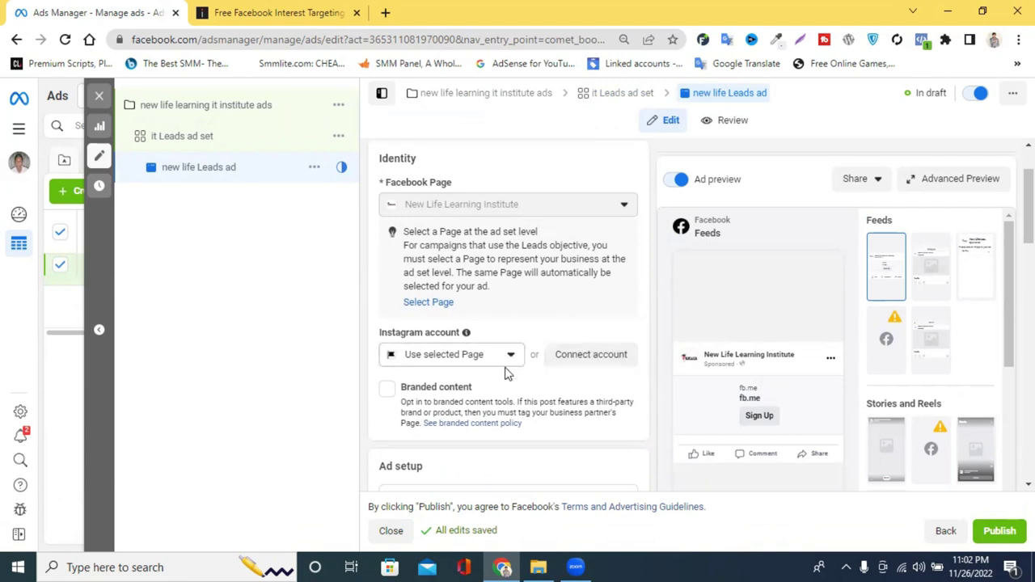
pyautogui.scroll(-2, 506, 372)
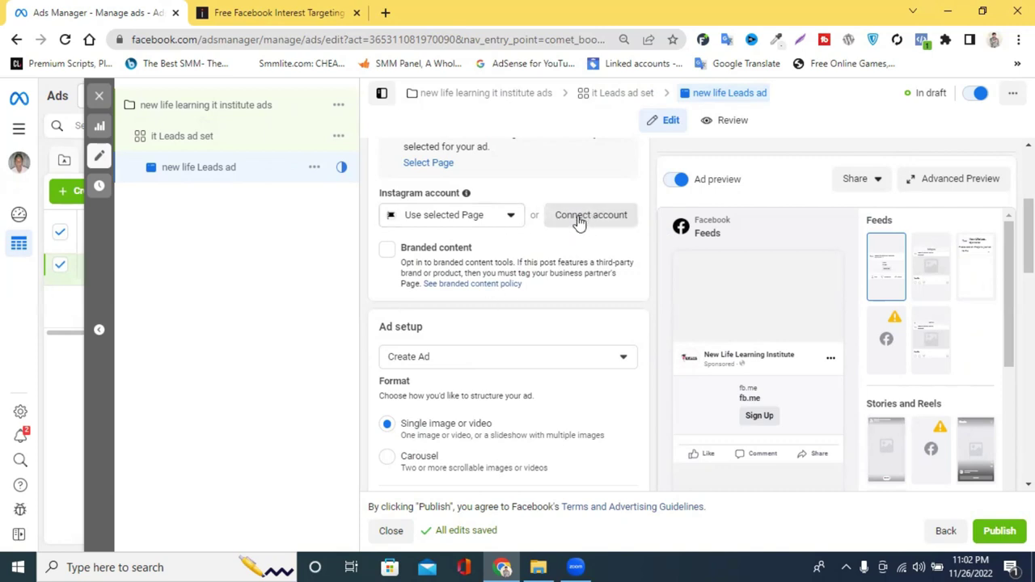
pyautogui.click(484, 220)
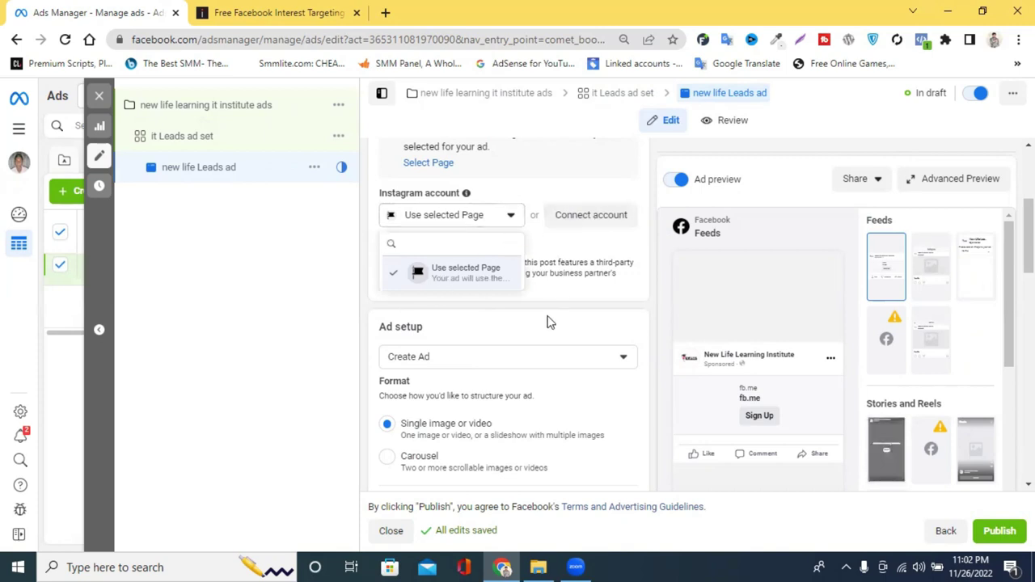
pyautogui.click(368, 259)
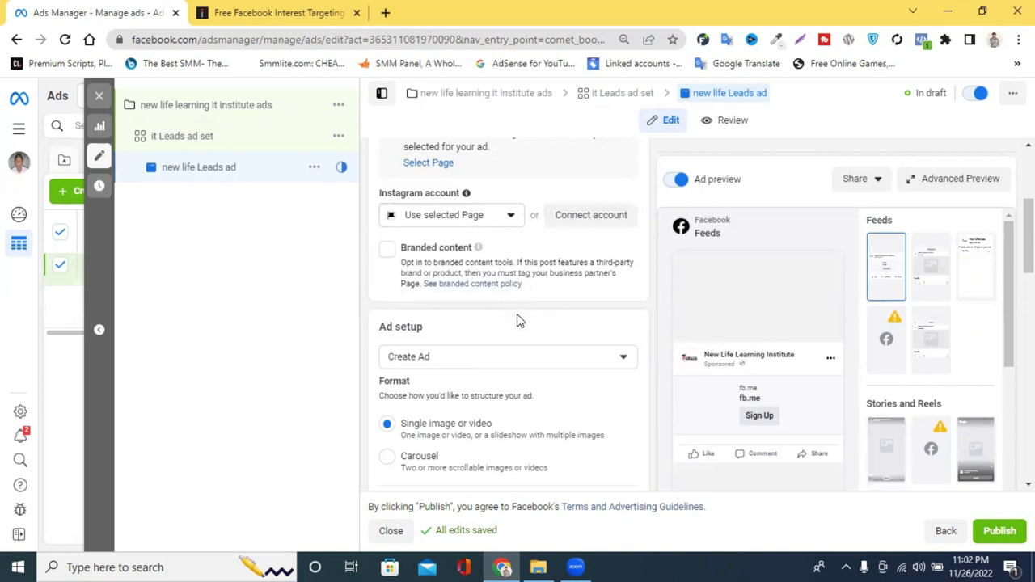
# Step: Look over the ad setup source, format and media options offered for the ad
pyautogui.scroll(-2, 518, 322)
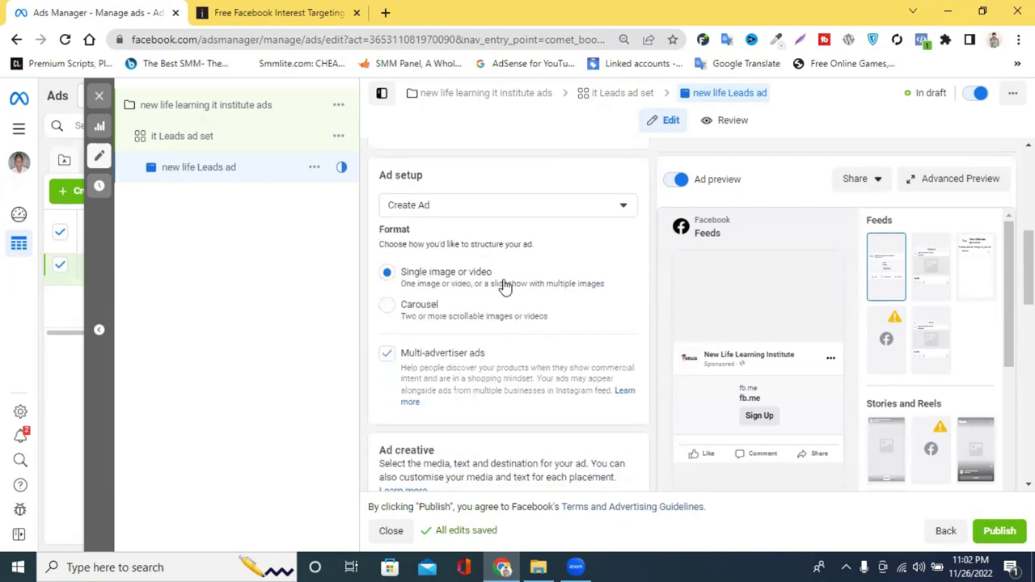
pyautogui.scroll(-2, 505, 285)
pyautogui.scroll(2, 510, 270)
pyautogui.click(460, 205)
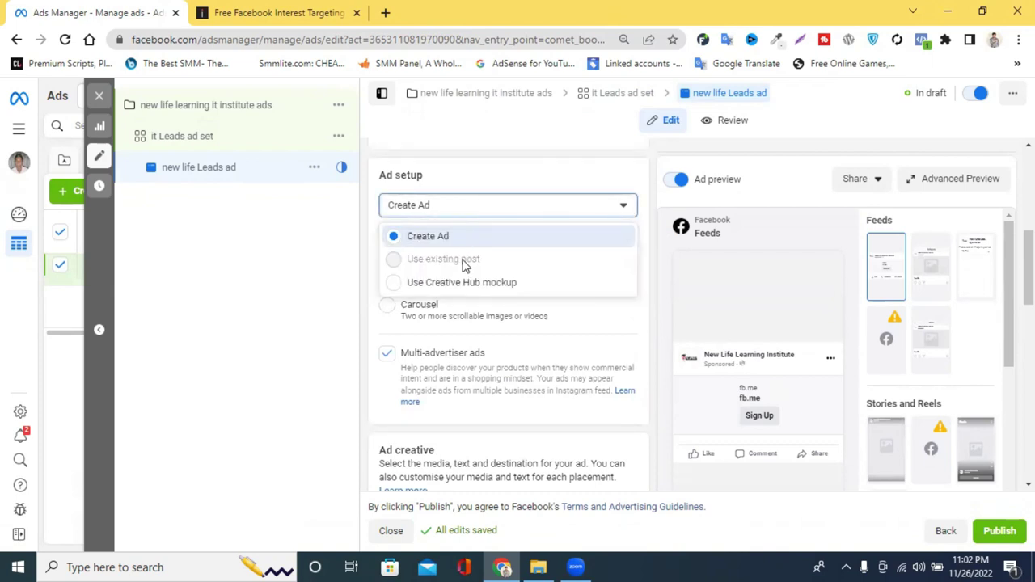
pyautogui.click(340, 365)
pyautogui.scroll(-1, 448, 346)
pyautogui.scroll(-1, 456, 346)
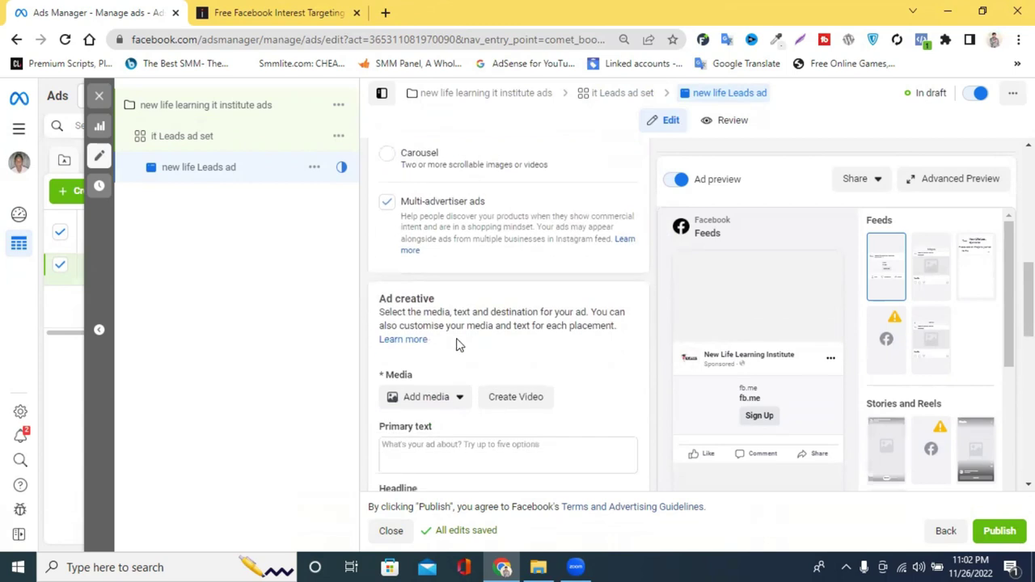
pyautogui.click(447, 396)
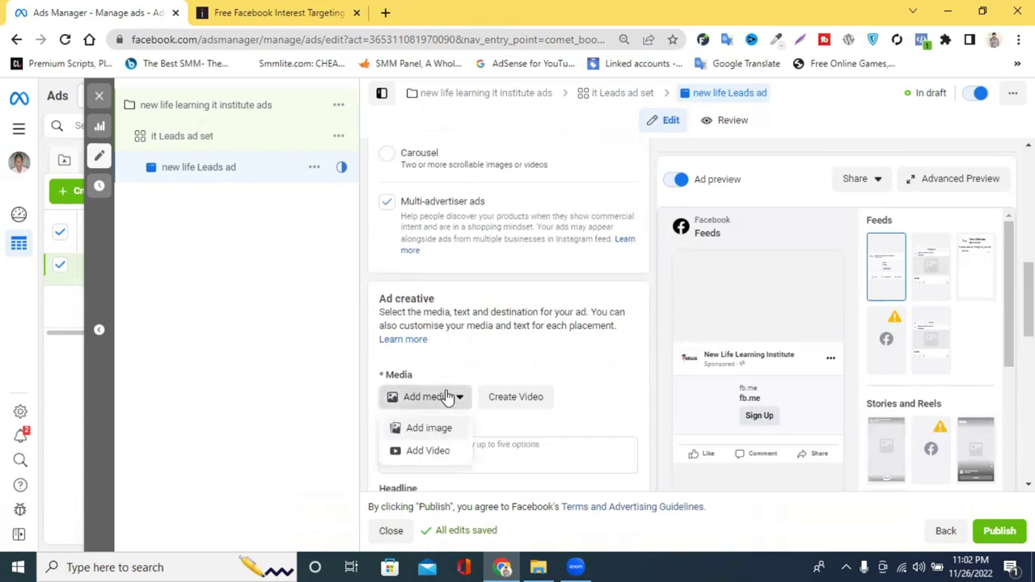
pyautogui.click(608, 302)
pyautogui.scroll(3, 608, 301)
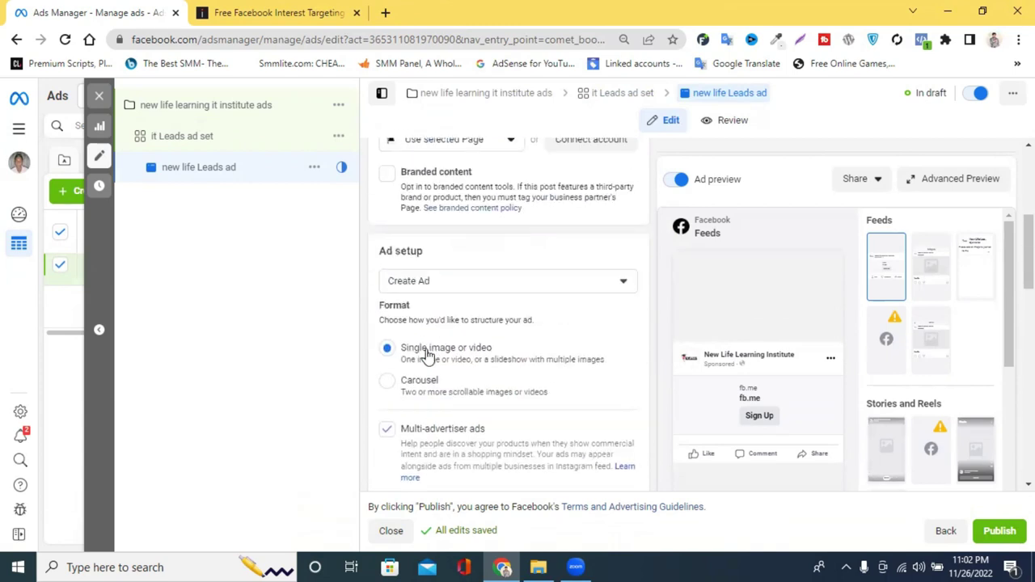
# Step: Look for Creative Hub mockups to use in the ad setup, and dismiss the mockup selection
pyautogui.click(453, 283)
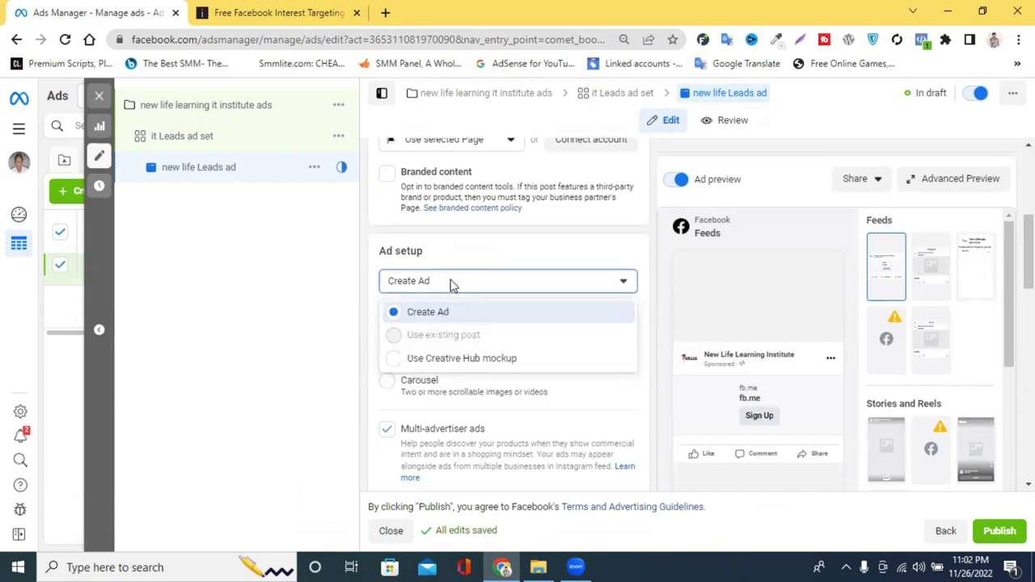
pyautogui.click(449, 358)
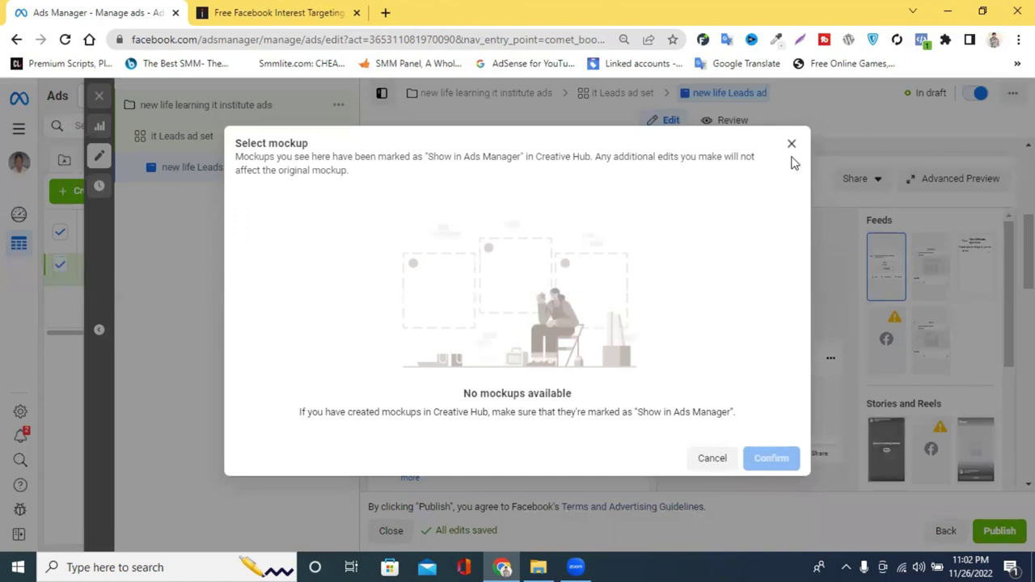
pyautogui.click(792, 143)
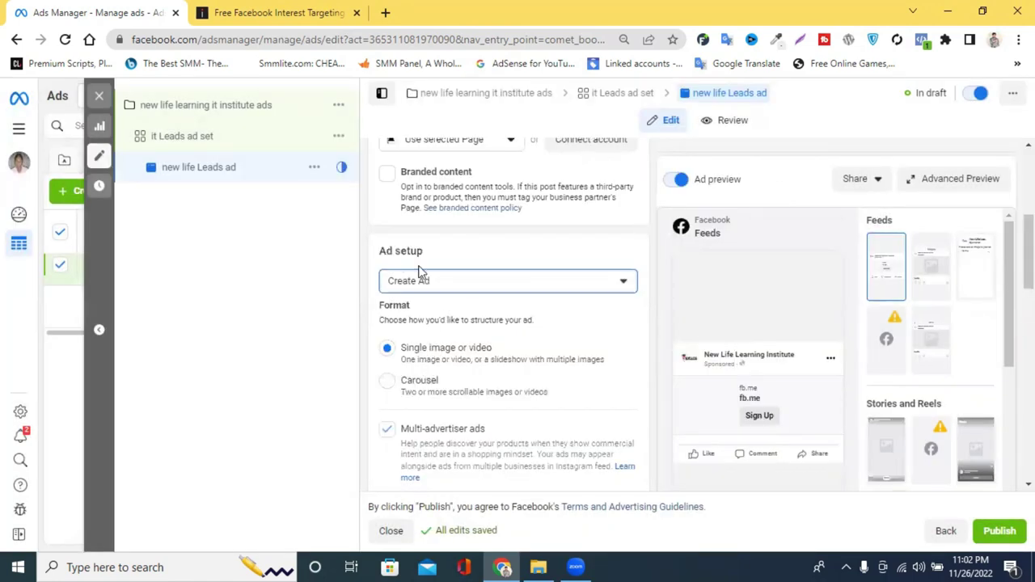
# Step: Upload the image "Blue Black Digital Marketing Agency Instagram Post" from Downloads as media for the ad creative
pyautogui.scroll(-3, 529, 340)
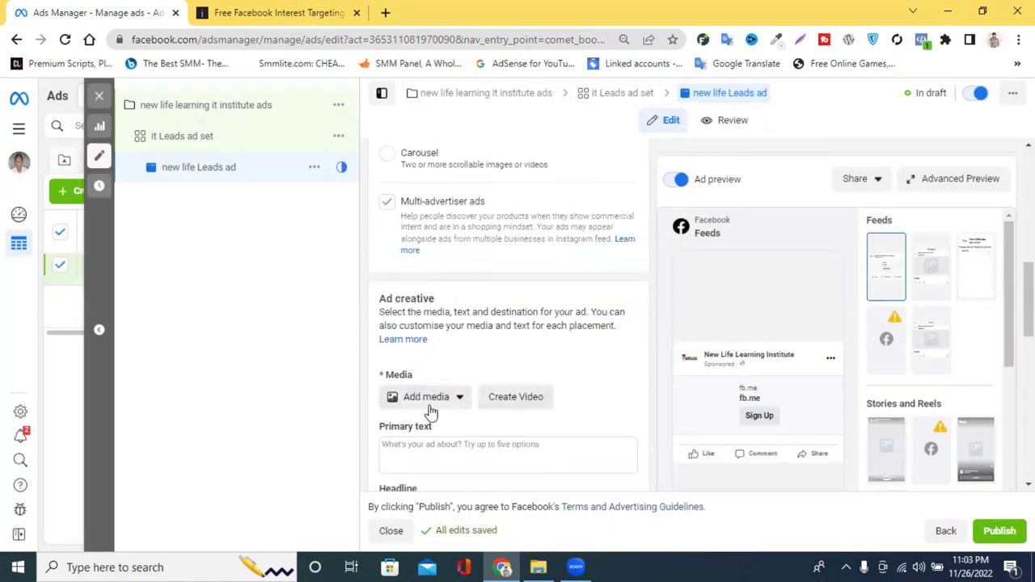
pyautogui.click(417, 403)
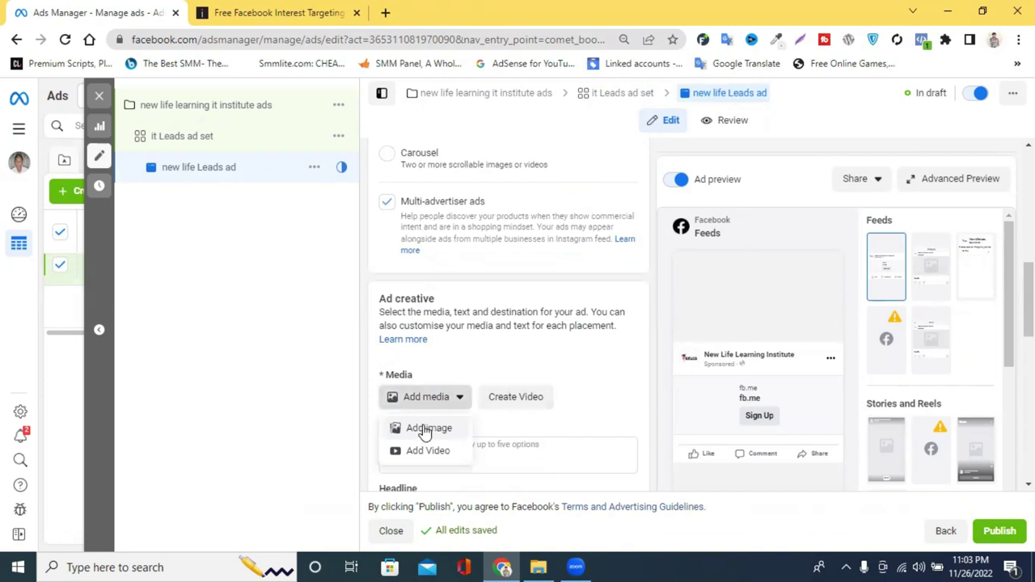
pyautogui.click(426, 431)
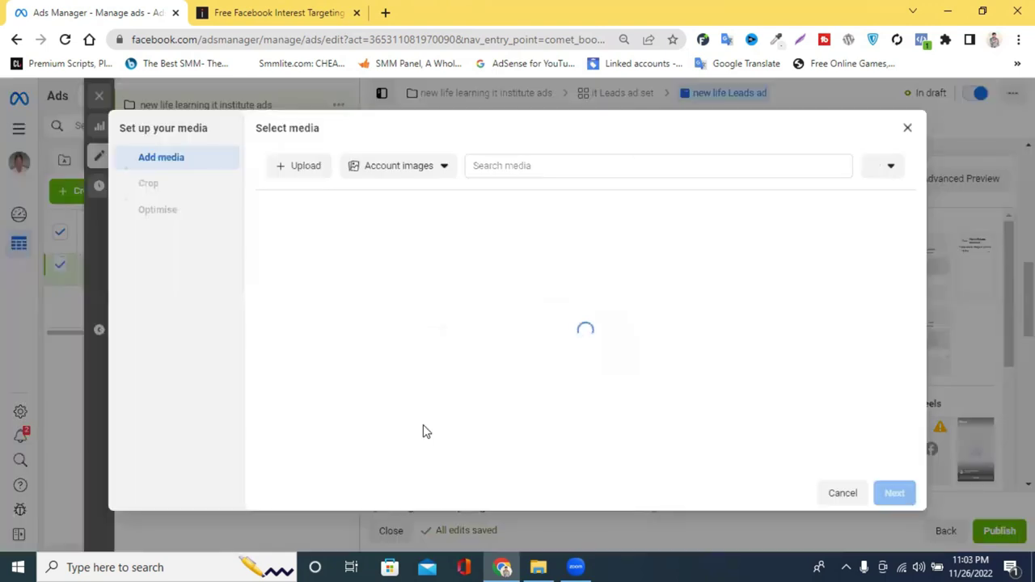
pyautogui.click(307, 176)
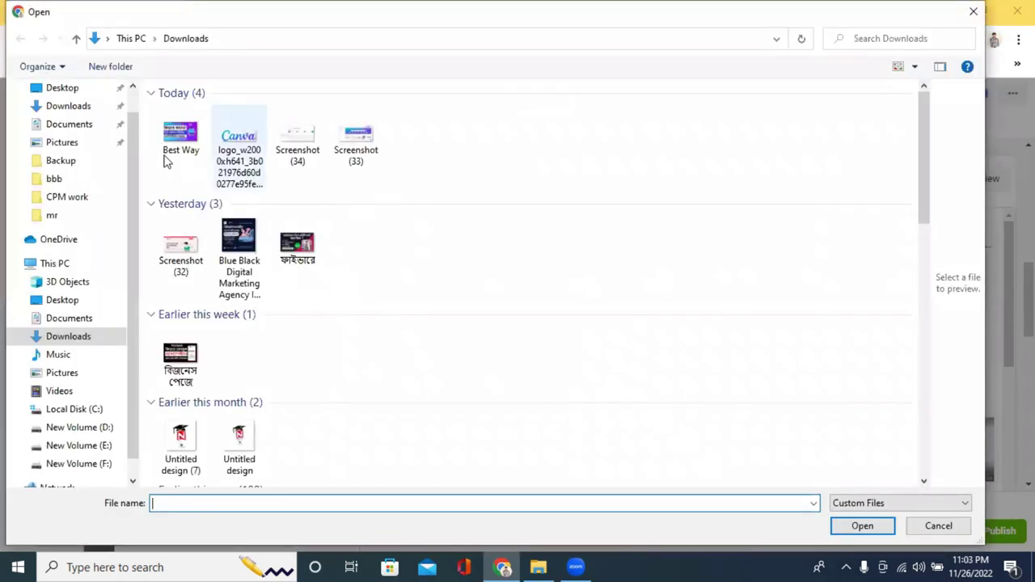
pyautogui.click(259, 255)
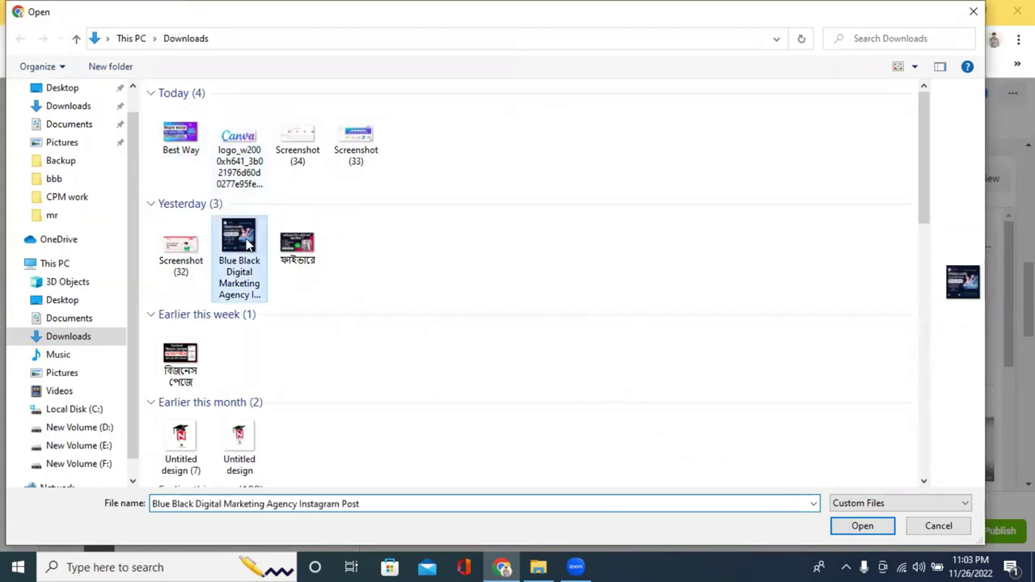
pyautogui.click(859, 526)
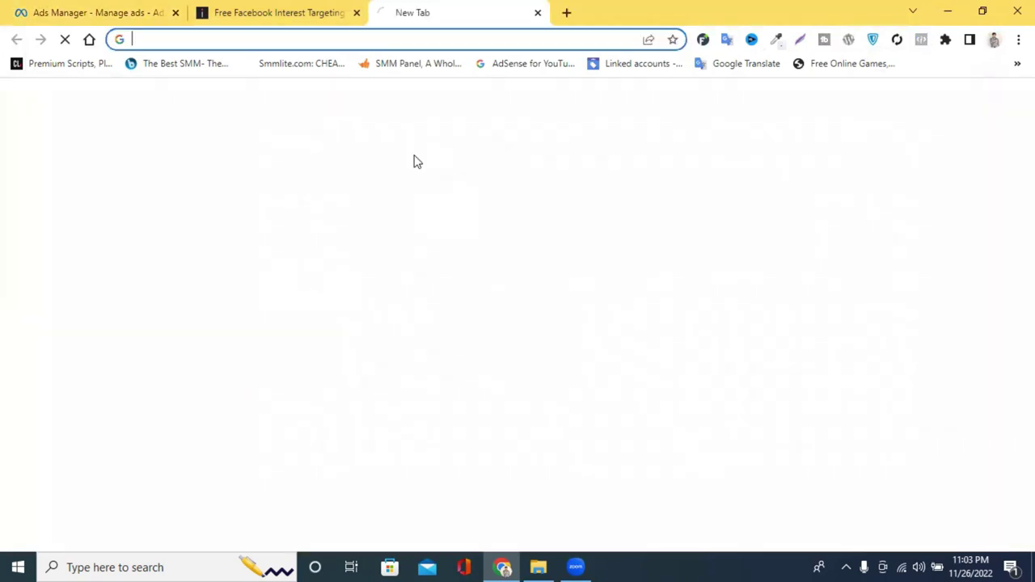
# Step: Open YouTube in a new browser tab and close the Facebook interest targeting page
pyautogui.click(385, 12)
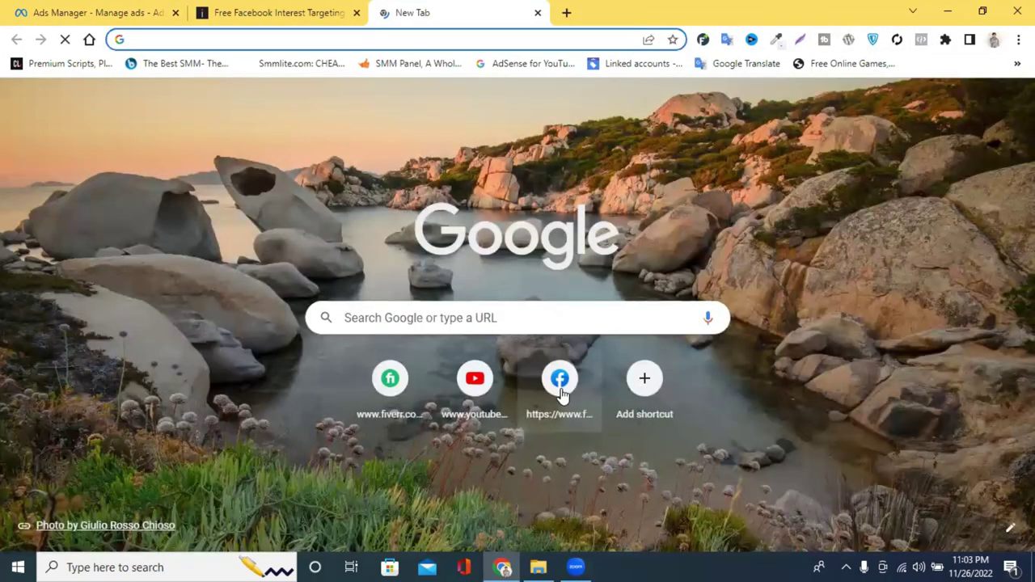
pyautogui.click(561, 389)
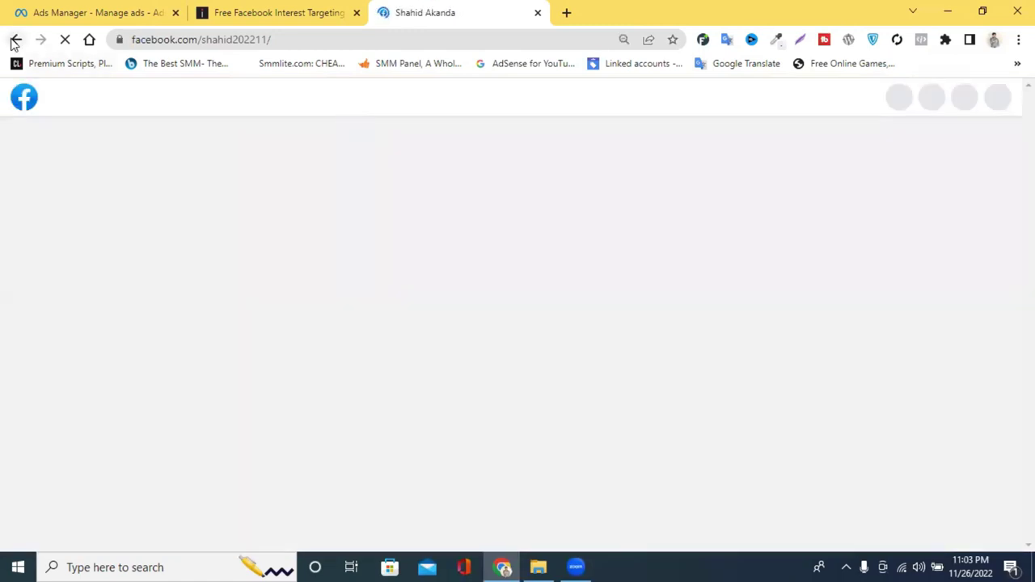
pyautogui.click(14, 40)
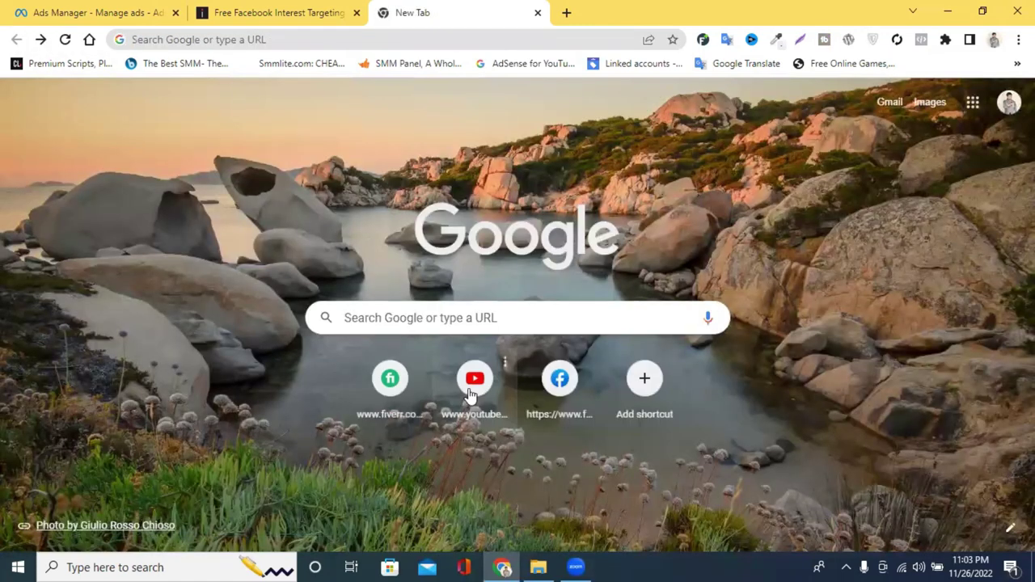
pyautogui.click(472, 380)
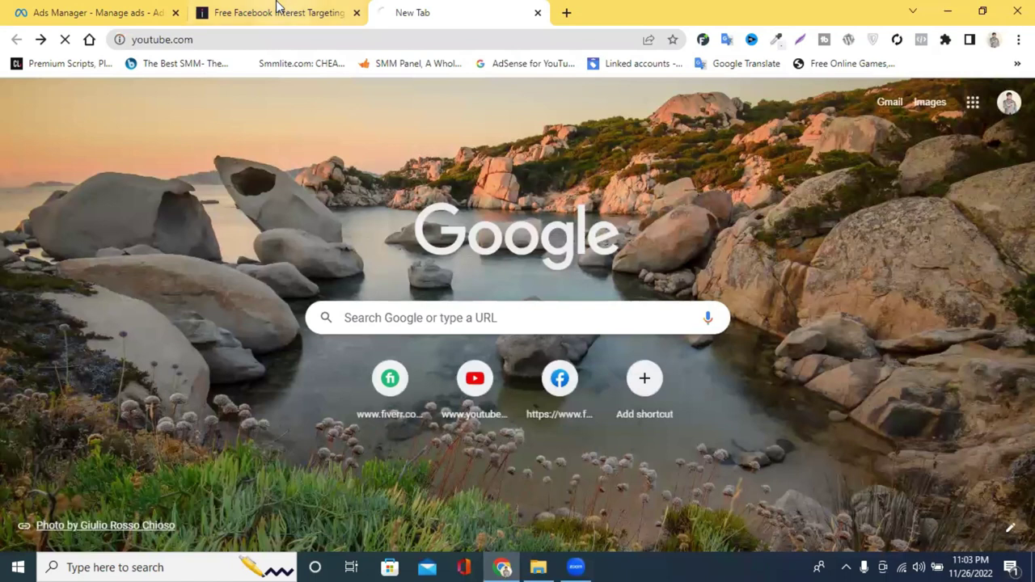
pyautogui.click(278, 11)
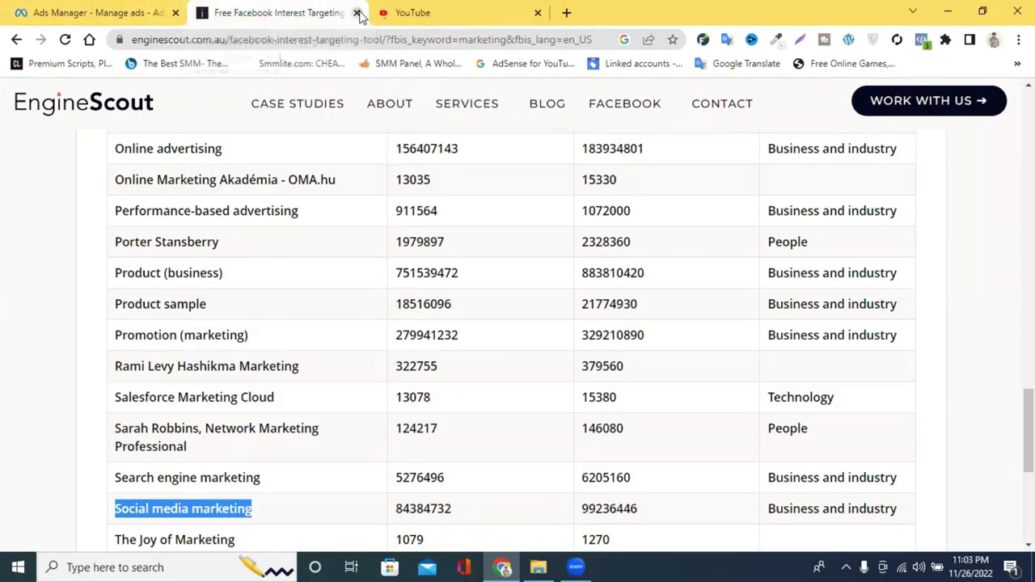
pyautogui.click(357, 13)
pyautogui.click(91, 8)
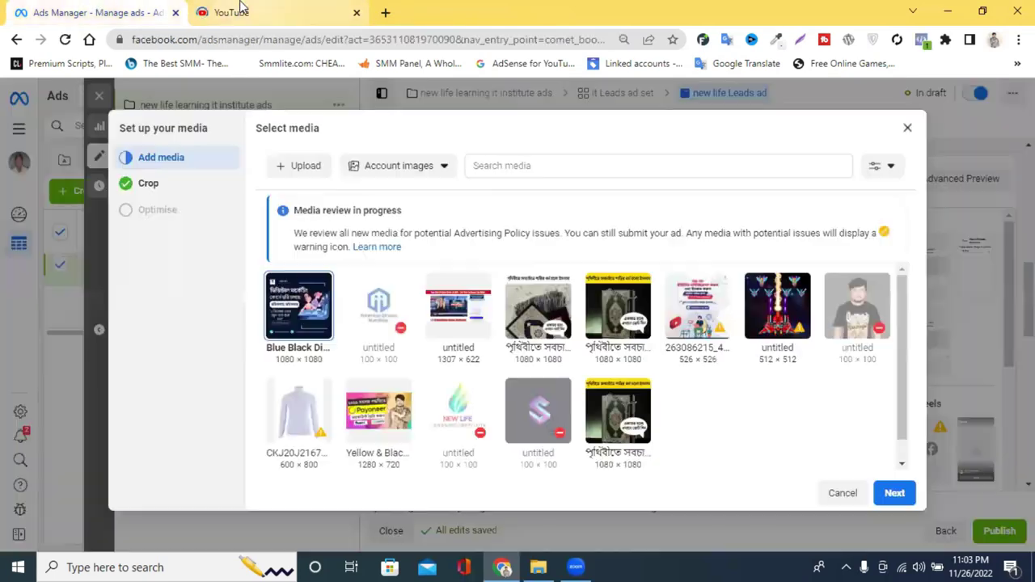
pyautogui.click(239, 8)
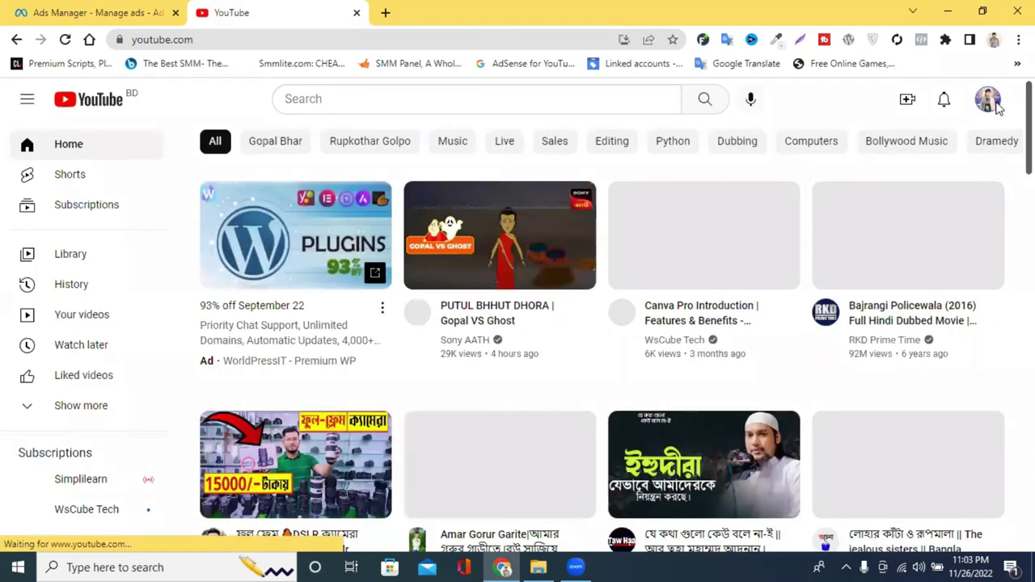
# Step: Open the signed-in YouTube account's own channel and go to its community posts
pyautogui.click(994, 107)
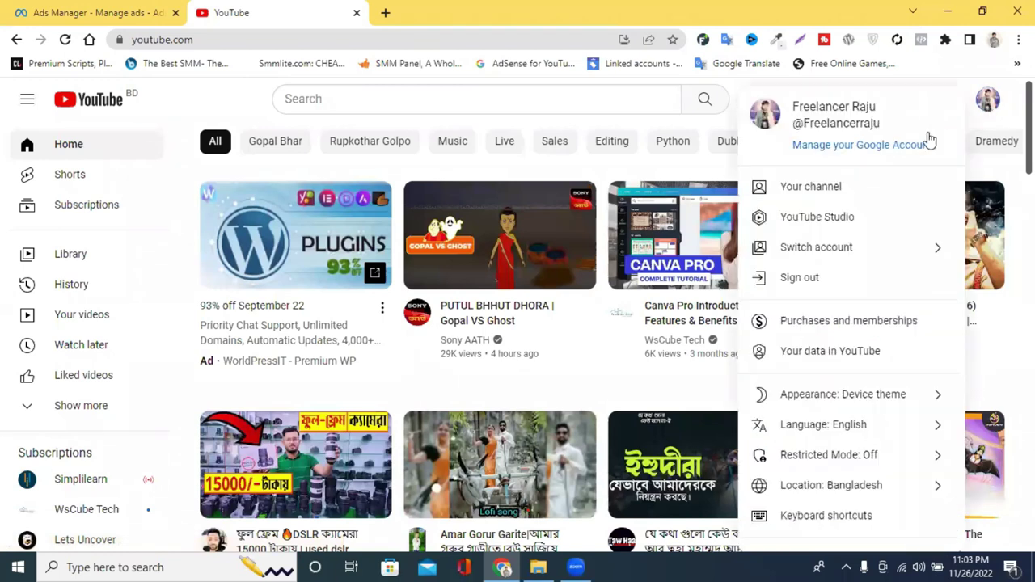
pyautogui.click(849, 190)
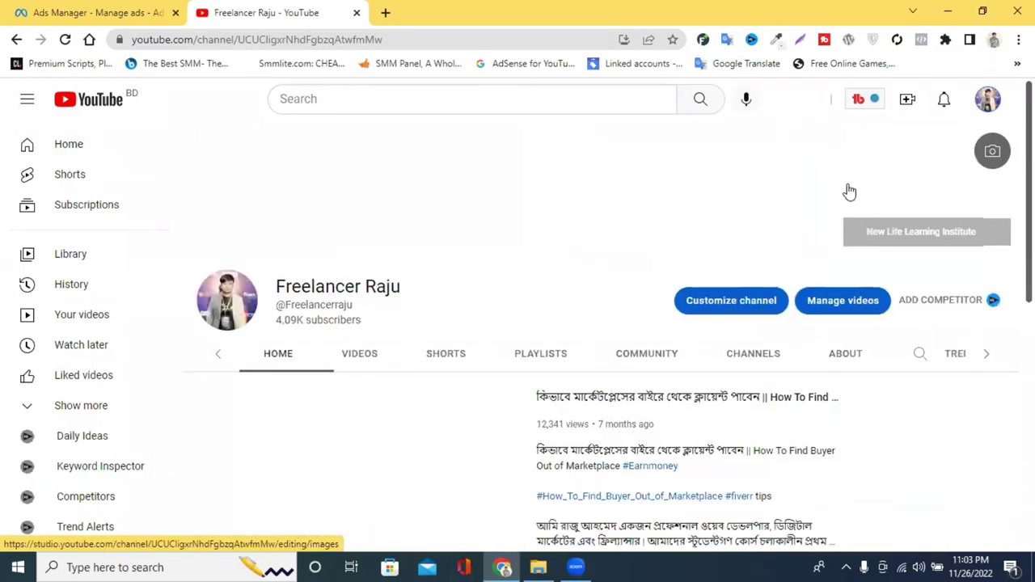
pyautogui.scroll(-1, 367, 453)
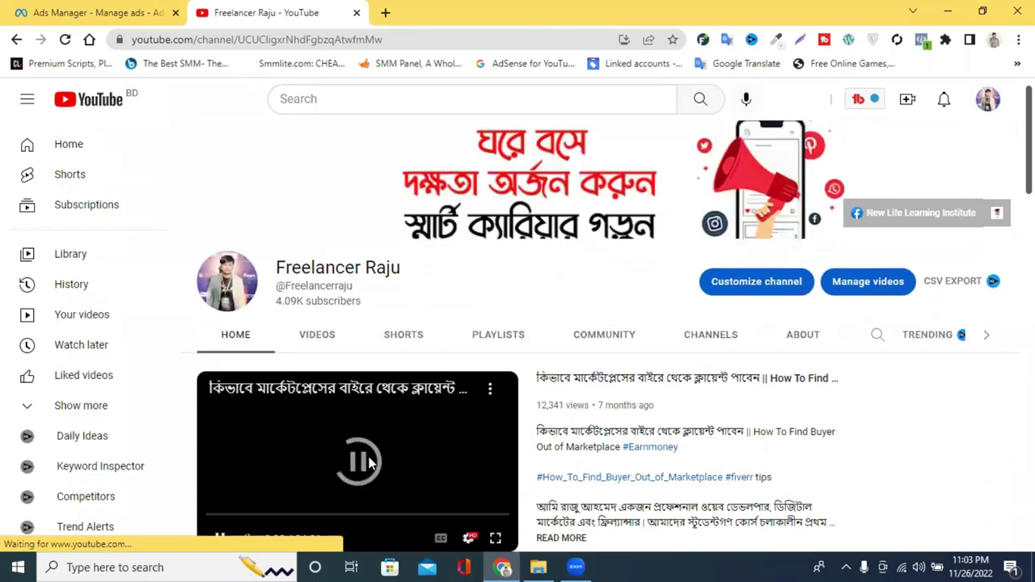
pyautogui.click(620, 340)
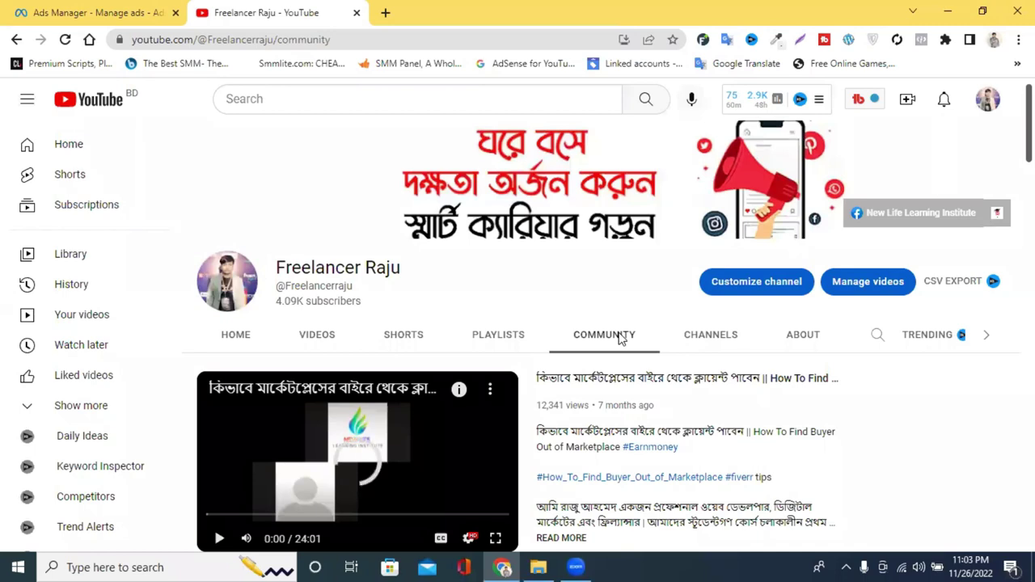
# Step: Expand the latest community post about the digital marketing course and copy its full text, including the website and Facebook links
pyautogui.scroll(-4, 377, 436)
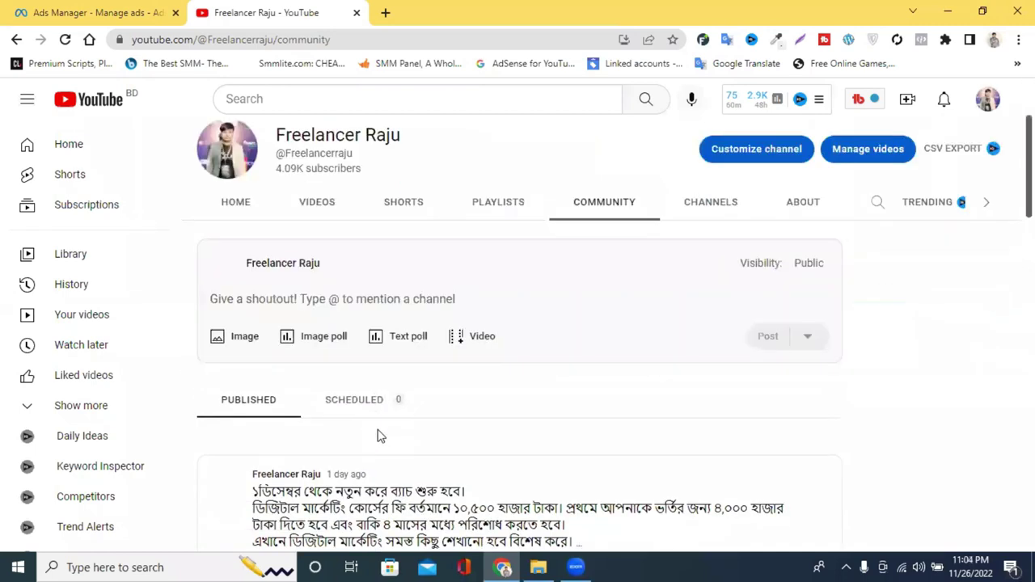
pyautogui.click(814, 331)
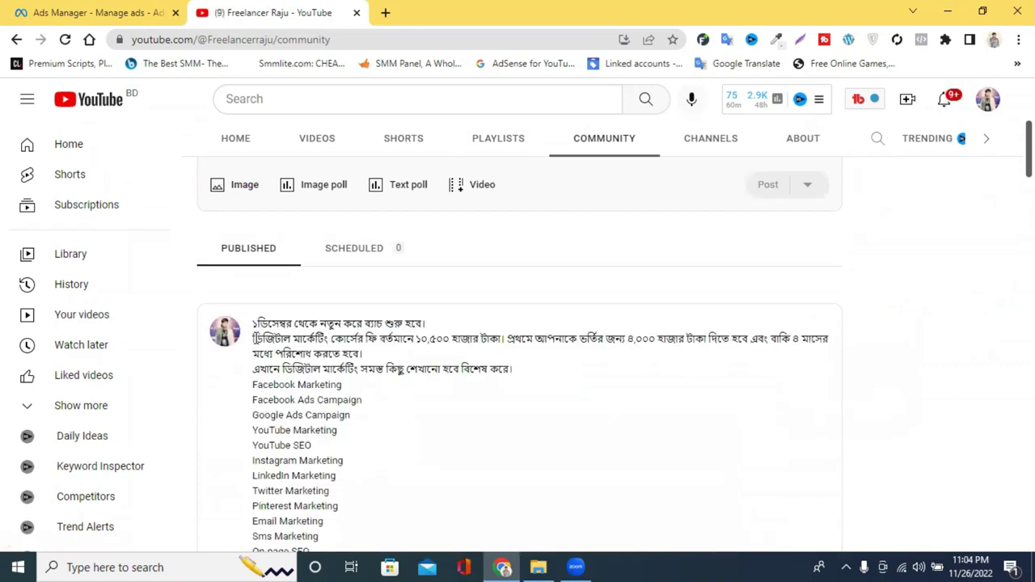
pyautogui.moveTo(254, 325); pyautogui.dragTo(525, 359)
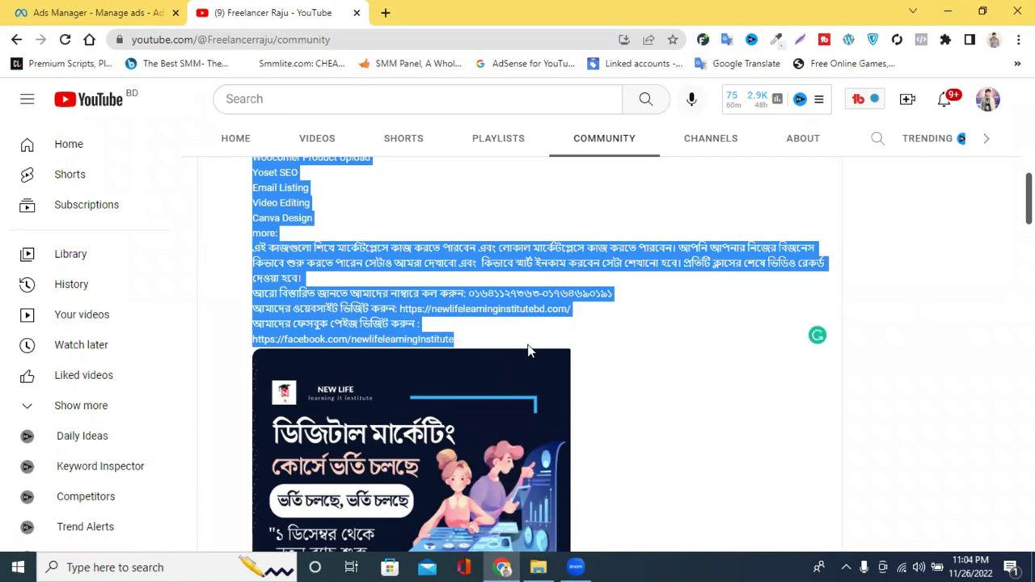
# Step: Return to Ads Manager and add the Blue Black image to the ad with the recommended crops for all placements
pyautogui.click(85, 13)
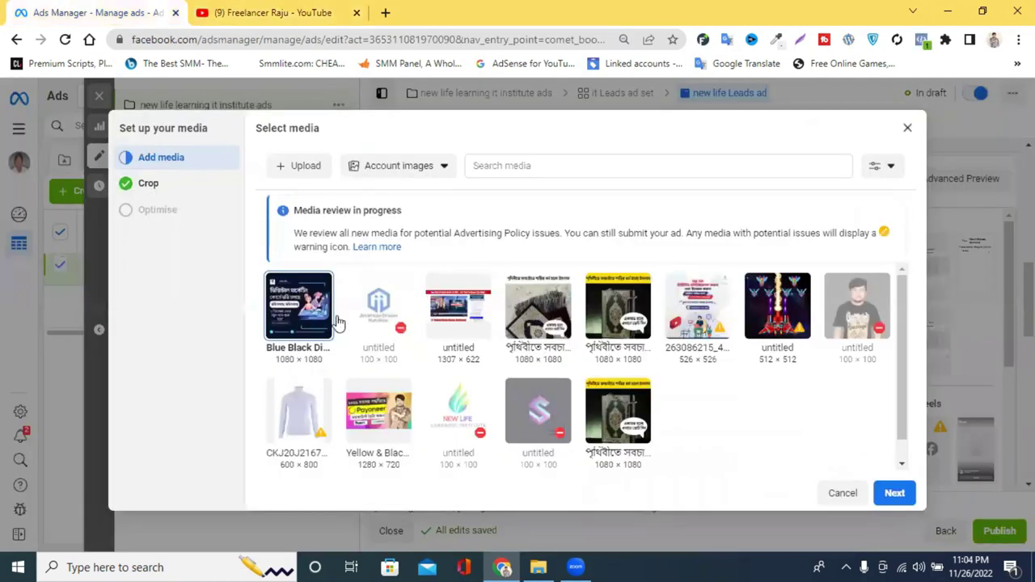
pyautogui.moveTo(294, 314)
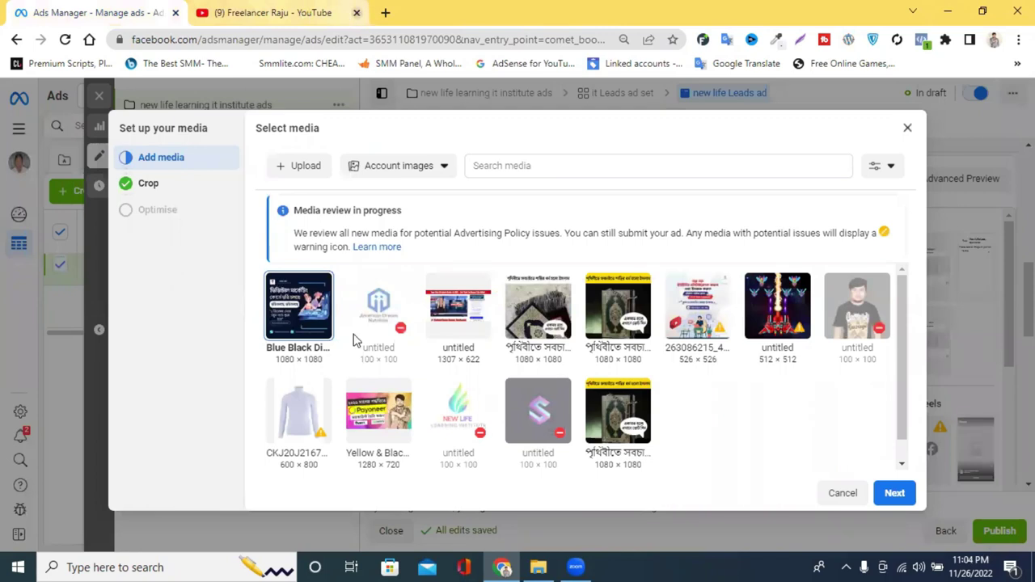
pyautogui.click(909, 501)
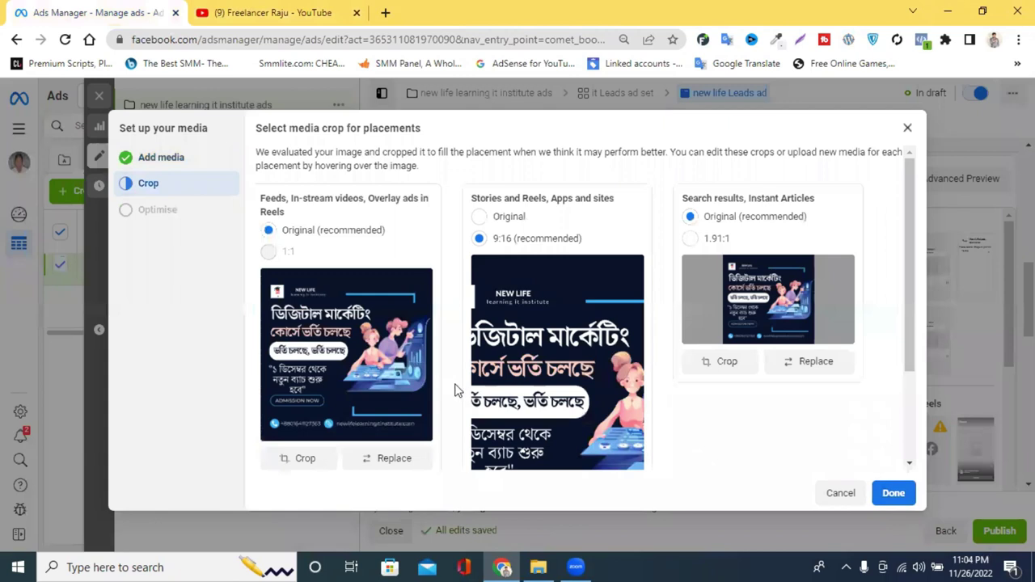
pyautogui.scroll(-2, 473, 348)
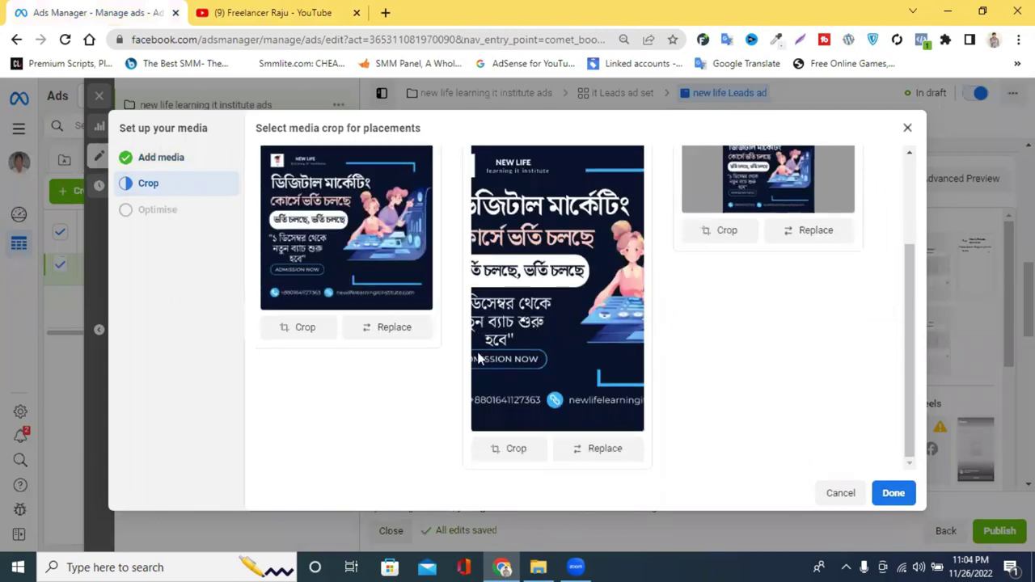
pyautogui.click(894, 494)
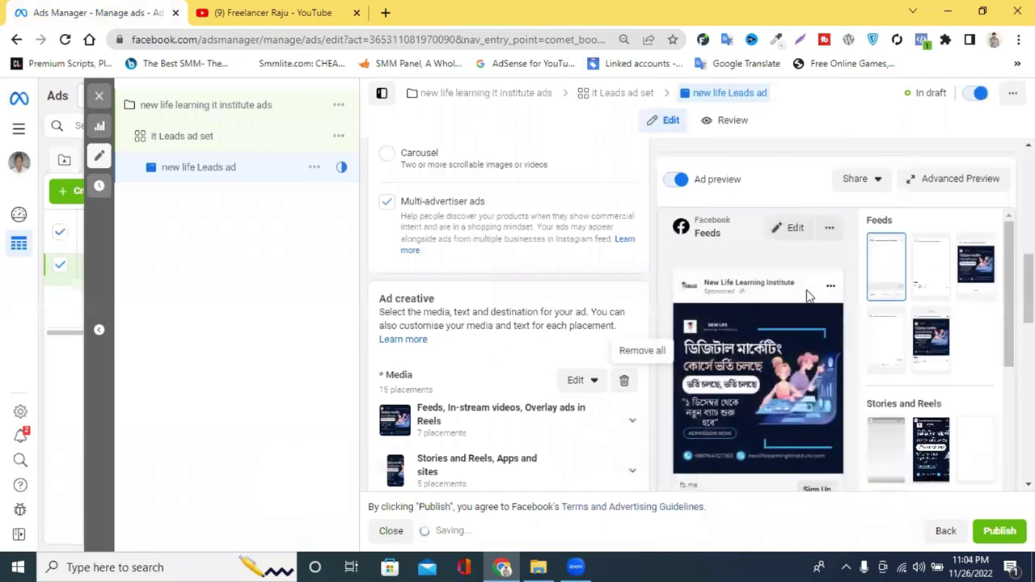
# Step: Paste the copied course announcement as the ad's primary text and expand the full text in the Facebook feed preview
pyautogui.scroll(-2, 457, 322)
pyautogui.scroll(-1, 449, 325)
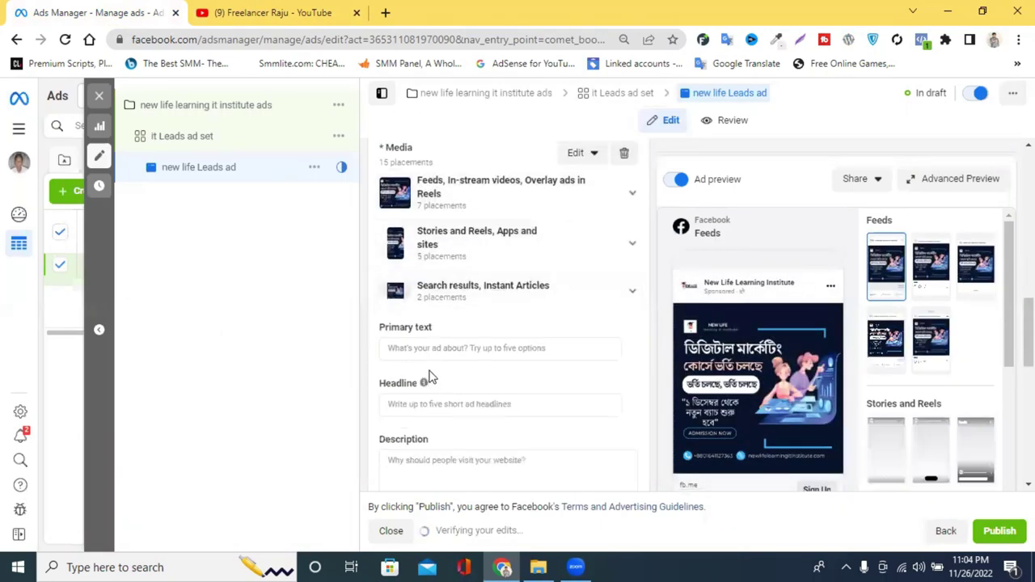
pyautogui.click(437, 348)
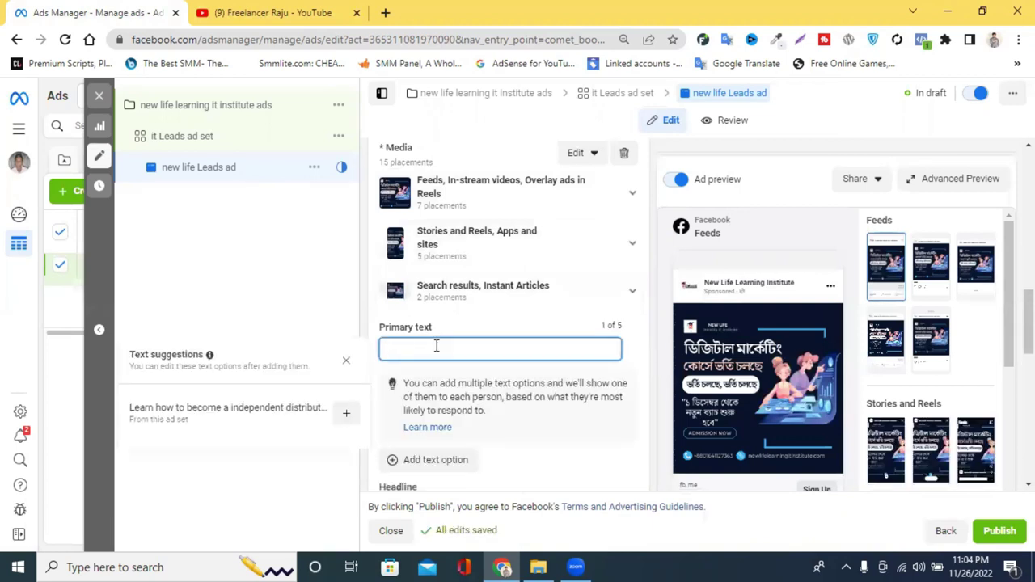
pyautogui.hotkey('ctrl', 'v')
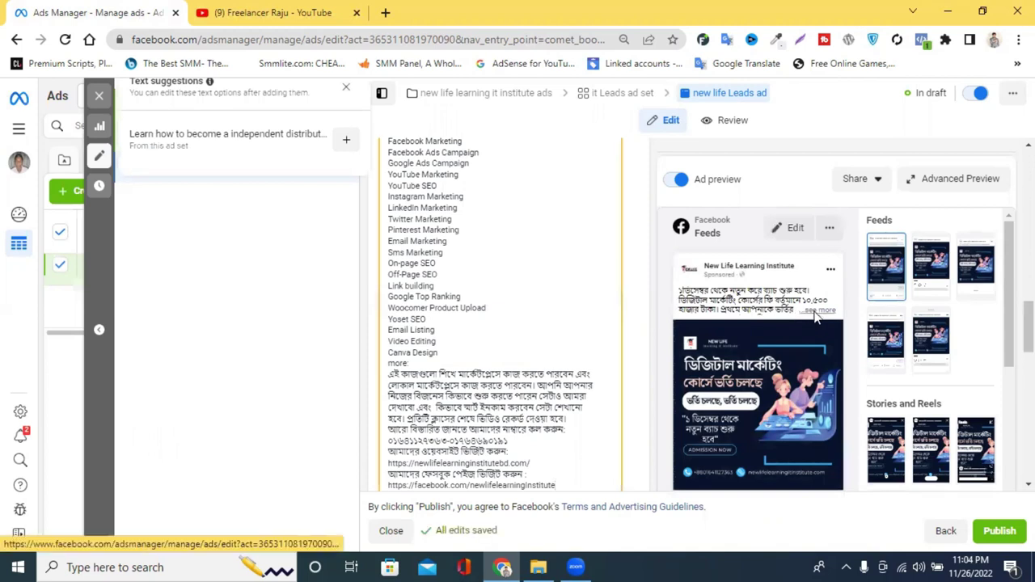
pyautogui.click(815, 314)
# Step: Move the closing paragraphs after "more:", with the contact details and links, from the primary text into the ad's description
pyautogui.scroll(-2, 733, 364)
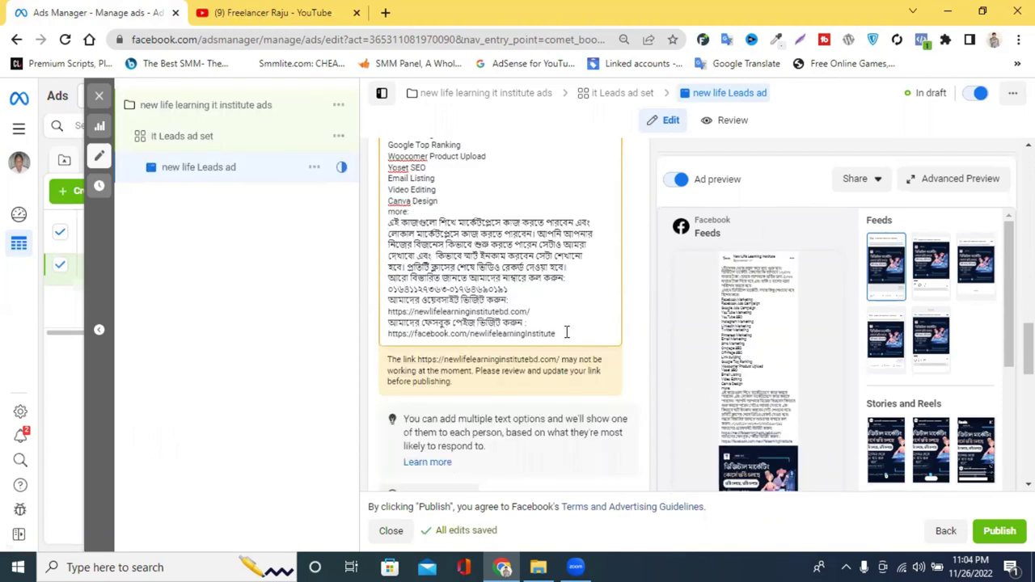
pyautogui.moveTo(556, 333); pyautogui.dragTo(385, 231)
pyautogui.rightClick(478, 247)
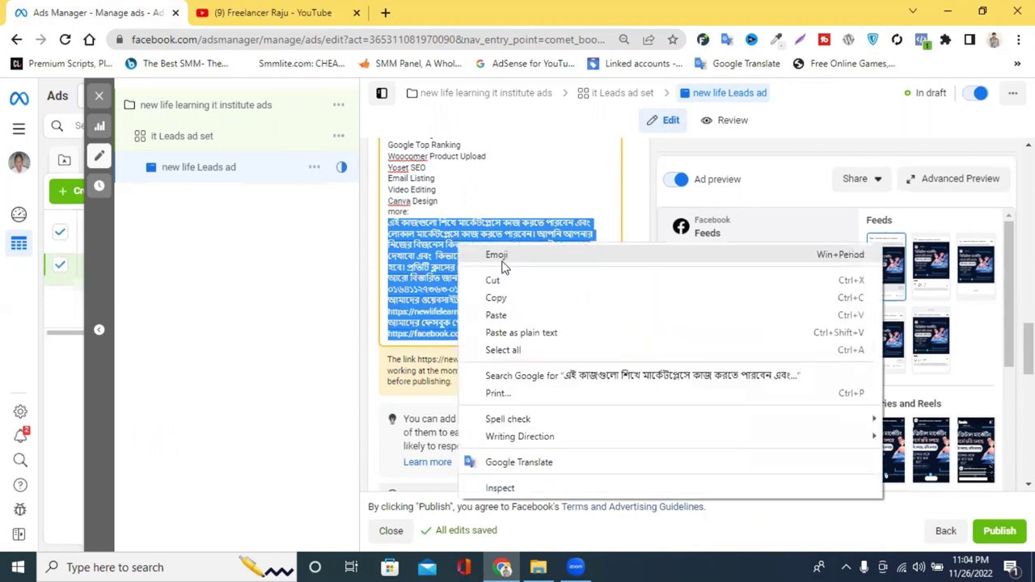
pyautogui.click(515, 282)
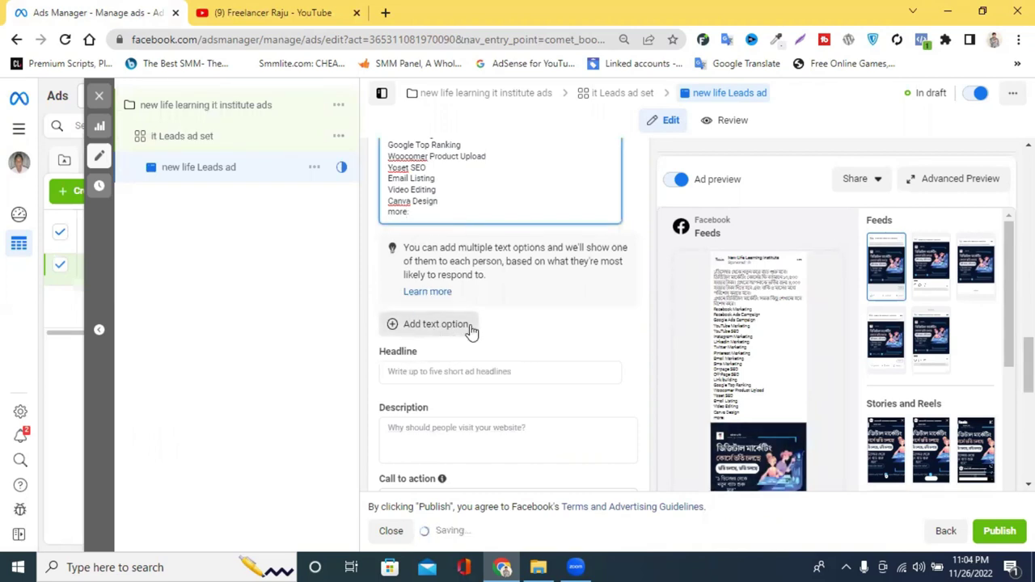
pyautogui.scroll(-2, 472, 328)
pyautogui.click(422, 279)
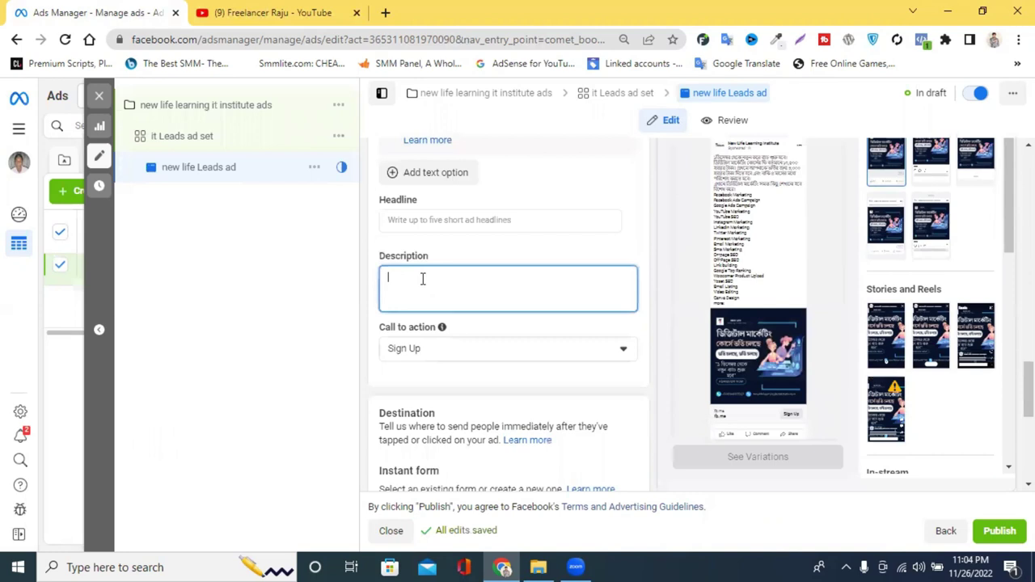
pyautogui.hotkey('ctrl', 'v')
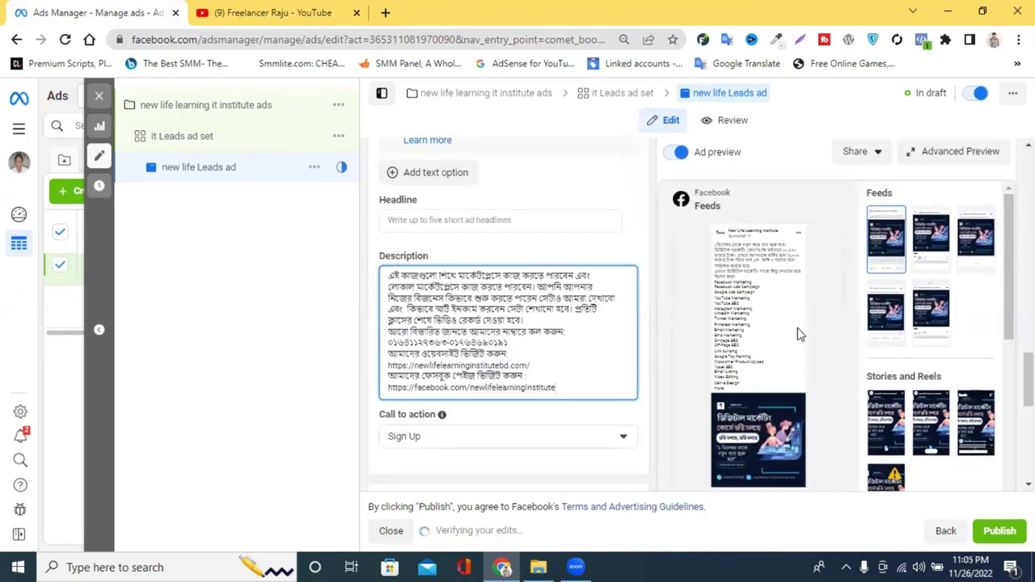
pyautogui.moveTo(557, 387); pyautogui.dragTo(389, 365)
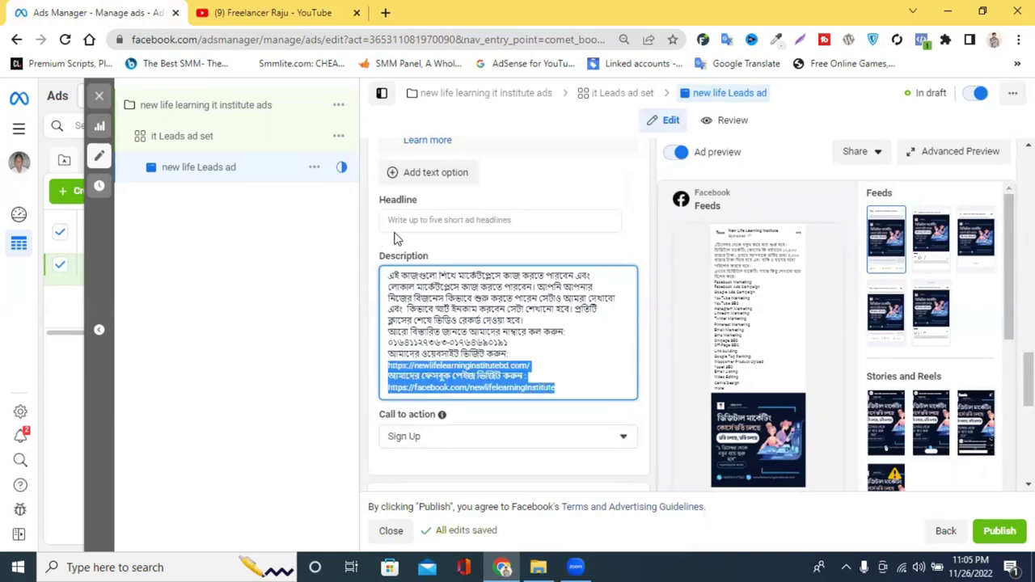
pyautogui.scroll(10, 396, 238)
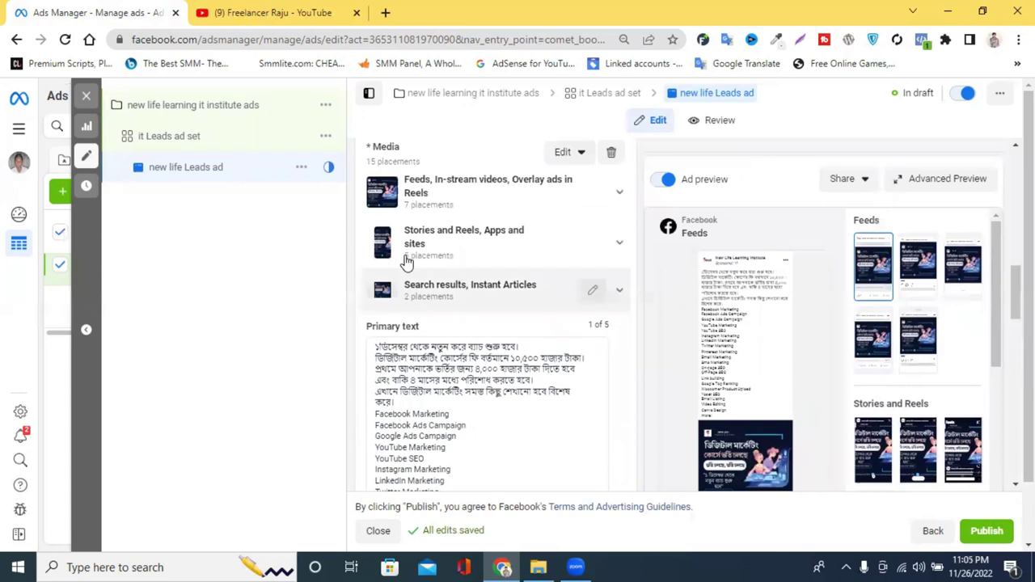
pyautogui.scroll(-5, 462, 307)
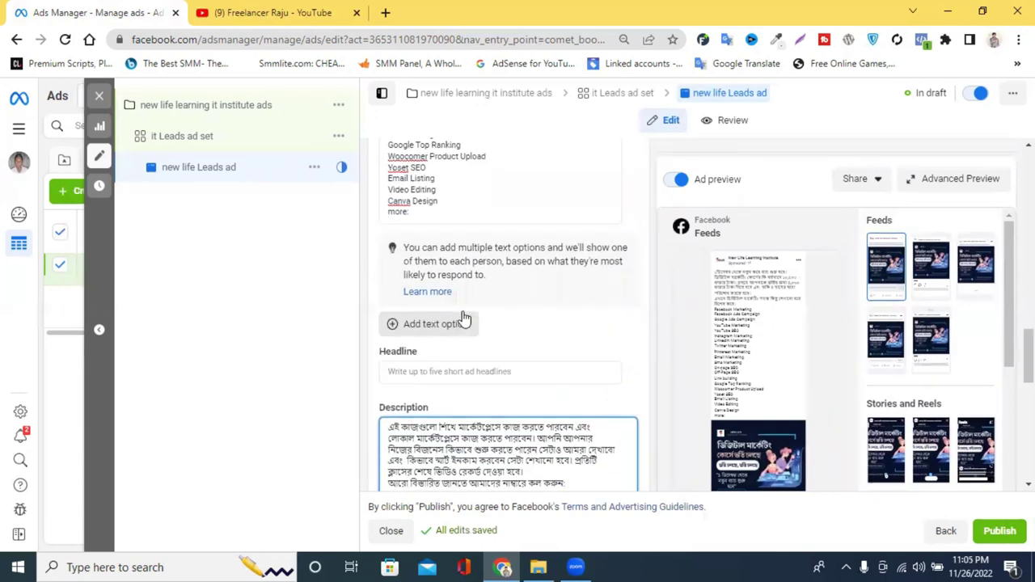
pyautogui.scroll(-2, 465, 318)
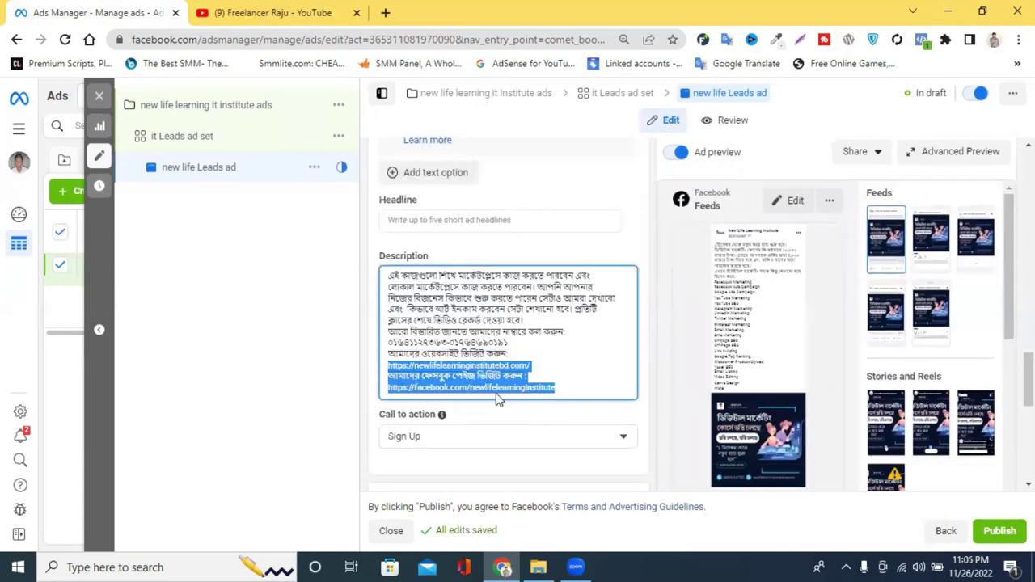
pyautogui.click(350, 338)
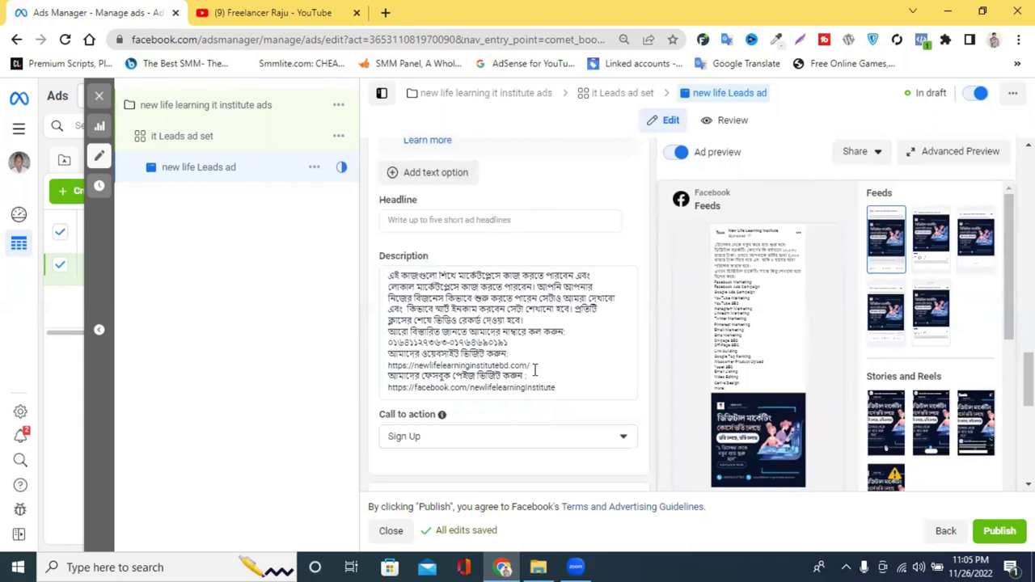
pyautogui.moveTo(566, 386); pyautogui.dragTo(437, 324)
# Step: Cut the entire course announcement out of the ad's primary text, from the opening batch-start line through "more:"
pyautogui.scroll(4, 438, 325)
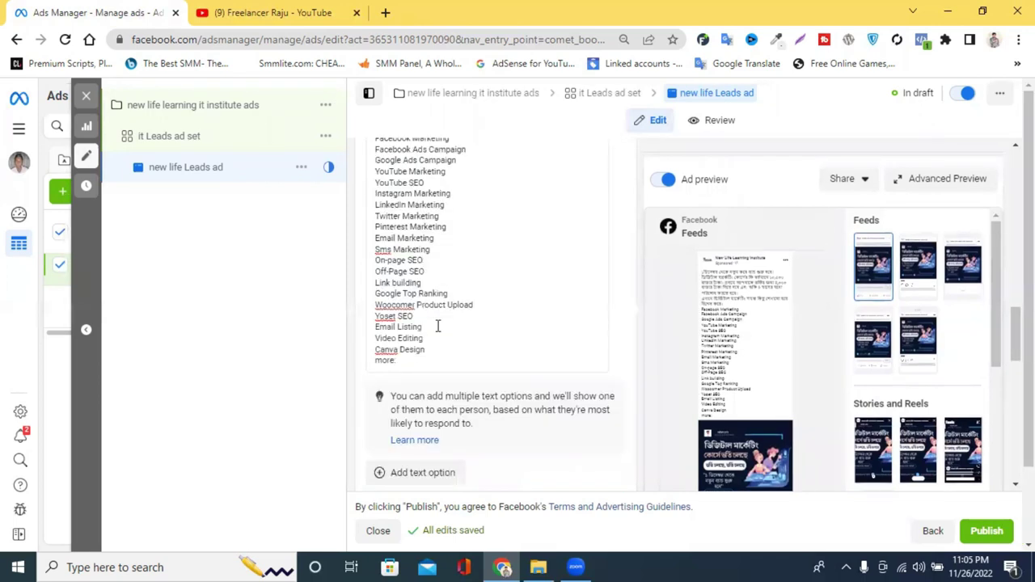
pyautogui.moveTo(408, 362); pyautogui.dragTo(374, 149)
pyautogui.rightClick(370, 154)
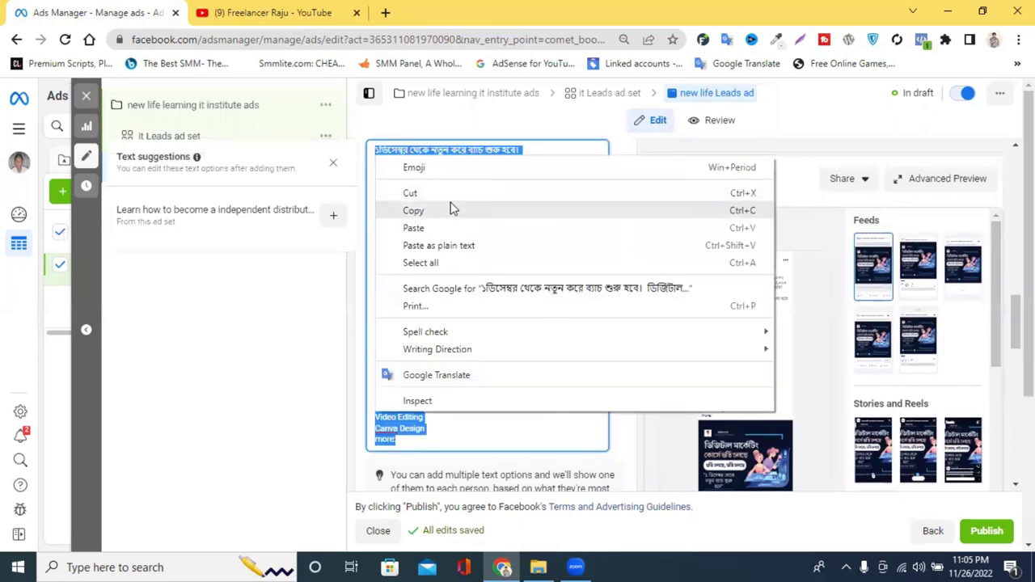
pyautogui.click(461, 194)
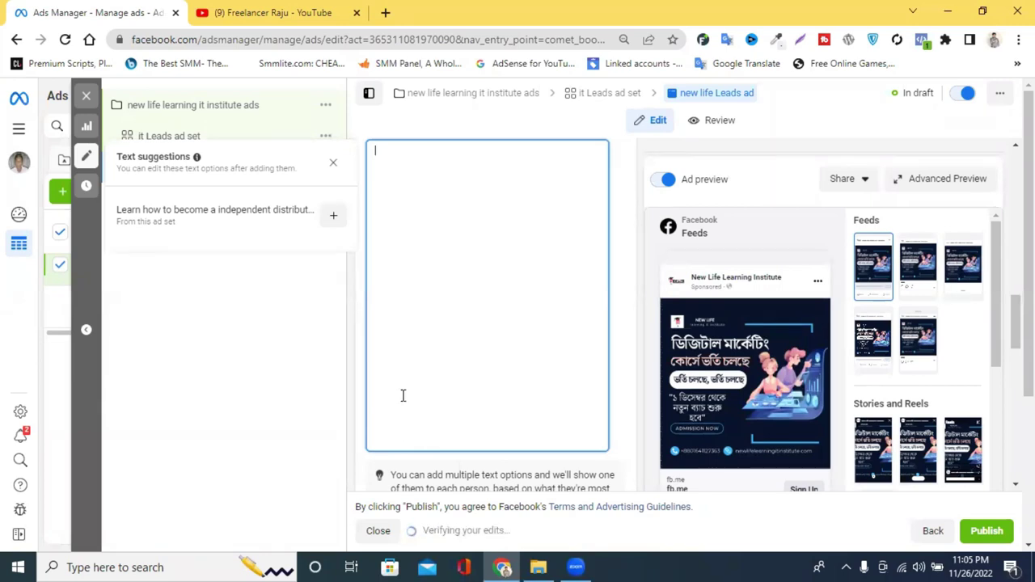
# Step: Paste the cut course announcement back as the ad's primary text and expand the full text in the Facebook feed preview
pyautogui.hotkey('ctrl', 'v')
pyautogui.scroll(-10, 617, 404)
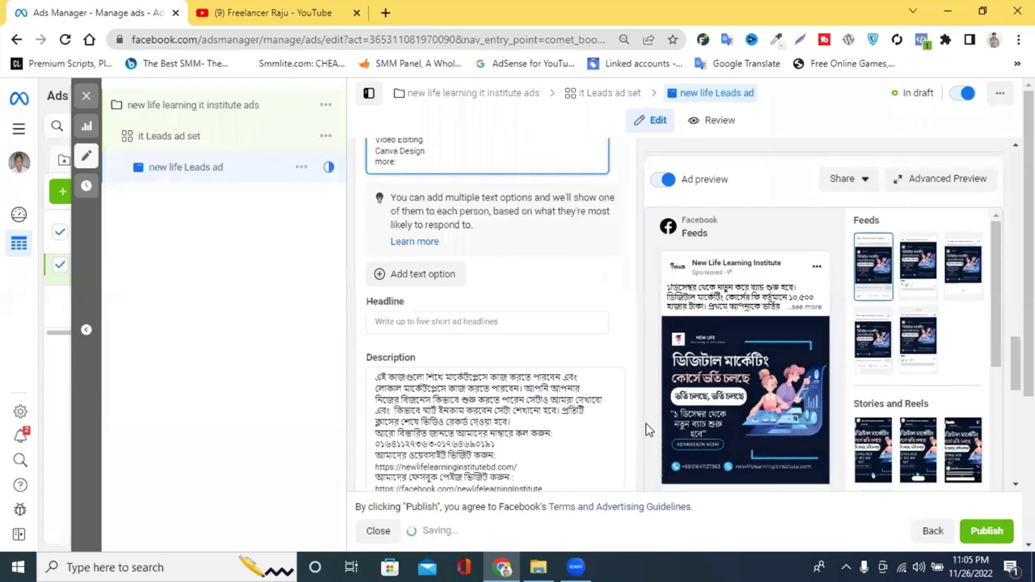
pyautogui.scroll(3, 663, 388)
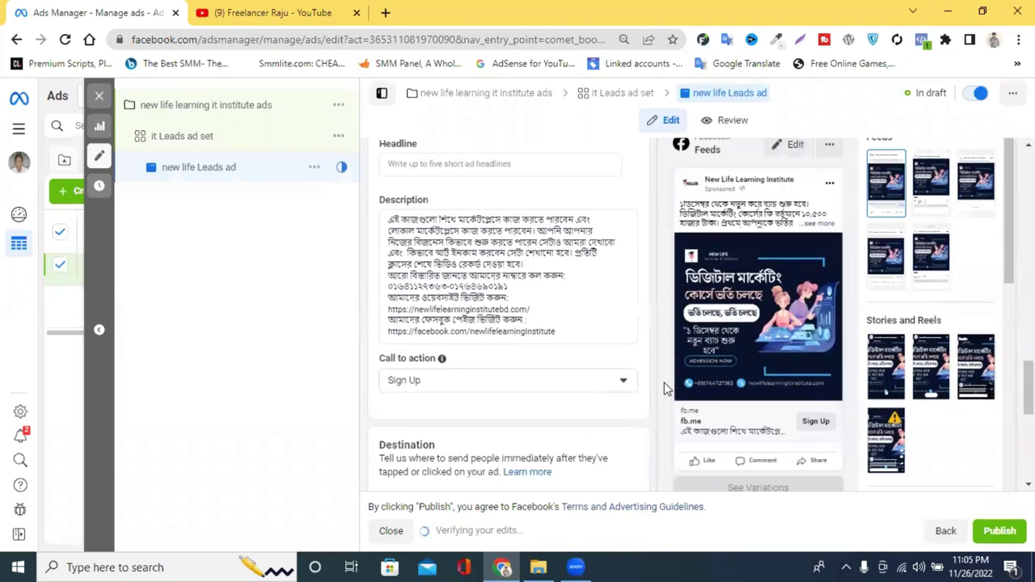
pyautogui.click(817, 313)
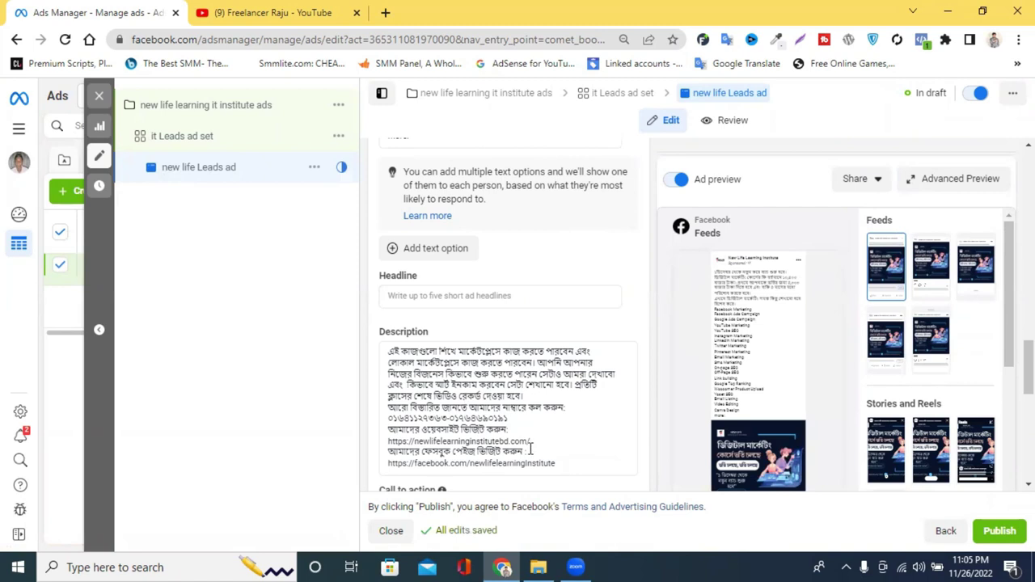
# Step: Cut all the text from the ad's description and paste it into a second primary text option
pyautogui.moveTo(558, 460); pyautogui.dragTo(374, 357)
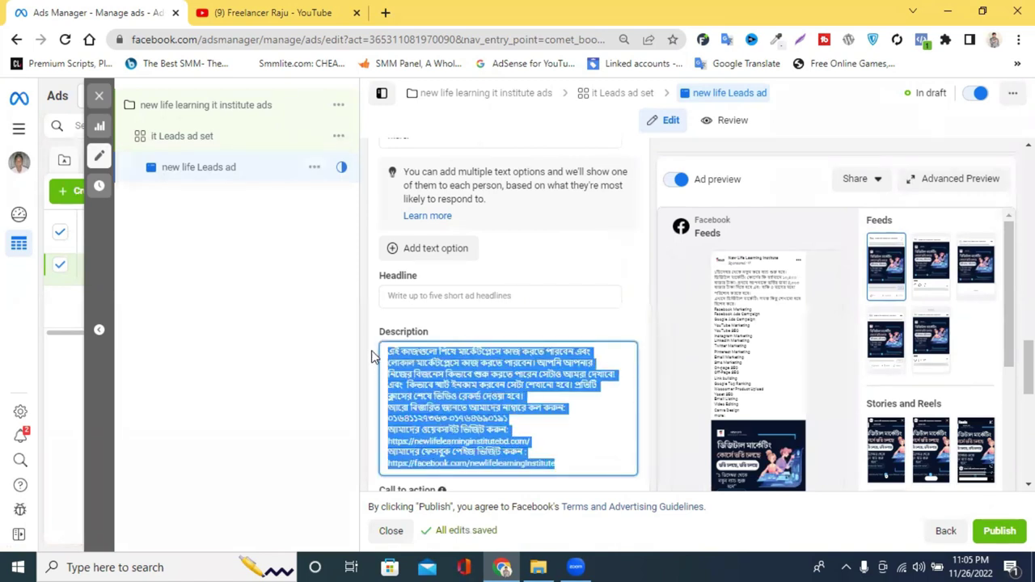
pyautogui.rightClick(455, 369)
pyautogui.click(514, 154)
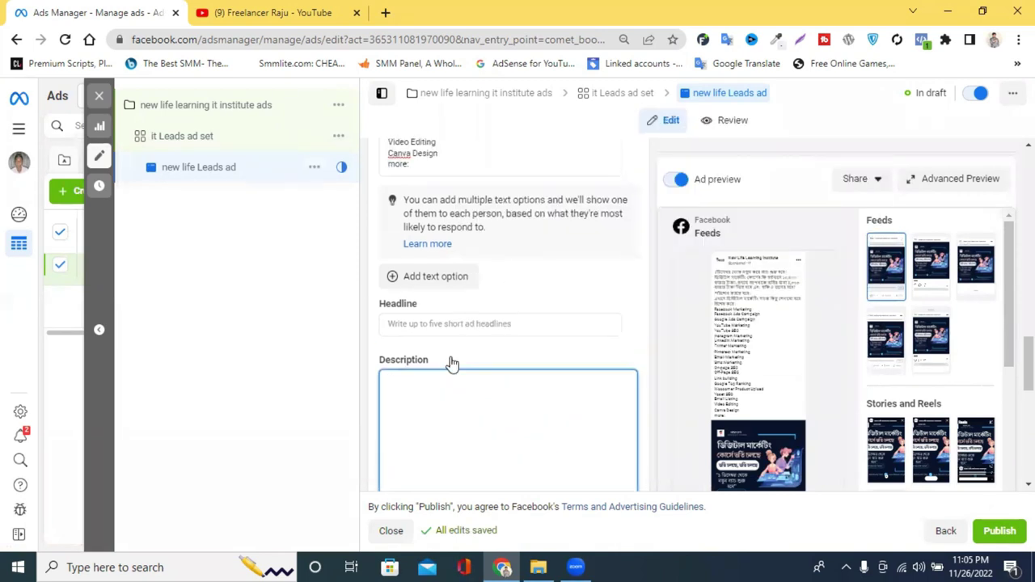
pyautogui.scroll(3, 452, 364)
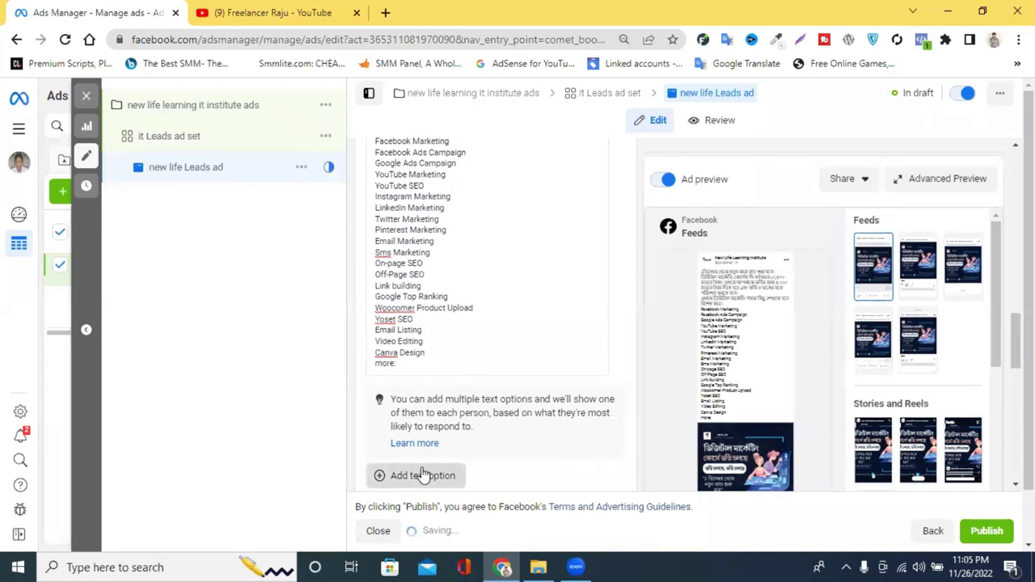
pyautogui.click(422, 471)
pyautogui.click(413, 394)
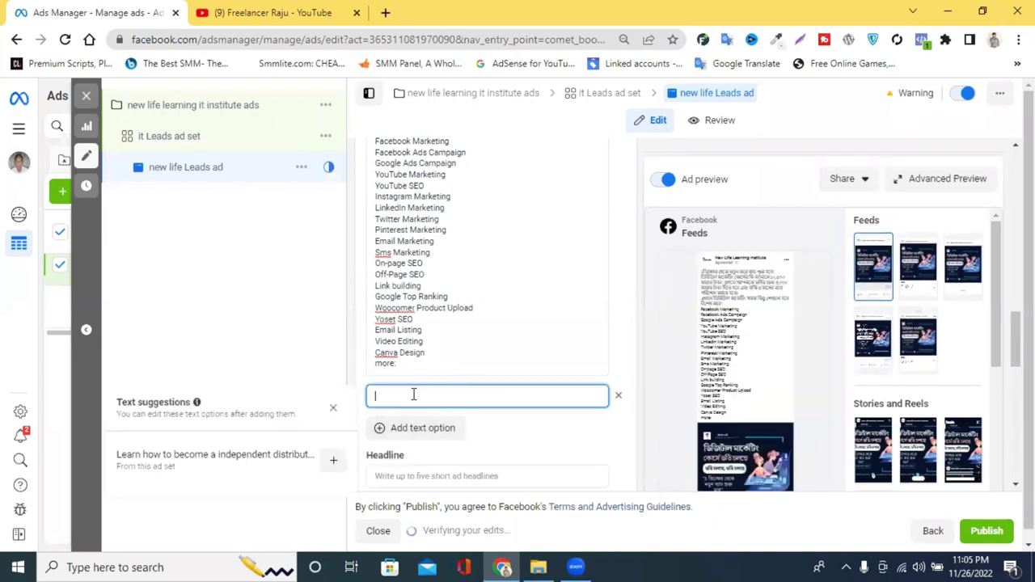
pyautogui.hotkey('ctrl', 'v')
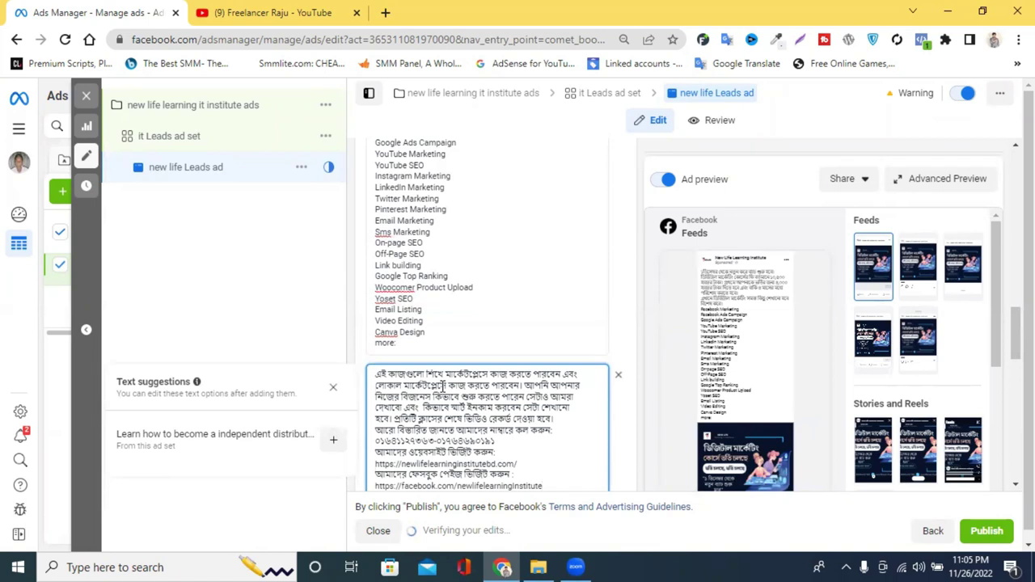
pyautogui.scroll(-3, 443, 386)
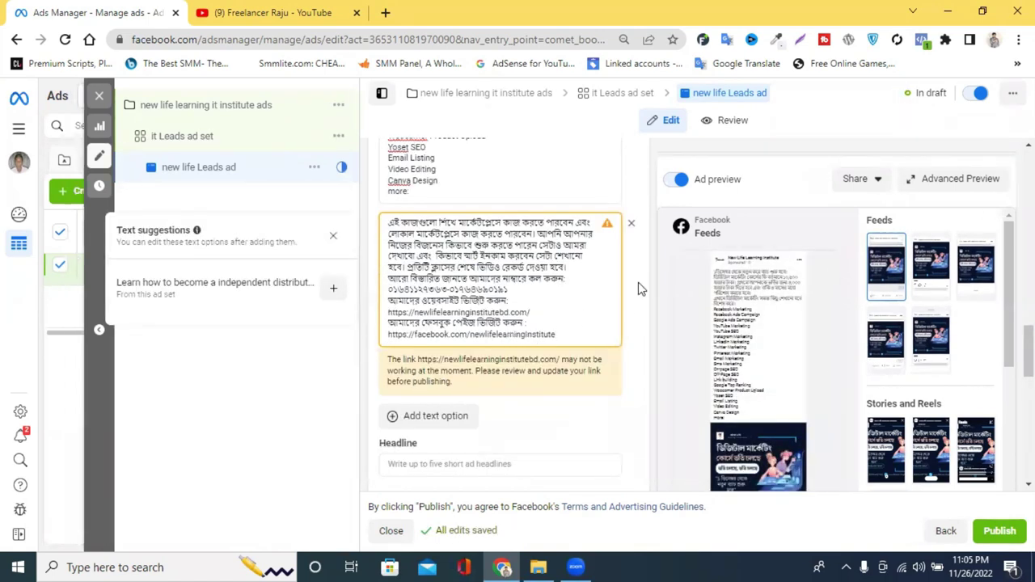
# Step: Remove the second primary text option and paste the cut closing paragraphs back into the ad's description
pyautogui.click(635, 229)
pyautogui.click(635, 228)
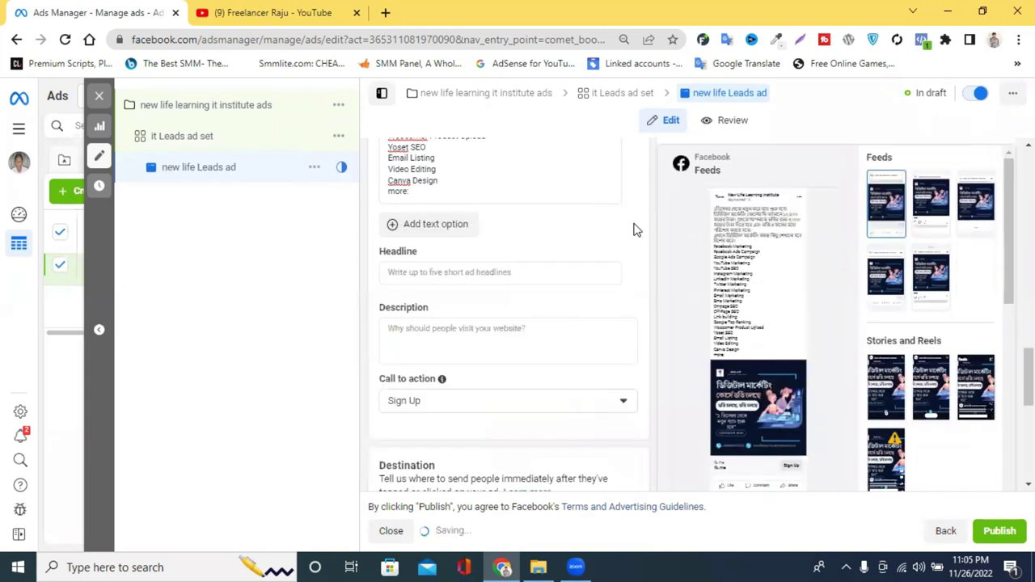
pyautogui.click(433, 336)
pyautogui.hotkey('ctrl', 'v')
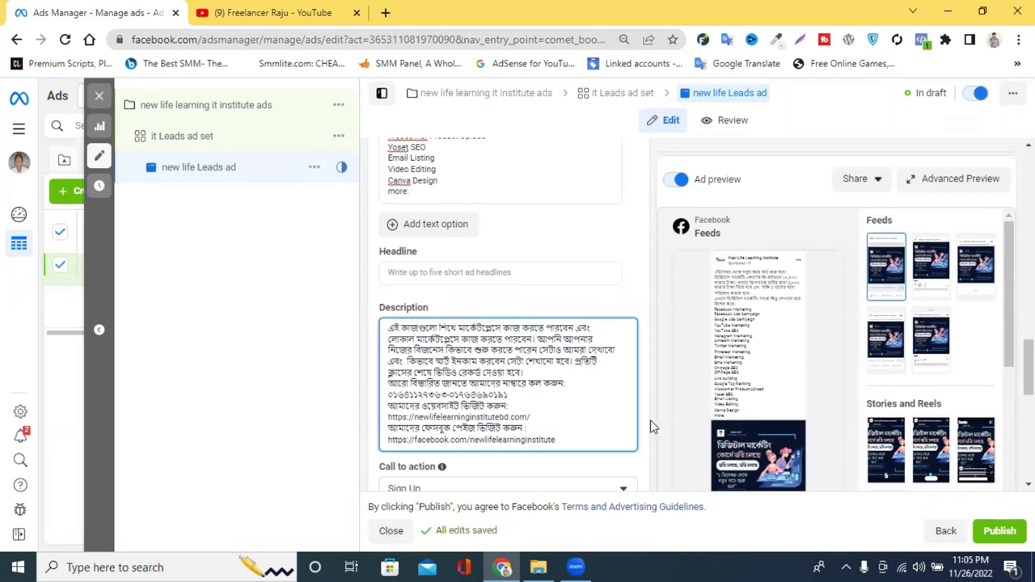
# Step: Delete the website and Facebook page invitation lines with their links from the end of the ad's description
pyautogui.scroll(-2, 436, 372)
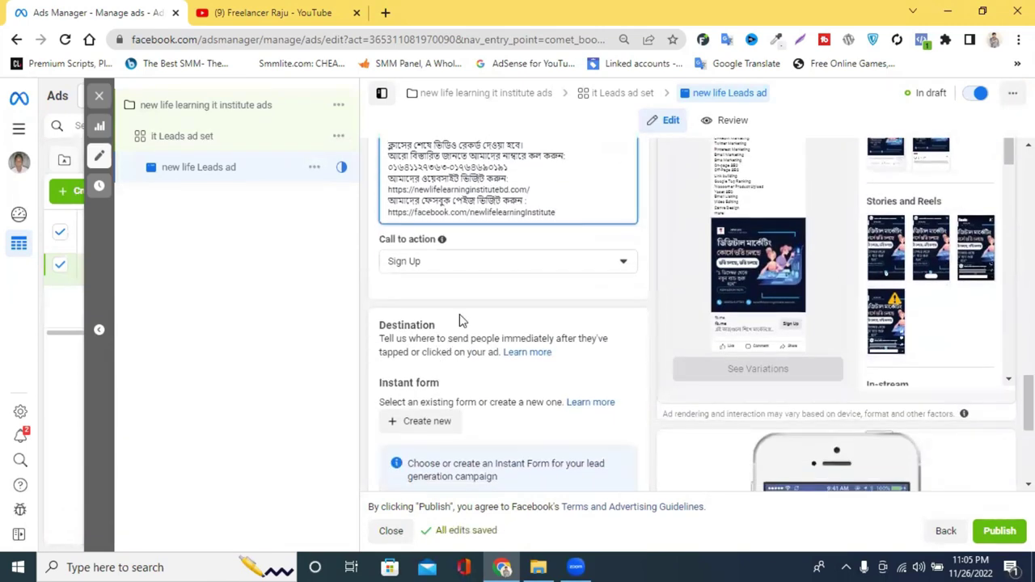
pyautogui.scroll(3, 524, 294)
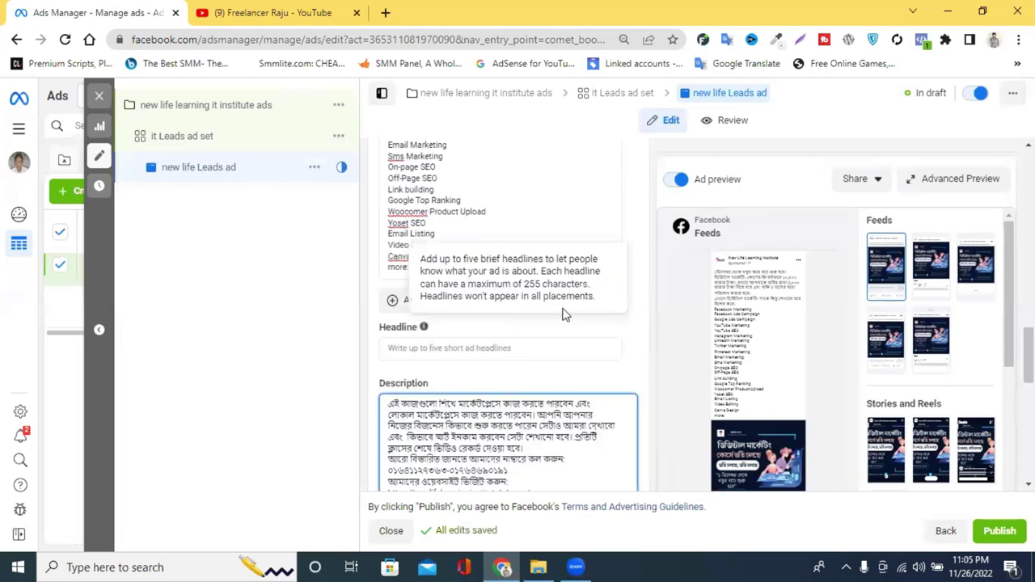
pyautogui.scroll(-3, 659, 356)
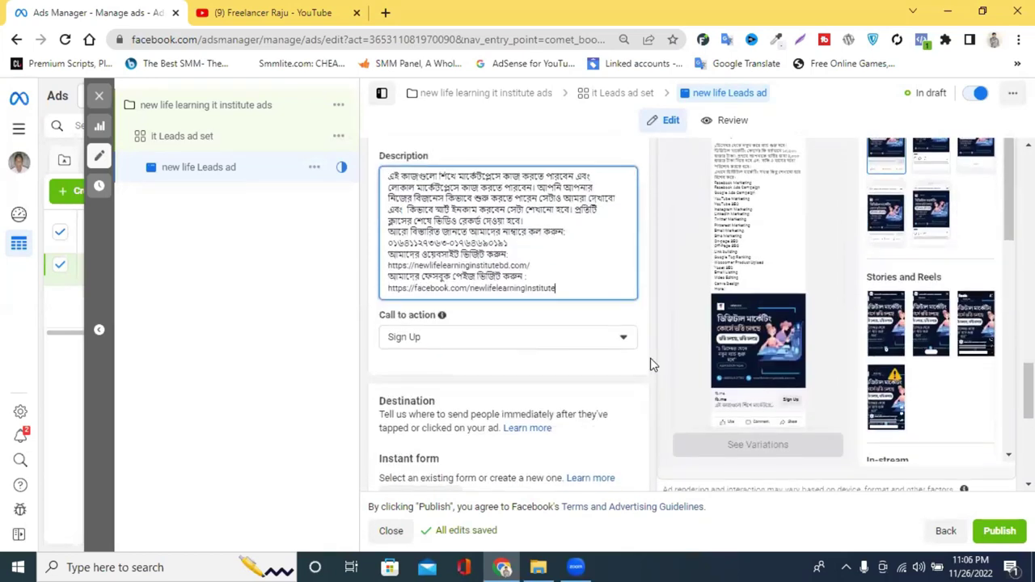
pyautogui.scroll(-1, 653, 365)
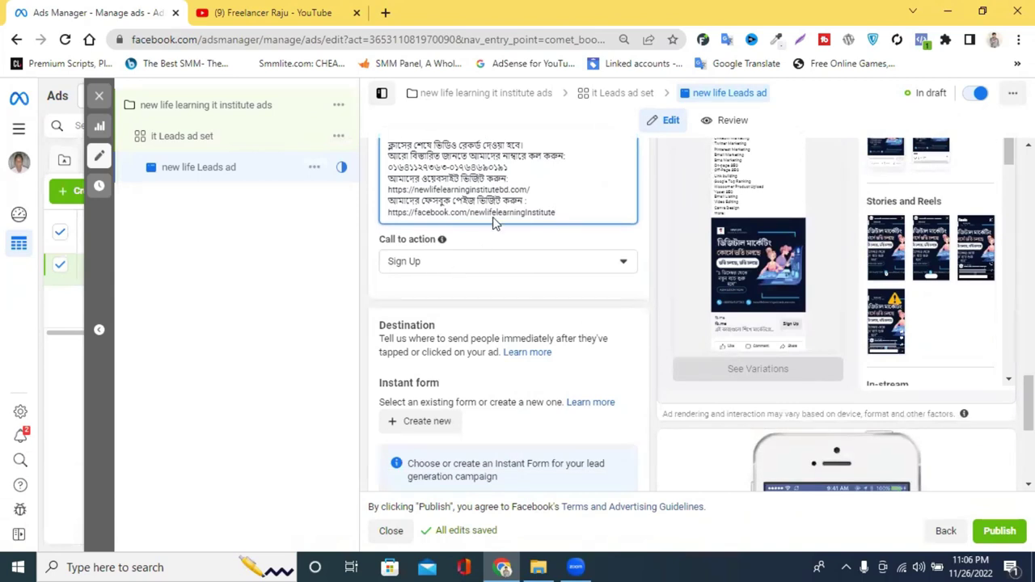
pyautogui.scroll(1, 457, 268)
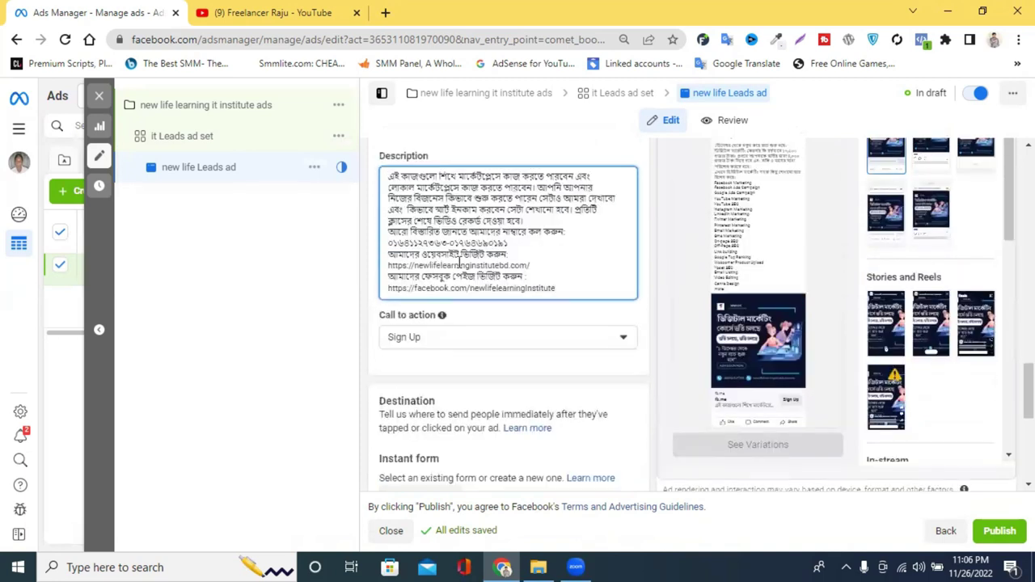
pyautogui.moveTo(562, 284); pyautogui.dragTo(385, 275)
pyautogui.press('BackSpace')
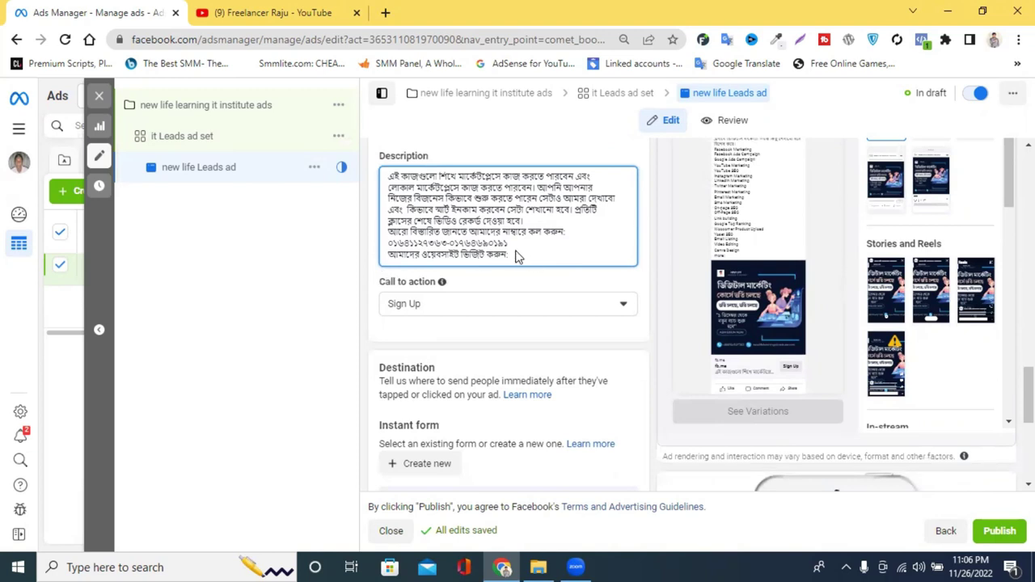
pyautogui.keyDown('shift'); pyautogui.click(380, 254); pyautogui.keyUp('shift')
pyautogui.press('BackSpace')
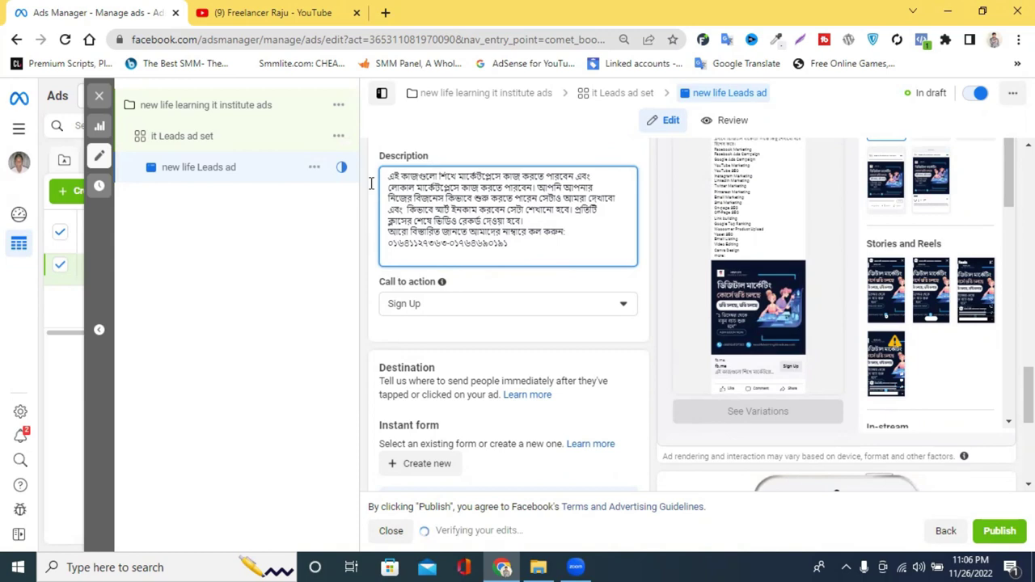
# Step: Move all the remaining description text to a new line after "more:" at the end of the primary text
pyautogui.hotkey('ctrl', 'a')
pyautogui.rightClick(439, 198)
pyautogui.click(489, 232)
pyautogui.press('BackSpace')
pyautogui.scroll(10, 483, 243)
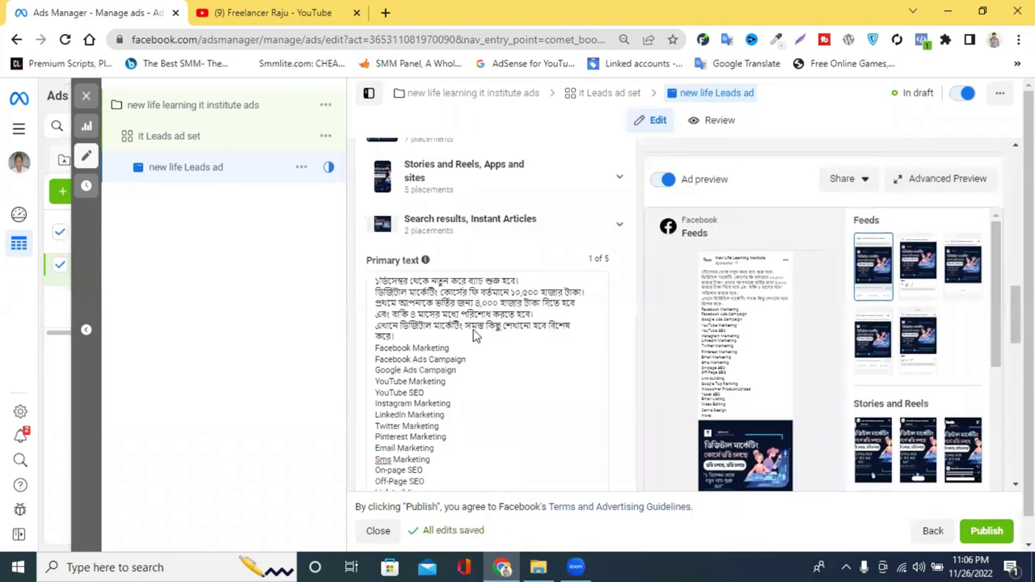
pyautogui.scroll(-2, 453, 414)
pyautogui.click(420, 422)
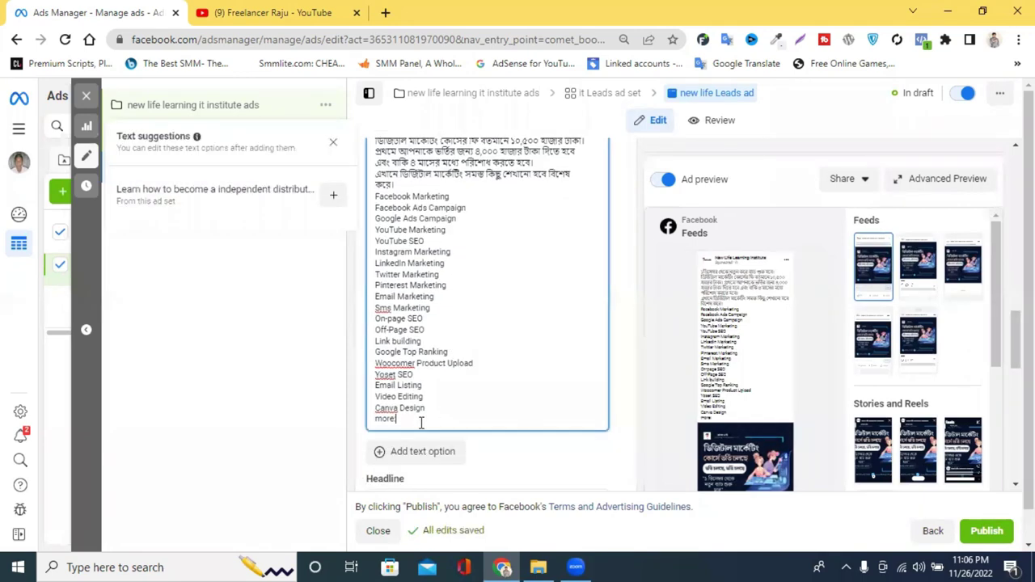
pyautogui.press('Return')
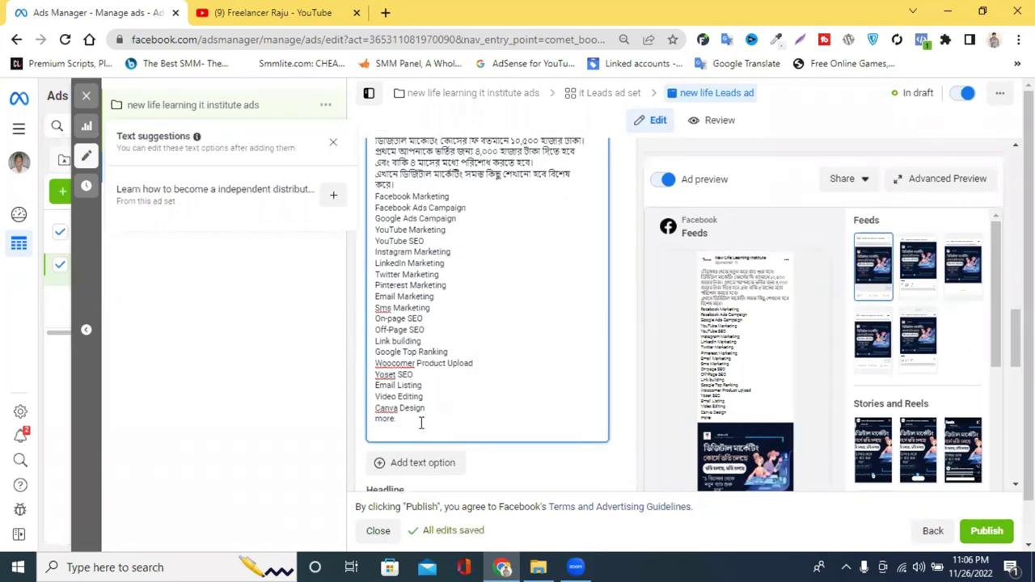
pyautogui.hotkey('ctrl', 'v')
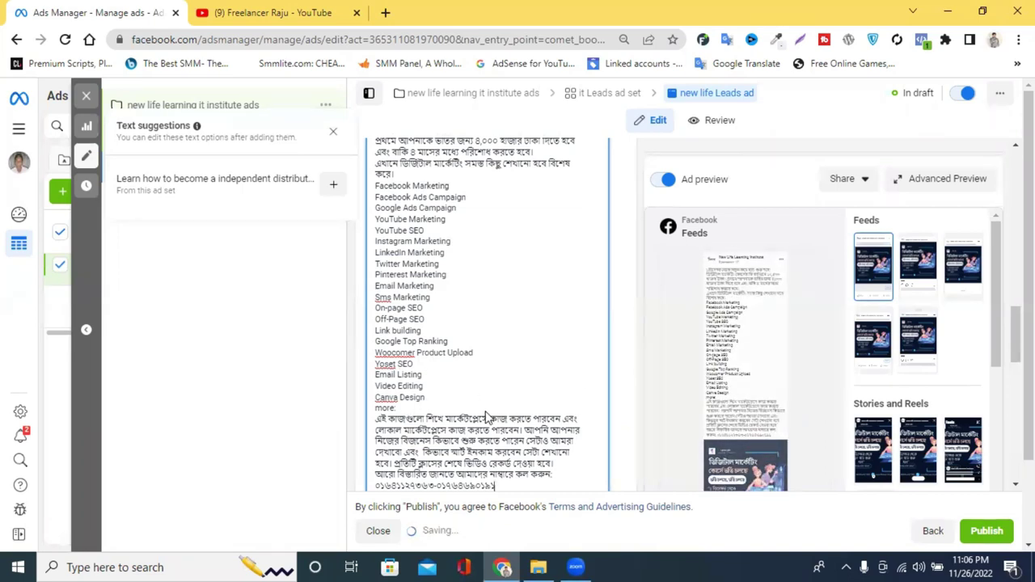
# Step: Enter "Free Digi" as the beginning of the ad's headline
pyautogui.scroll(-10, 518, 396)
pyautogui.scroll(3, 486, 407)
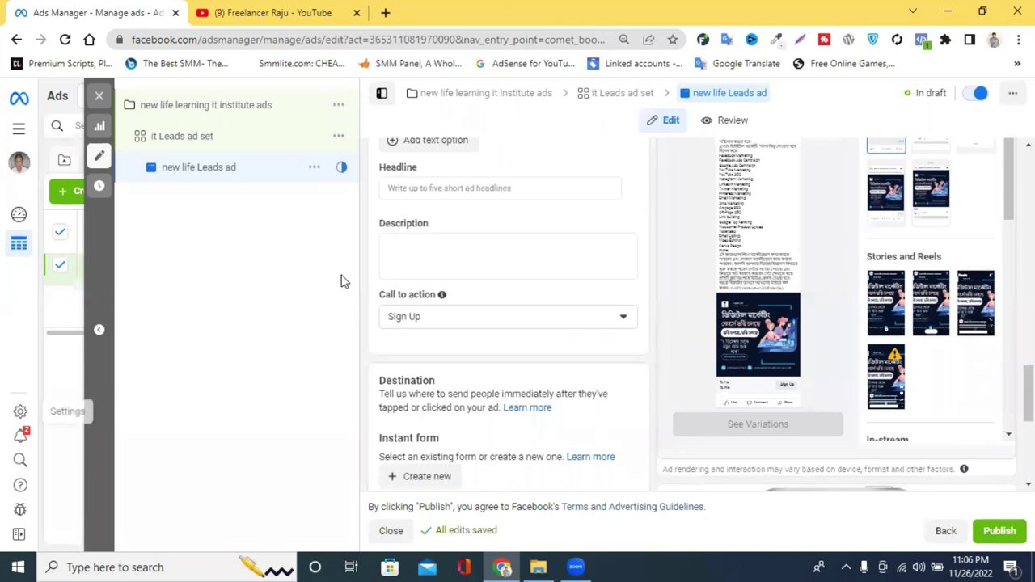
pyautogui.scroll(-5, 759, 356)
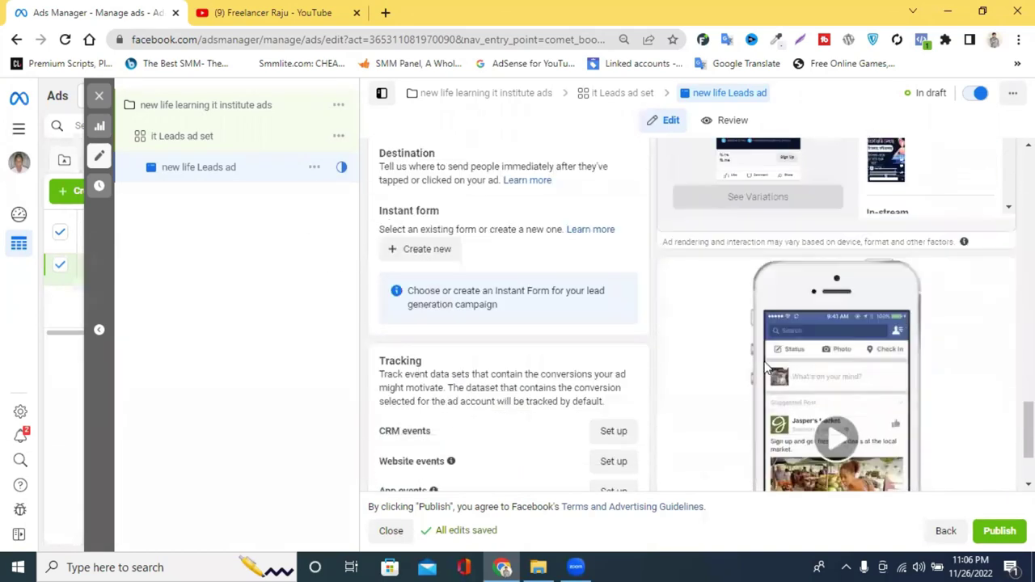
pyautogui.scroll(3, 739, 377)
pyautogui.scroll(4, 495, 330)
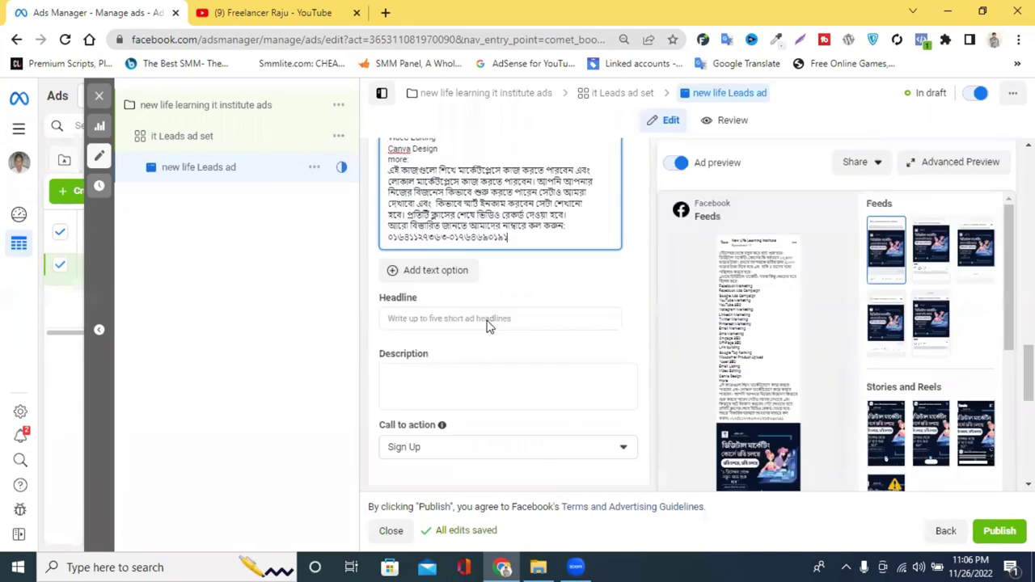
pyautogui.click(436, 363)
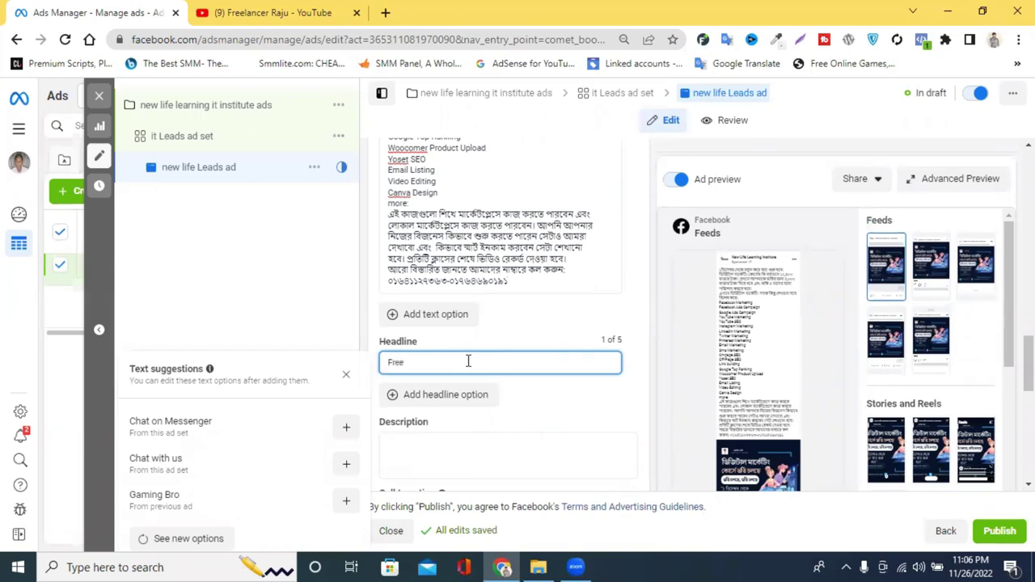
pyautogui.write('Free')
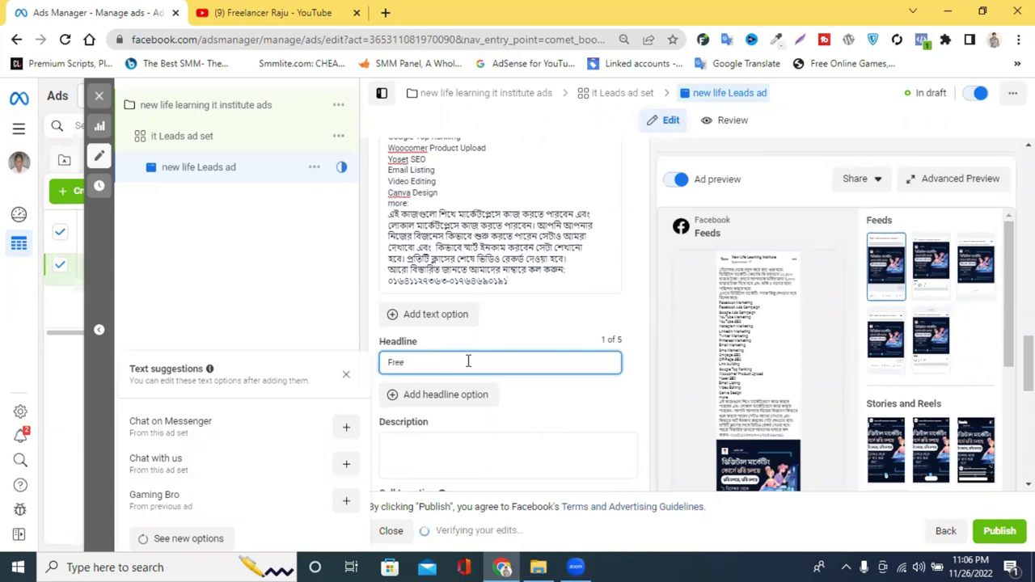
pyautogui.press('BackSpace')
pyautogui.press('BackSpace')
pyautogui.press('BackSpace')
pyautogui.write('Free Digi')
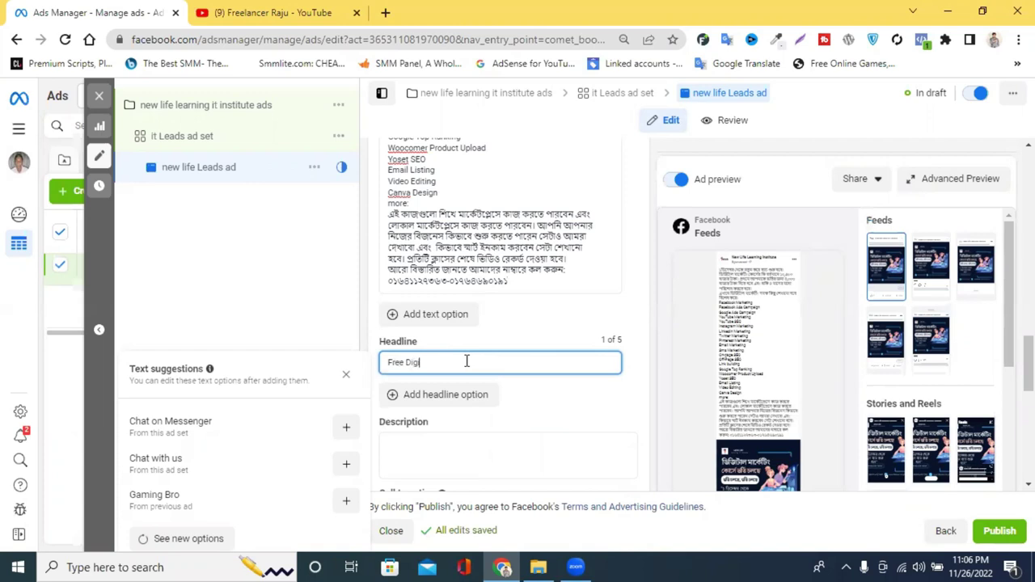
# Step: Enter "Free Digital Marketing" as the ad's headline
pyautogui.write('tal Mark')
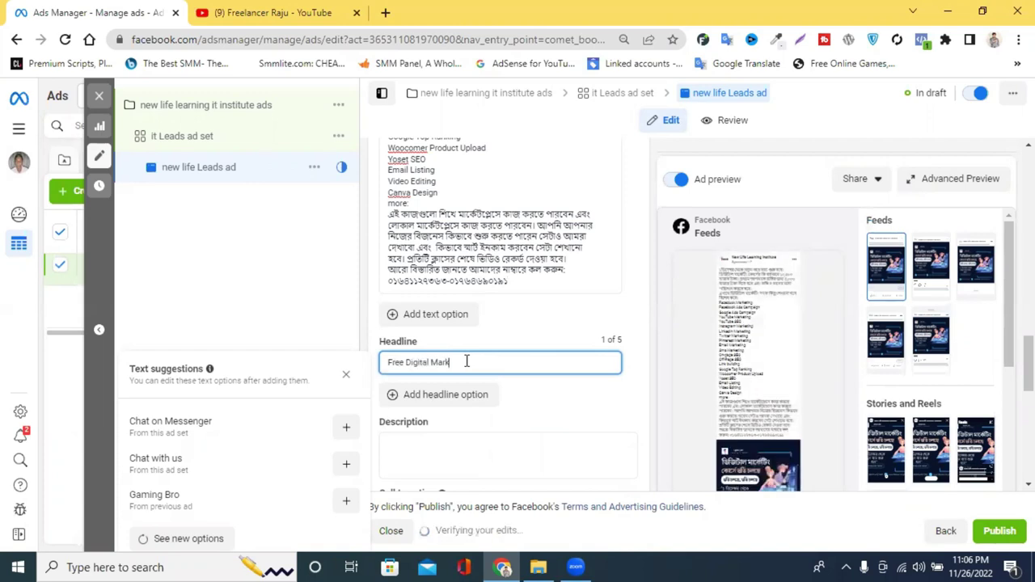
pyautogui.write('et')
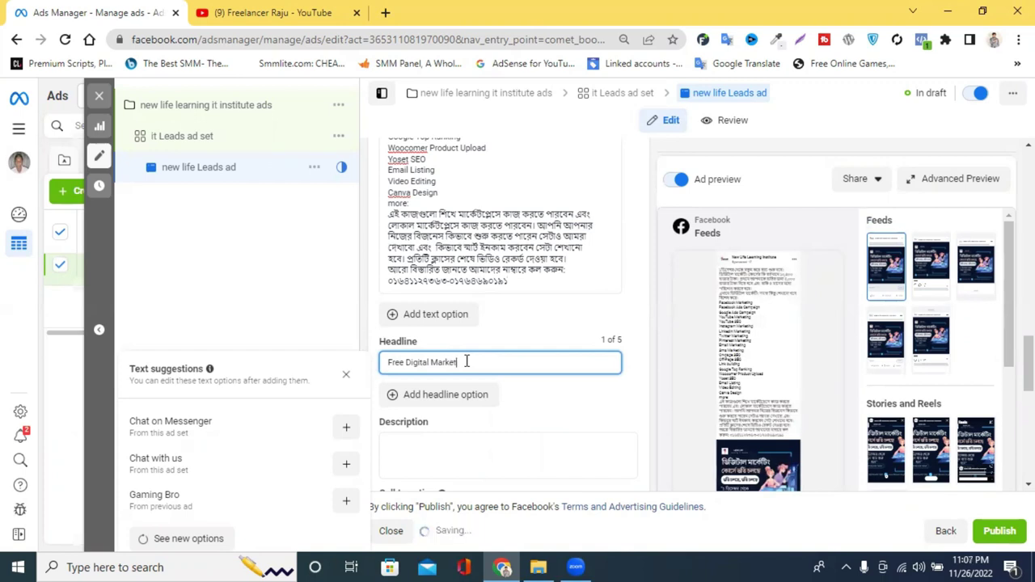
pyautogui.write('ing')
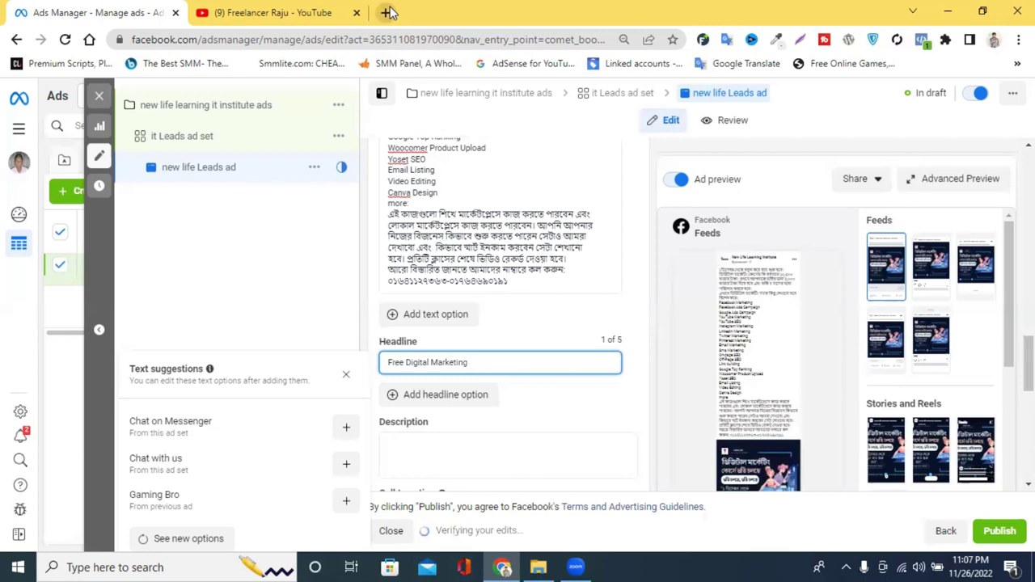
# Step: Switch to Google Translate in a new tab and dictate "যারা ফ্রিতে ডিজিটাল মার্কেটিং শিখতে চান নিচের ফর্মটি পূরণ করুন বা সাইন আপ করুন" as Bengali source text
pyautogui.click(388, 12)
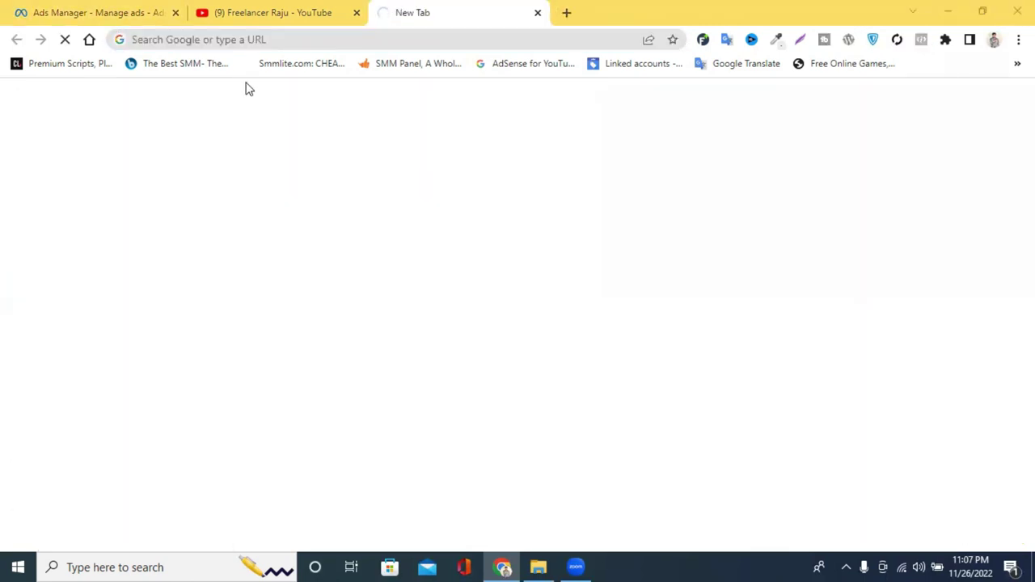
pyautogui.click(731, 68)
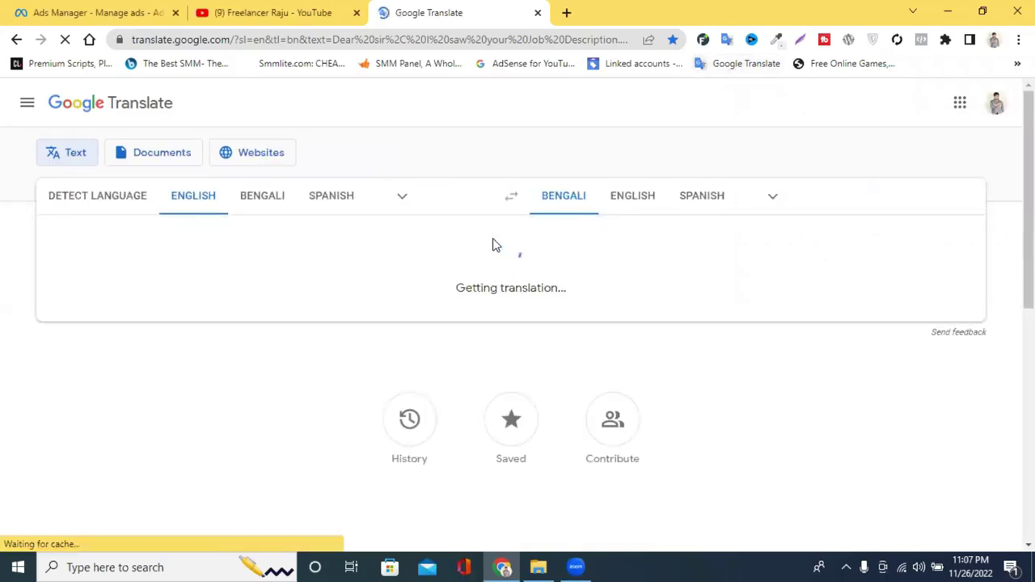
pyautogui.click(494, 244)
pyautogui.click(291, 209)
pyautogui.click(63, 321)
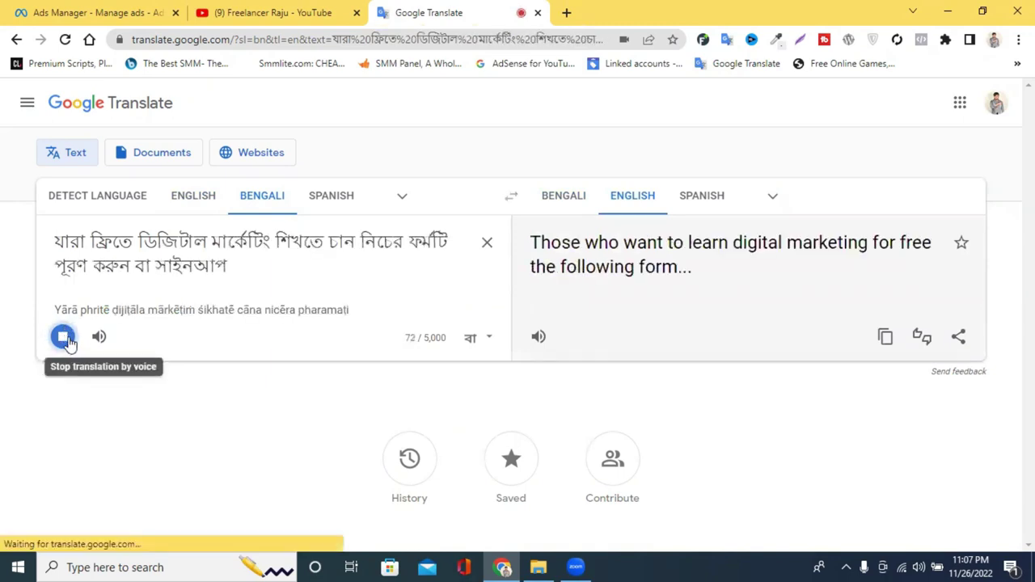
pyautogui.click(63, 338)
# Step: Shorten the Bengali source text to "ফ্রিতে ডিজিটাল মার্কেটিং শিখতে চান সাইন আপ করুন"
pyautogui.moveTo(130, 267); pyautogui.dragTo(364, 251)
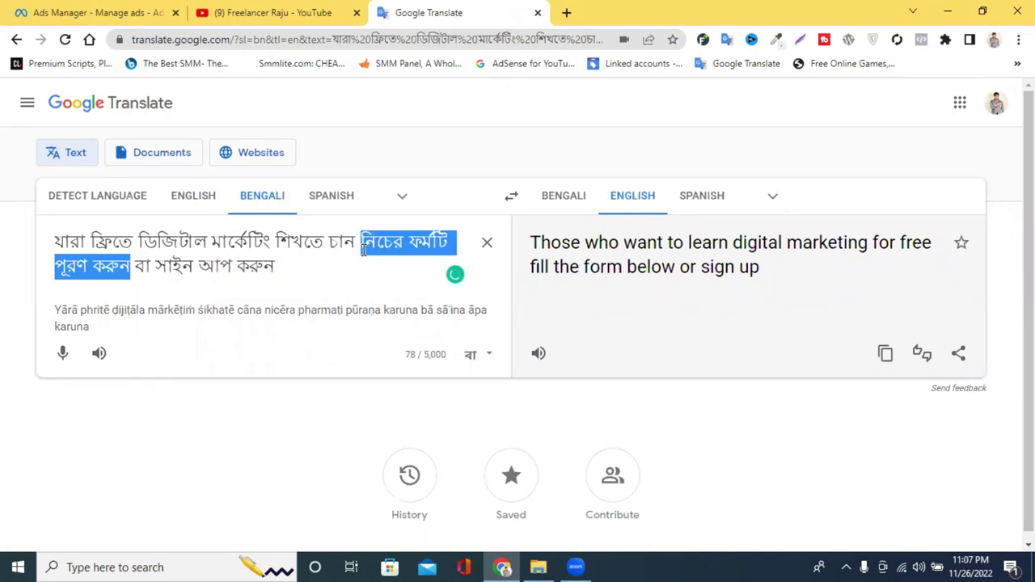
pyautogui.press('BackSpace')
pyautogui.doubleClick(365, 242)
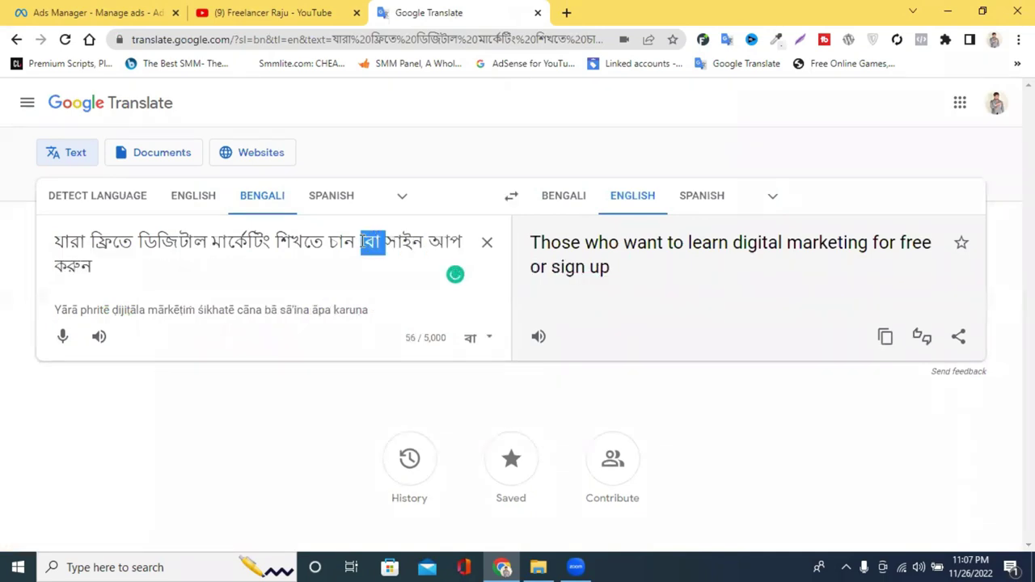
pyautogui.press('BackSpace')
pyautogui.click(111, 259)
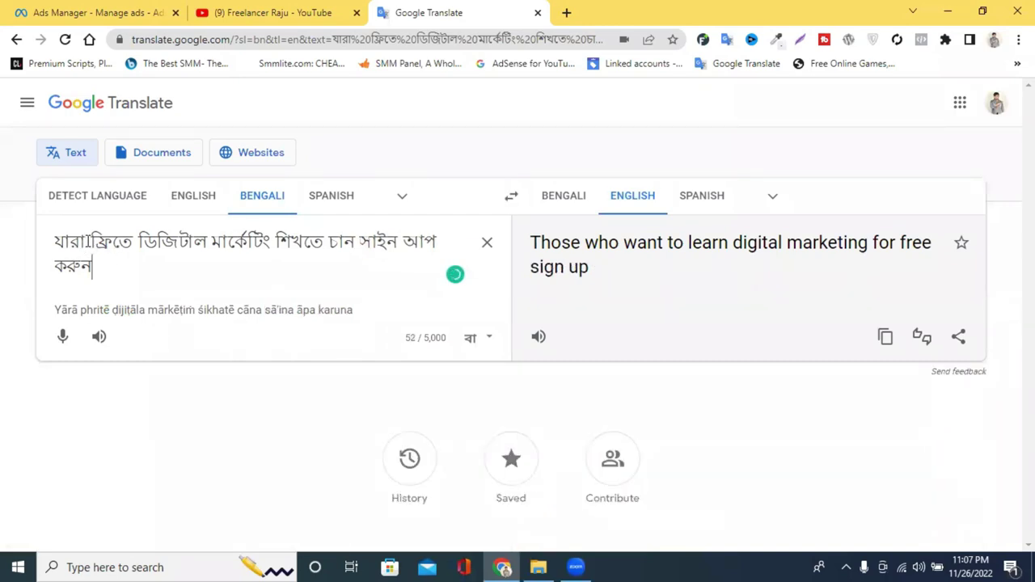
pyautogui.moveTo(90, 240); pyautogui.dragTo(57, 238)
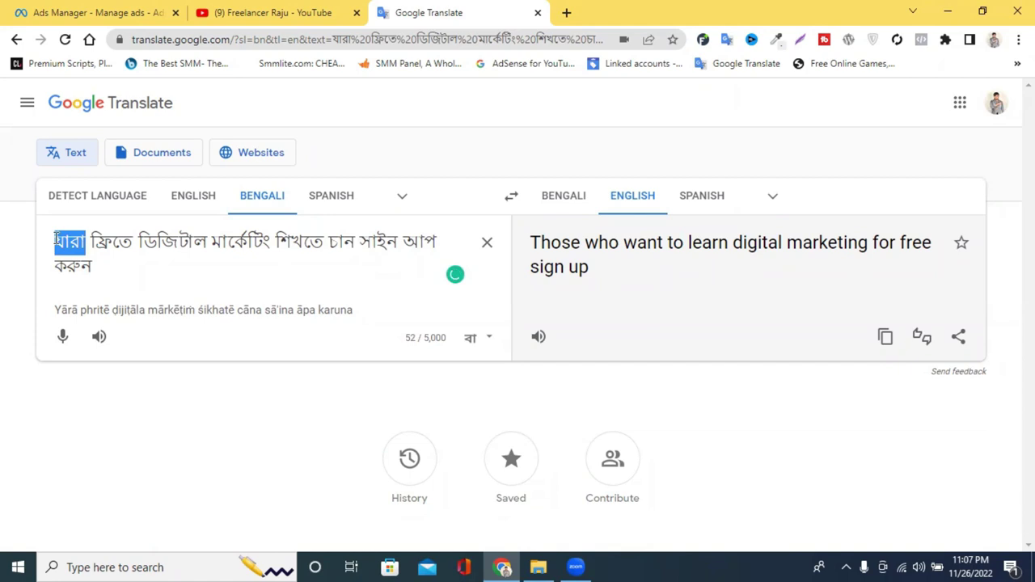
pyautogui.press('BackSpace')
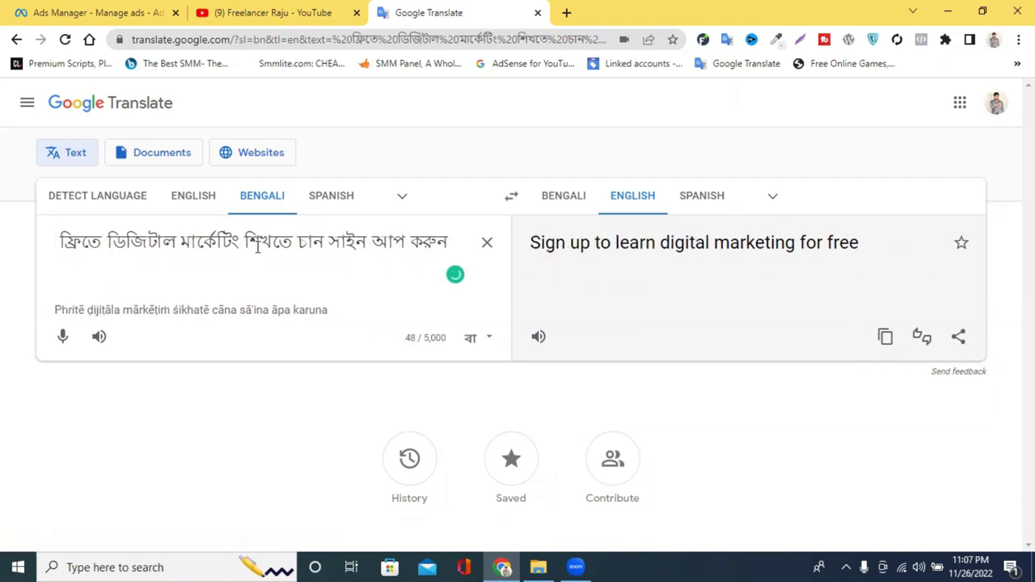
# Step: Copy the shortened Bengali phrase and replace the ad's headline in Ads Manager with "ফ্রিতে ডিজিটাল মার্কেটিং শিখতে চান সাইন আপ করুন"
pyautogui.tripleClick(219, 240)
pyautogui.rightClick(216, 242)
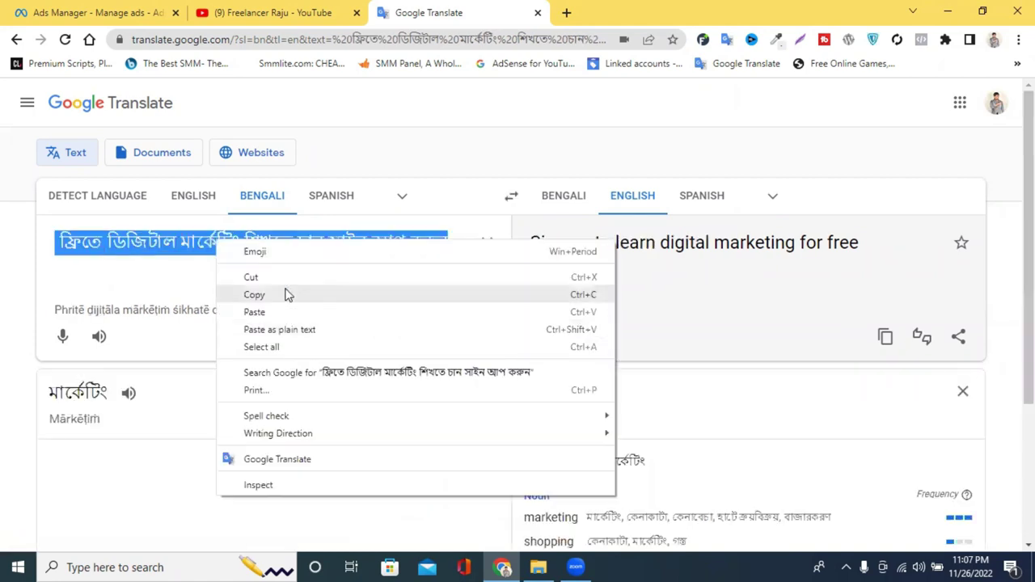
pyautogui.click(284, 294)
pyautogui.click(271, 12)
pyautogui.click(67, 12)
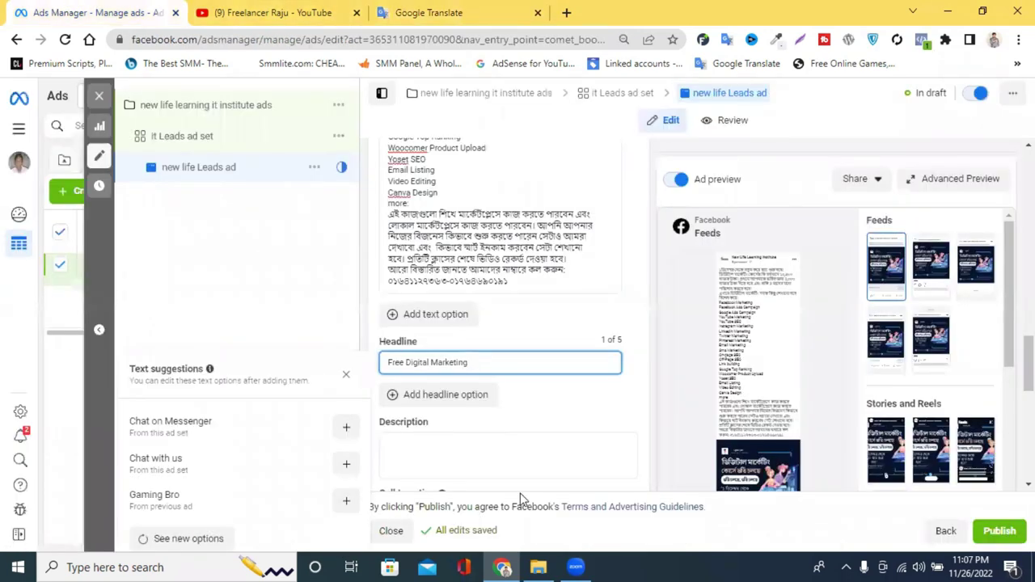
pyautogui.tripleClick(490, 362)
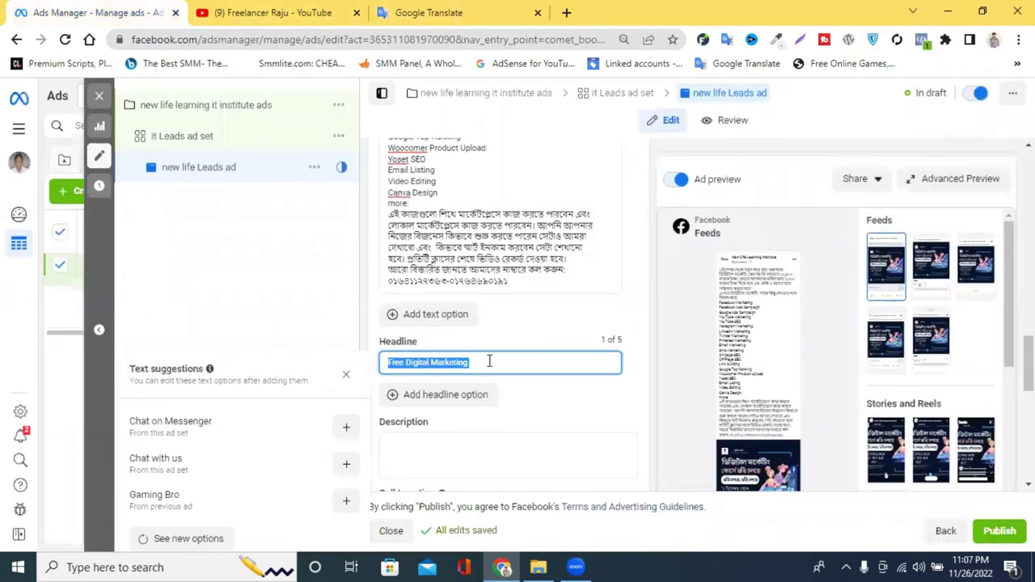
pyautogui.hotkey('ctrl', 'v')
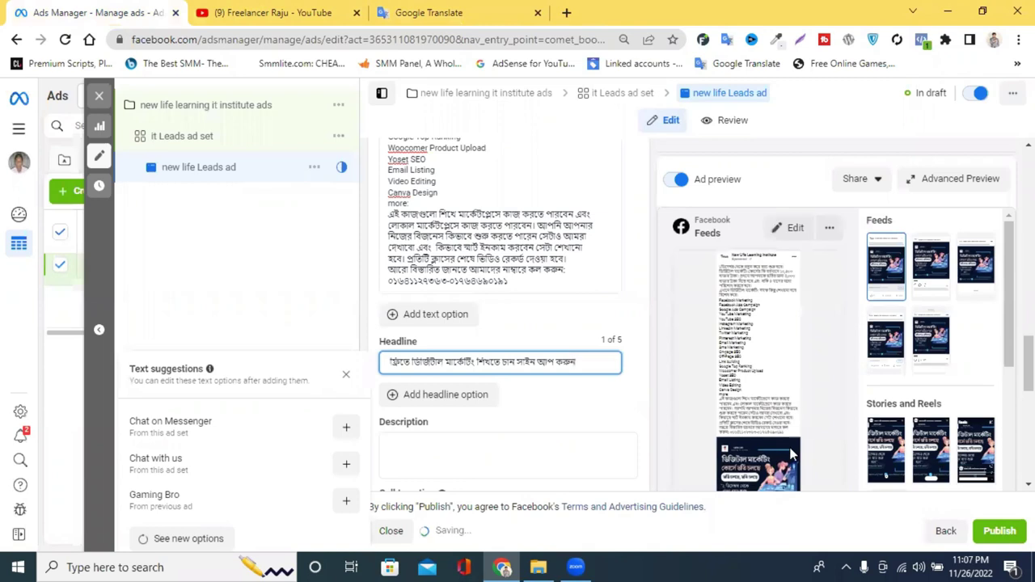
# Step: Review the ad's summary and its Facebook feed preview with the new headline
pyautogui.scroll(-4, 809, 428)
pyautogui.scroll(-3, 801, 413)
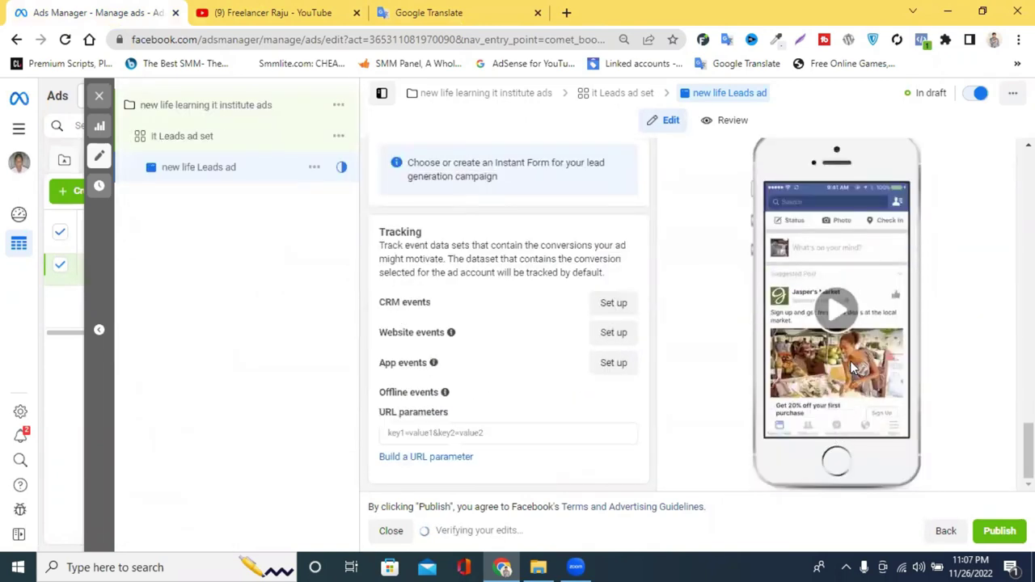
pyautogui.scroll(3, 850, 361)
pyautogui.click(732, 121)
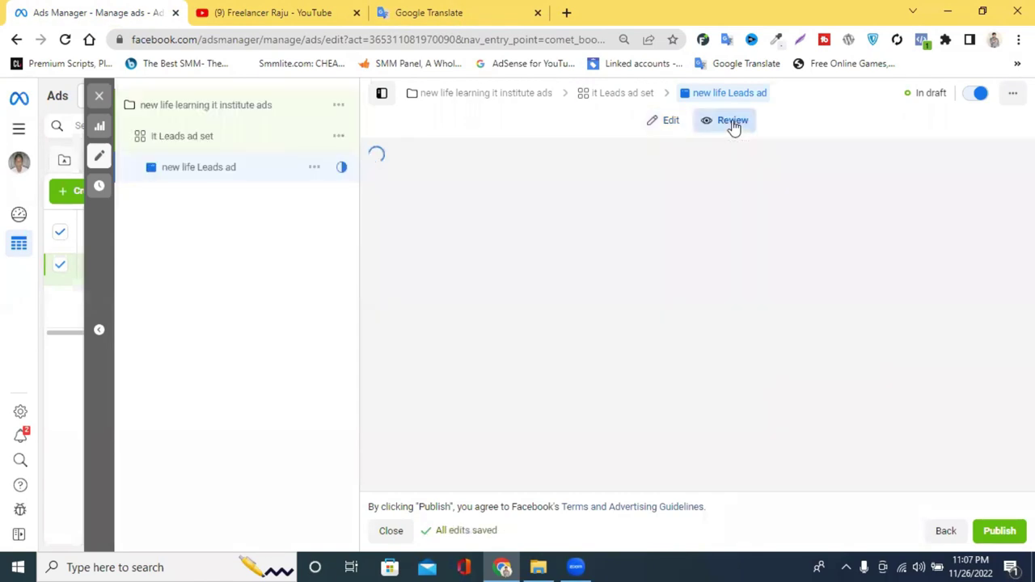
pyautogui.scroll(-4, 597, 438)
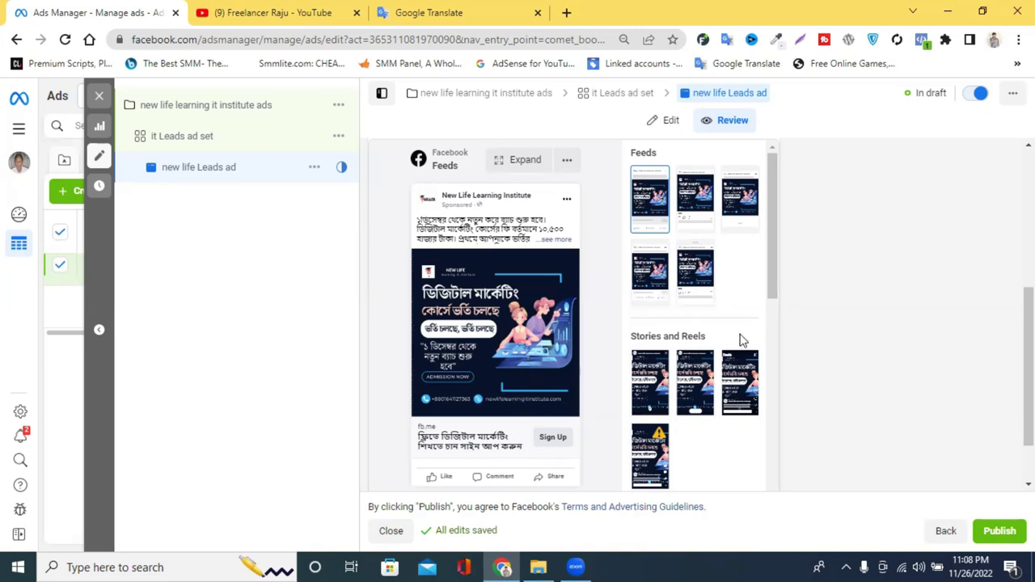
pyautogui.scroll(5, 682, 224)
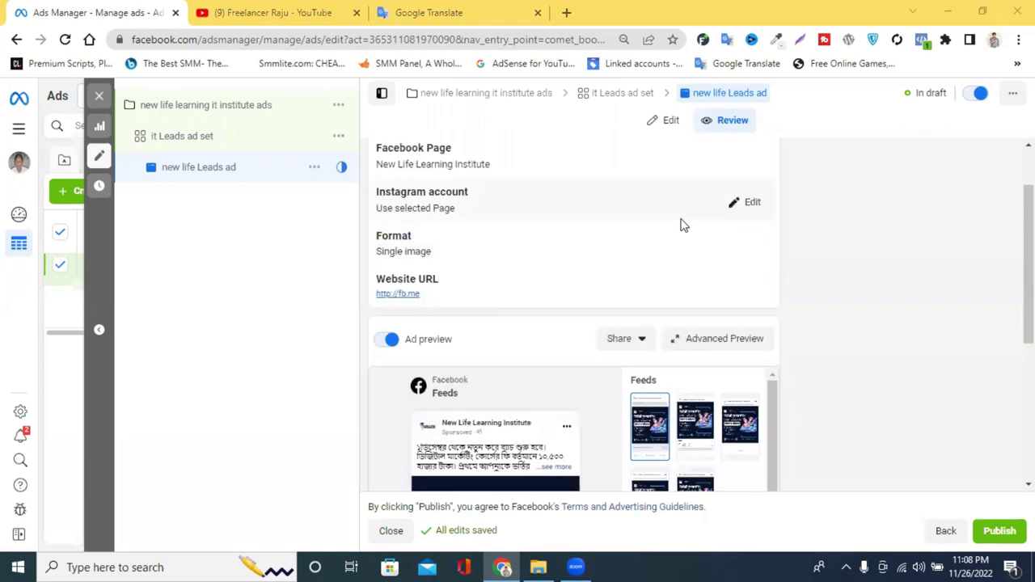
# Step: Return to editing the ad and examine the available call-to-action options, keeping Sign Up
pyautogui.click(671, 122)
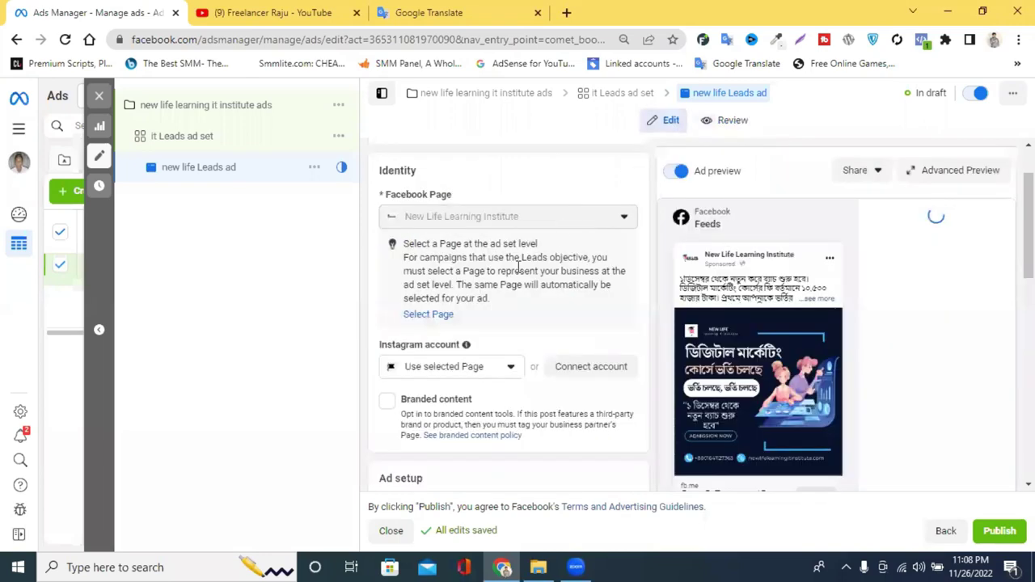
pyautogui.scroll(-5, 518, 270)
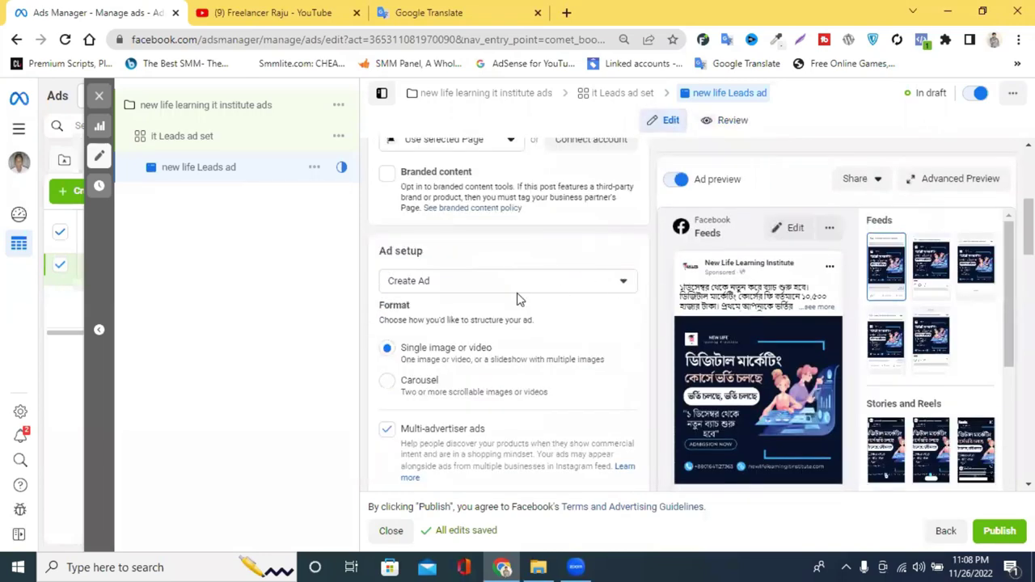
pyautogui.scroll(-2, 518, 299)
pyautogui.scroll(-9, 518, 299)
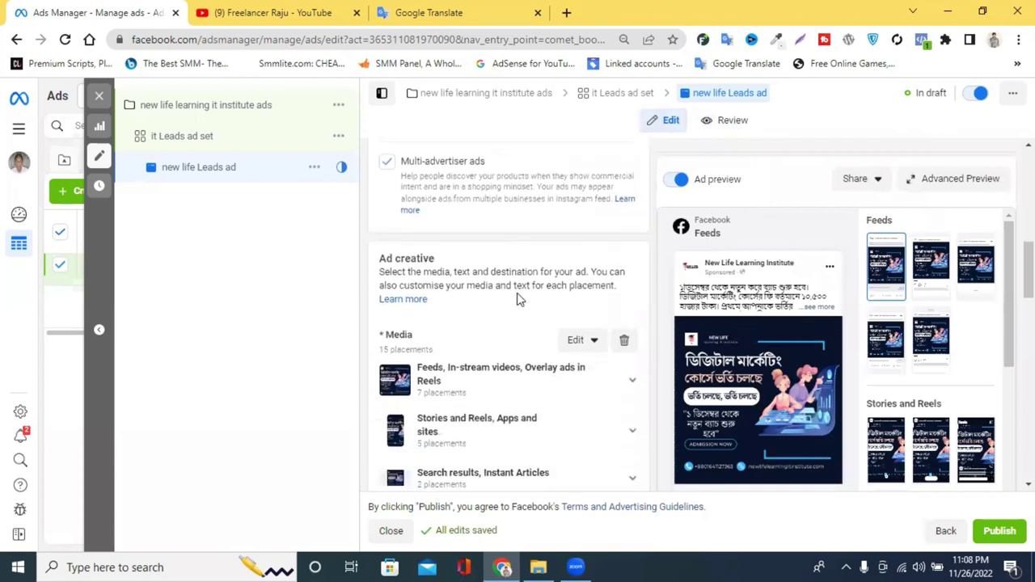
pyautogui.scroll(-7, 518, 298)
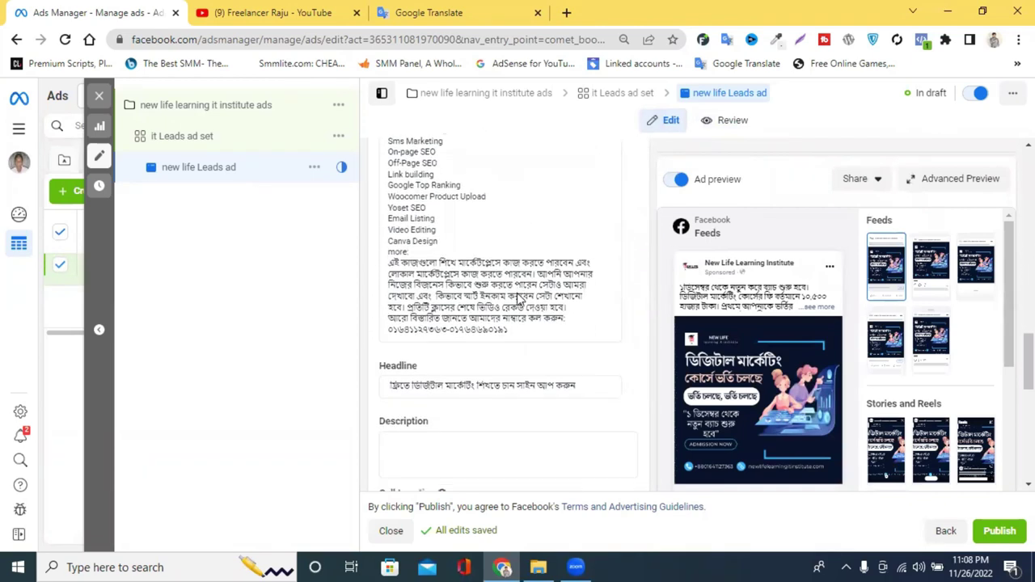
pyautogui.scroll(-3, 536, 280)
pyautogui.scroll(2, 415, 187)
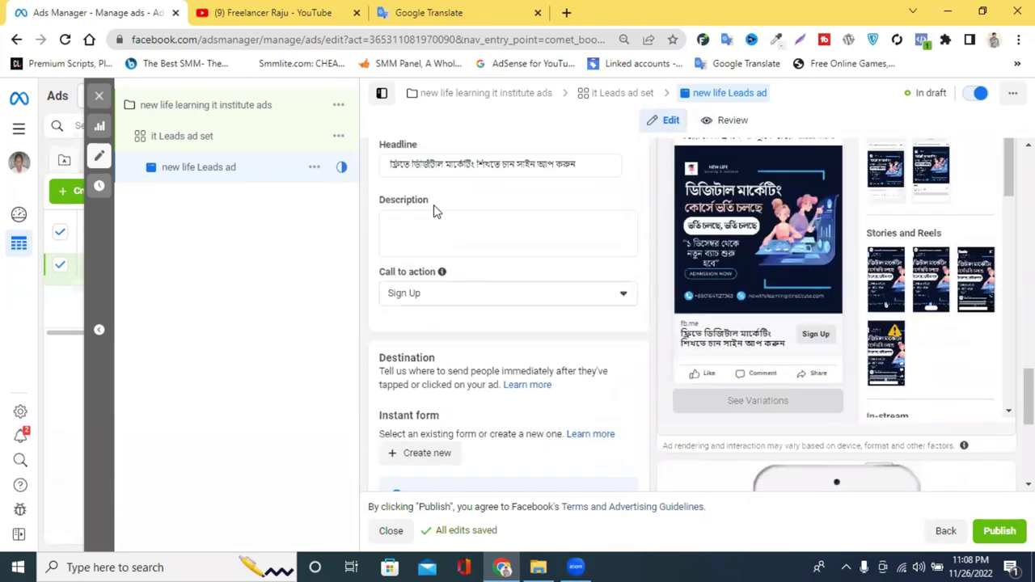
pyautogui.click(441, 296)
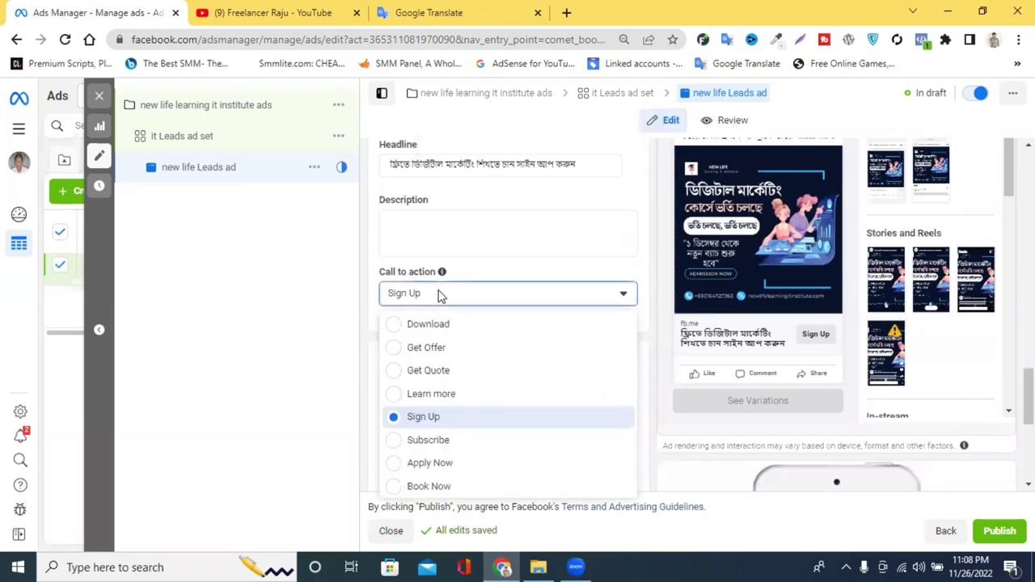
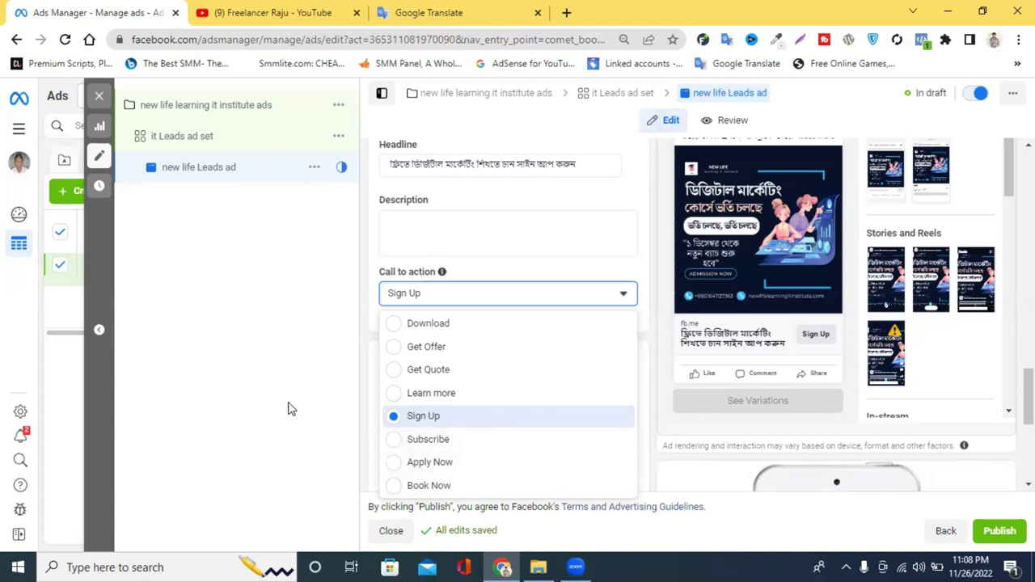
pyautogui.click(355, 377)
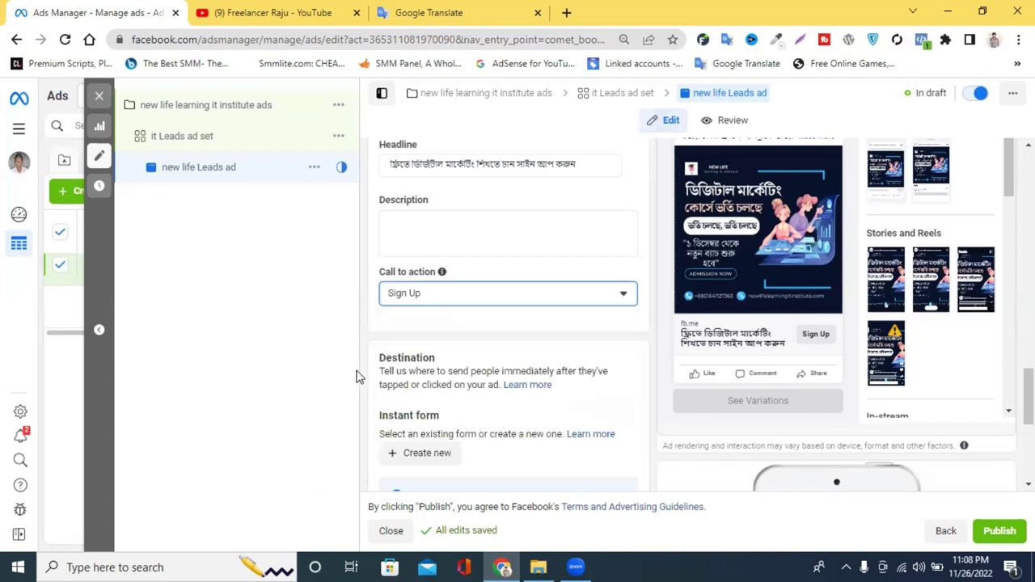
# Step: Examine the ad's Destination section and its instant form instructions
pyautogui.scroll(-1, 466, 361)
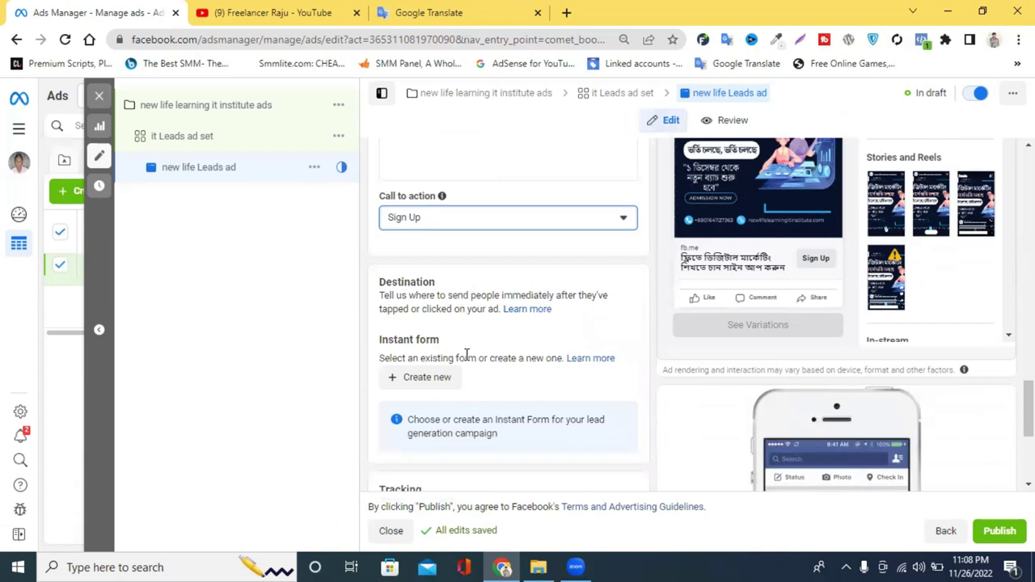
pyautogui.scroll(-2, 466, 356)
pyautogui.scroll(2, 462, 344)
pyautogui.moveTo(378, 283); pyautogui.dragTo(472, 285)
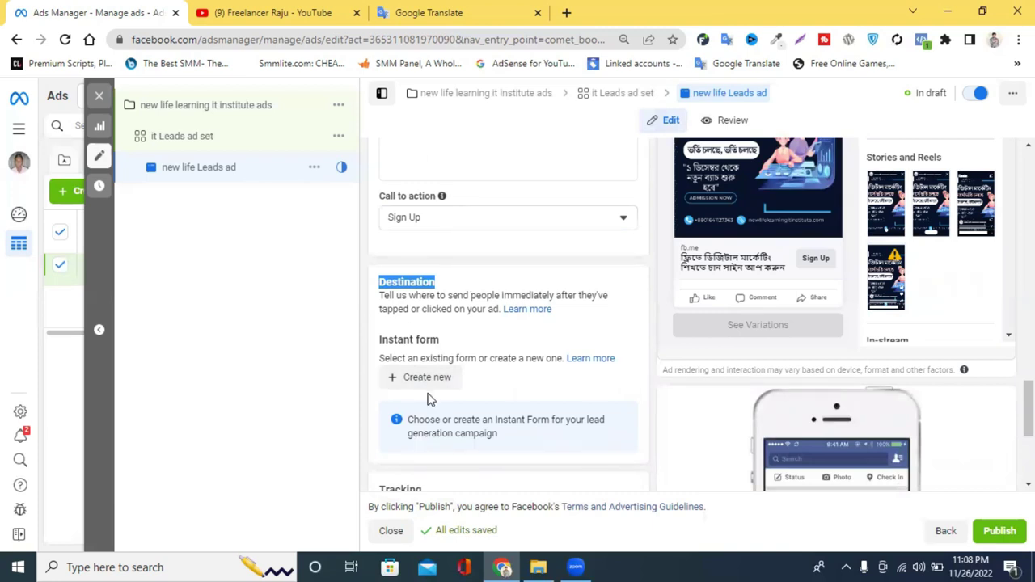
pyautogui.tripleClick(401, 339)
pyautogui.scroll(-2, 408, 347)
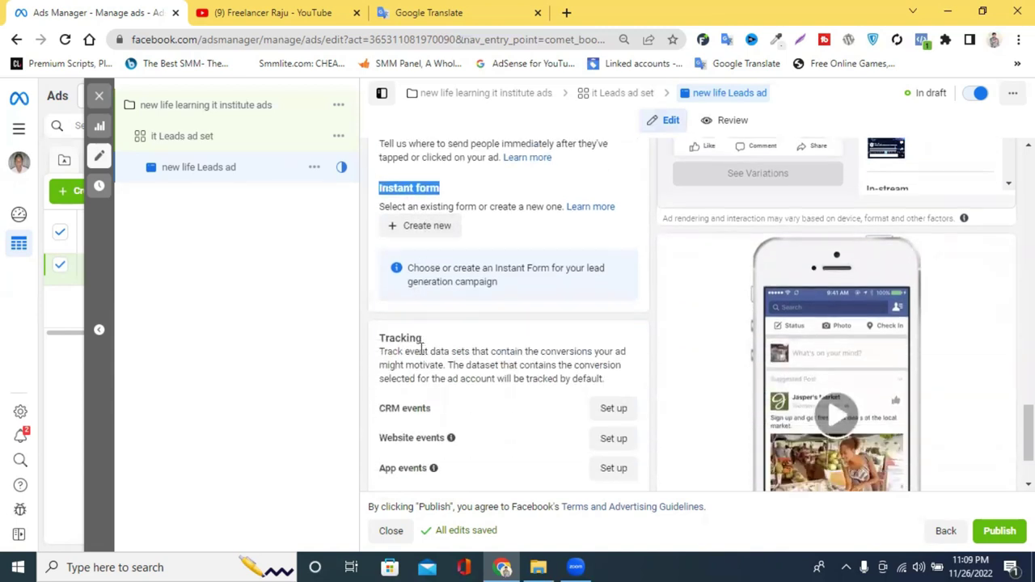
pyautogui.moveTo(418, 268); pyautogui.dragTo(499, 281)
pyautogui.click(502, 281)
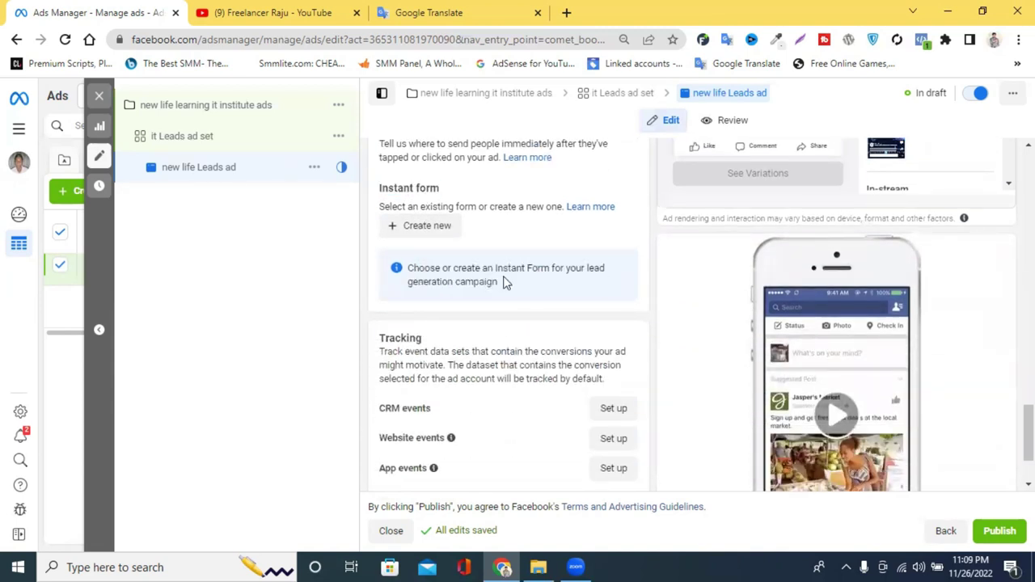
# Step: Create a new instant form and name it with the copied phrase "ফ্রিতে ডিজিটাল মার্কেটিং শিখতে চান সাইন আপ করুন"
pyautogui.click(426, 227)
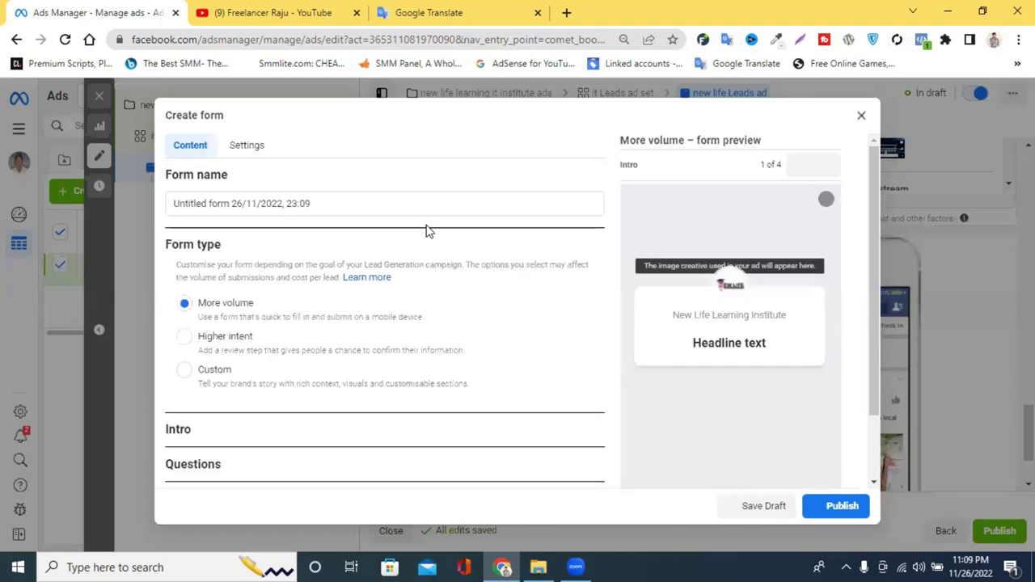
pyautogui.moveTo(364, 203); pyautogui.dragTo(173, 203)
pyautogui.rightClick(365, 207)
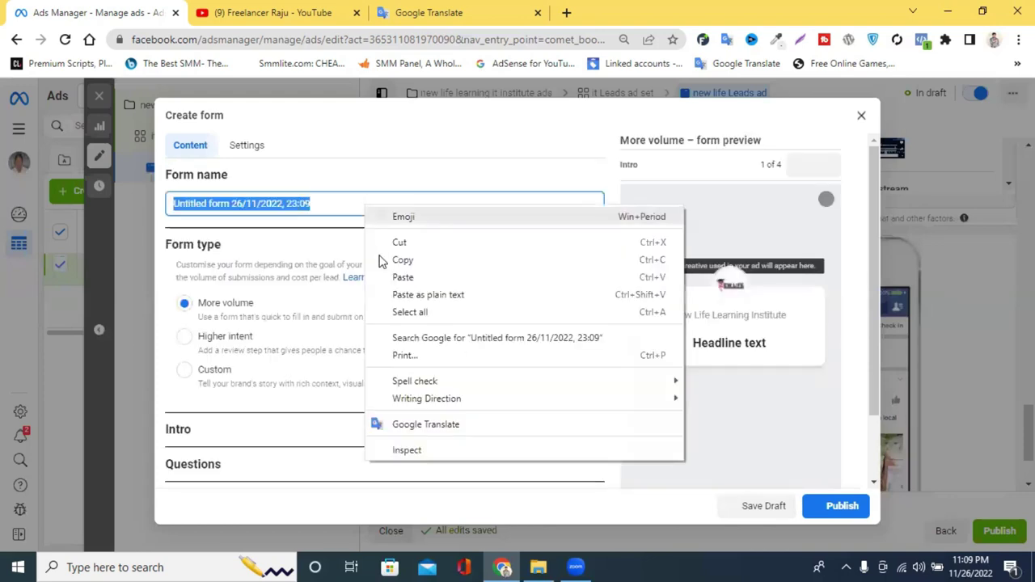
pyautogui.click(432, 280)
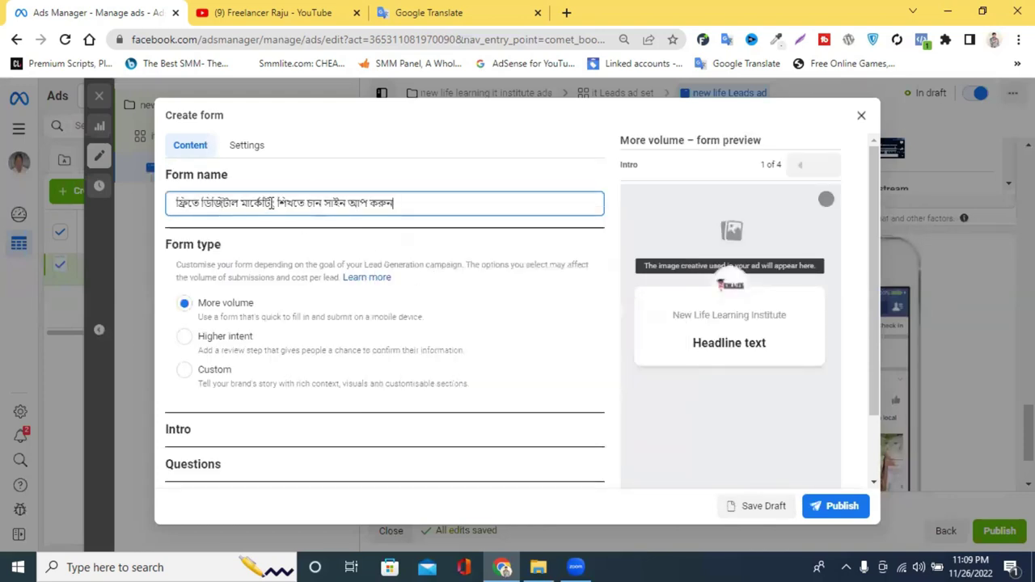
# Step: Shorten the form name to "ডিজিটাল মার্কেটিং" by removing the words before and after it
pyautogui.moveTo(275, 203); pyautogui.dragTo(457, 220)
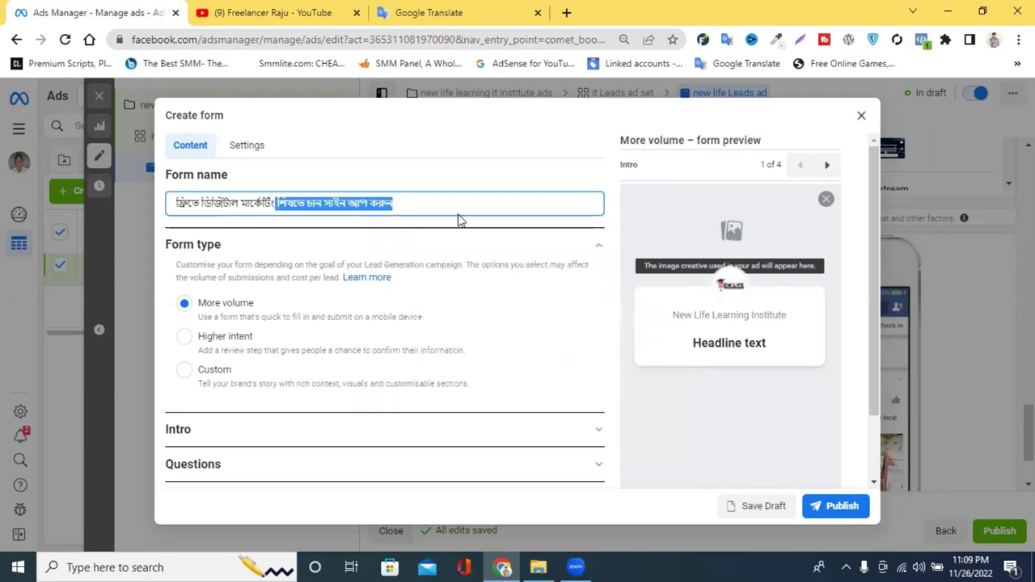
pyautogui.press('BackSpace')
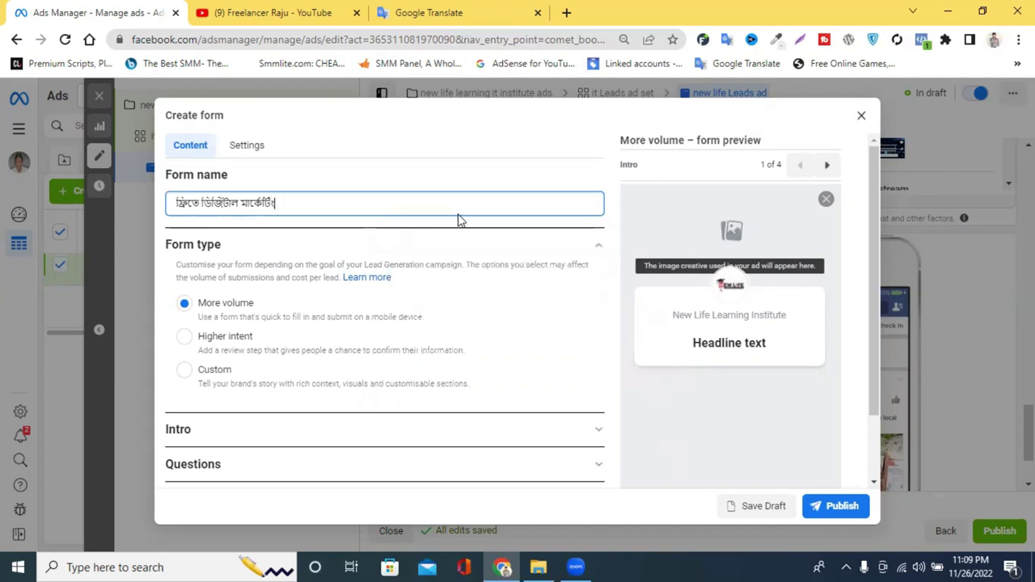
pyautogui.moveTo(204, 203); pyautogui.dragTo(177, 203)
pyautogui.press('BackSpace')
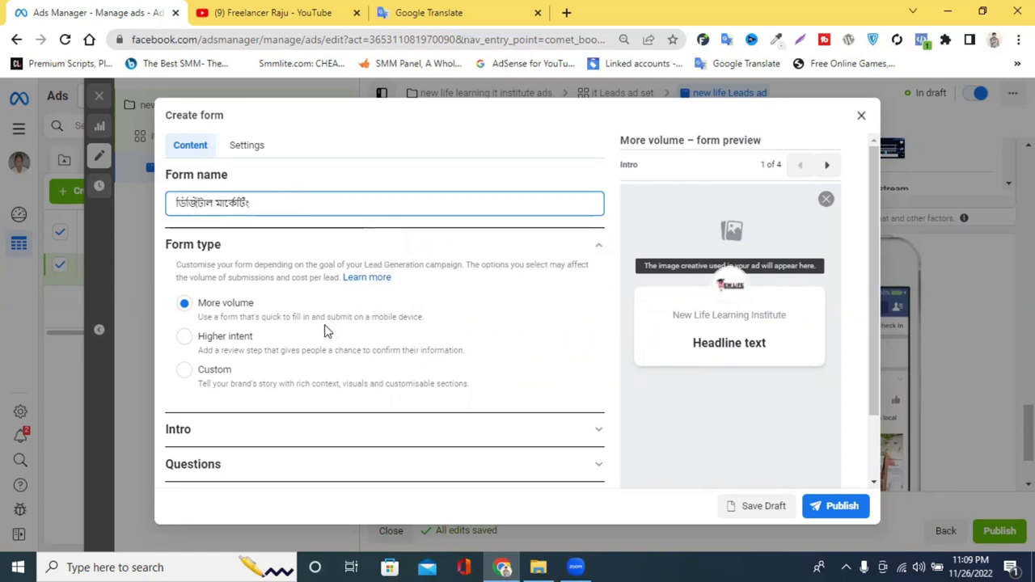
# Step: Collapse the Form type section and upload "Blue Black Digital Marketing Agency Instagram Post" from Downloads as the Intro background image
pyautogui.scroll(-1, 338, 279)
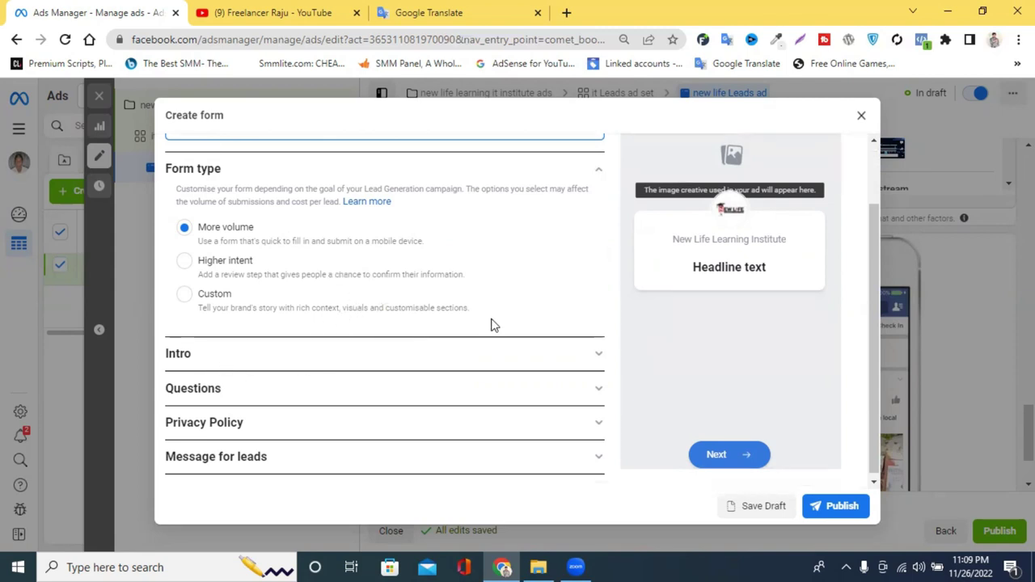
pyautogui.scroll(2, 490, 323)
pyautogui.click(600, 251)
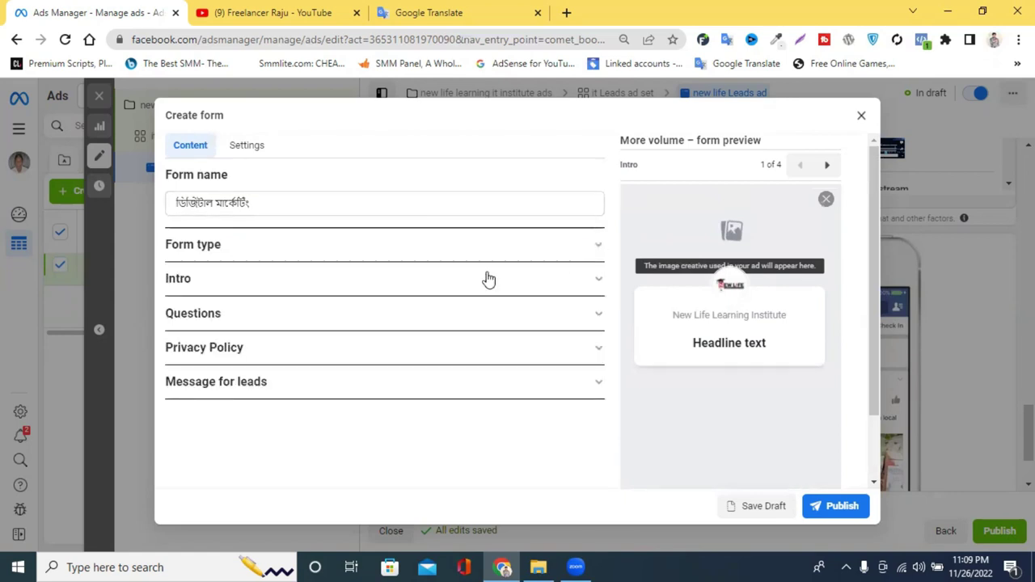
pyautogui.click(228, 290)
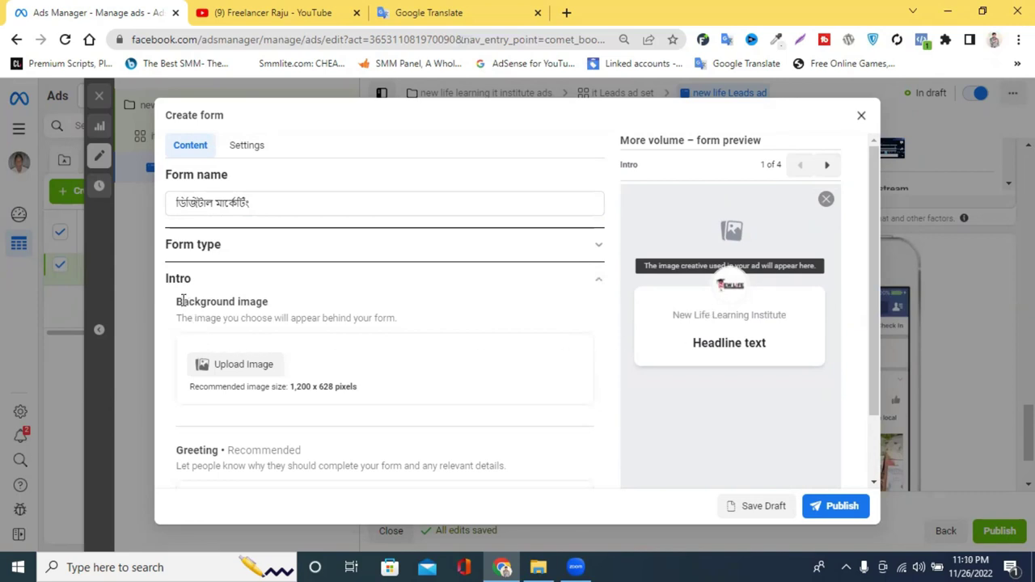
pyautogui.moveTo(177, 301); pyautogui.dragTo(273, 307)
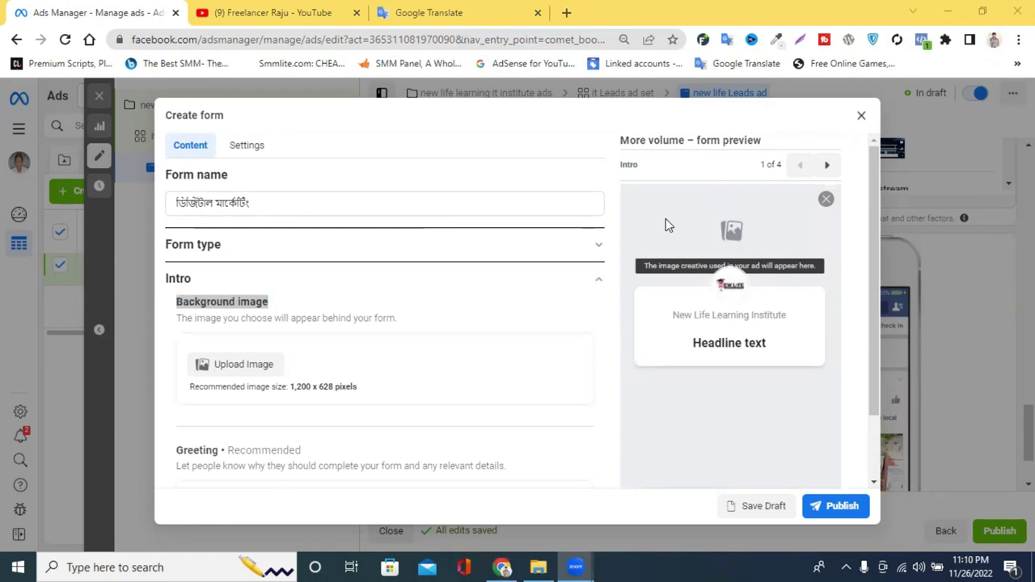
pyautogui.moveTo(642, 194)
pyautogui.mouseDown()
pyautogui.moveTo(774, 202)
pyautogui.moveTo(839, 234)
pyautogui.moveTo(838, 343)
pyautogui.moveTo(795, 454)
pyautogui.moveTo(692, 451)
pyautogui.moveTo(626, 383)
pyautogui.moveTo(639, 187)
pyautogui.moveTo(731, 187)
pyautogui.mouseUp()
pyautogui.click(232, 374)
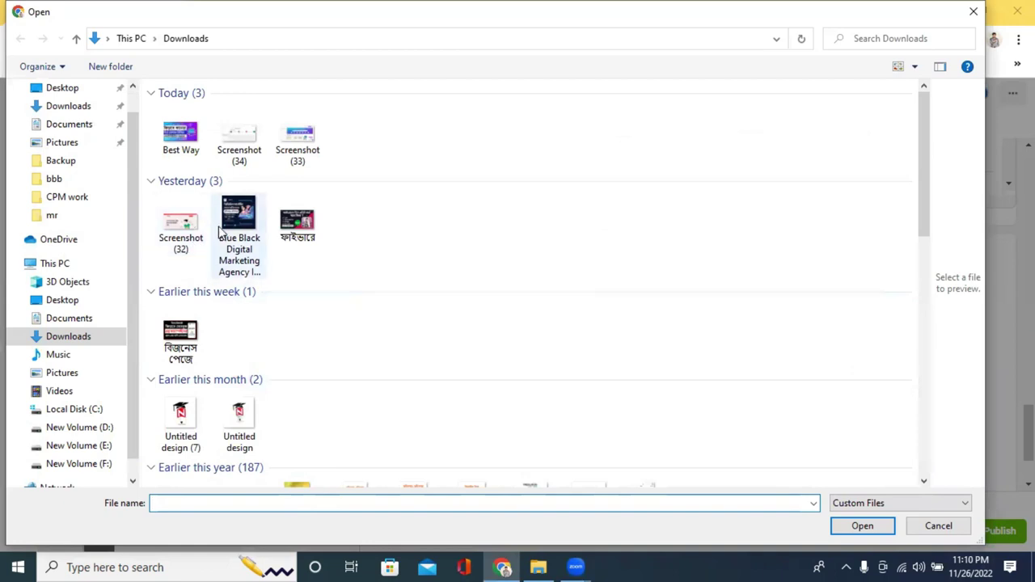
pyautogui.doubleClick(240, 235)
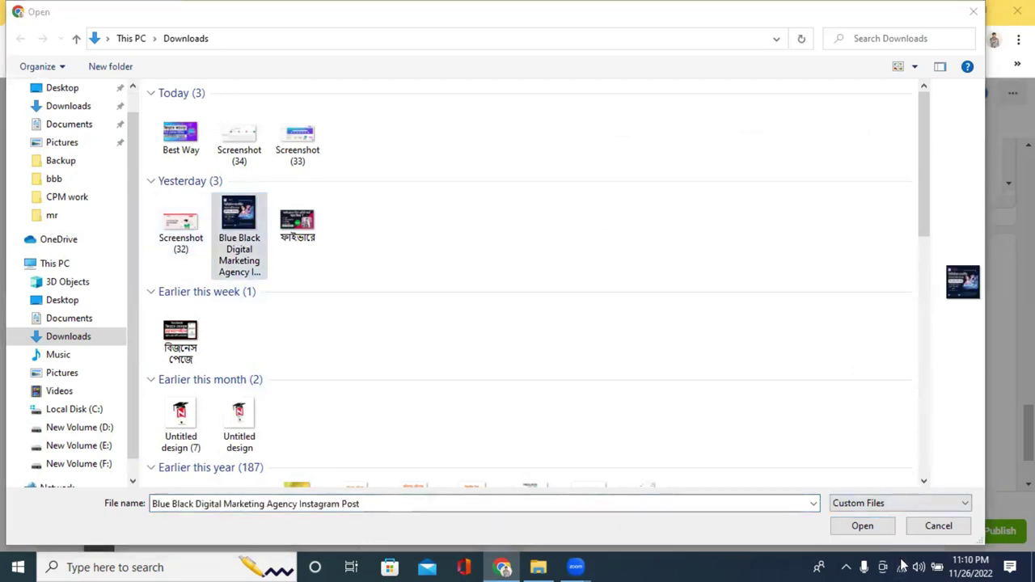
pyautogui.click(862, 525)
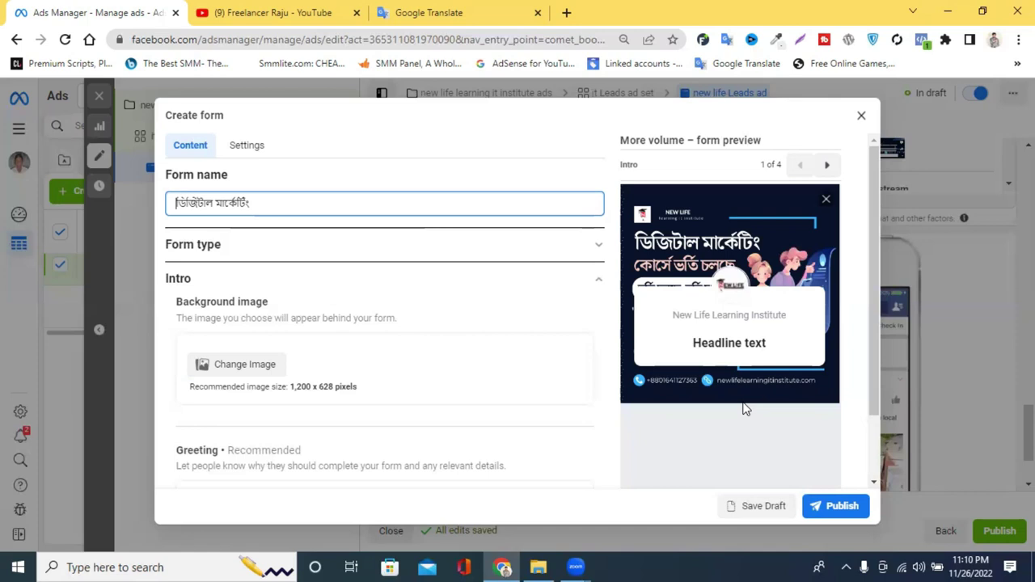
# Step: Check the recommended background image size and the intro preview, and collapse the Intro section
pyautogui.scroll(-2, 745, 409)
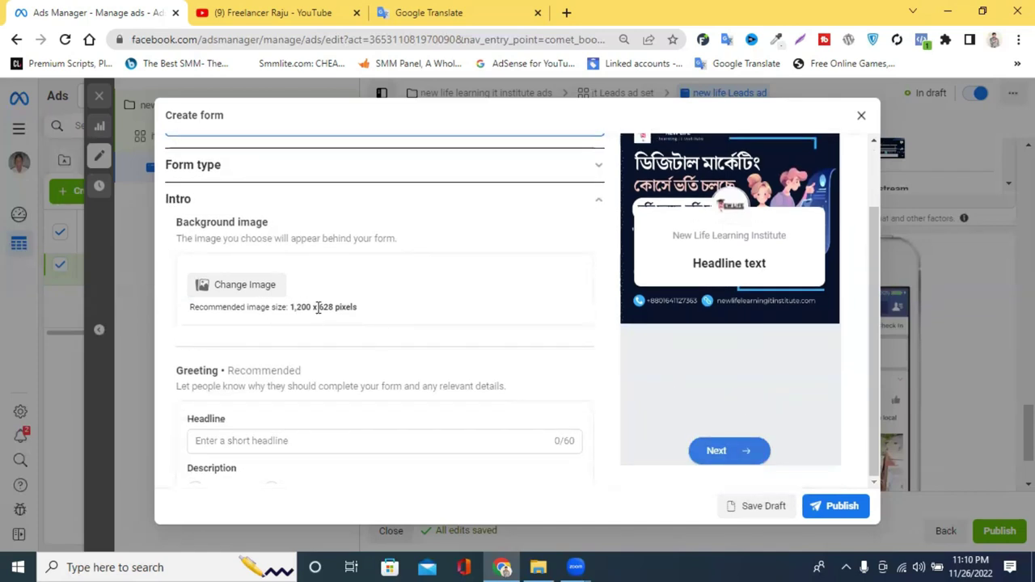
pyautogui.moveTo(290, 308); pyautogui.dragTo(393, 312)
pyautogui.click(391, 311)
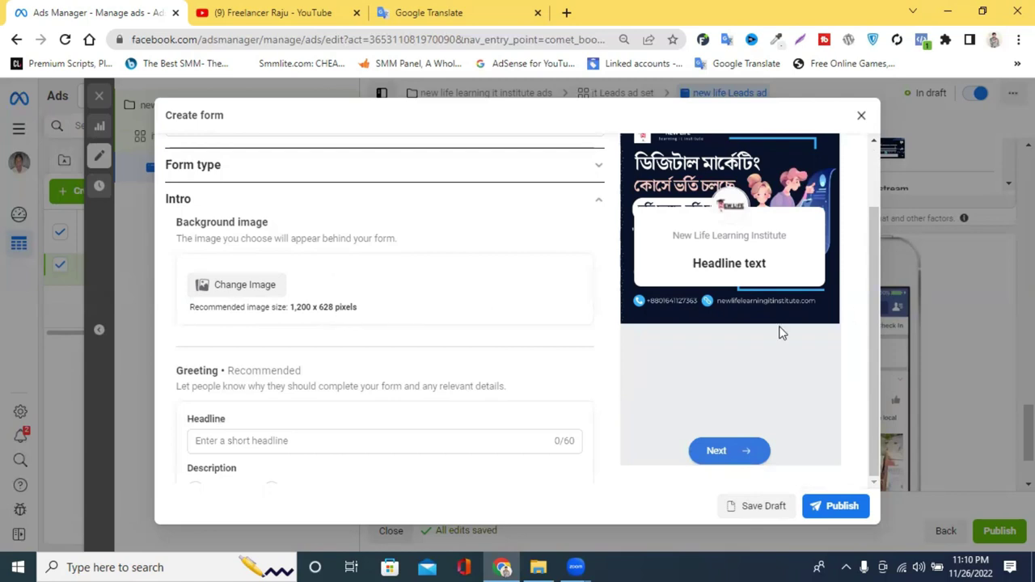
pyautogui.scroll(1, 683, 429)
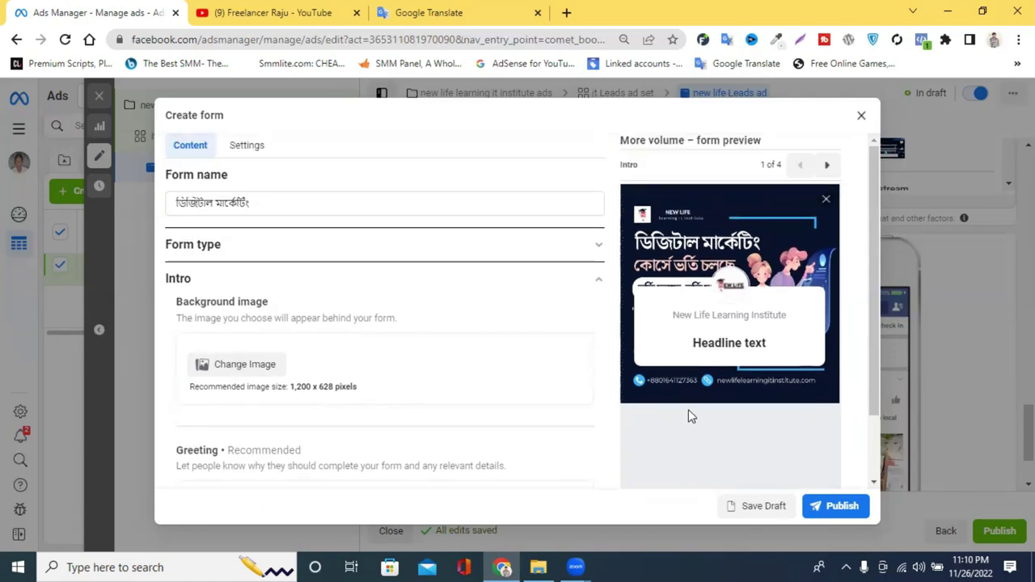
pyautogui.scroll(-1, 688, 409)
pyautogui.scroll(1, 294, 326)
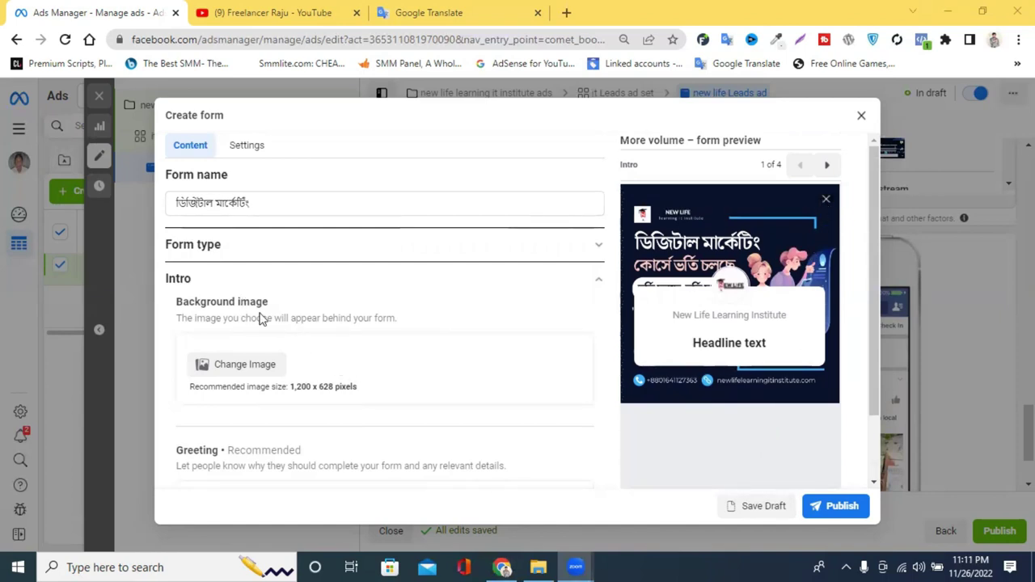
pyautogui.click(599, 285)
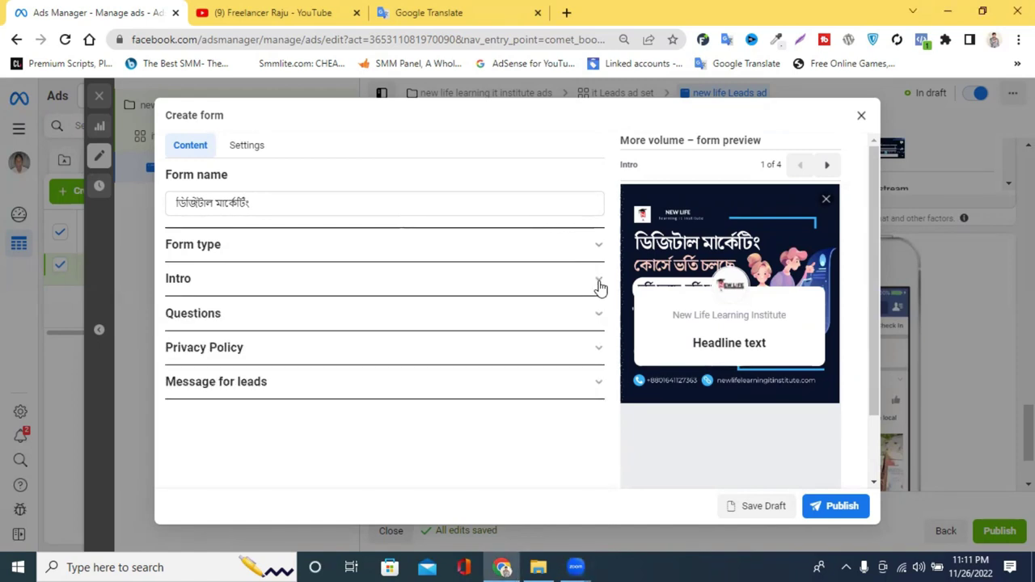
# Step: Open the form's Questions section, dismiss the "Save time on follow-ups" tip and go to the prefill questions
pyautogui.click(232, 326)
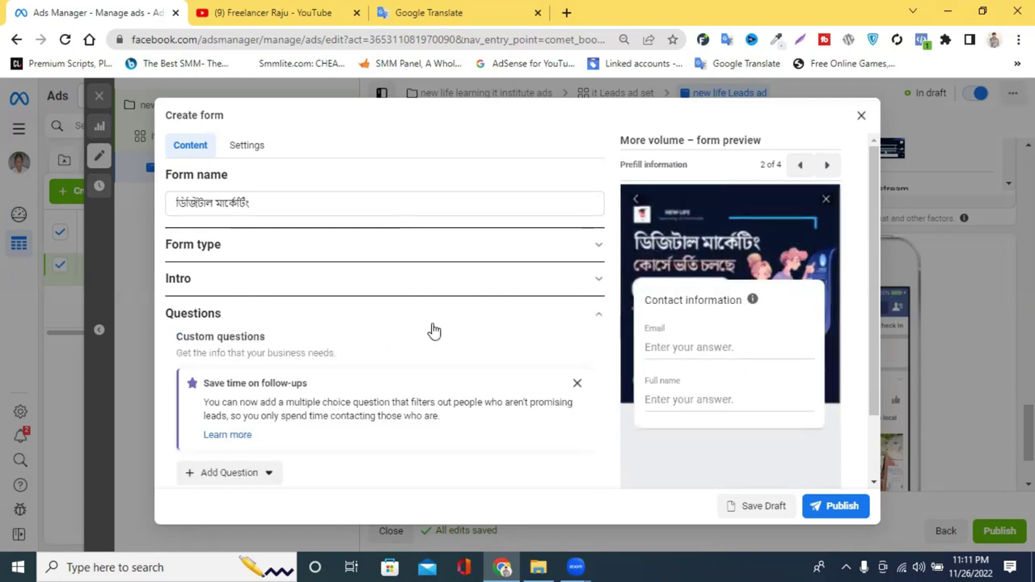
pyautogui.scroll(-1, 430, 327)
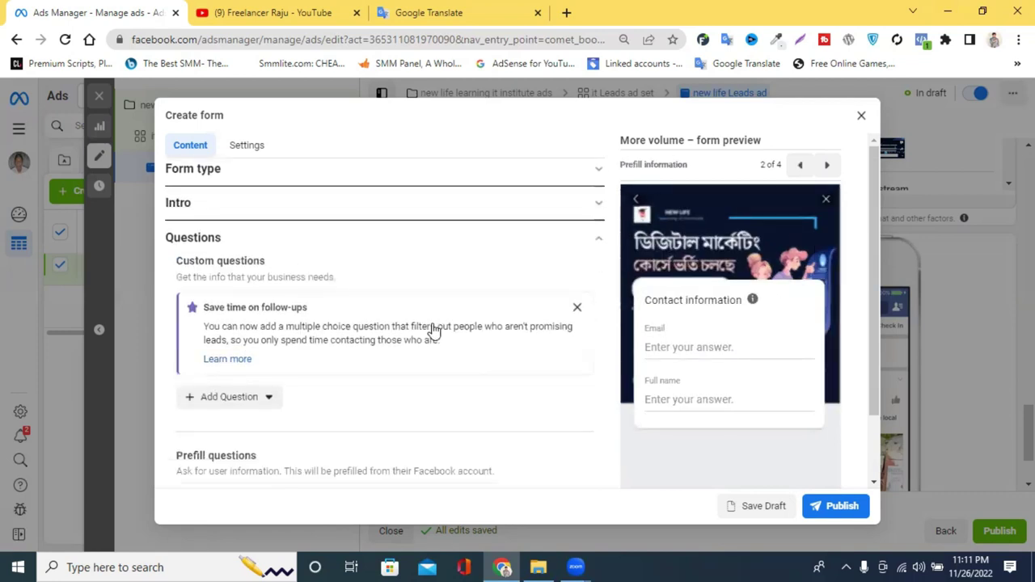
pyautogui.click(577, 309)
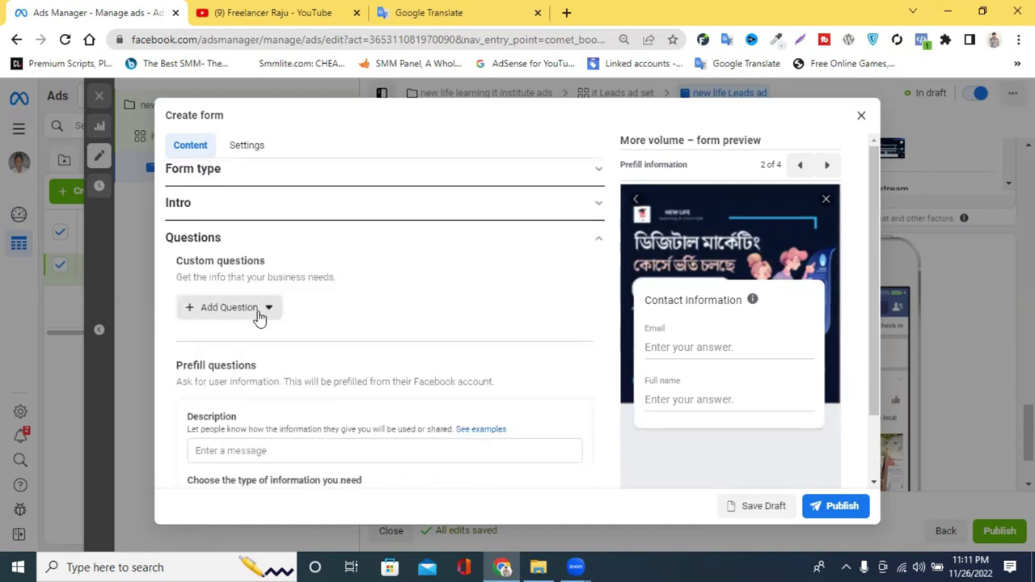
pyautogui.scroll(-2, 263, 315)
pyautogui.scroll(2, 263, 314)
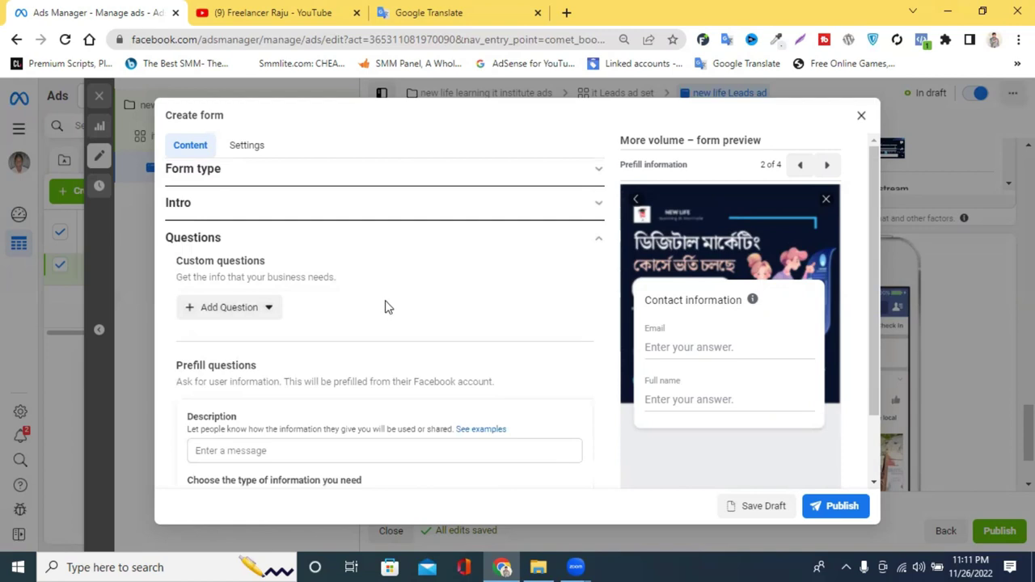
pyautogui.scroll(-2, 385, 307)
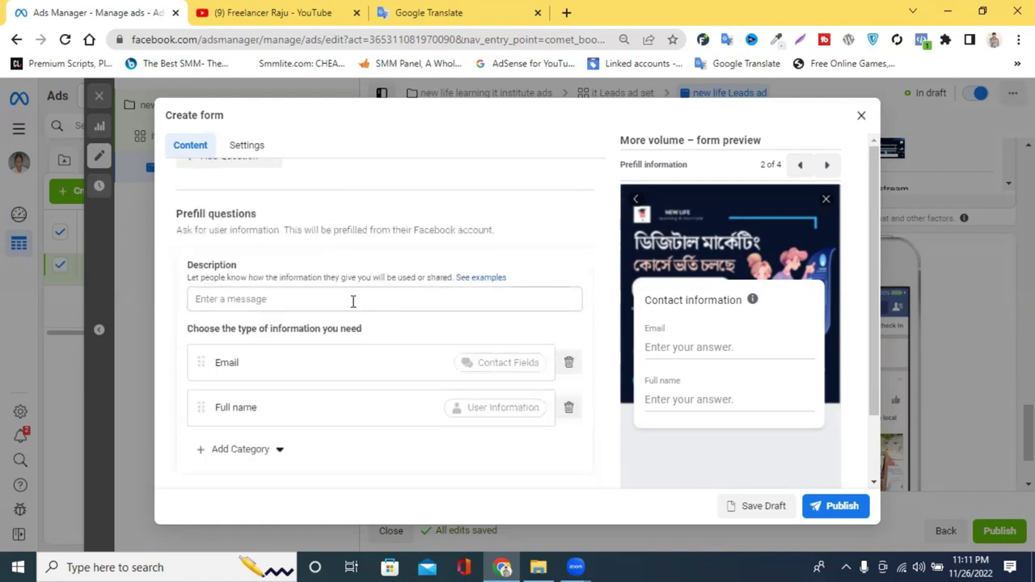
pyautogui.click(352, 301)
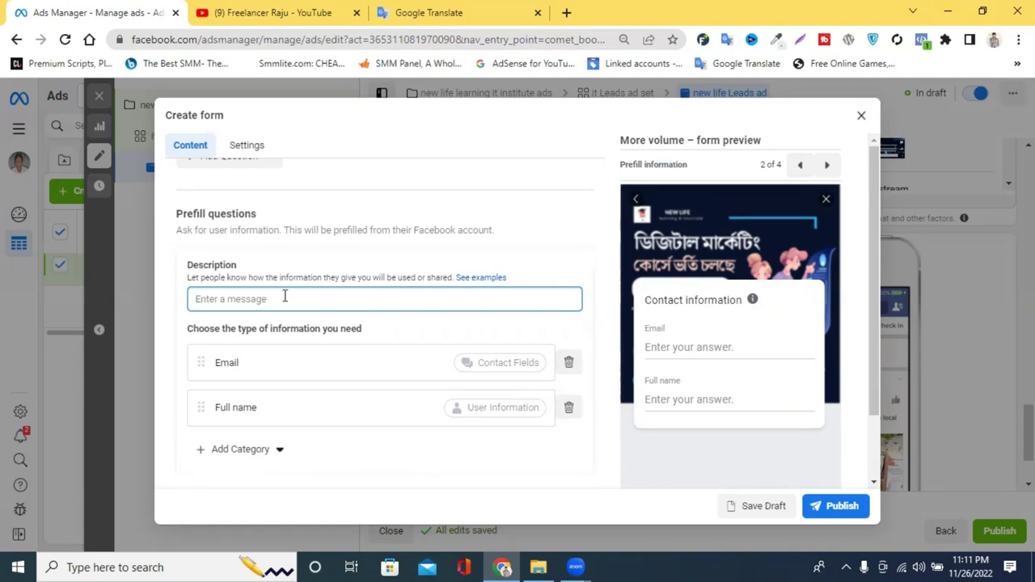
pyautogui.write('app')
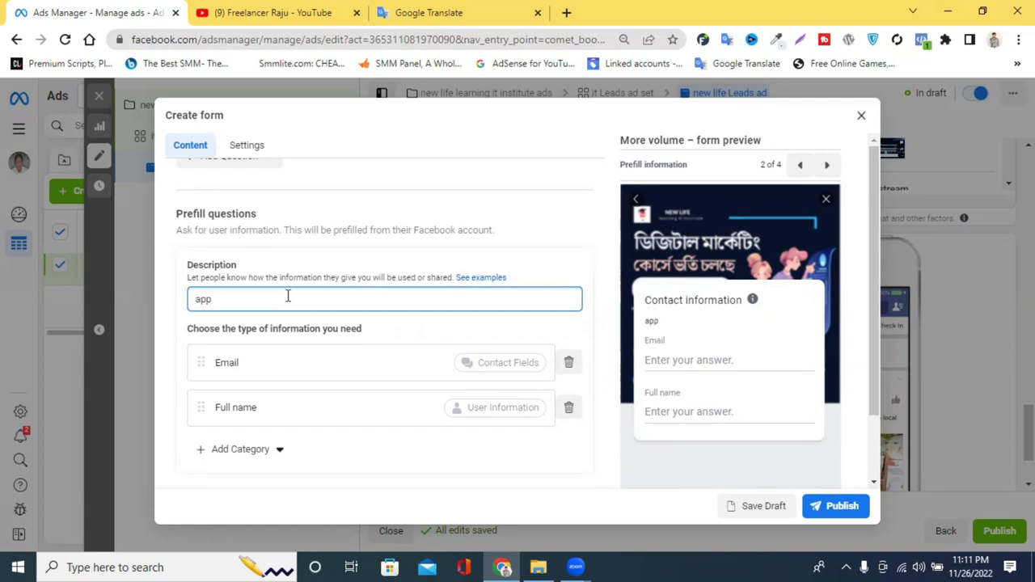
pyautogui.press('BackSpace')
pyautogui.press('BackSpace')
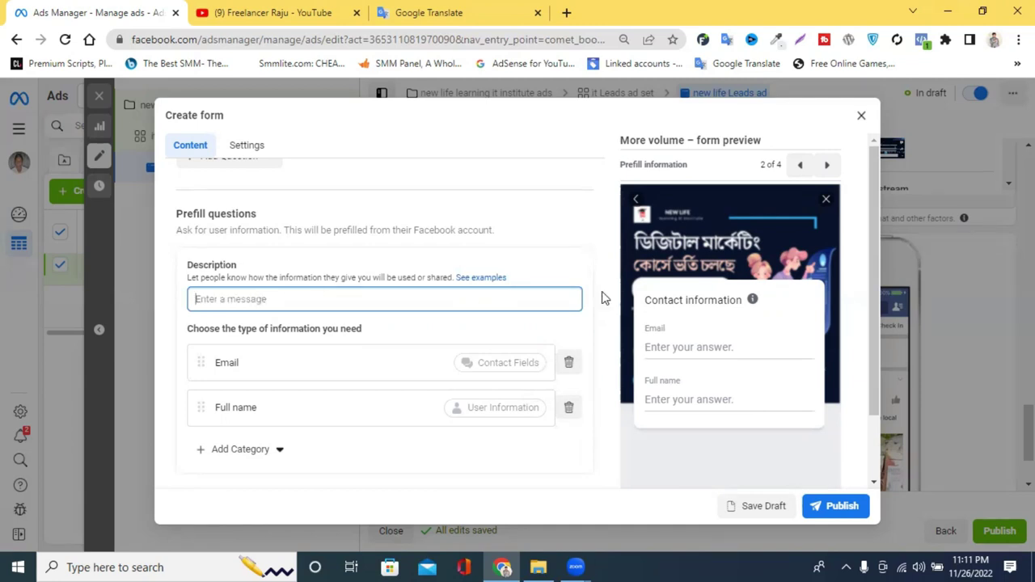
# Step: Paste "ফ্রিতে ডিজিটাল মার্কেটিং শিখতে চান সাইন আপ করুন:" as the prefill questions' description and move Full name above Email
pyautogui.rightClick(228, 298)
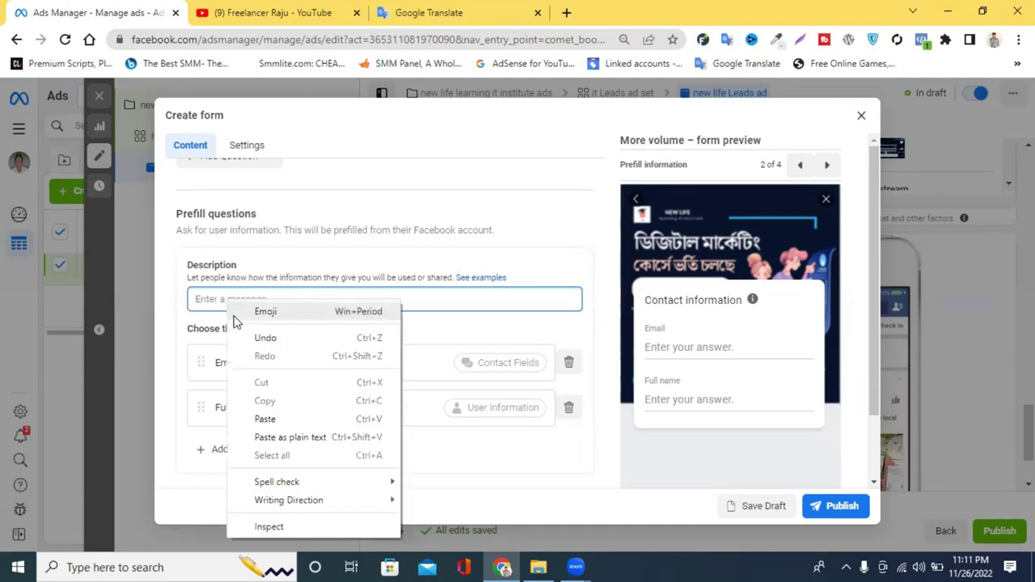
pyautogui.click(285, 415)
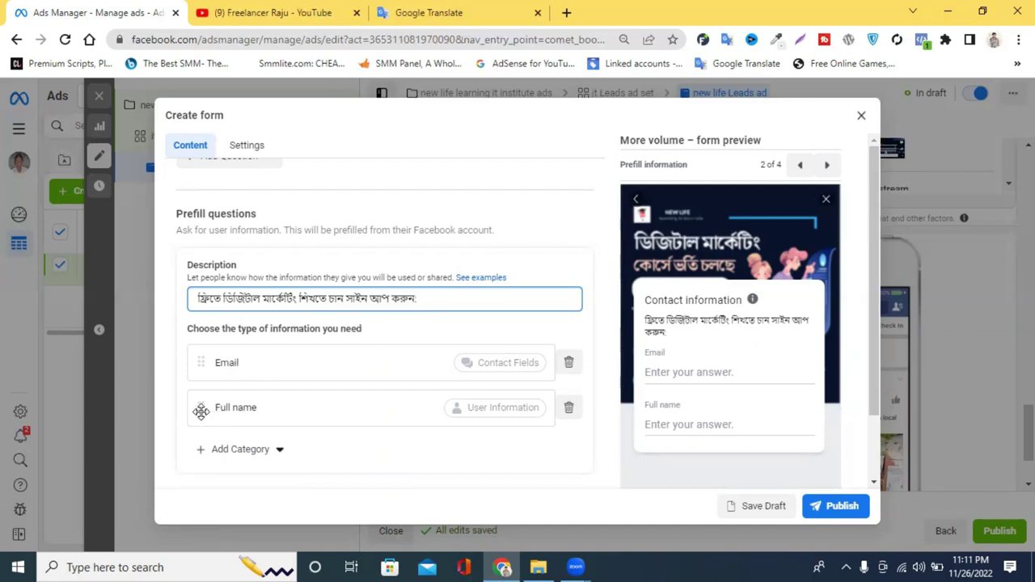
pyautogui.moveTo(211, 407); pyautogui.dragTo(211, 362)
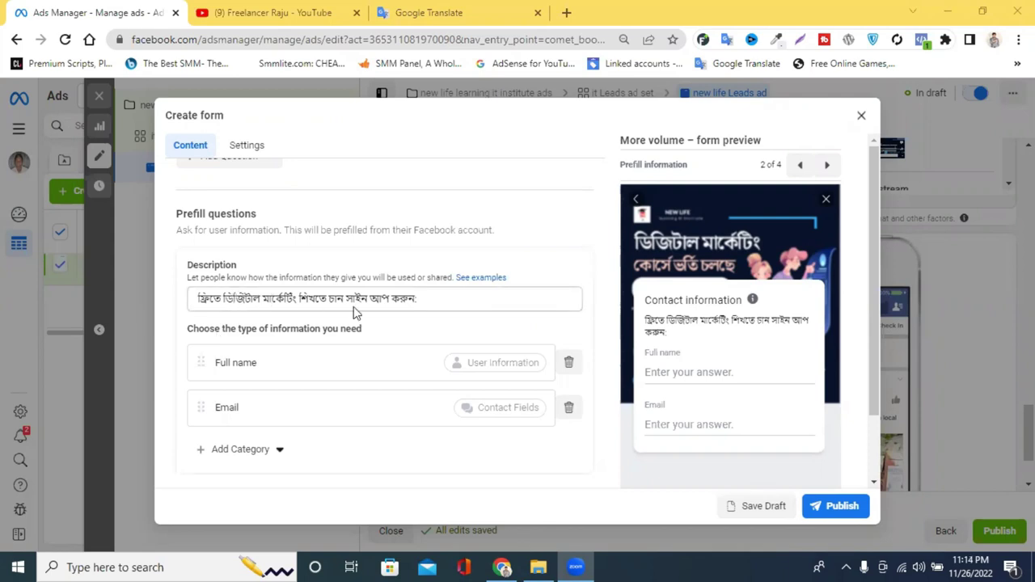
pyautogui.click(456, 300)
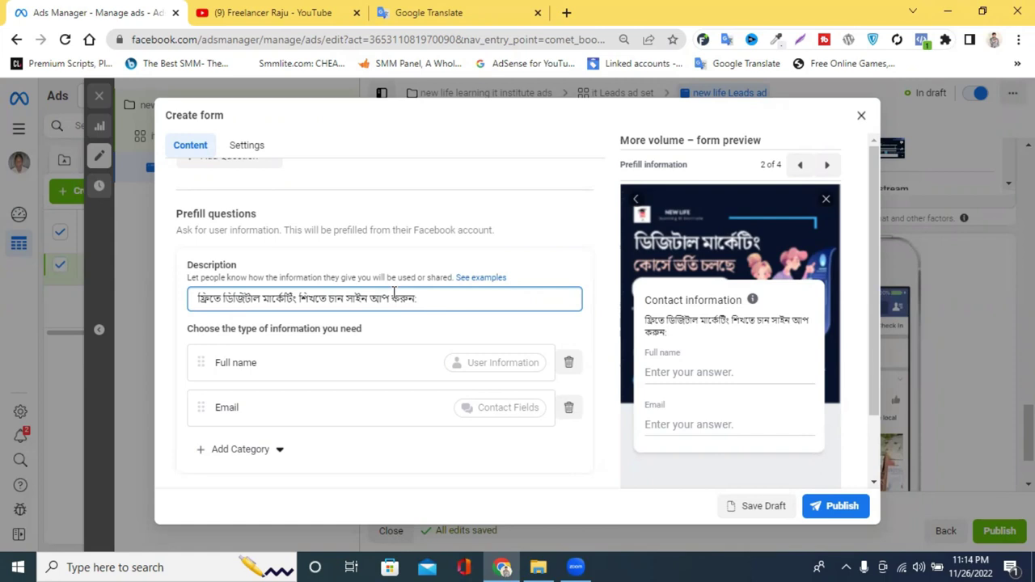
pyautogui.scroll(2, 393, 292)
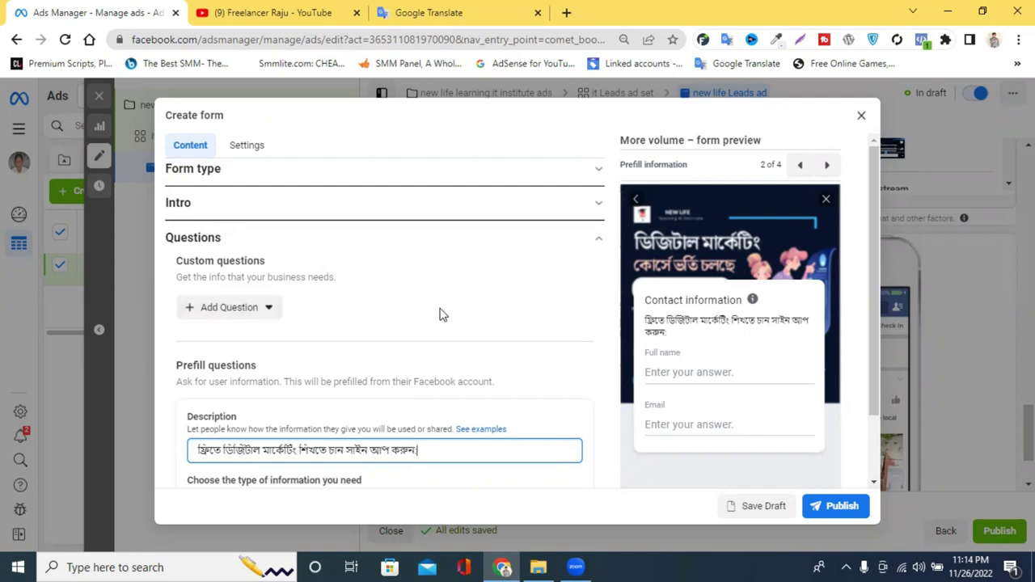
pyautogui.scroll(-2, 440, 310)
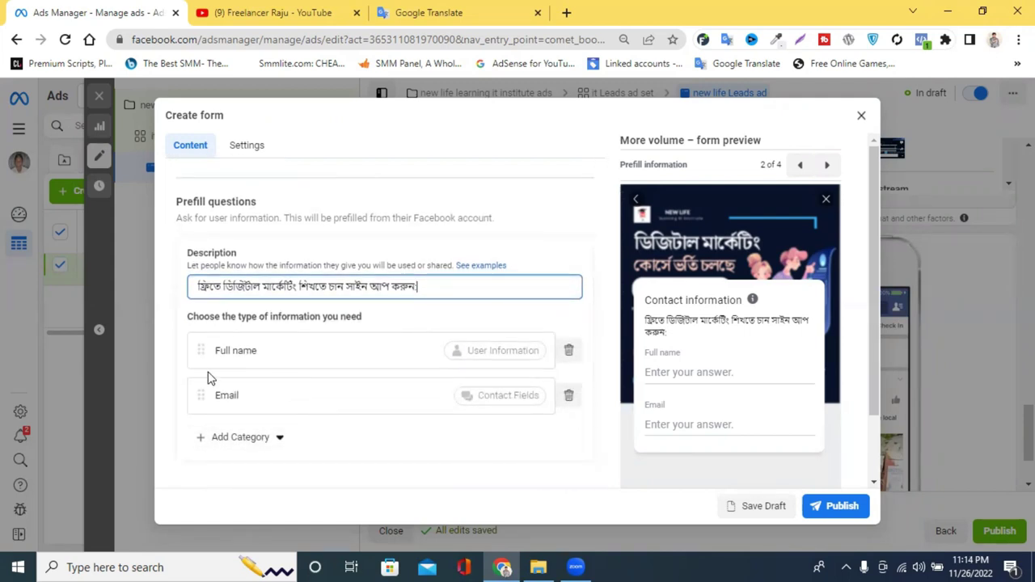
pyautogui.moveTo(199, 391); pyautogui.dragTo(273, 379)
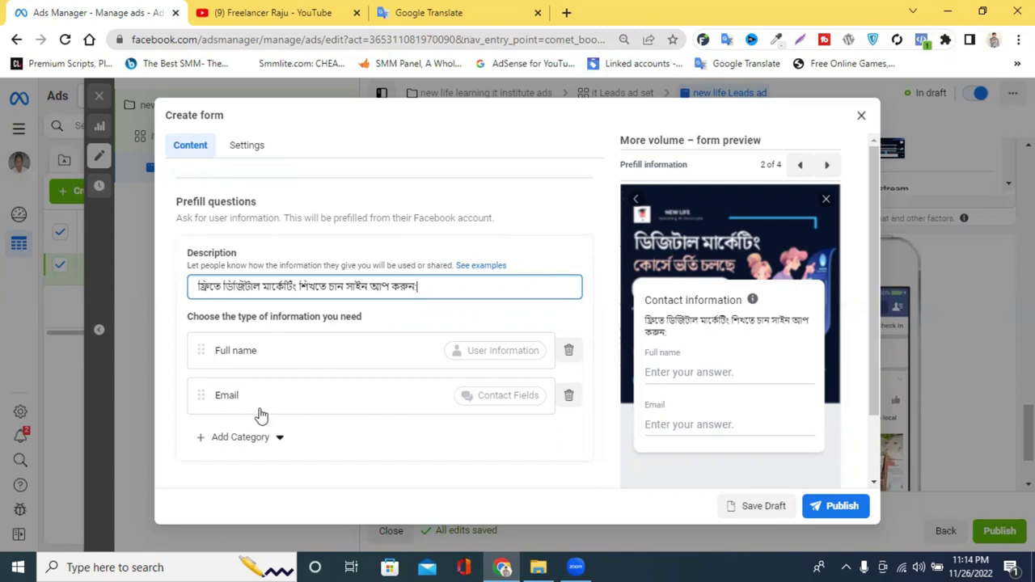
pyautogui.scroll(-1, 405, 285)
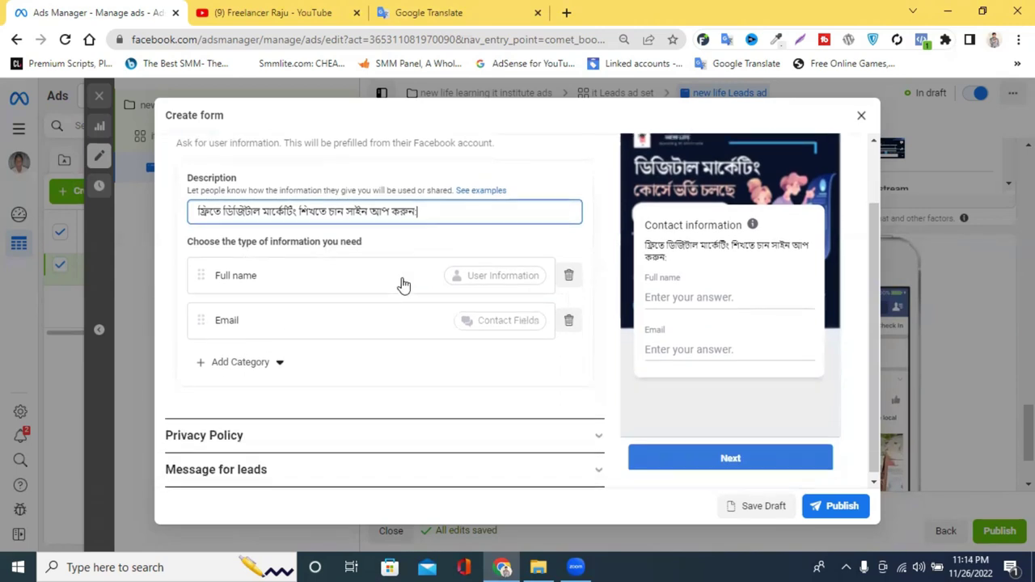
# Step: Look through the categories of prefill questions and add Phone number from the contact fields
pyautogui.click(209, 365)
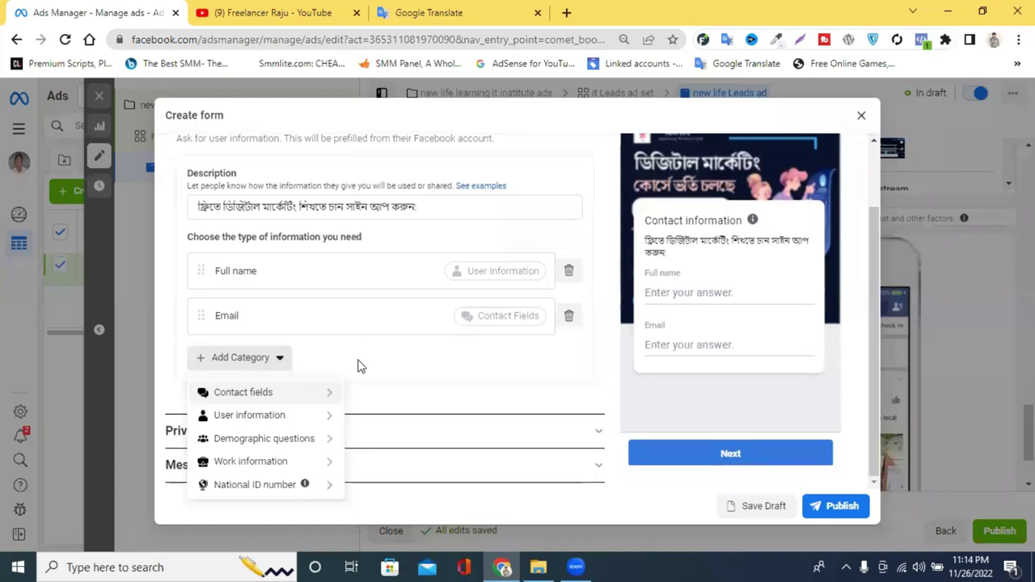
pyautogui.click(264, 399)
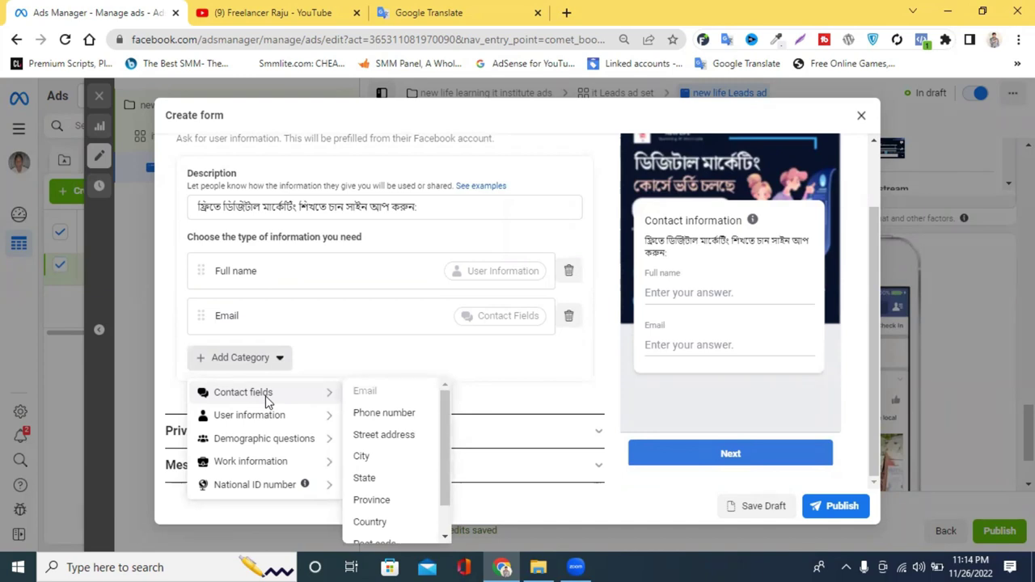
pyautogui.scroll(-2, 409, 468)
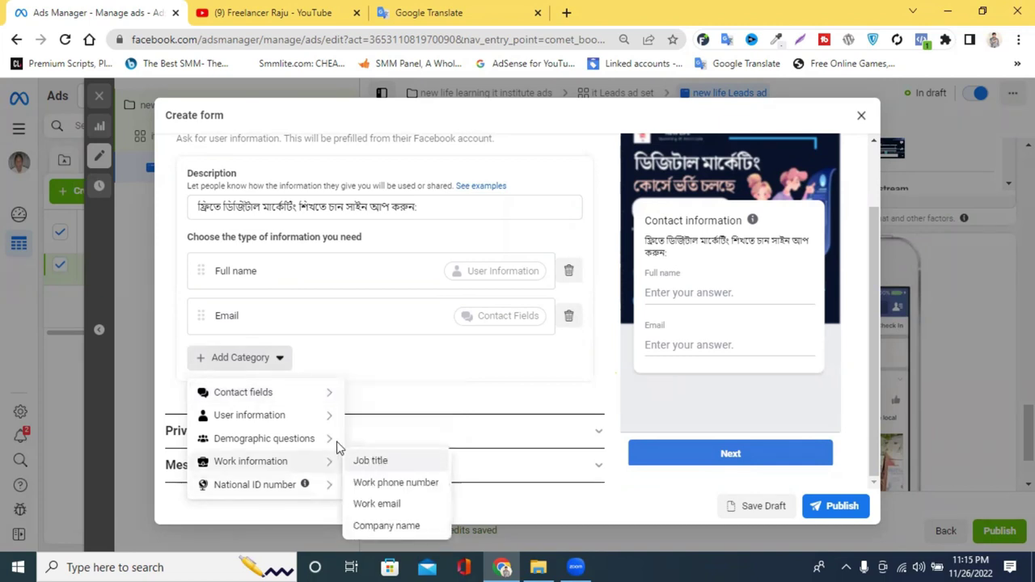
pyautogui.moveTo(228, 398)
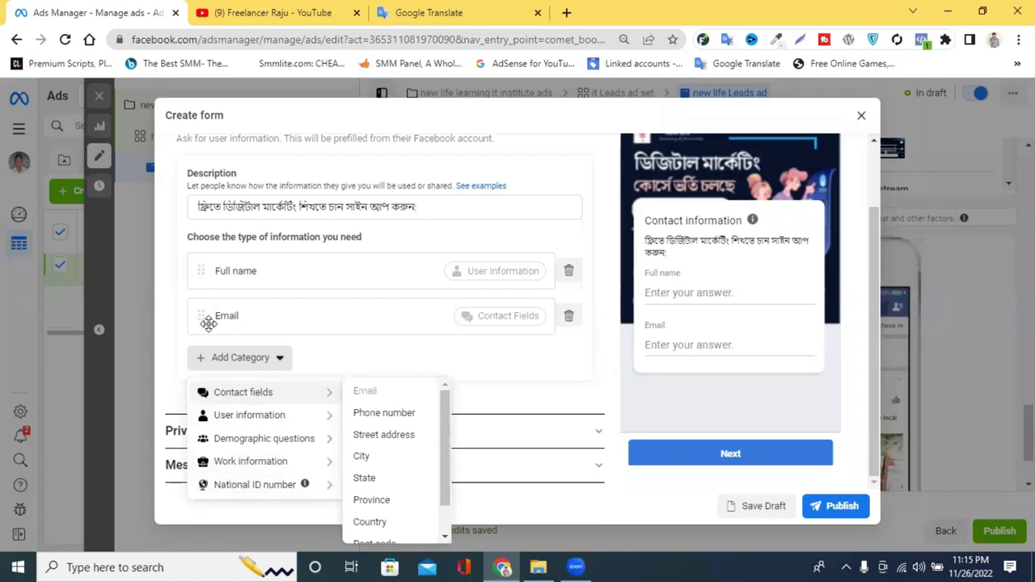
pyautogui.moveTo(222, 419)
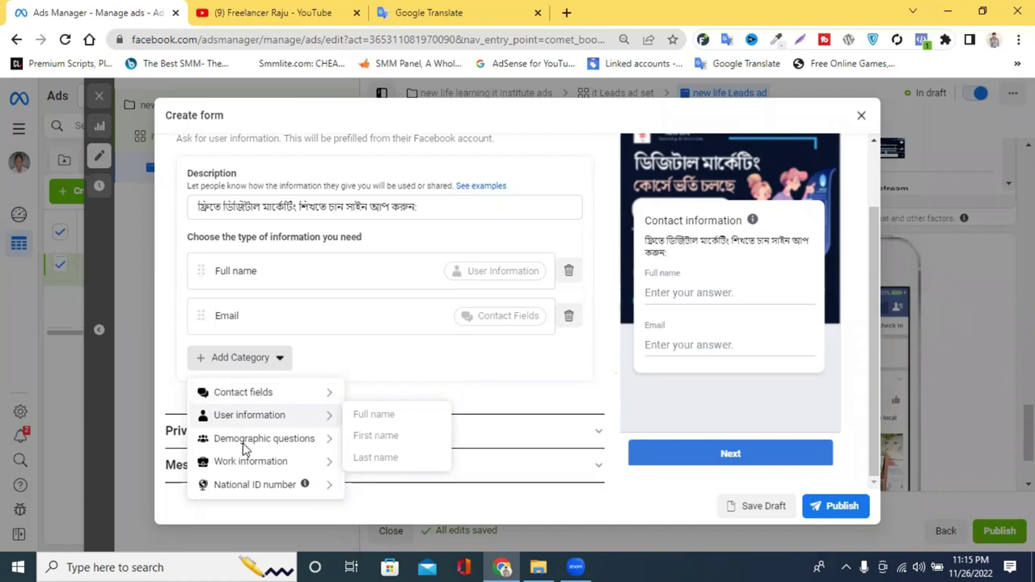
pyautogui.moveTo(248, 443)
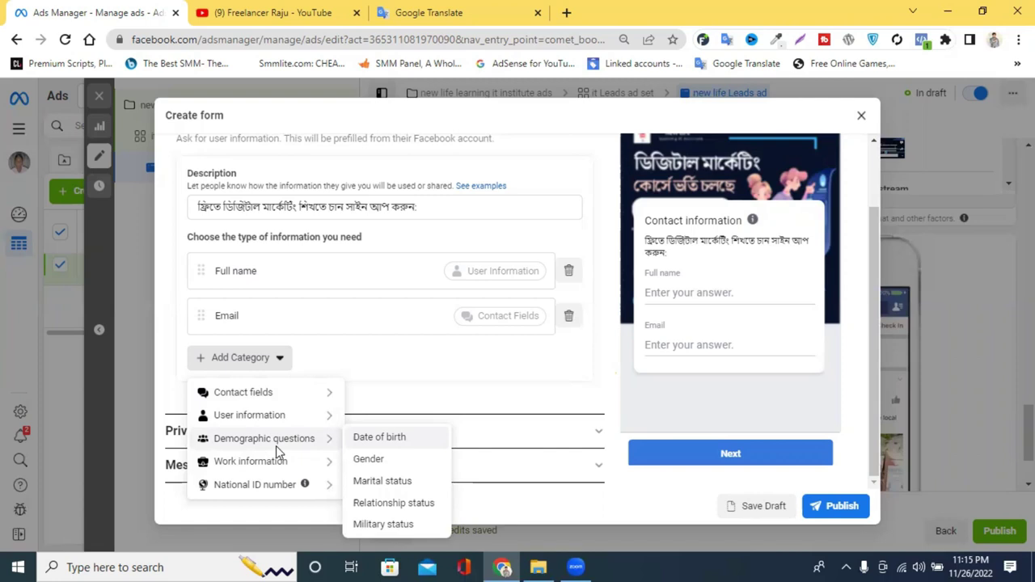
pyautogui.moveTo(257, 469)
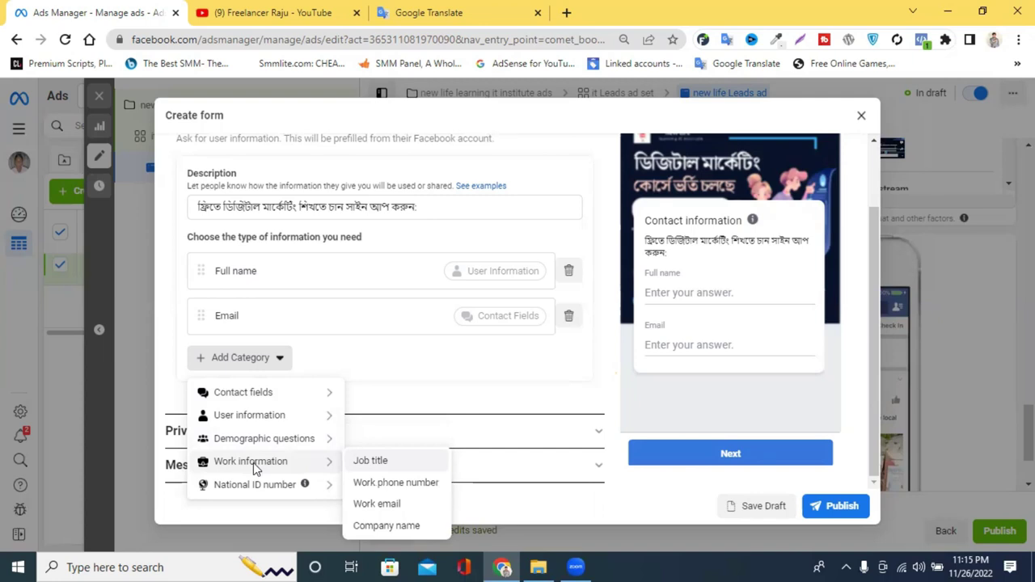
pyautogui.moveTo(243, 495)
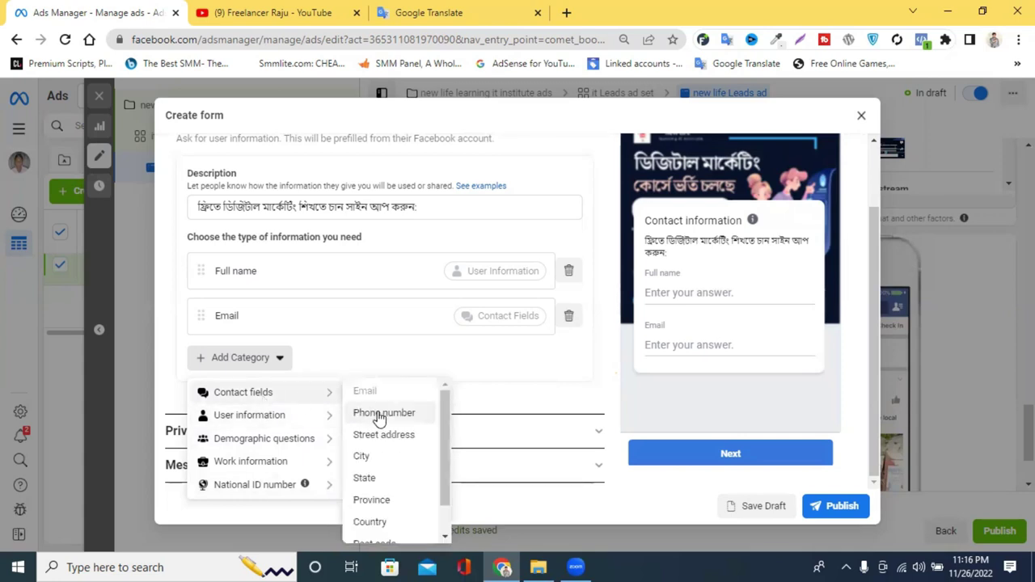
pyautogui.click(380, 414)
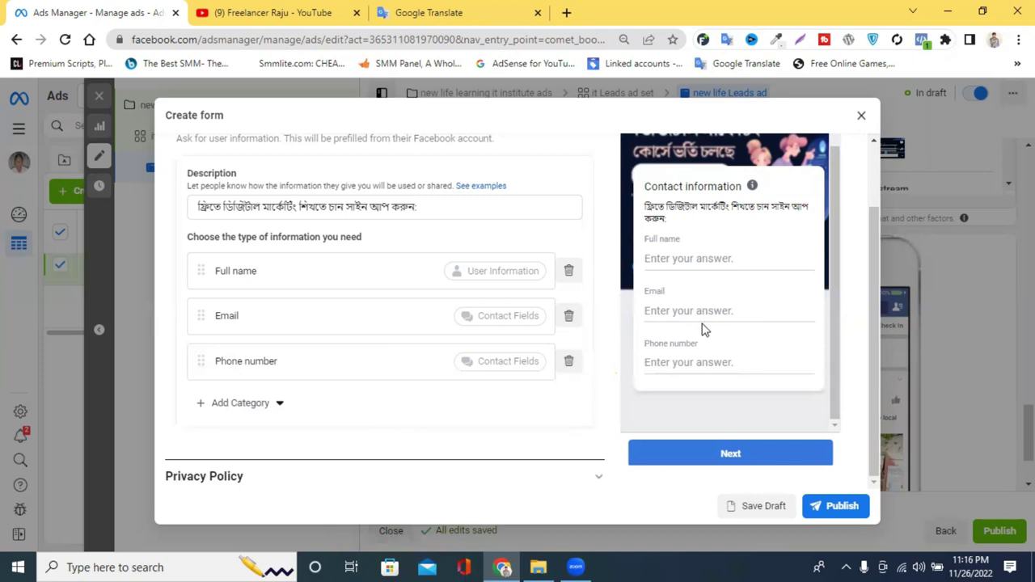
# Step: Check the remaining contact fields and add Street address as a prefill question
pyautogui.click(238, 404)
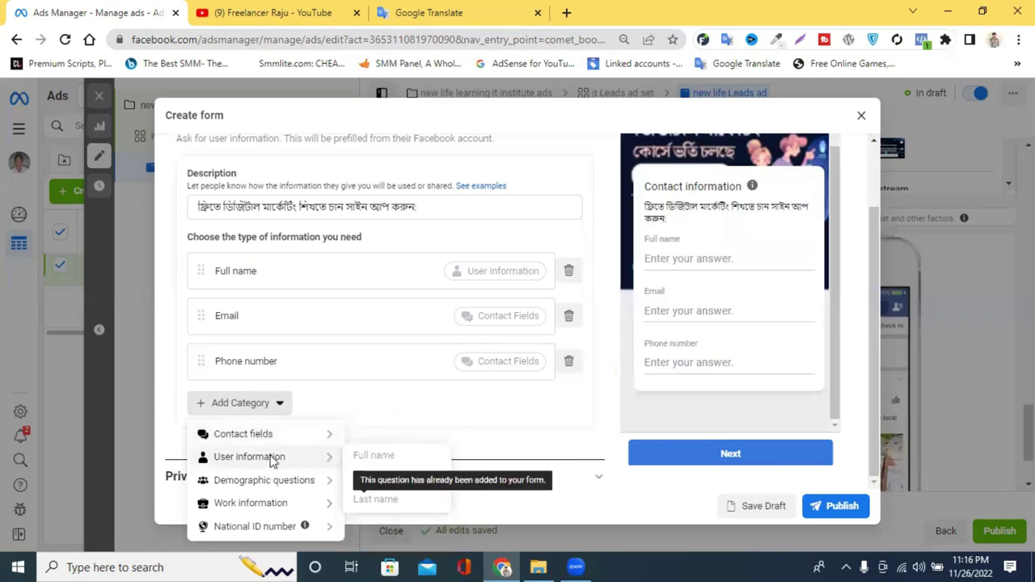
pyautogui.scroll(-1, 396, 381)
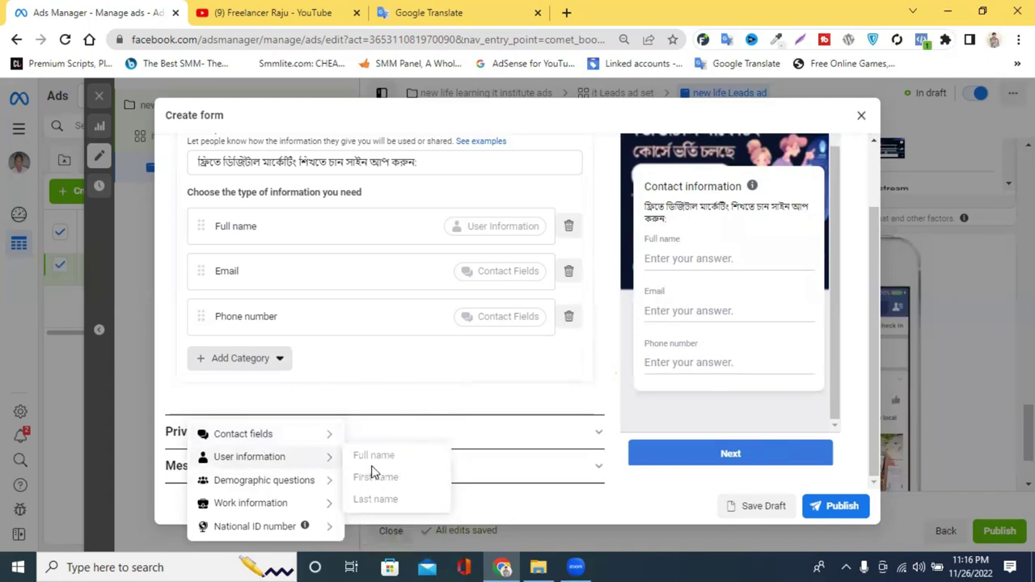
pyautogui.moveTo(330, 434)
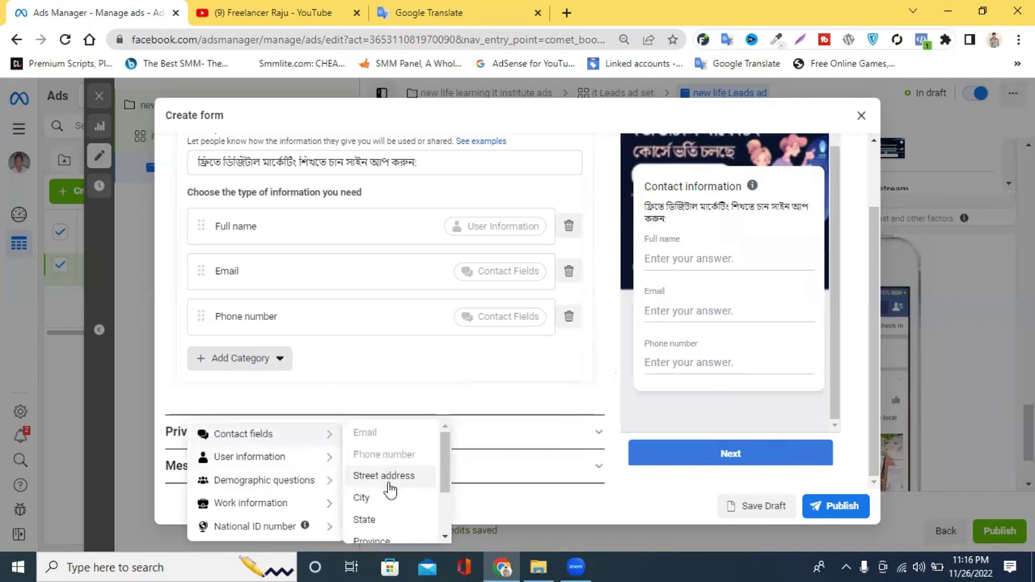
pyautogui.scroll(-2, 389, 490)
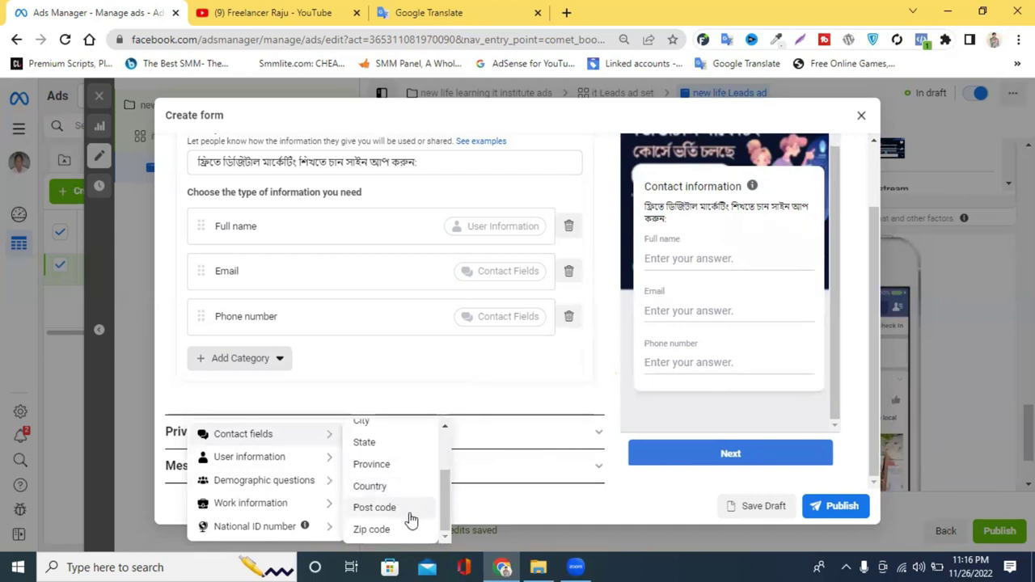
pyautogui.scroll(2, 407, 513)
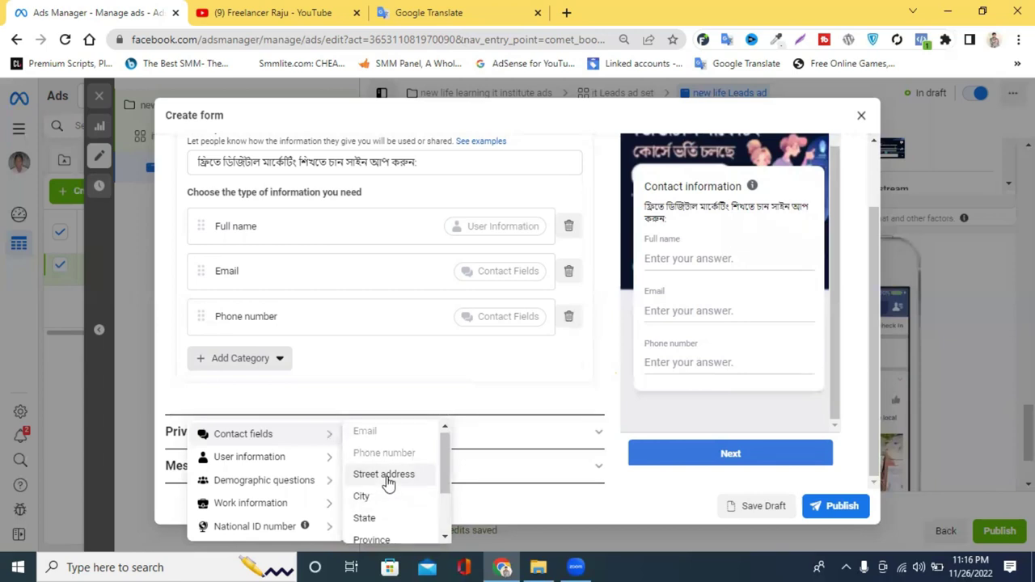
pyautogui.click(387, 478)
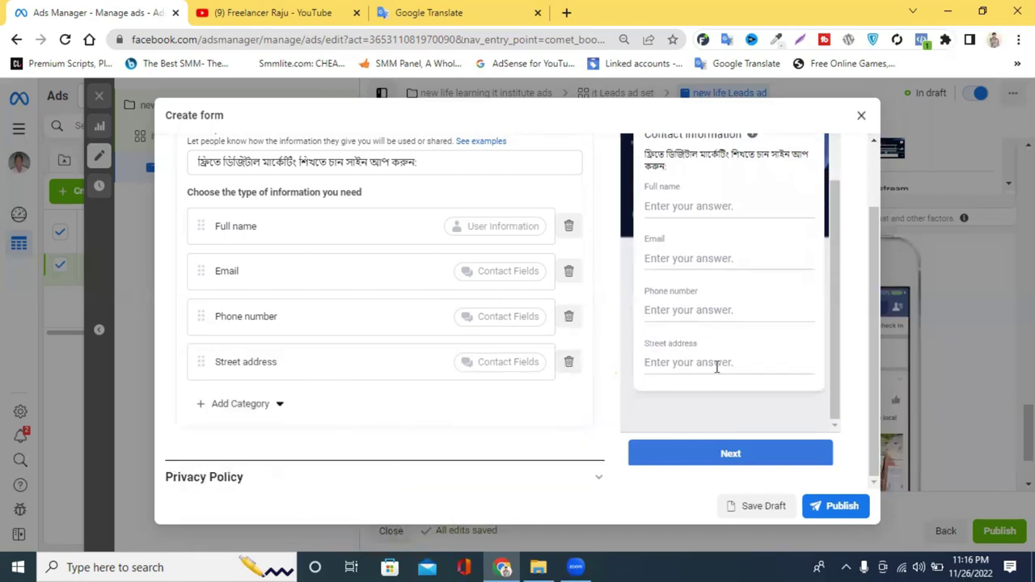
# Step: Examine which countries' ID types are offered under the National ID number category of prefill questions
pyautogui.click(235, 408)
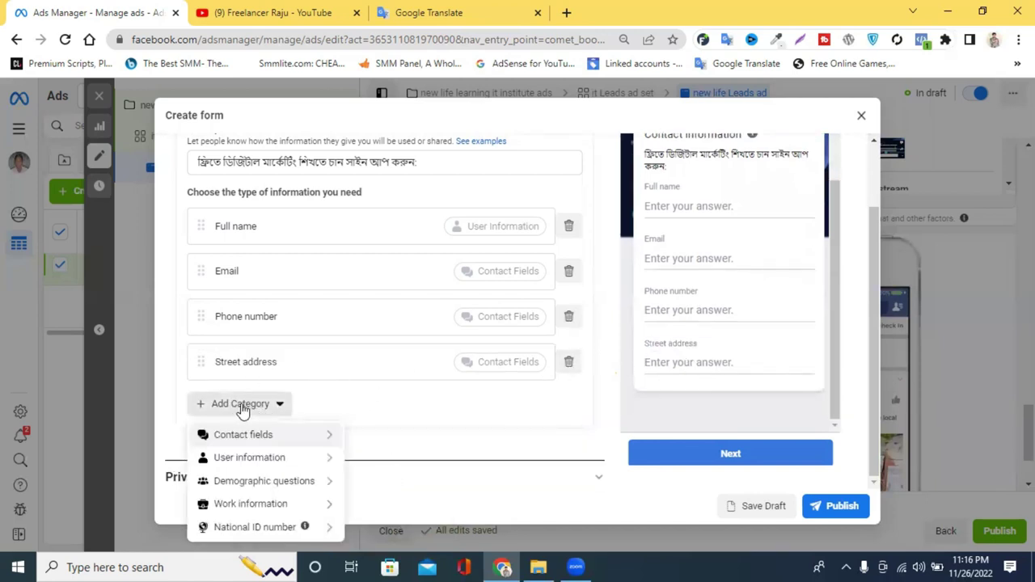
pyautogui.moveTo(263, 530)
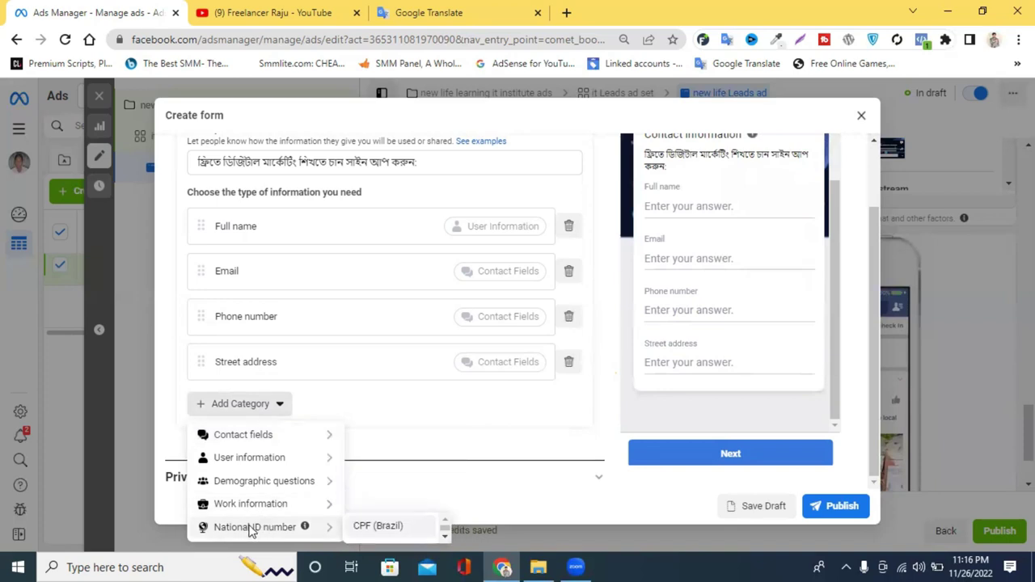
pyautogui.scroll(-2, 416, 529)
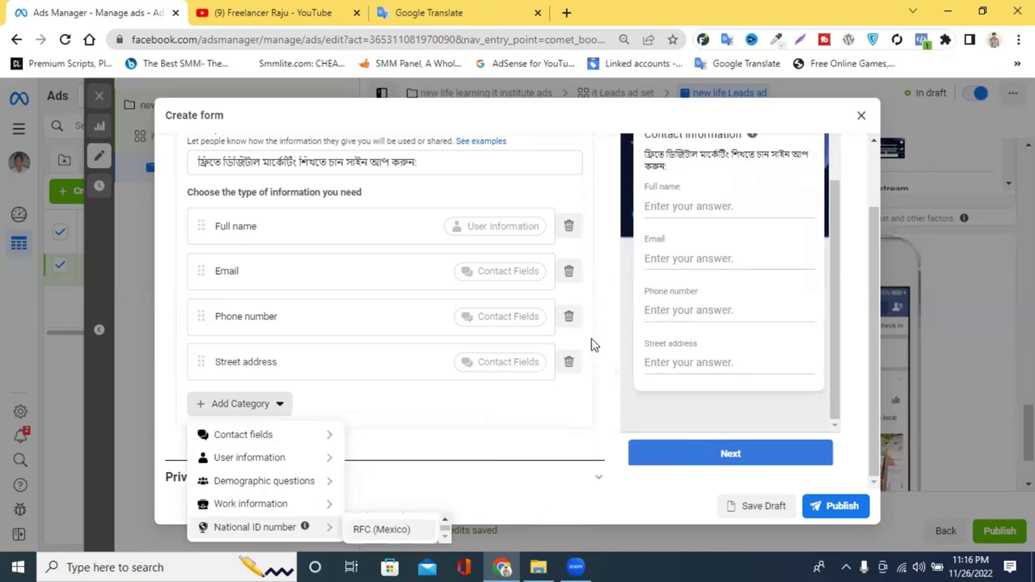
pyautogui.scroll(-1, 809, 307)
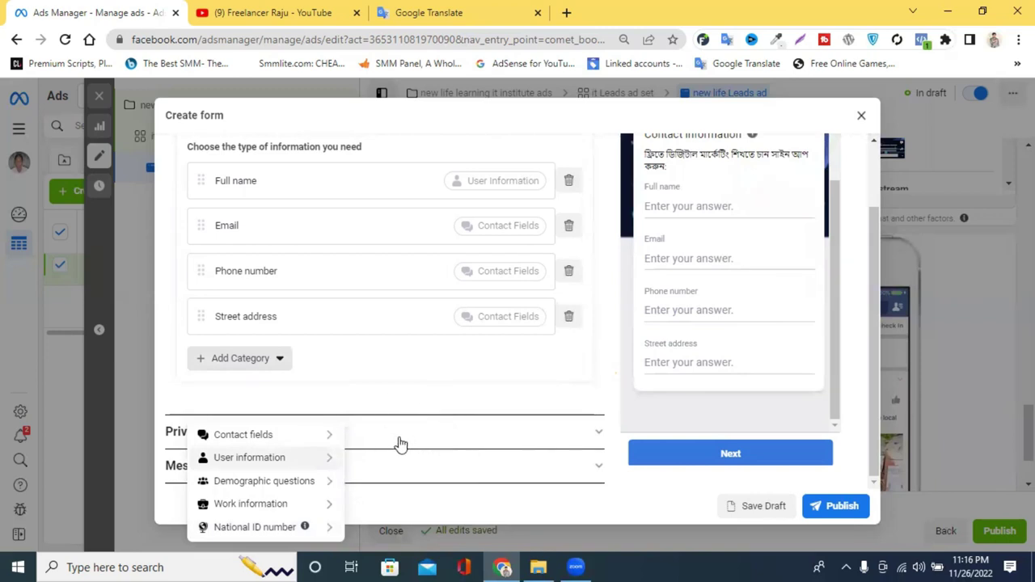
pyautogui.moveTo(235, 434)
pyautogui.moveTo(291, 427); pyautogui.dragTo(364, 388)
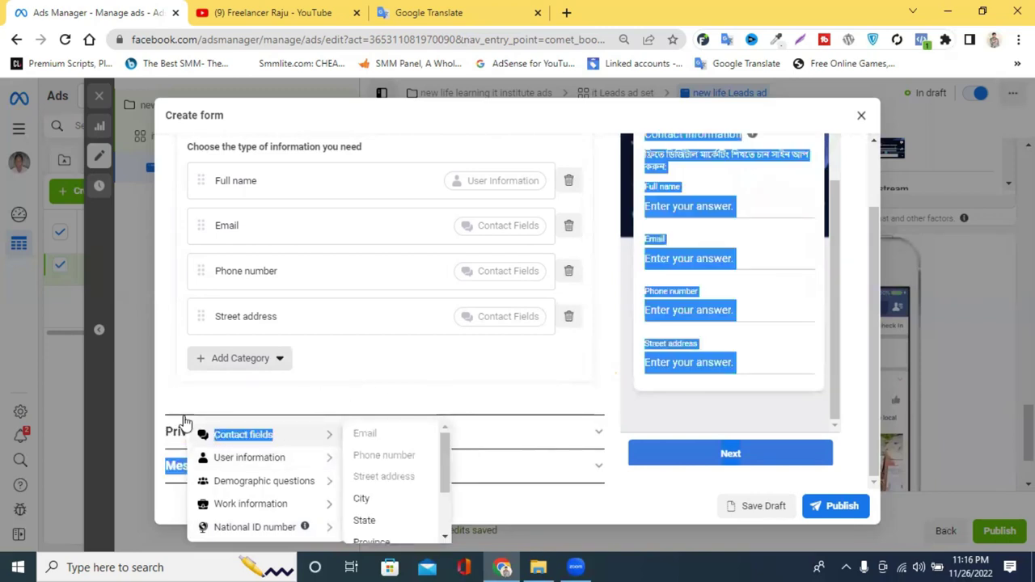
pyautogui.click(178, 396)
pyautogui.click(251, 361)
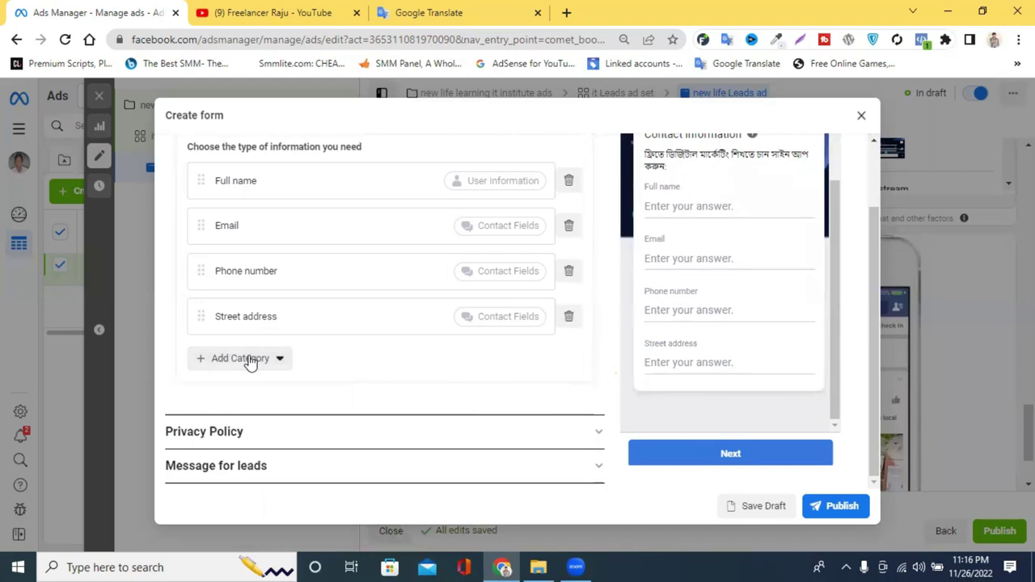
pyautogui.click(250, 358)
pyautogui.moveTo(249, 485)
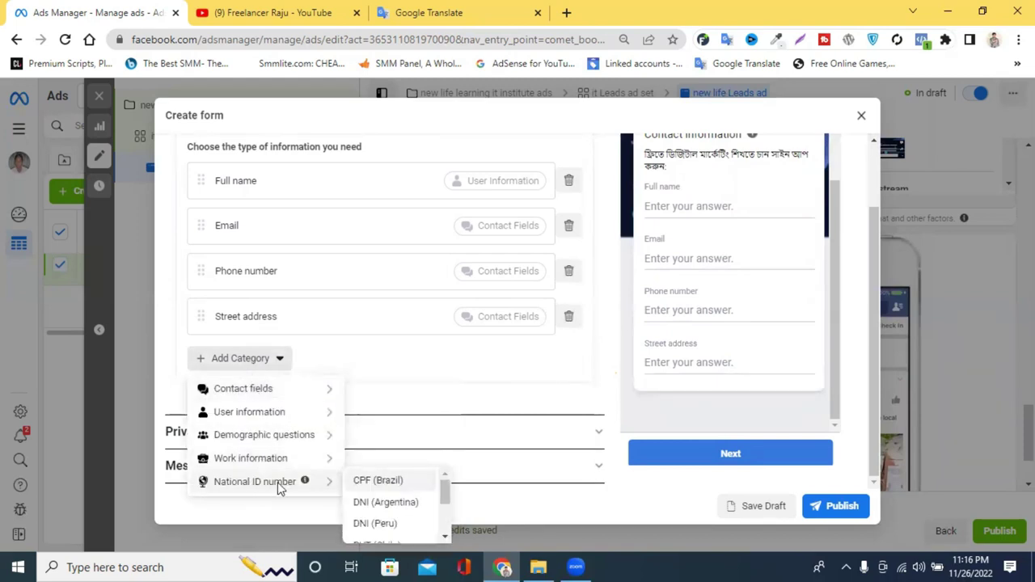
pyautogui.scroll(-2, 400, 494)
pyautogui.scroll(-1, 411, 502)
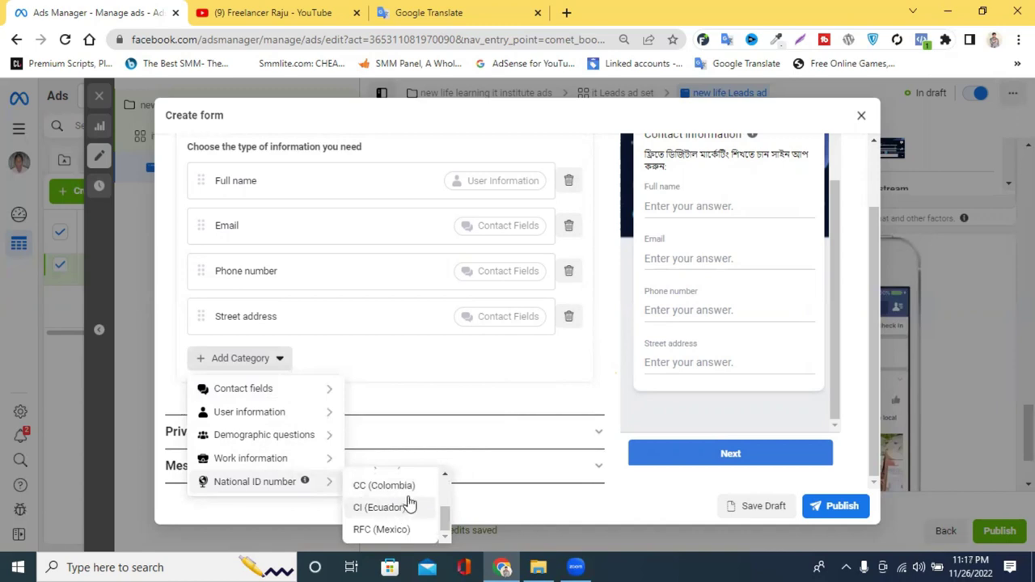
pyautogui.scroll(2, 404, 501)
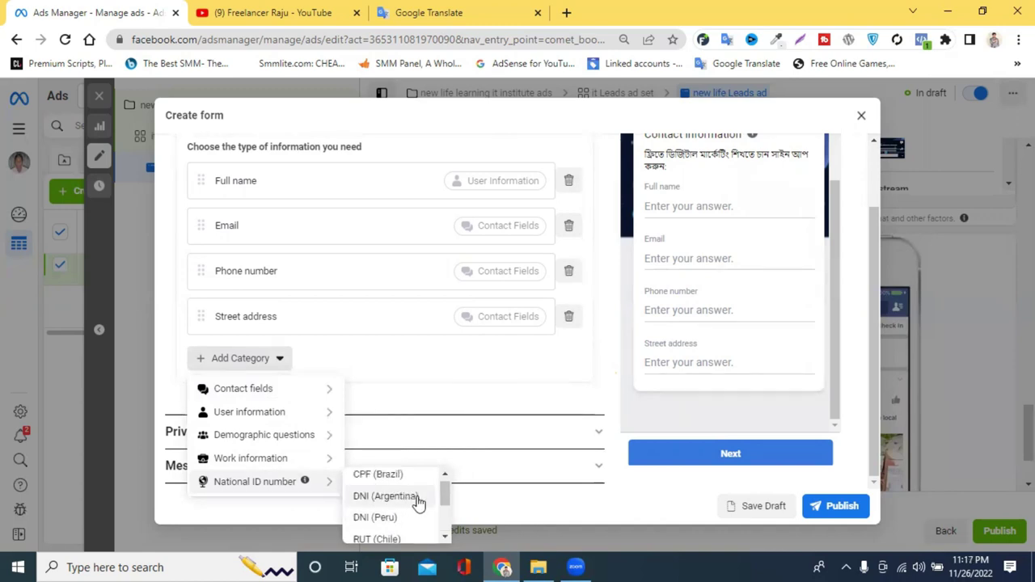
pyautogui.scroll(1, 419, 503)
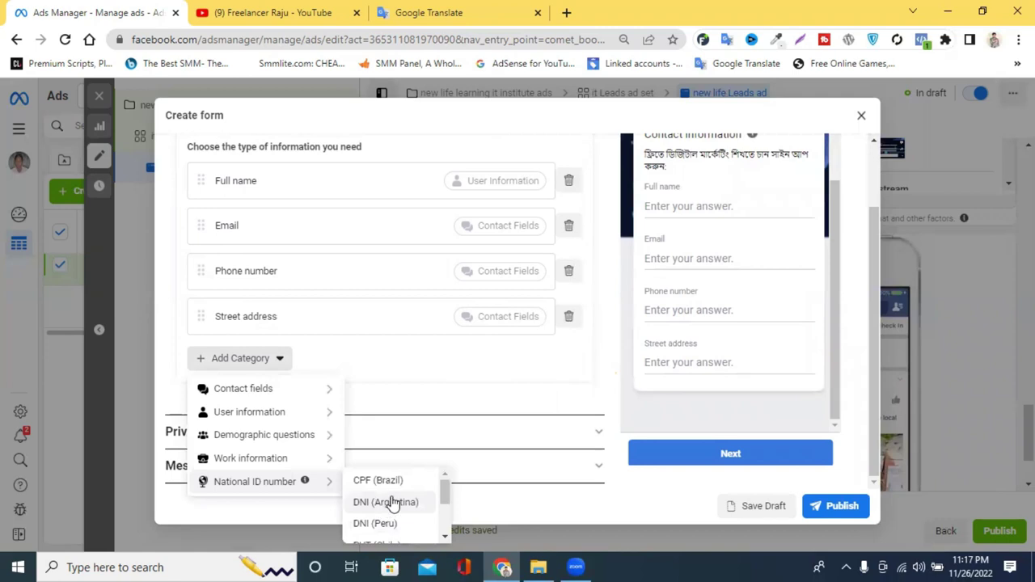
pyautogui.scroll(-3, 393, 501)
pyautogui.scroll(3, 402, 507)
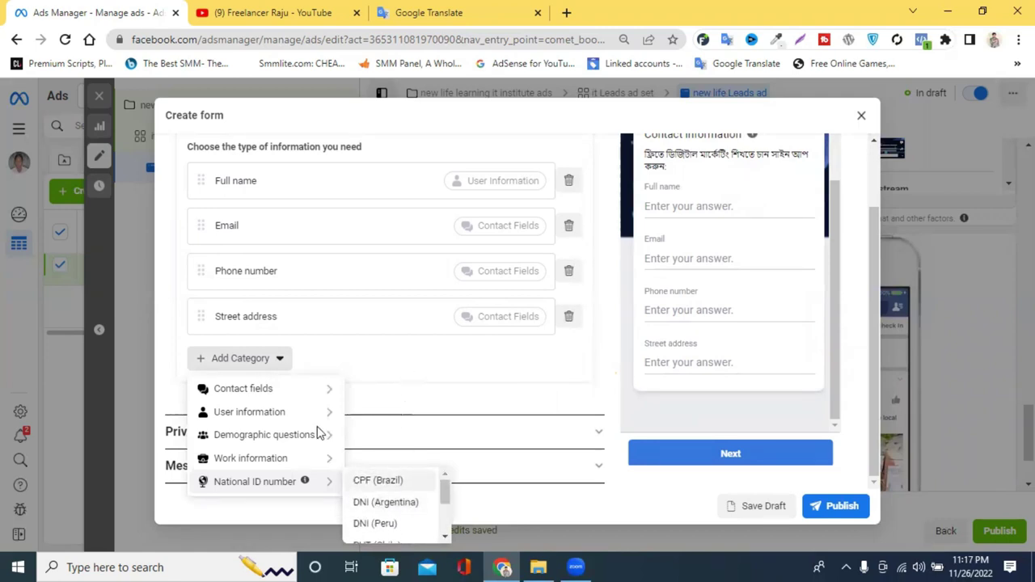
# Step: Add Gender from the demographic questions and move Phone number to the end of the prefill questions, below Gender
pyautogui.moveTo(250, 434)
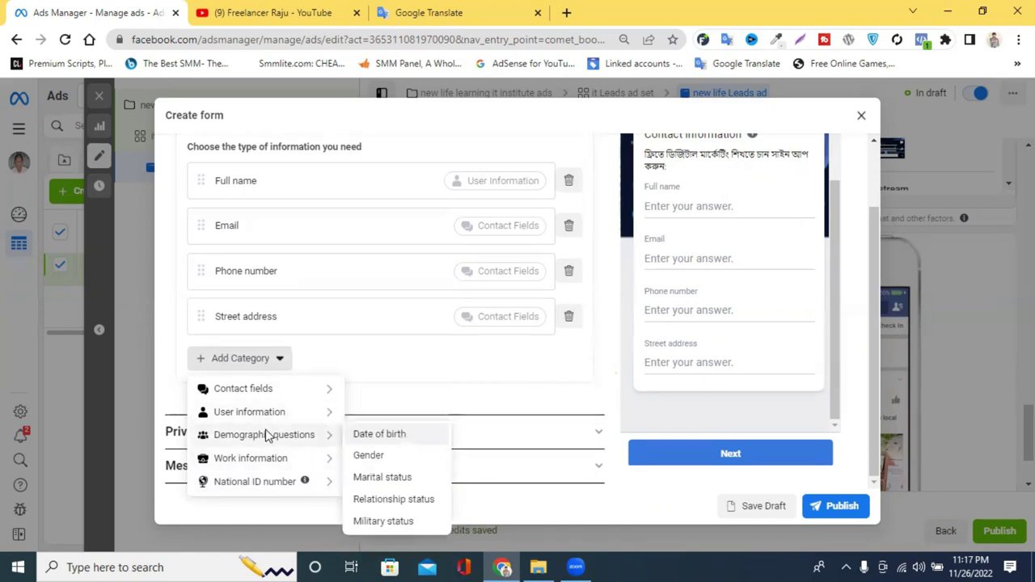
pyautogui.click(384, 464)
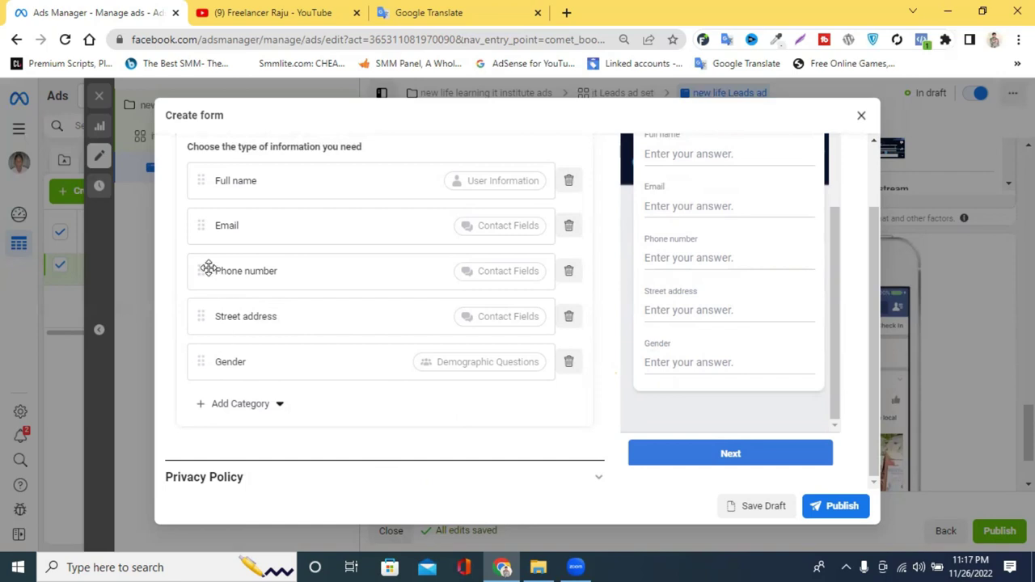
pyautogui.moveTo(197, 270); pyautogui.dragTo(192, 352)
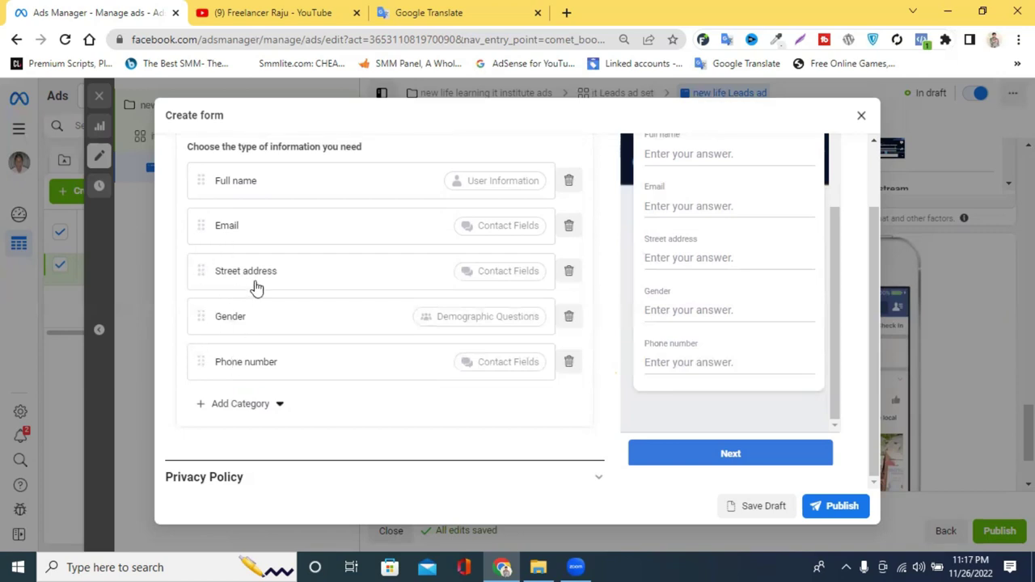
pyautogui.scroll(-1, 256, 290)
pyautogui.scroll(4, 256, 290)
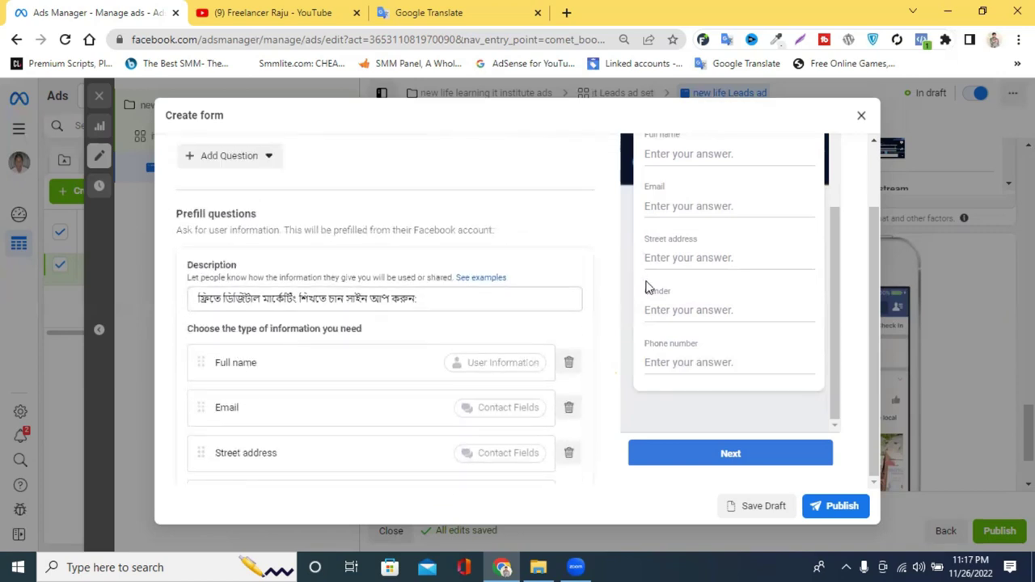
# Step: Examine the contact information page in the form preview and compare it with the list of prefill questions
pyautogui.scroll(2, 735, 290)
pyautogui.scroll(-2, 699, 247)
pyautogui.scroll(2, 712, 296)
pyautogui.scroll(-2, 703, 323)
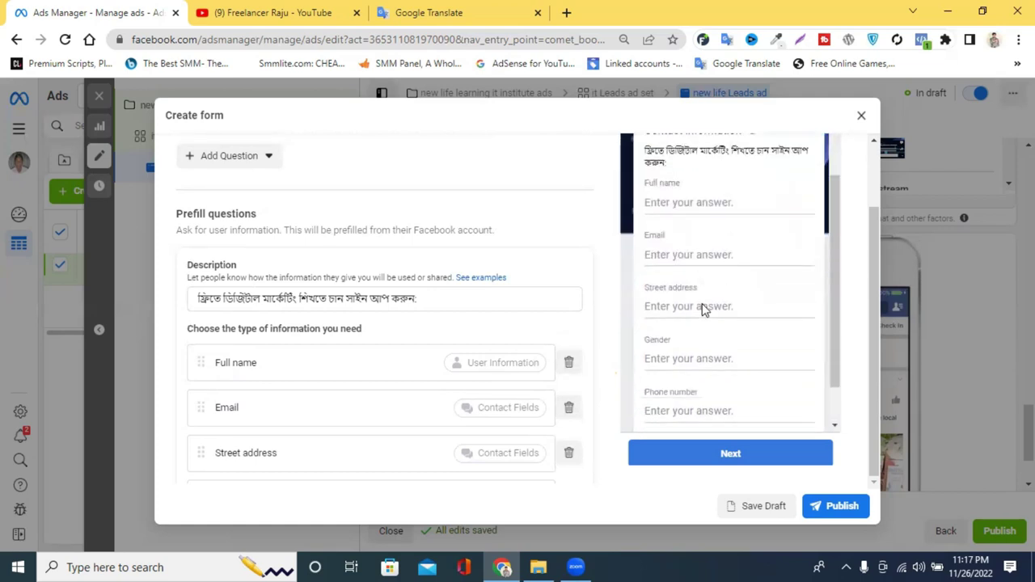
pyautogui.scroll(2, 703, 308)
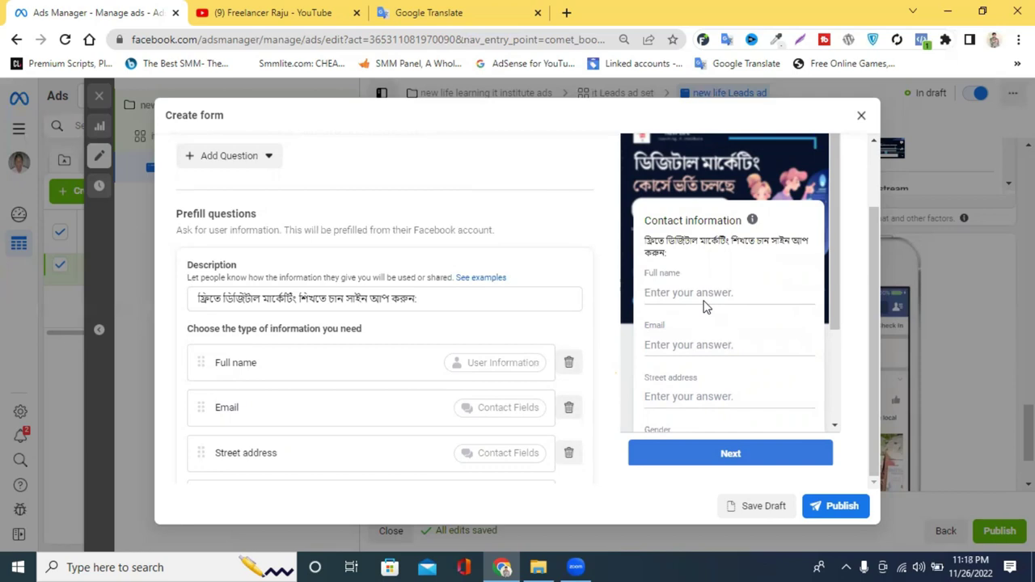
pyautogui.scroll(-3, 492, 342)
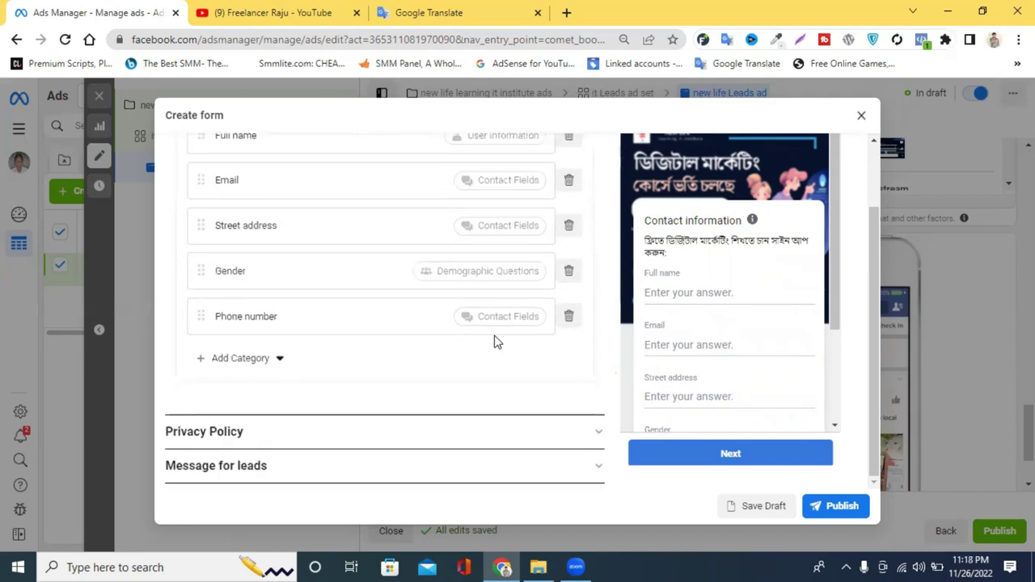
pyautogui.scroll(3, 485, 323)
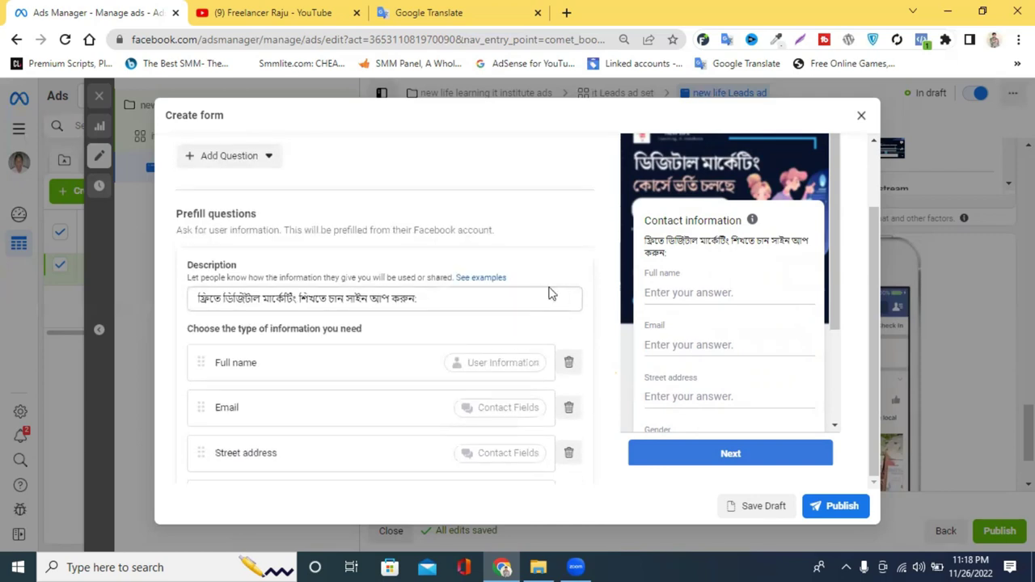
pyautogui.scroll(1, 546, 293)
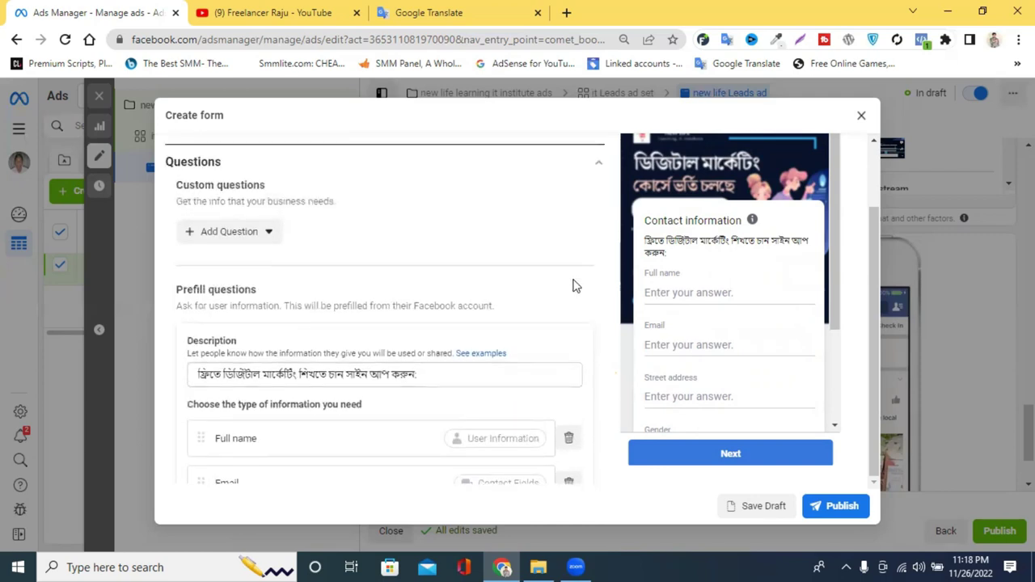
# Step: Collapse and reopen the form's Questions section, and review its custom and prefill questions through Phone number
pyautogui.click(595, 168)
pyautogui.click(595, 168)
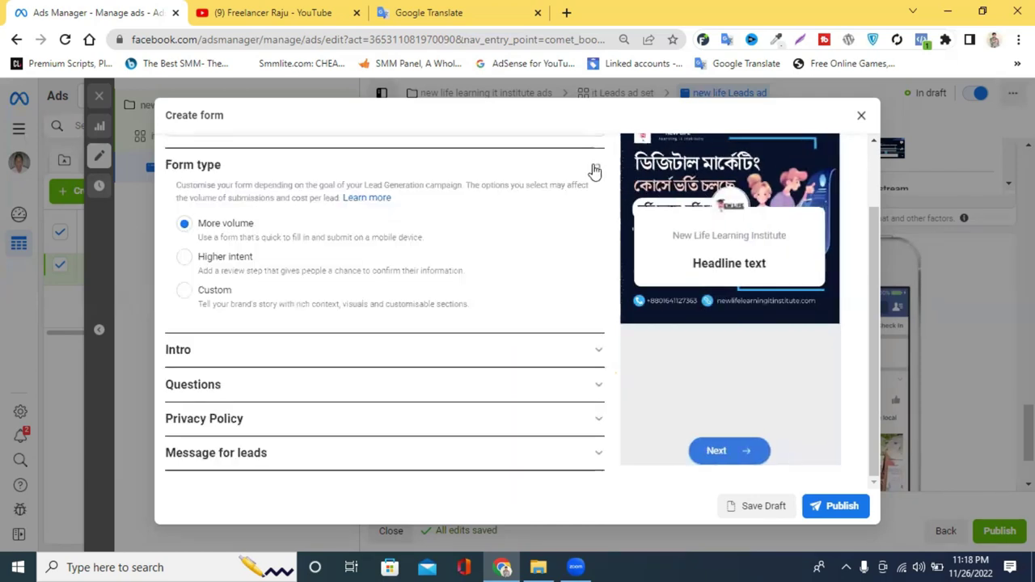
pyautogui.click(334, 395)
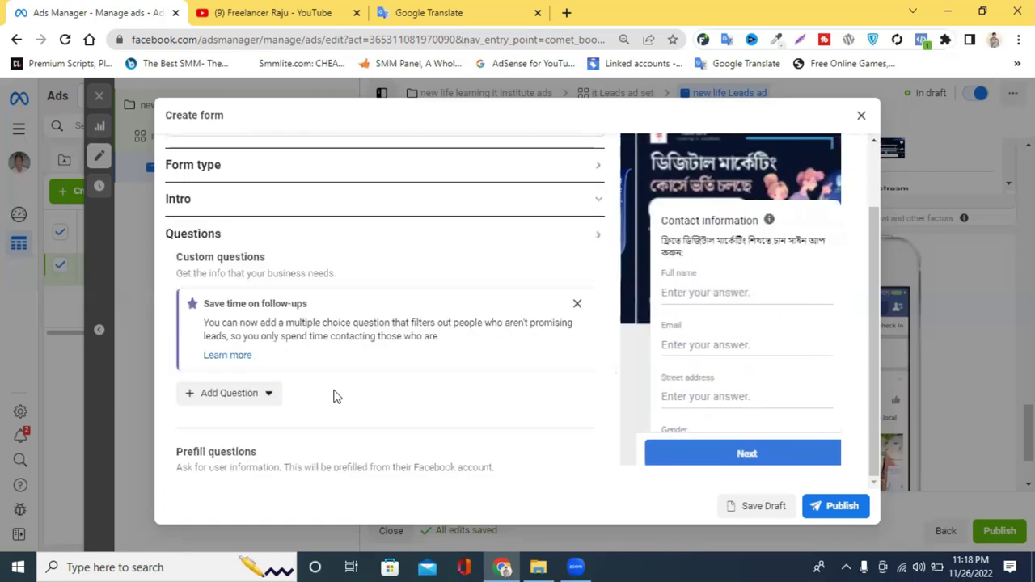
pyautogui.scroll(-5, 323, 364)
pyautogui.scroll(-2, 413, 347)
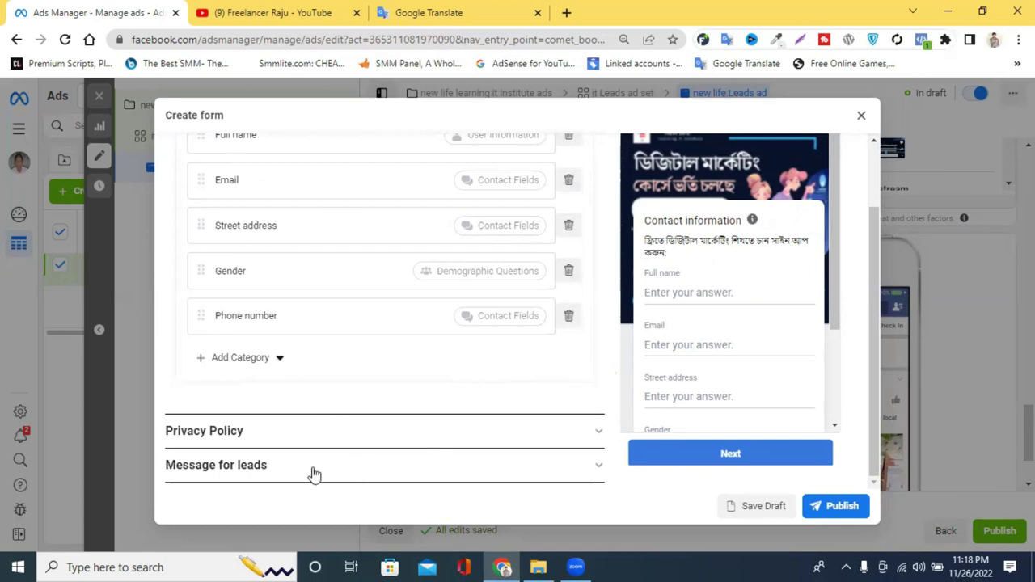
# Step: Open the form's Privacy Policy section and start editing its link
pyautogui.scroll(3, 510, 340)
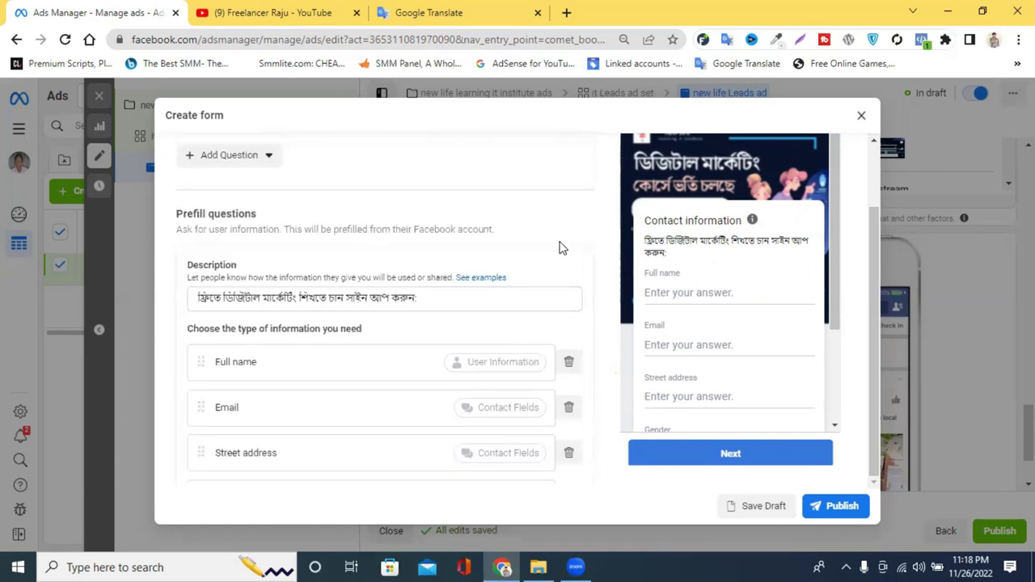
pyautogui.scroll(-3, 559, 245)
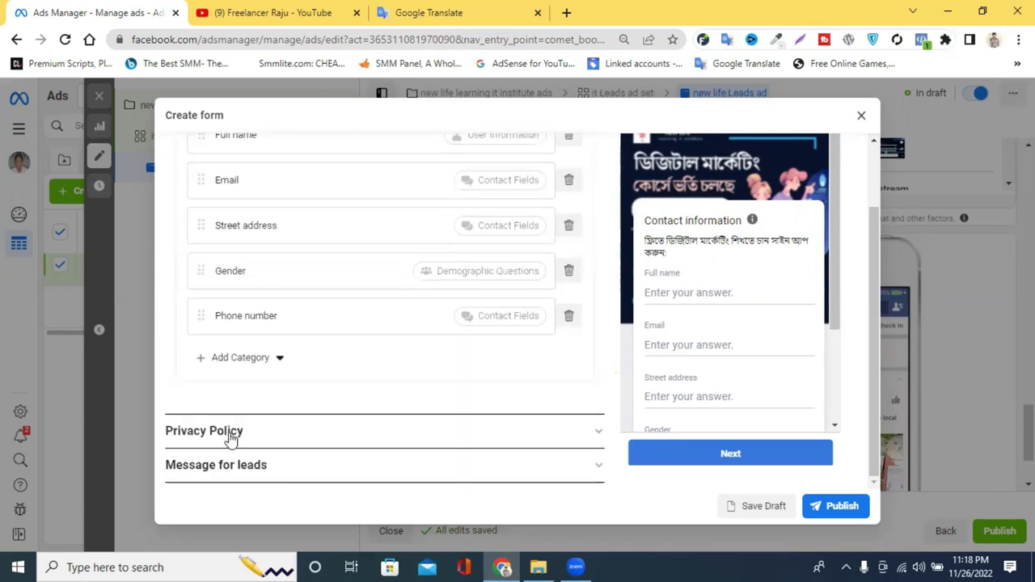
pyautogui.click(450, 435)
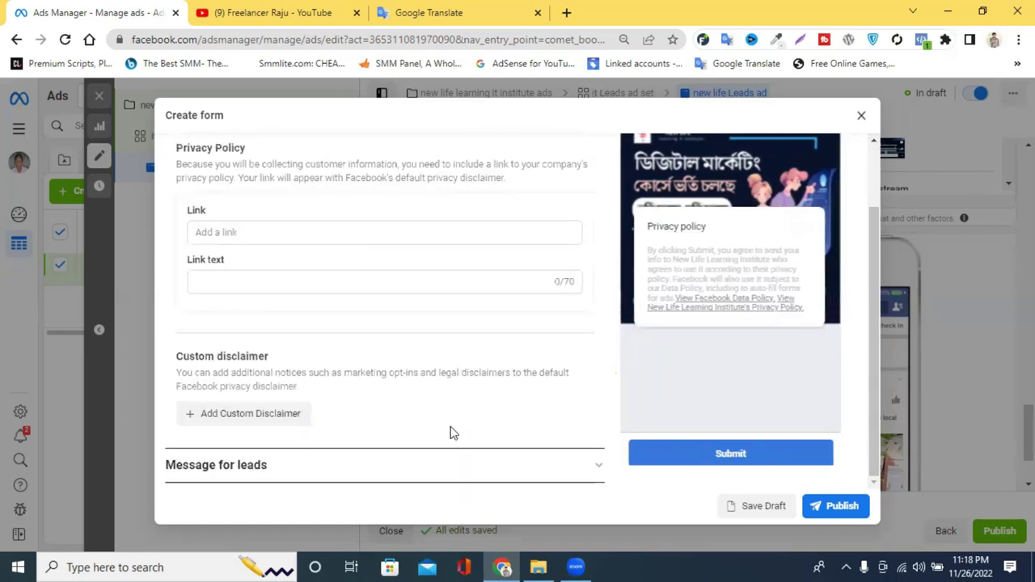
pyautogui.click(231, 233)
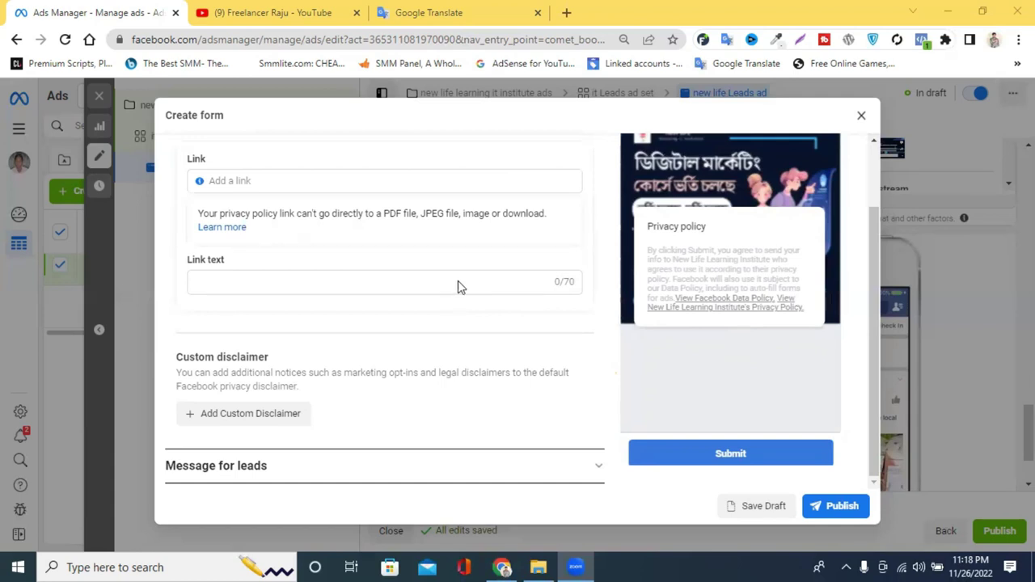
# Step: Visit bdseoexpert.com in a new browser tab
pyautogui.click(567, 12)
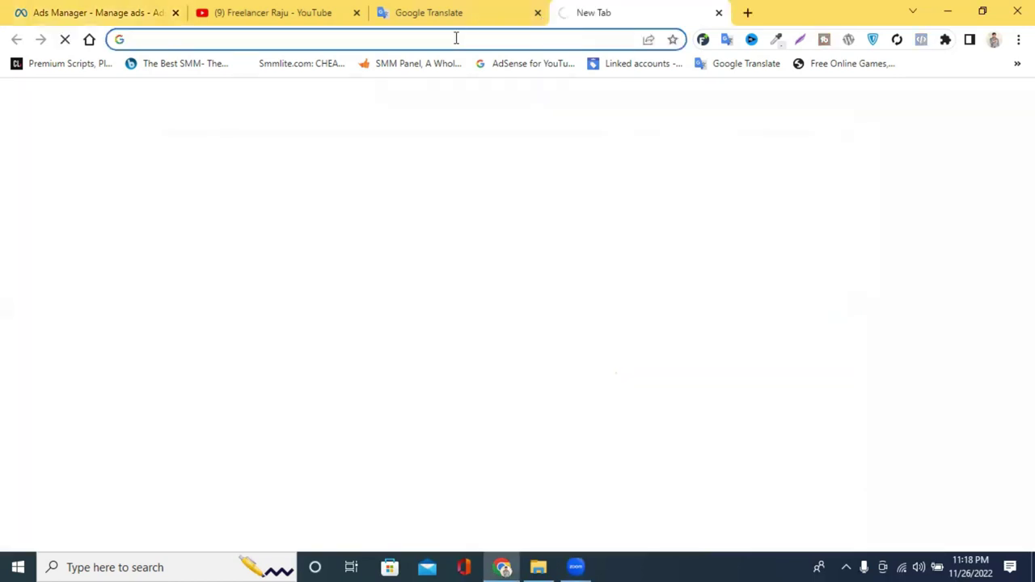
pyautogui.click(456, 38)
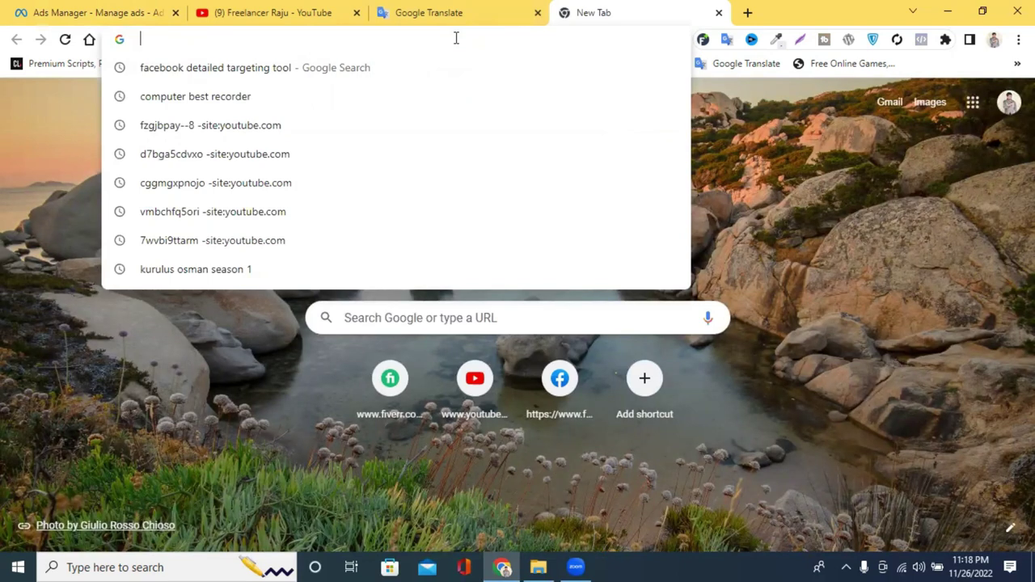
pyautogui.write('bdseoexpert.com')
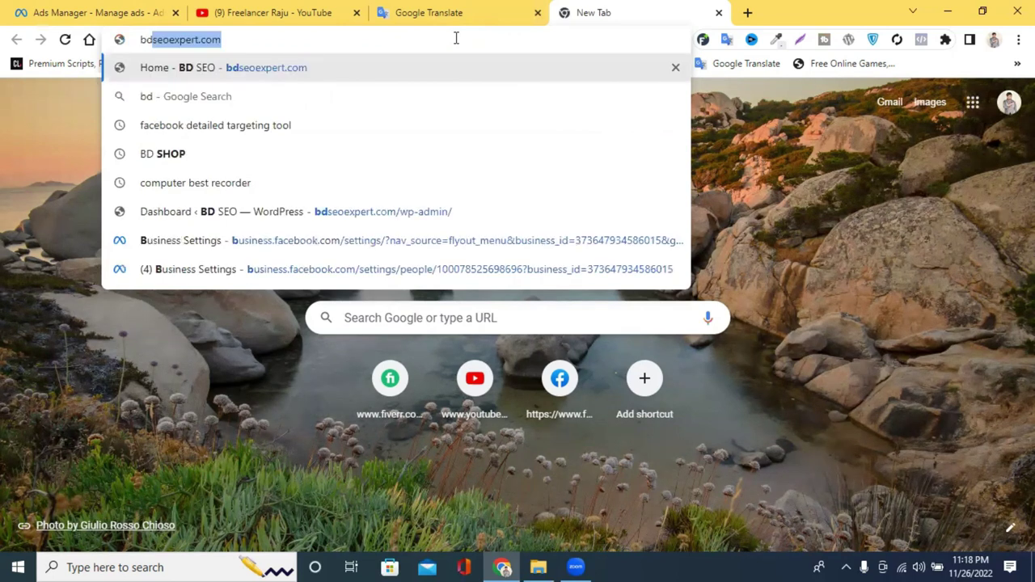
pyautogui.press('Return')
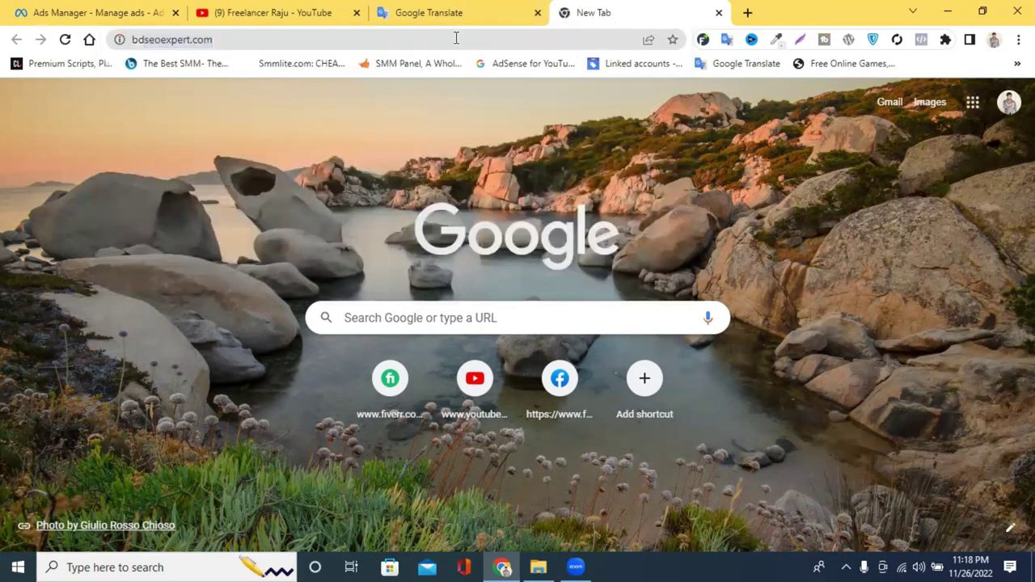
# Step: Search Google for BD SHOP and open the bdshop.com online store
pyautogui.click(456, 38)
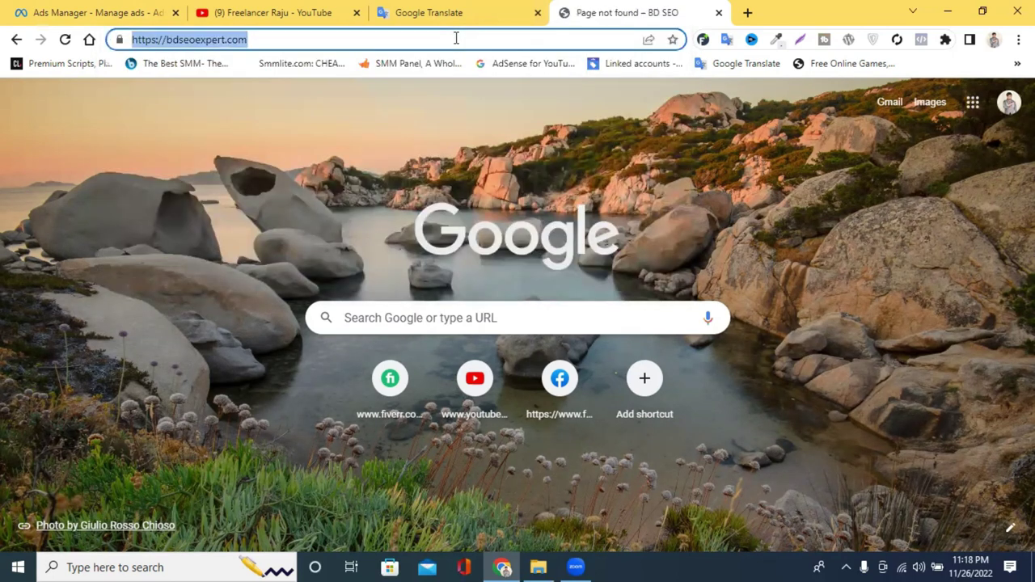
pyautogui.write('bd')
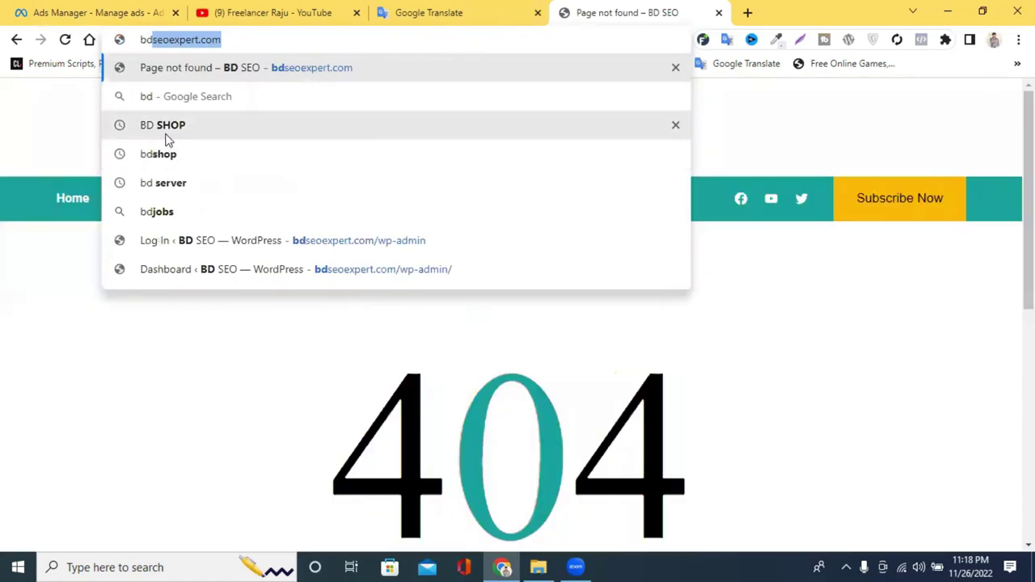
pyautogui.click(166, 134)
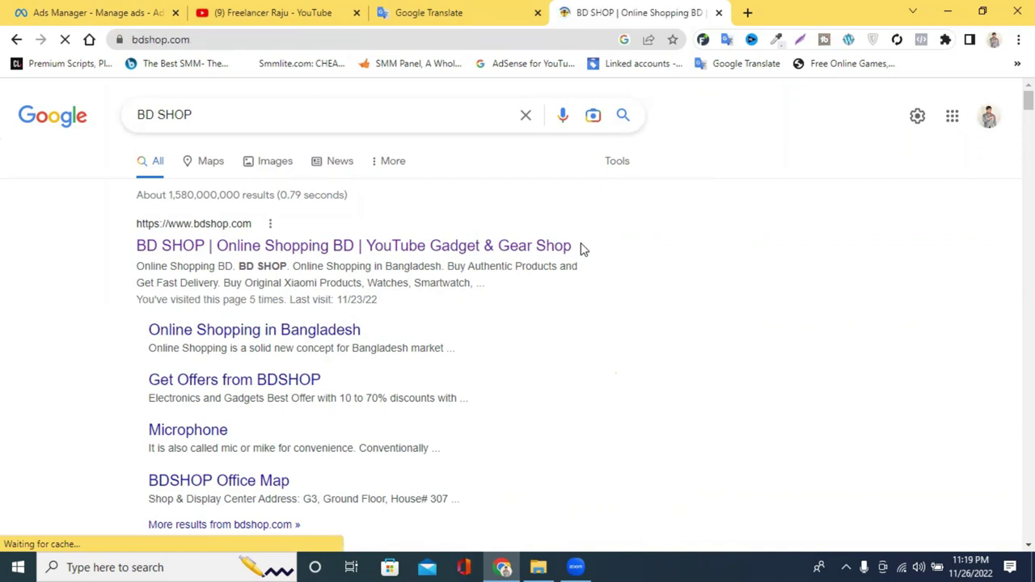
# Step: Examine the BD SHOP home page from the product listings through the footer links and cookie notice, and return to its header
pyautogui.scroll(-15, 582, 251)
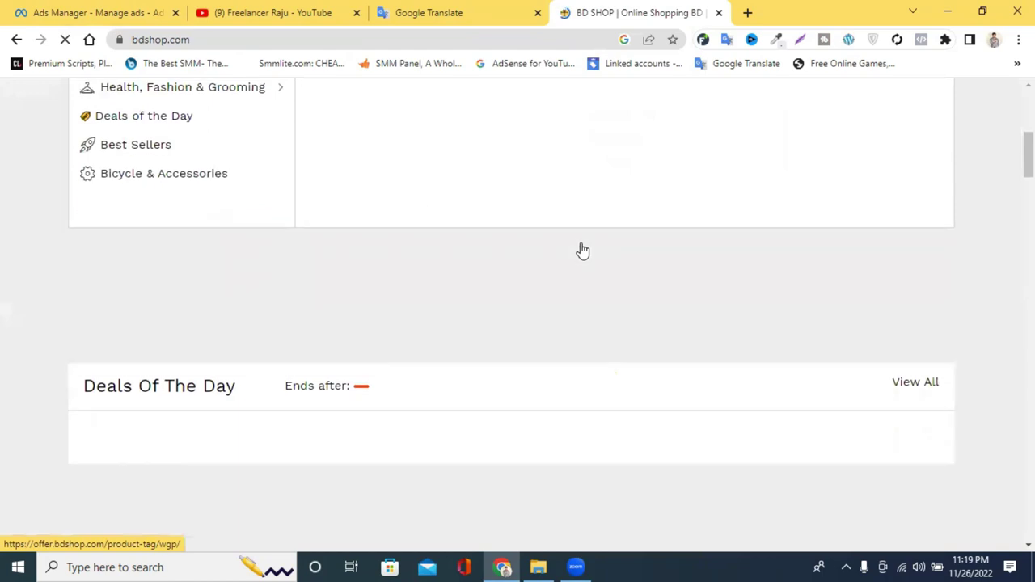
pyautogui.scroll(-10, 582, 251)
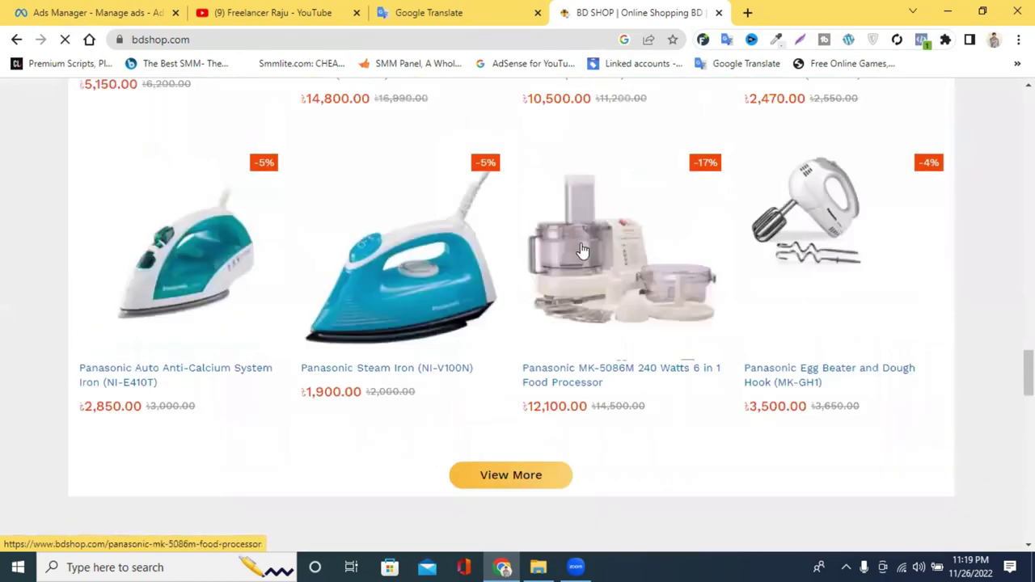
pyautogui.scroll(-5, 582, 255)
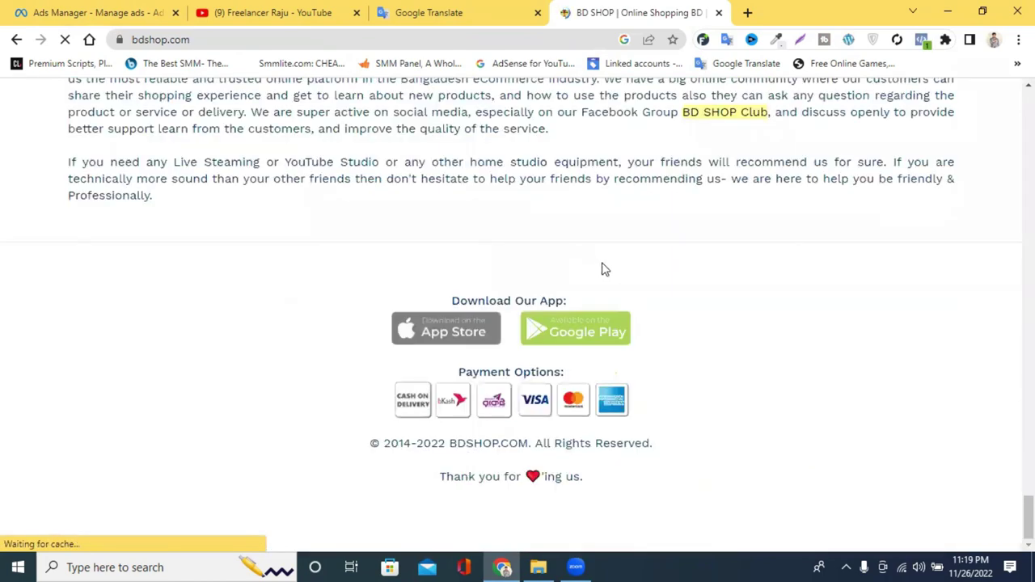
pyautogui.scroll(3, 305, 337)
pyautogui.scroll(-3, 373, 340)
pyautogui.scroll(4, 609, 326)
pyautogui.scroll(1, 610, 326)
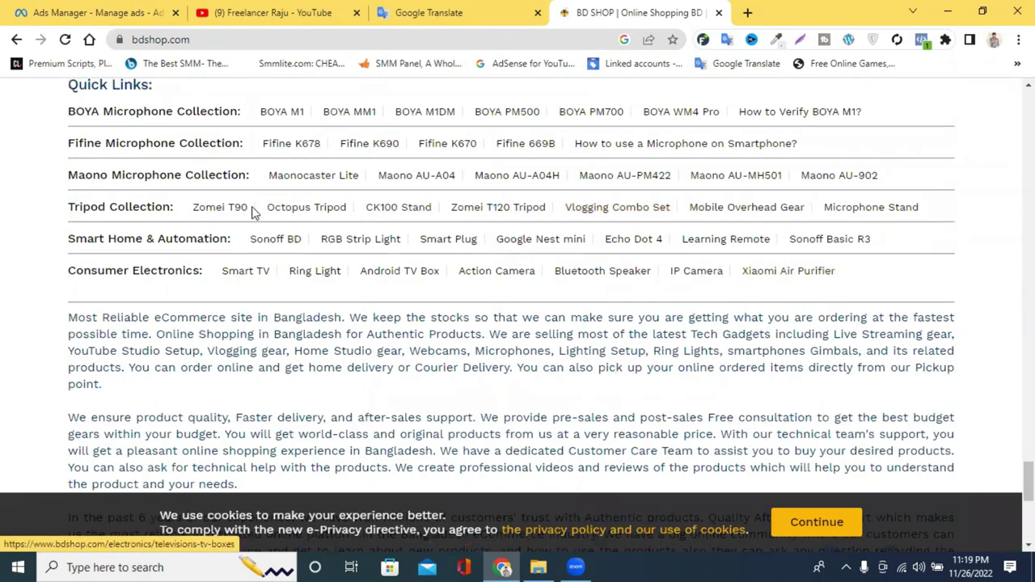
pyautogui.scroll(1, 251, 207)
pyautogui.scroll(-7, 709, 237)
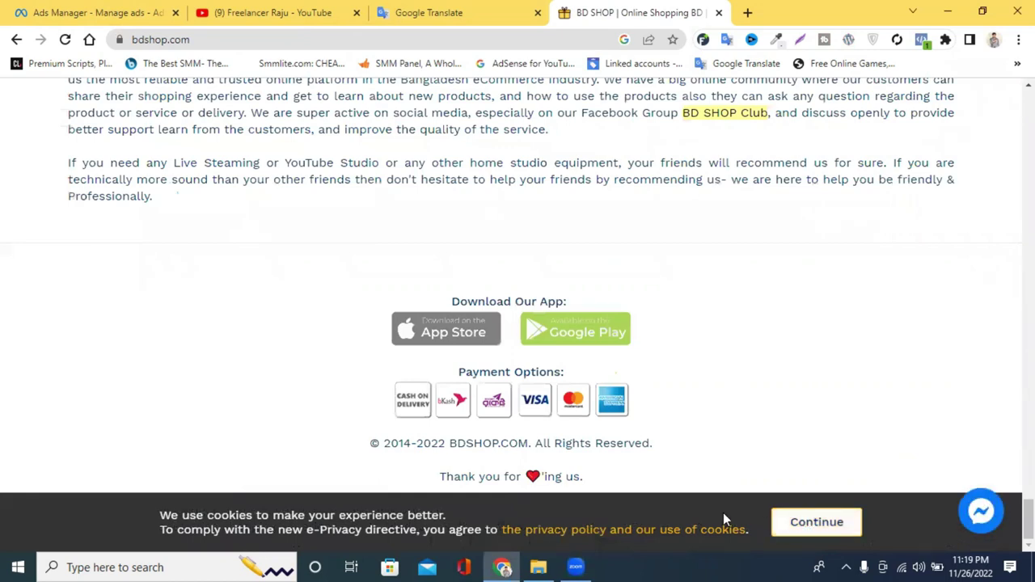
pyautogui.scroll(15, 569, 423)
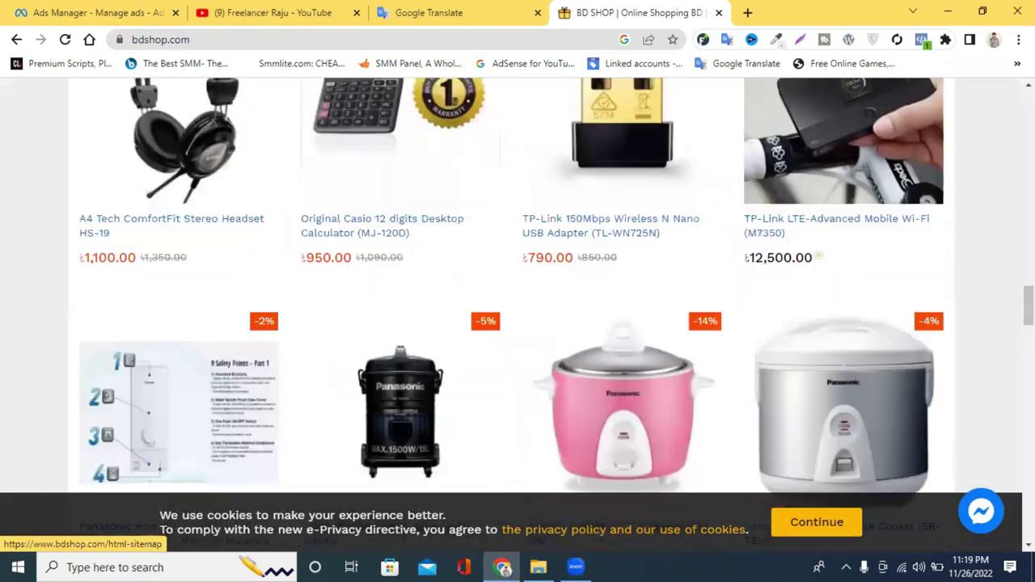
pyautogui.scroll(10, 980, 162)
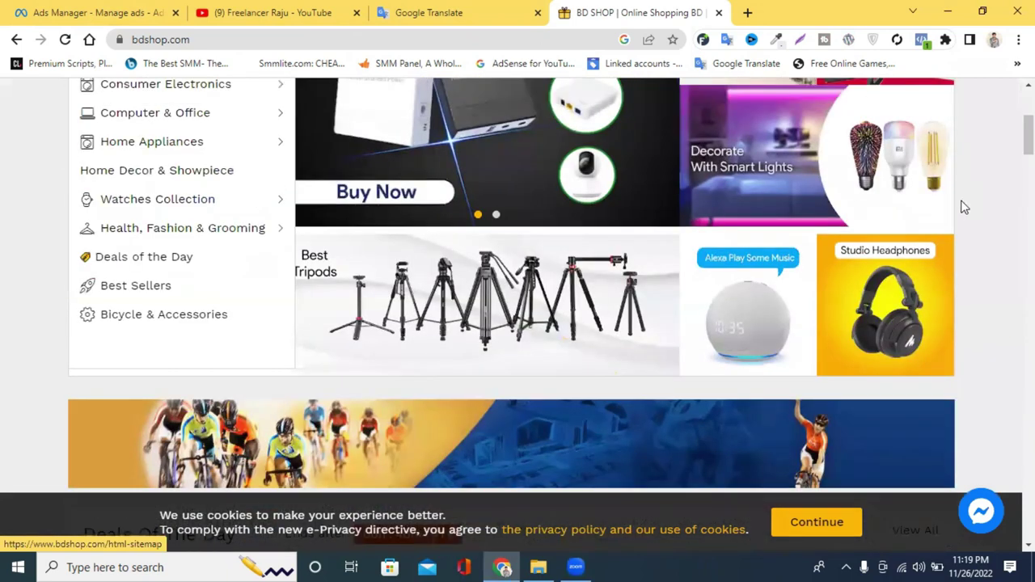
pyautogui.scroll(4, 962, 203)
pyautogui.moveTo(447, 205)
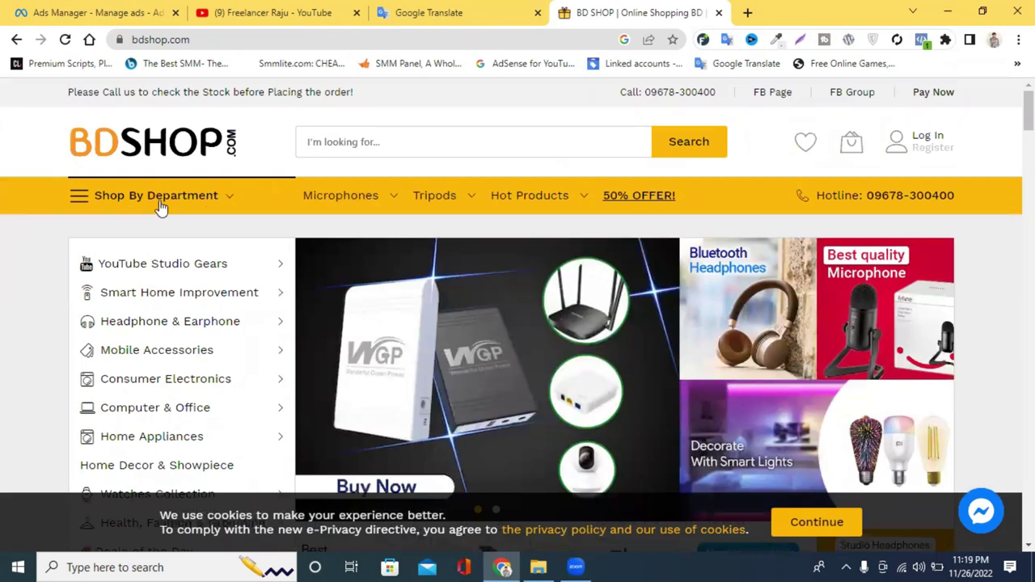
# Step: Close the BD SHOP page and return to the link text field in the lead form's Privacy Policy section
pyautogui.click(127, 9)
pyautogui.click(652, 9)
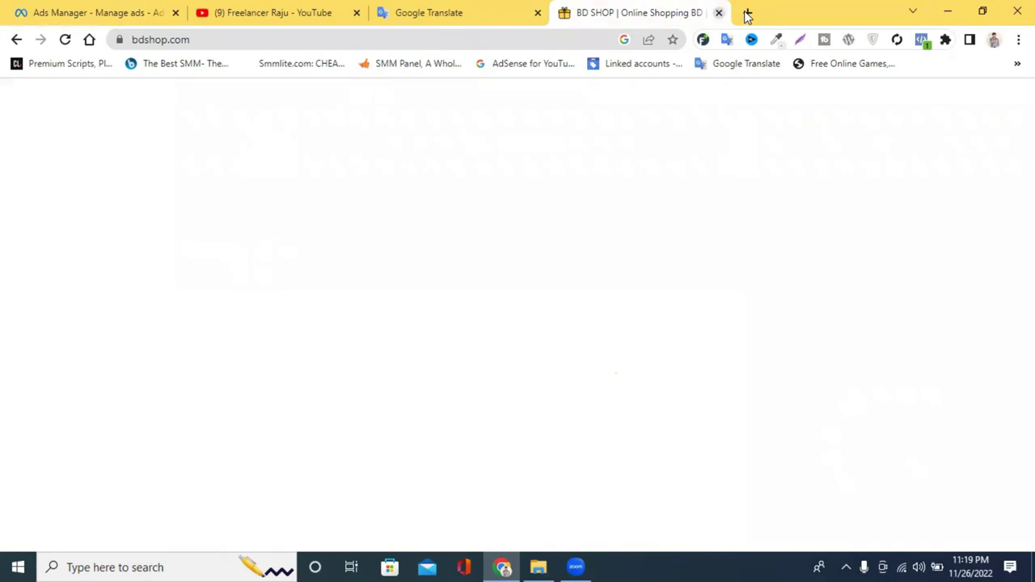
pyautogui.click(719, 12)
pyautogui.click(78, 10)
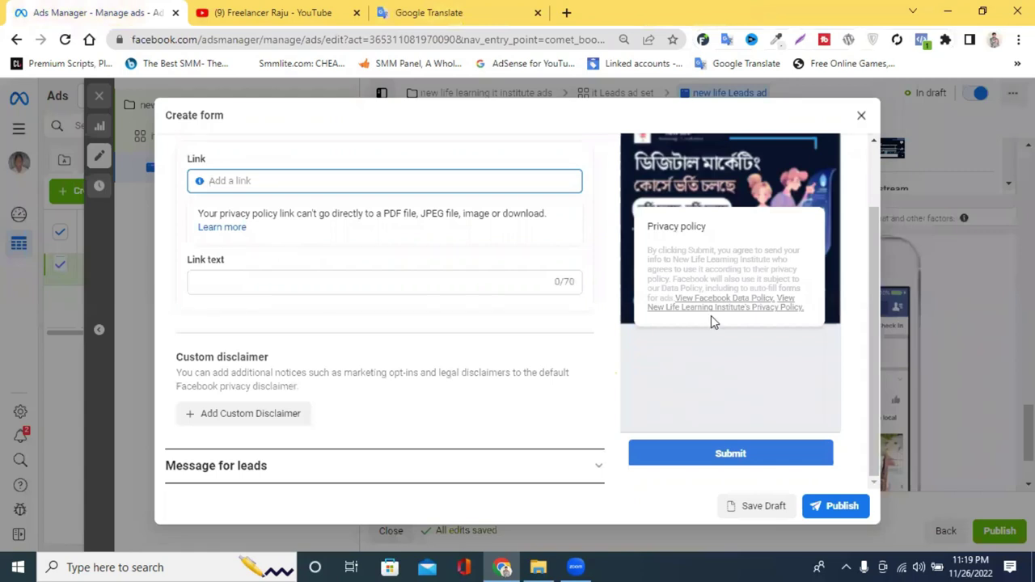
pyautogui.click(254, 279)
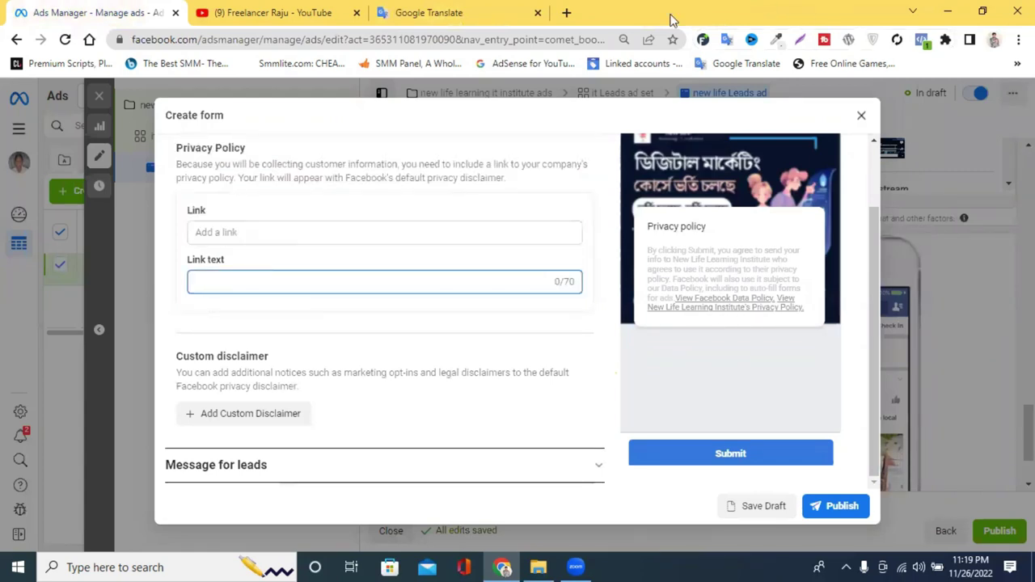
# Step: Search Google for "best phone" in a new browser tab
pyautogui.click(568, 13)
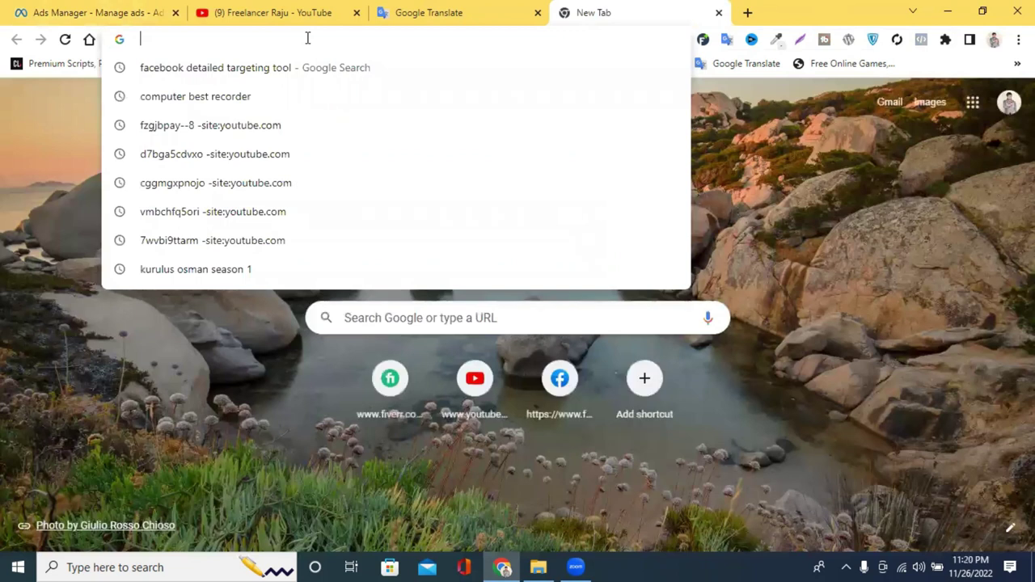
pyautogui.write('sh')
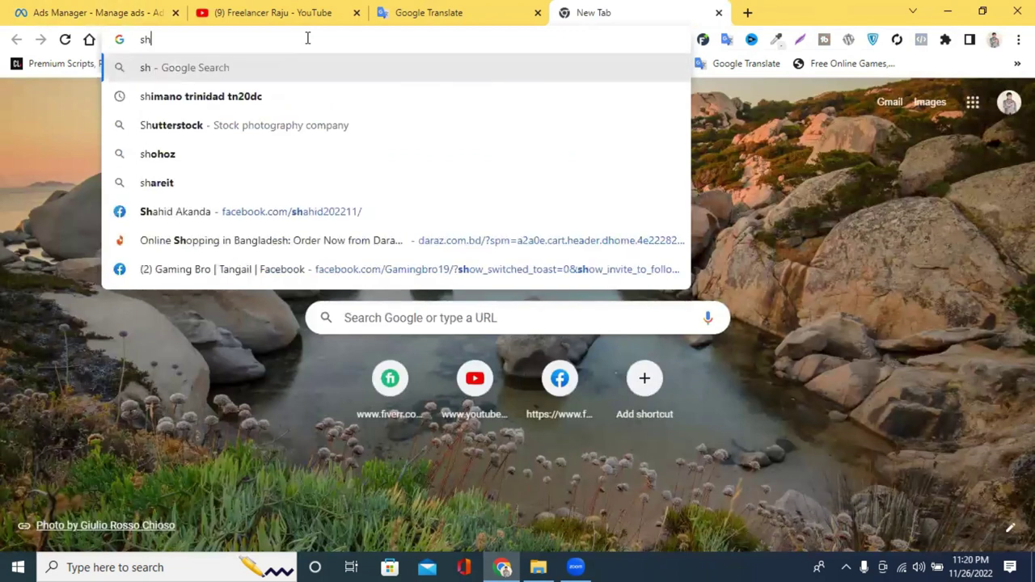
pyautogui.write('o')
pyautogui.press('BackSpace')
pyautogui.press('BackSpace')
pyautogui.press('BackSpace')
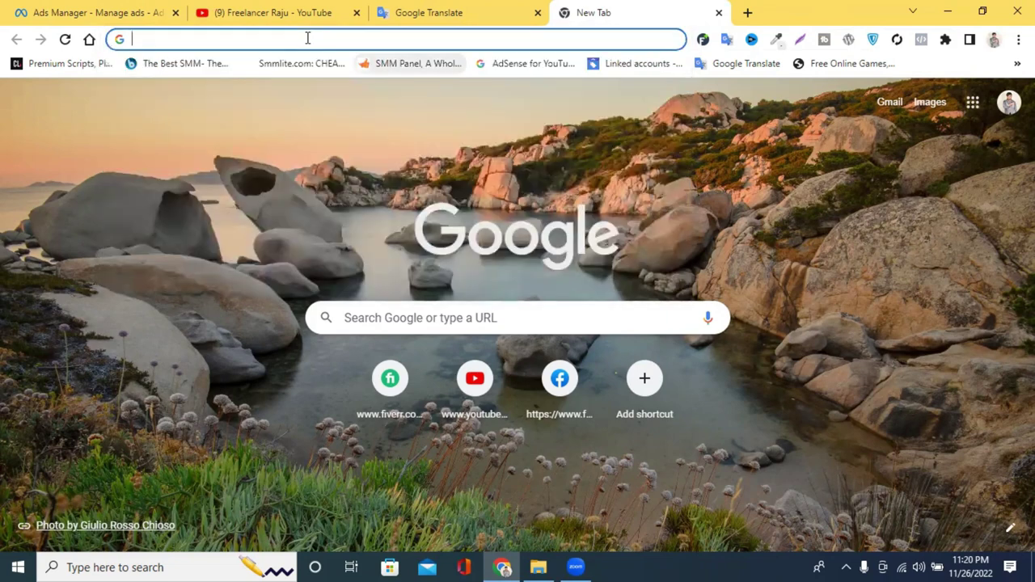
pyautogui.write('best ')
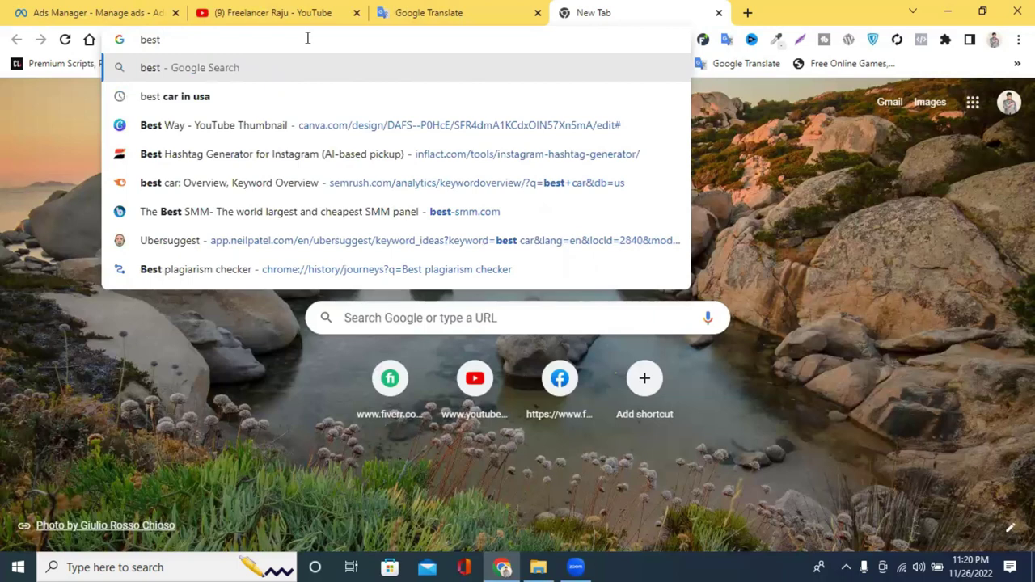
pyautogui.write('ph')
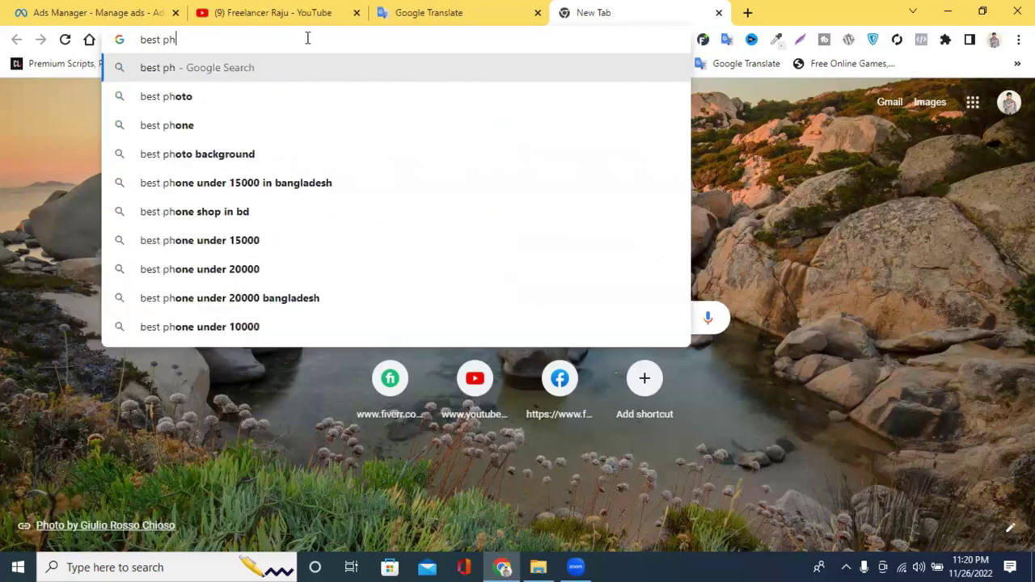
pyautogui.write('one')
pyautogui.press('Return')
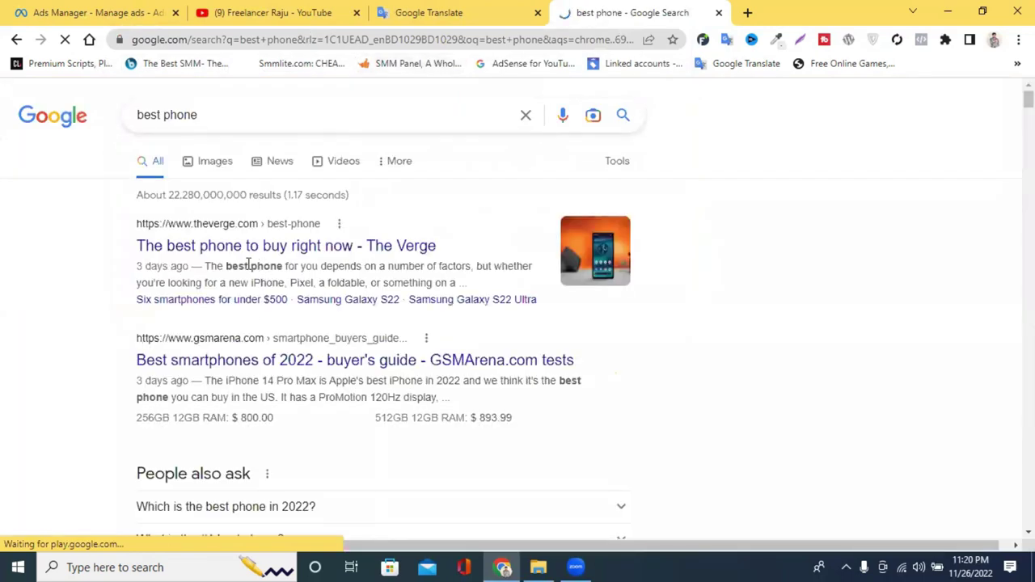
# Step: Open CNET's Best Phone to Buy for 2022 article, look through it to the end, and return to the search results
pyautogui.scroll(-6, 232, 261)
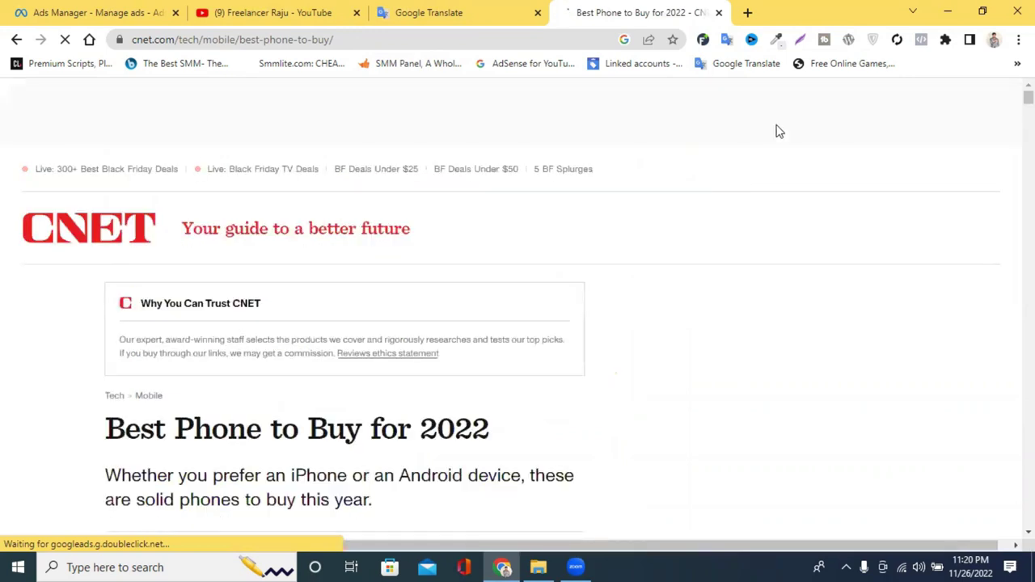
pyautogui.scroll(-5, 490, 316)
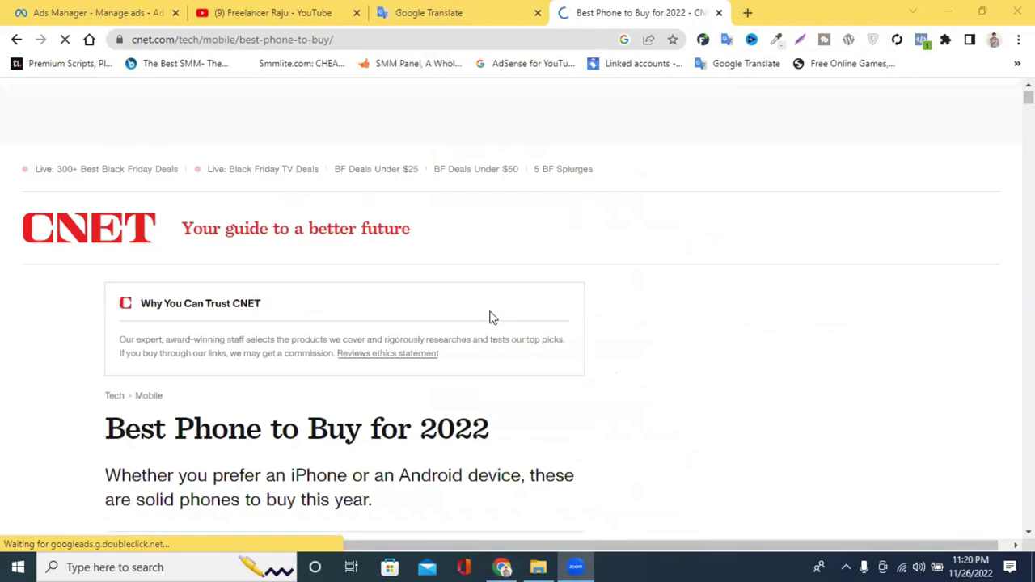
pyautogui.scroll(-20, 490, 317)
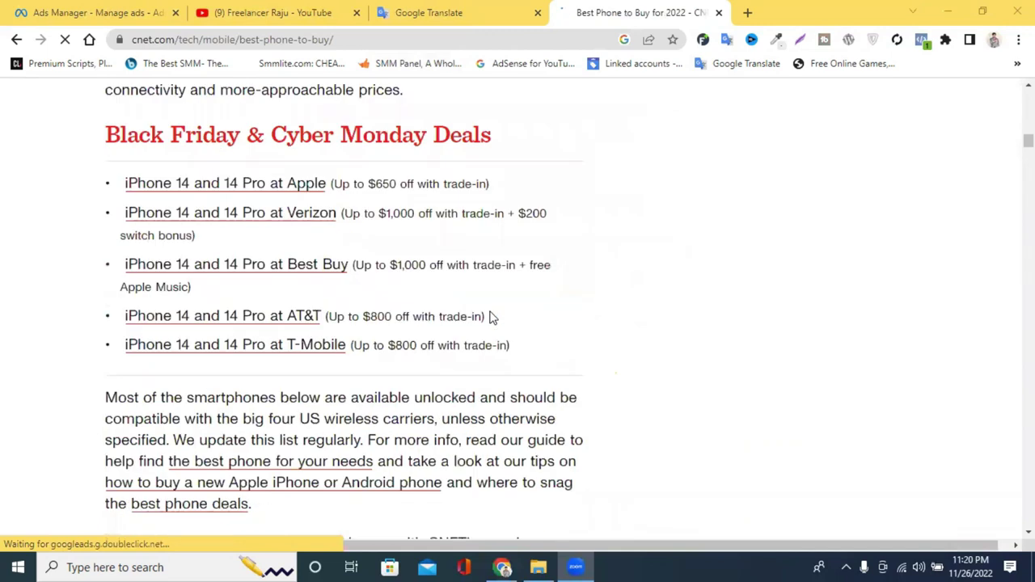
pyautogui.scroll(-20, 437, 304)
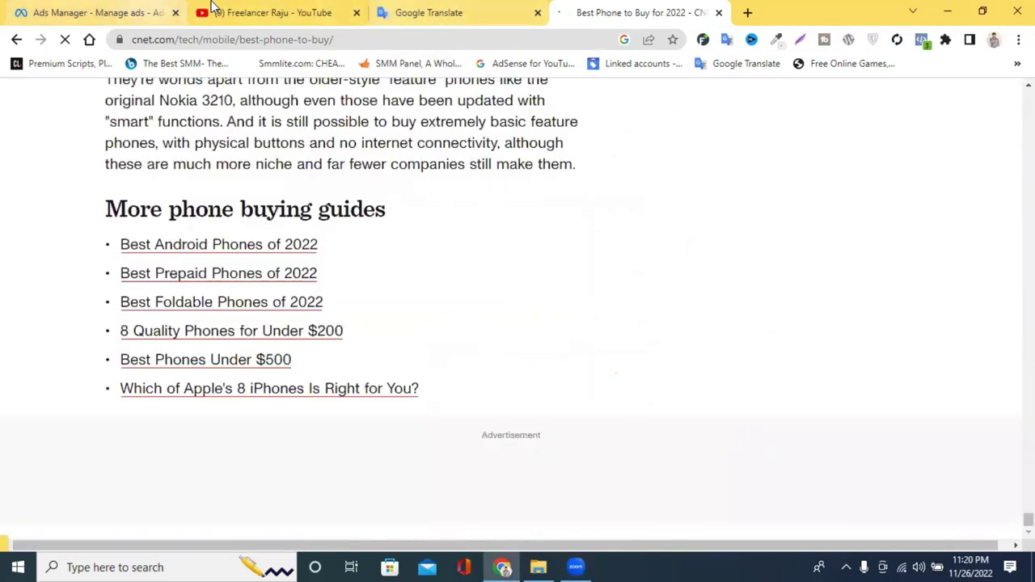
pyautogui.click(16, 40)
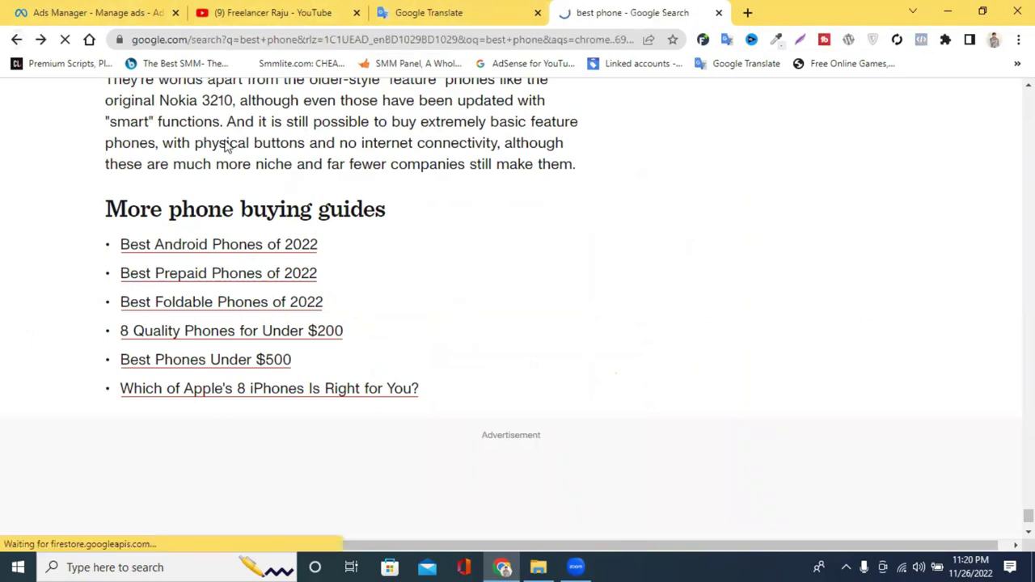
# Step: Open T3's Best phones 2022 article from the search results, dismiss its newsletter sign-up, and go to the footer links
pyautogui.scroll(-15, 259, 283)
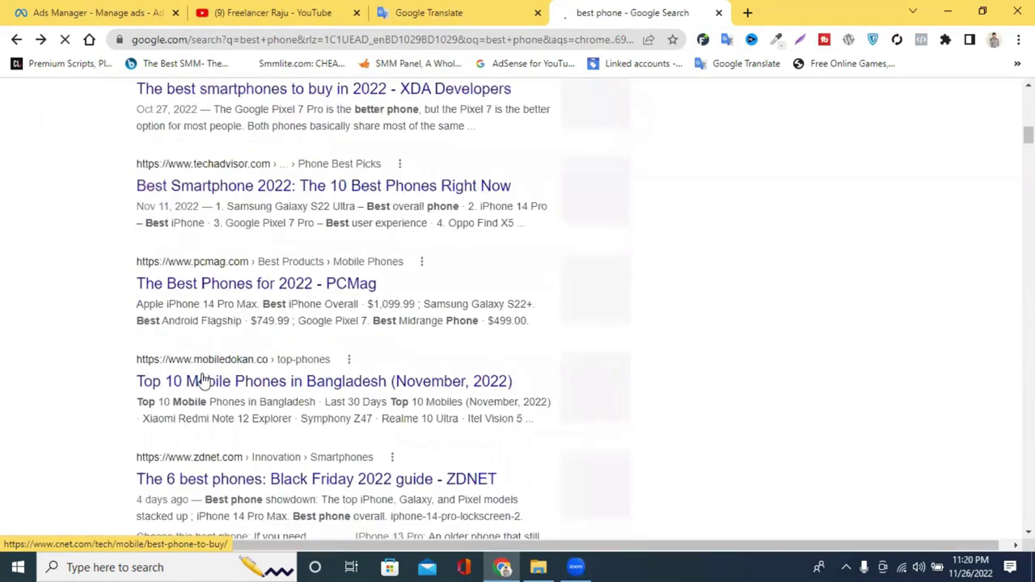
pyautogui.scroll(-3, 304, 396)
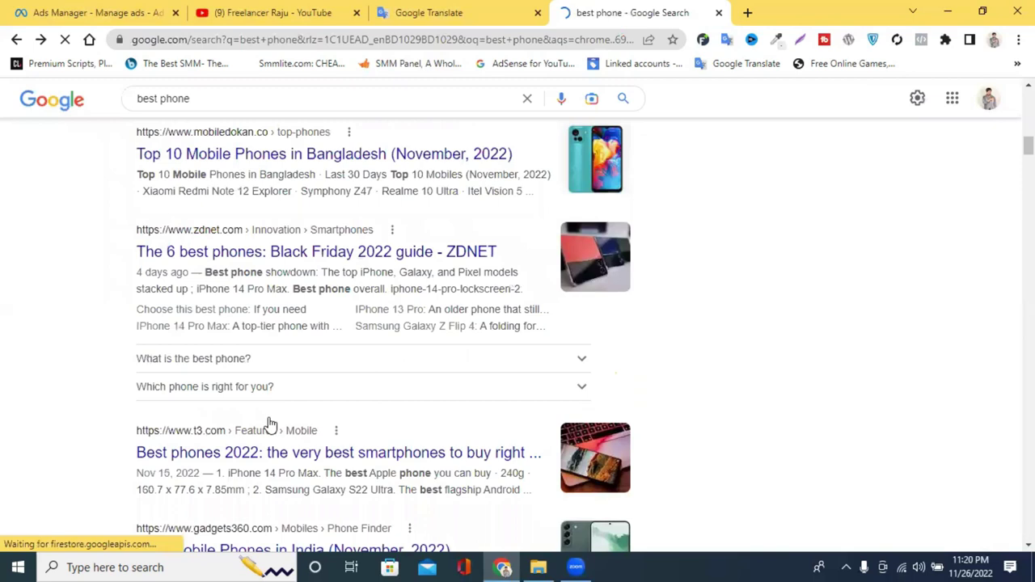
pyautogui.scroll(-3, 268, 425)
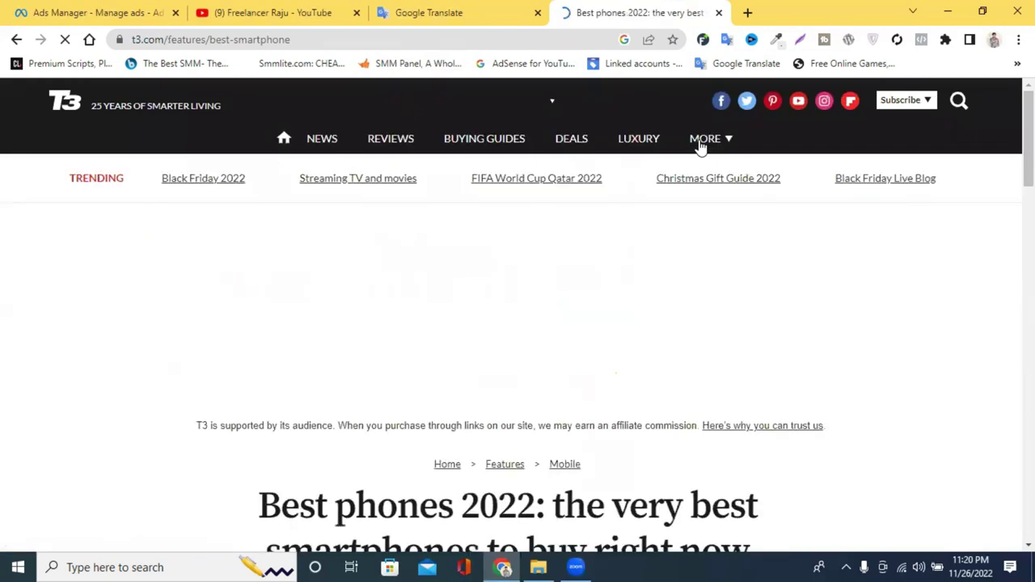
pyautogui.scroll(-1, 654, 232)
pyautogui.scroll(-1, 654, 233)
pyautogui.scroll(-6, 653, 232)
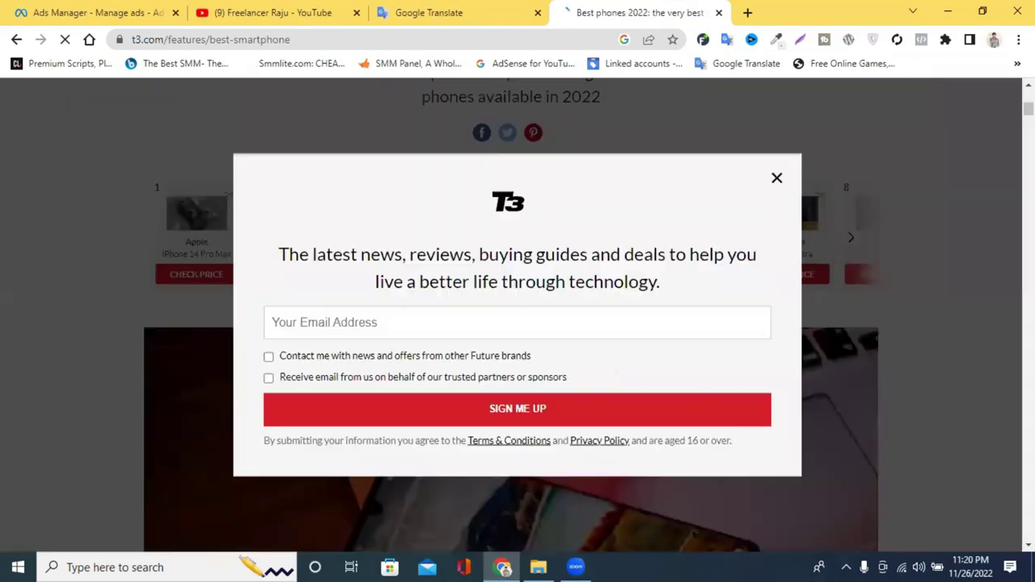
pyautogui.scroll(-10, 780, 184)
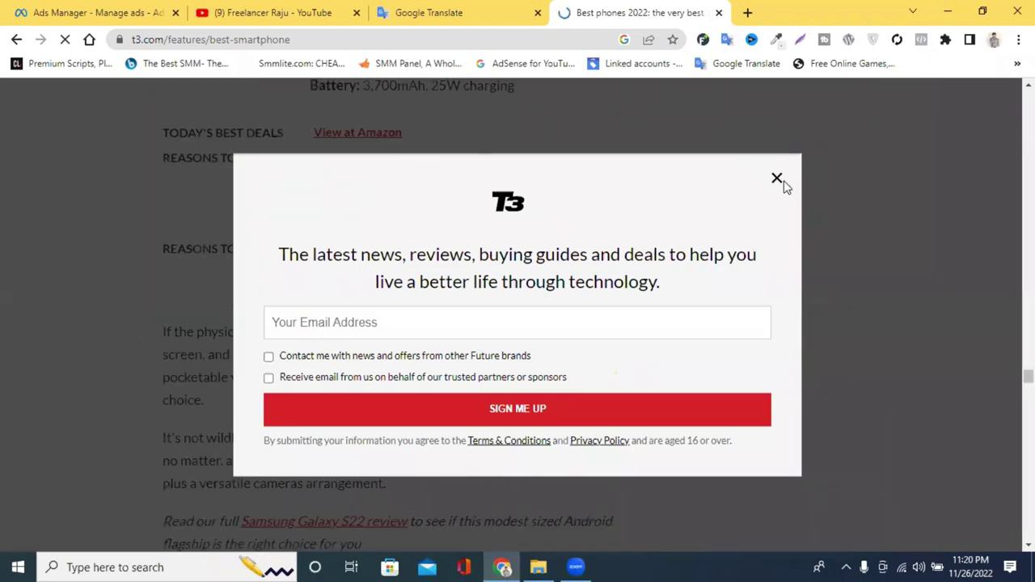
pyautogui.click(779, 180)
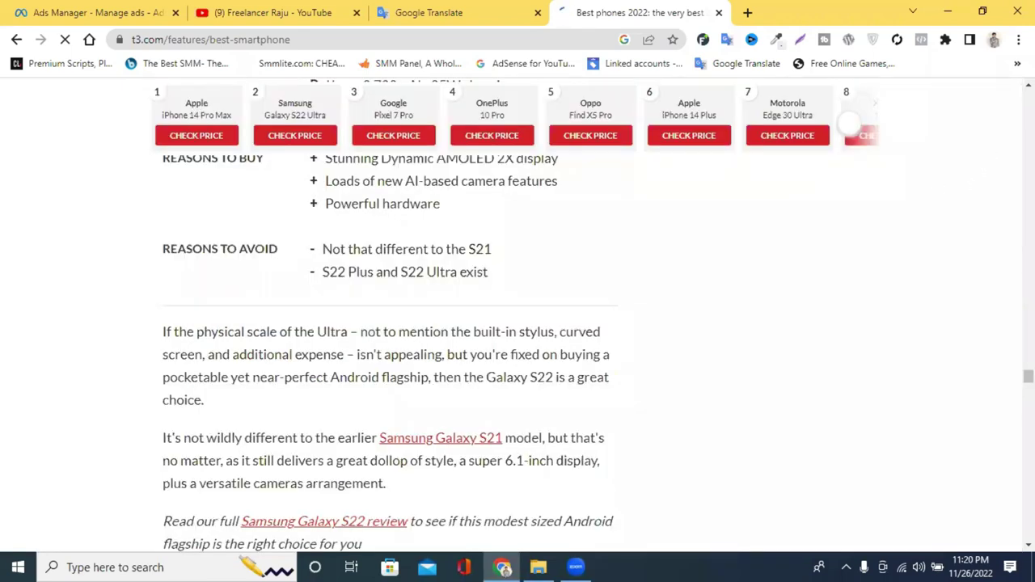
pyautogui.scroll(-15, 582, 324)
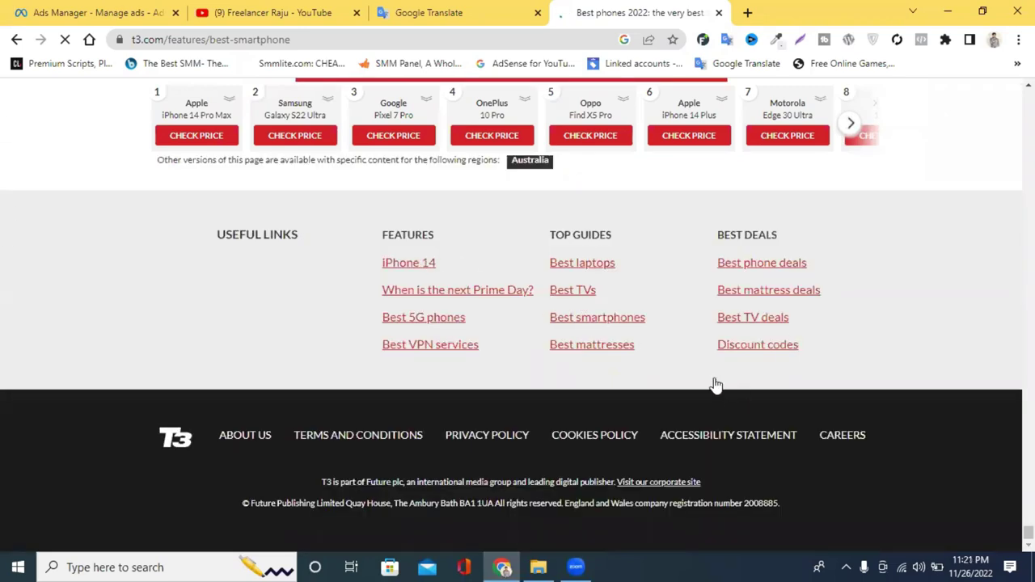
# Step: Open the Privacy Policy page linked in T3's footer and copy its full web address
pyautogui.click(496, 436)
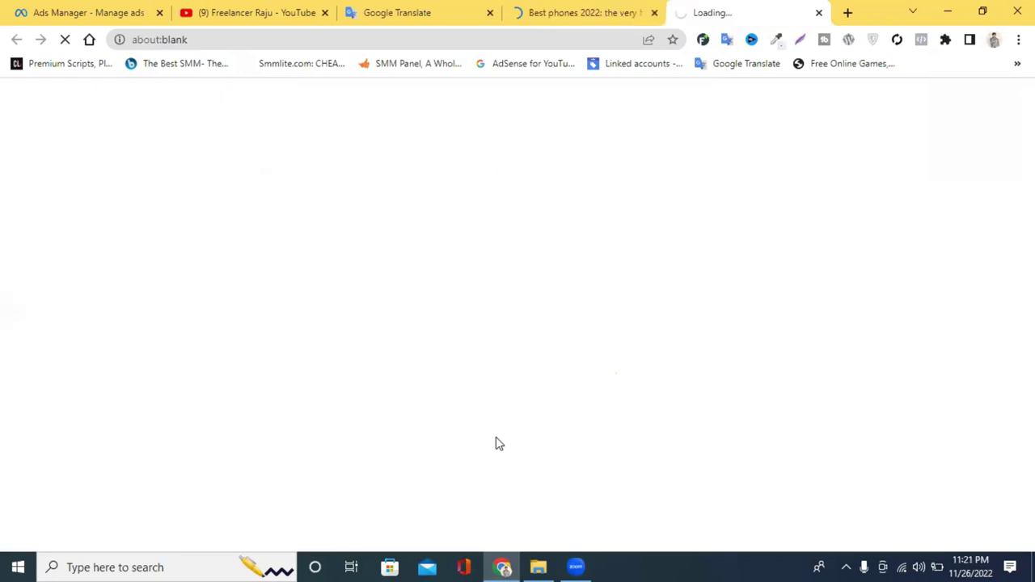
pyautogui.click(612, 7)
pyautogui.click(708, 10)
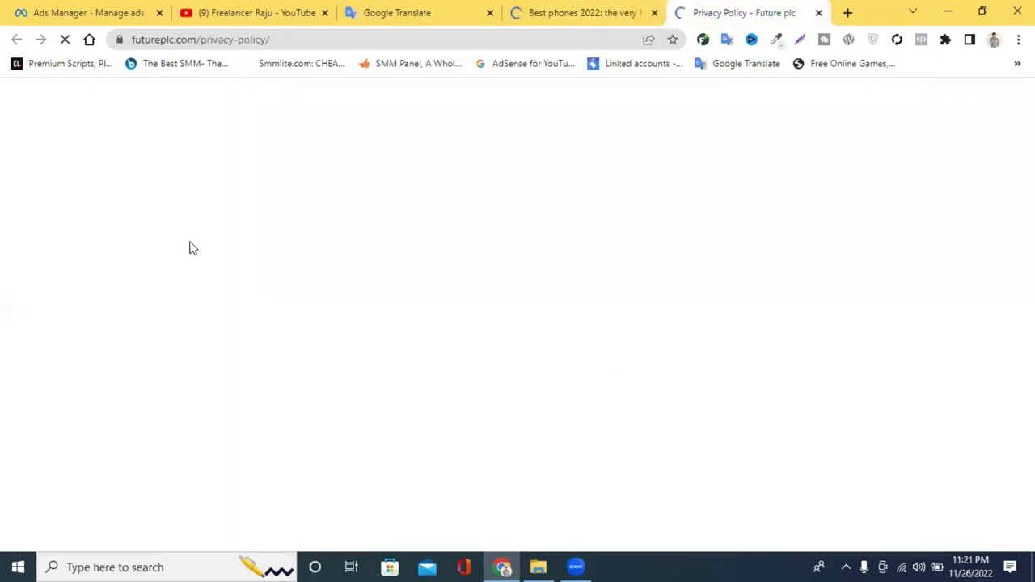
pyautogui.click(318, 38)
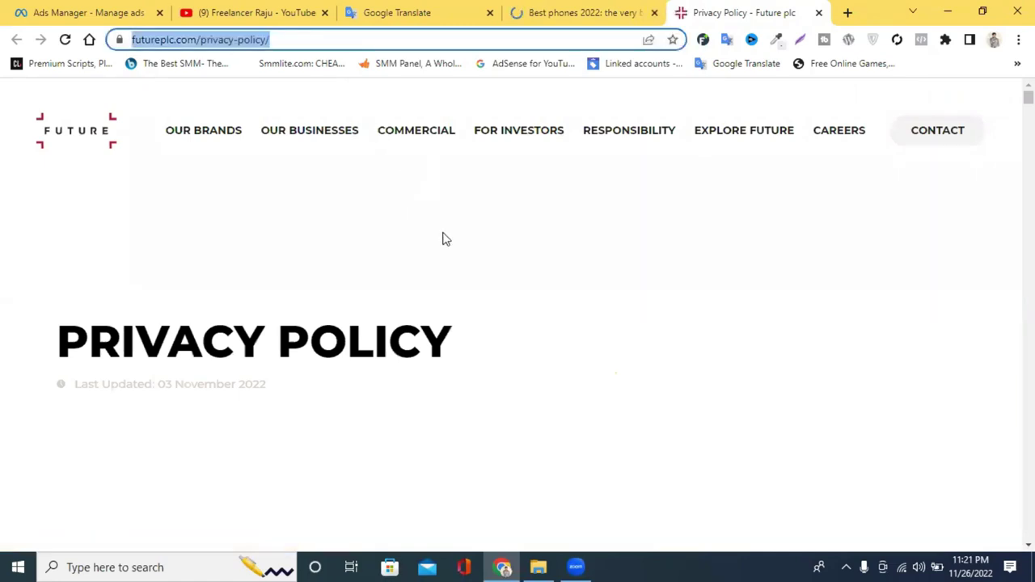
pyautogui.moveTo(417, 131)
pyautogui.click(278, 91)
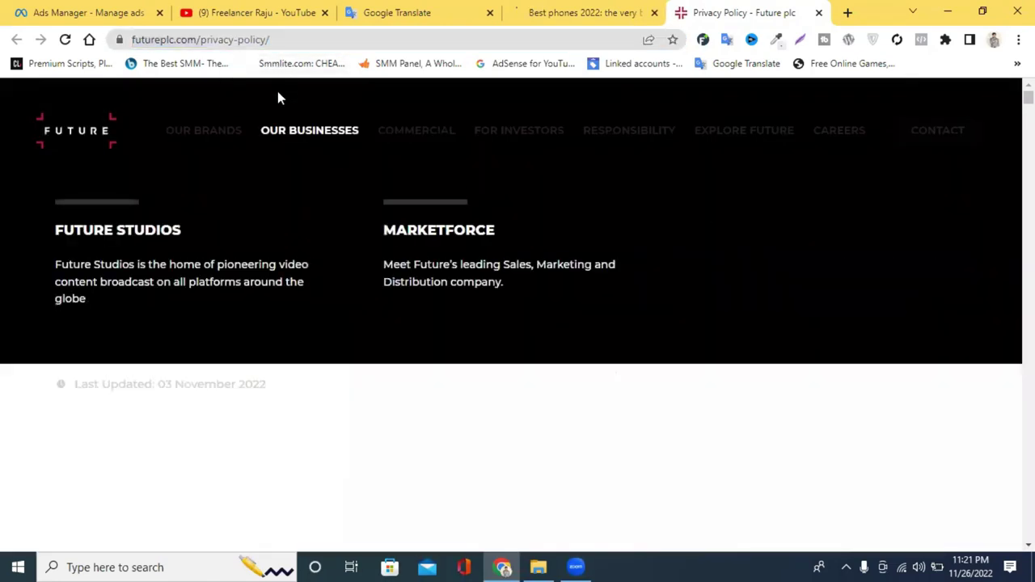
pyautogui.moveTo(283, 40); pyautogui.dragTo(166, 39)
pyautogui.click(272, 40)
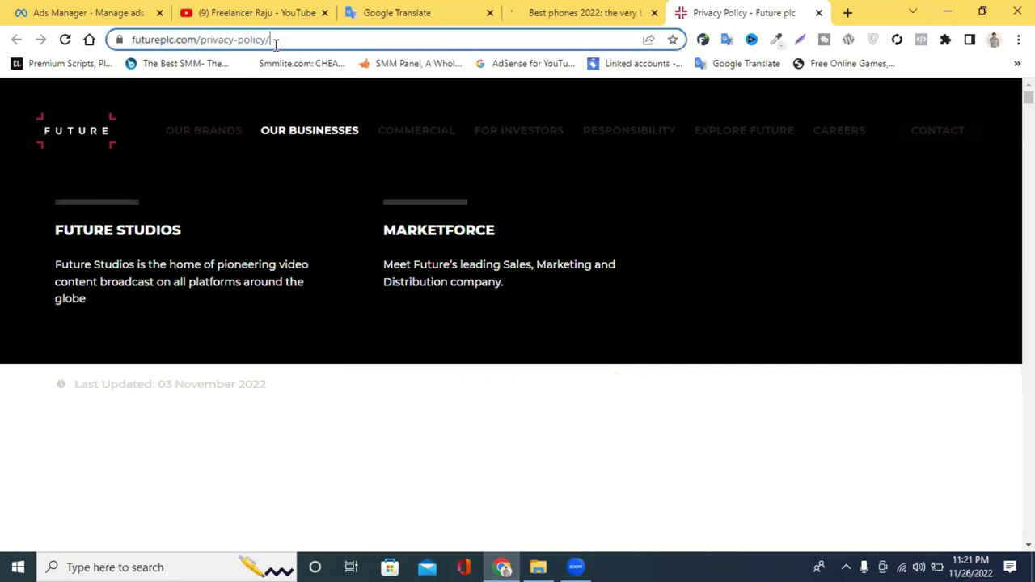
pyautogui.moveTo(333, 39); pyautogui.dragTo(312, 39)
pyautogui.tripleClick(358, 40)
pyautogui.hotkey('ctrl', 'c')
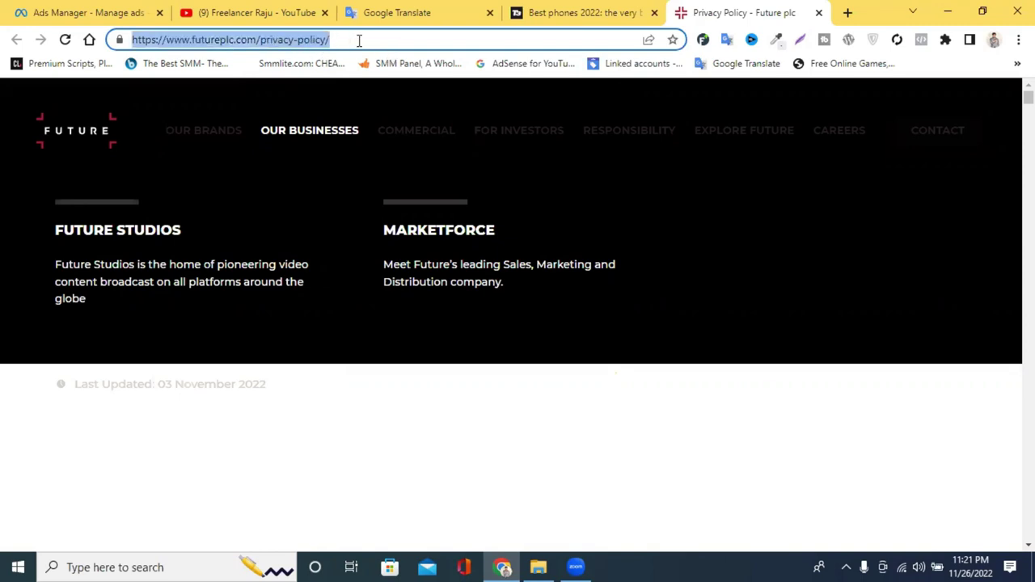
# Step: Paste the copied privacy policy address into Google Translate's source text, and close the privacy policy and T3 pages
pyautogui.rightClick(359, 42)
pyautogui.click(404, 13)
pyautogui.click(490, 244)
pyautogui.rightClick(294, 255)
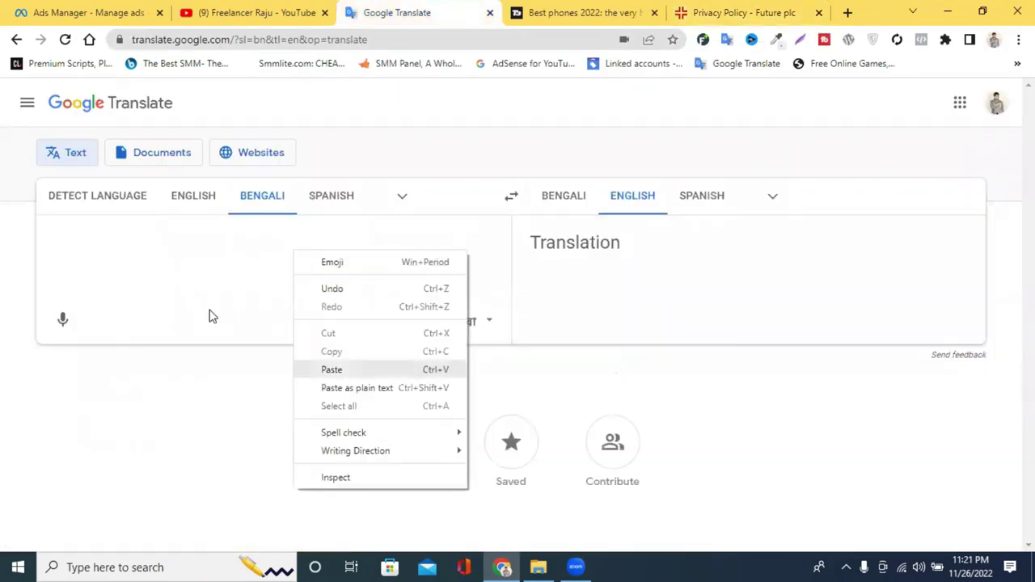
pyautogui.click(356, 368)
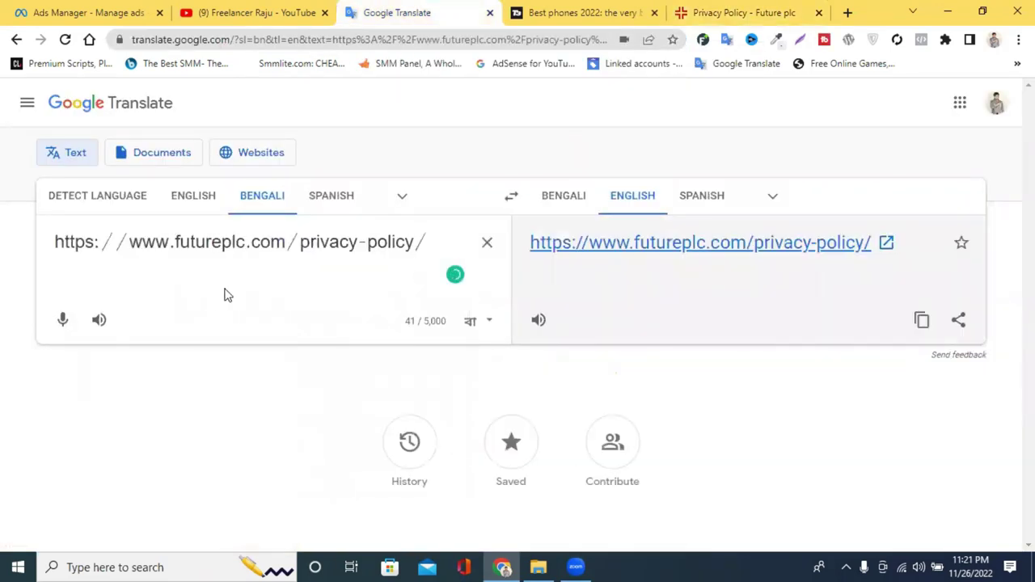
pyautogui.click(819, 14)
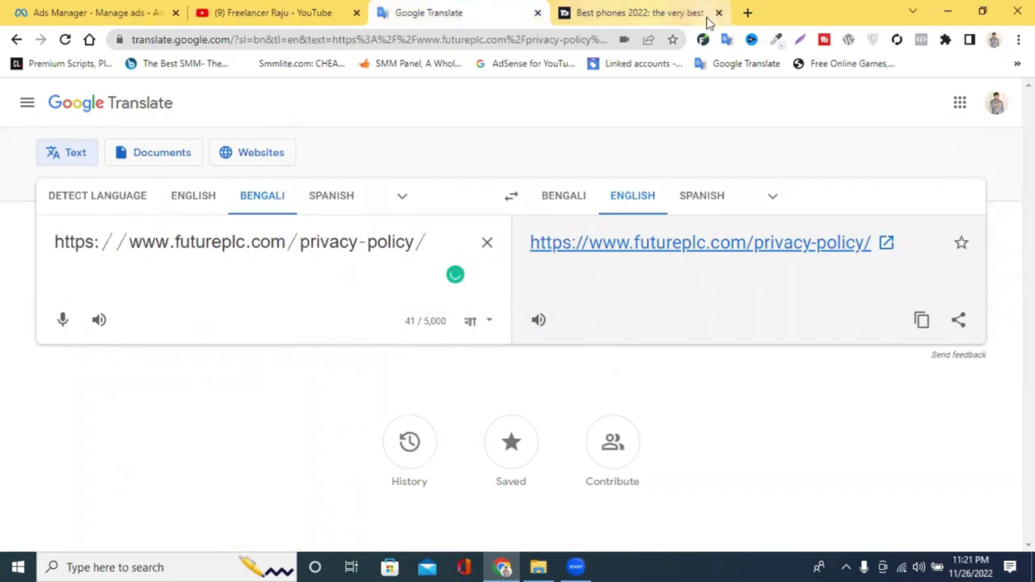
pyautogui.click(717, 12)
# Step: Enter newlifelearningitinstitute.com as the address in a new browser tab and copy it
pyautogui.click(567, 13)
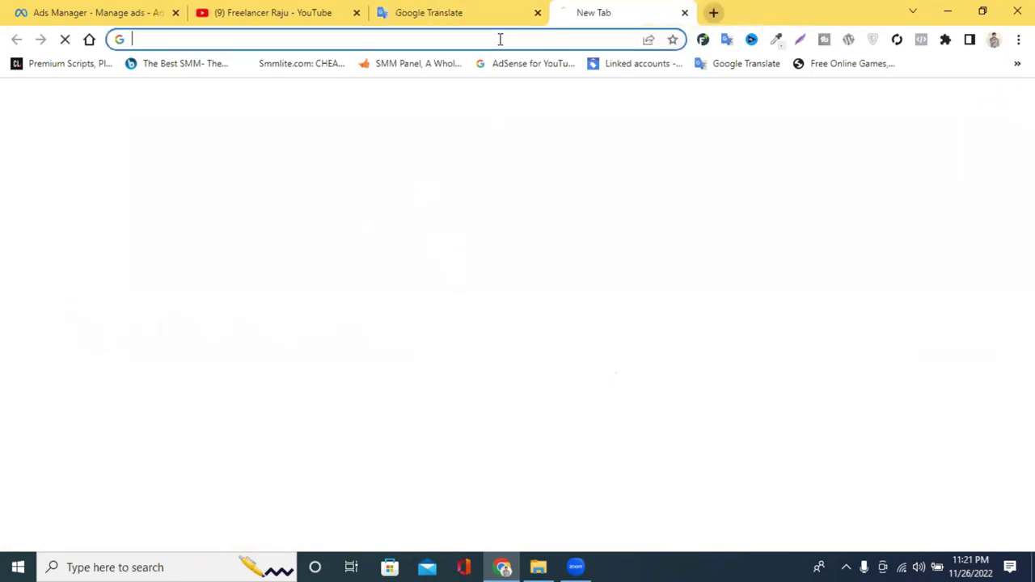
pyautogui.click(499, 40)
pyautogui.write('newlifelearningitinstitute.com')
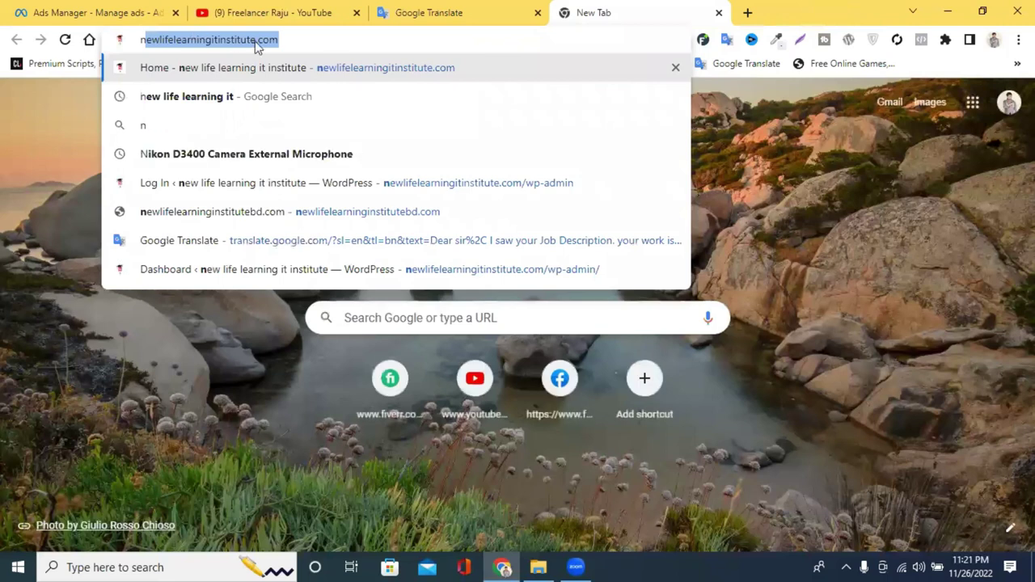
pyautogui.click(272, 41)
pyautogui.tripleClick(273, 42)
pyautogui.rightClick(272, 42)
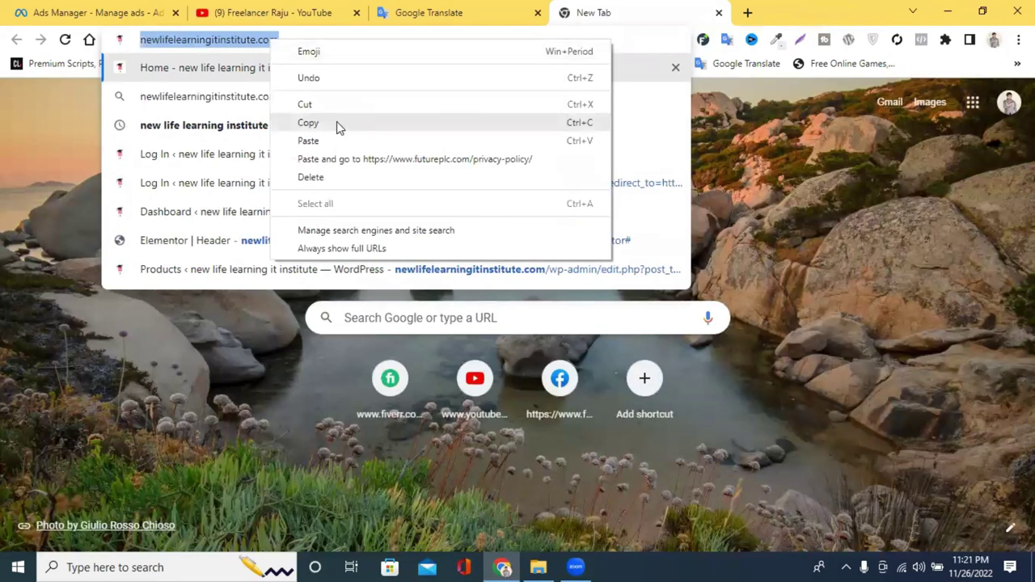
pyautogui.click(335, 127)
pyautogui.hotkey('ctrl', 'shift', 'Tab')
pyautogui.moveTo(288, 243); pyautogui.dragTo(174, 242)
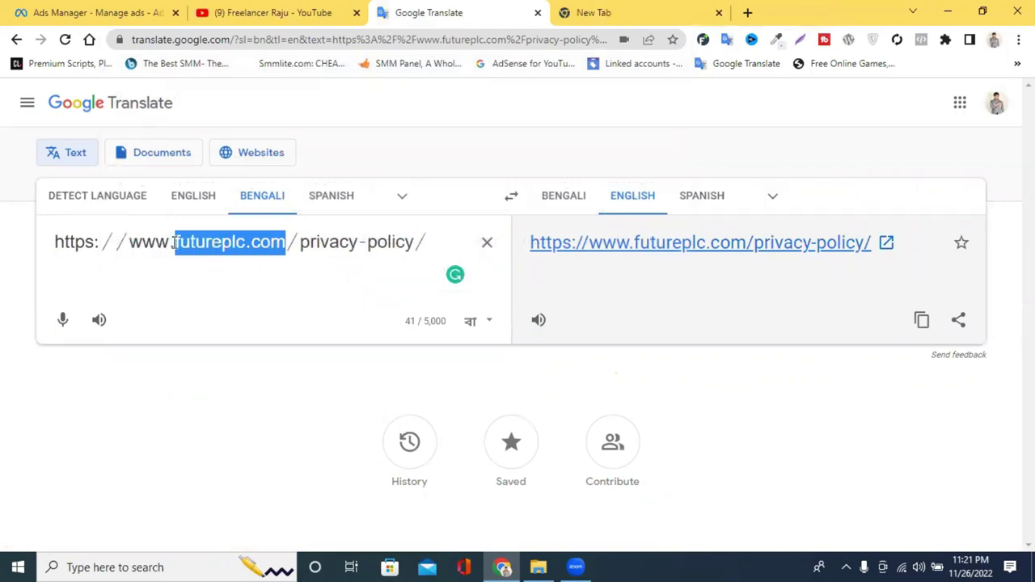
pyautogui.rightClick(173, 243)
pyautogui.click(212, 315)
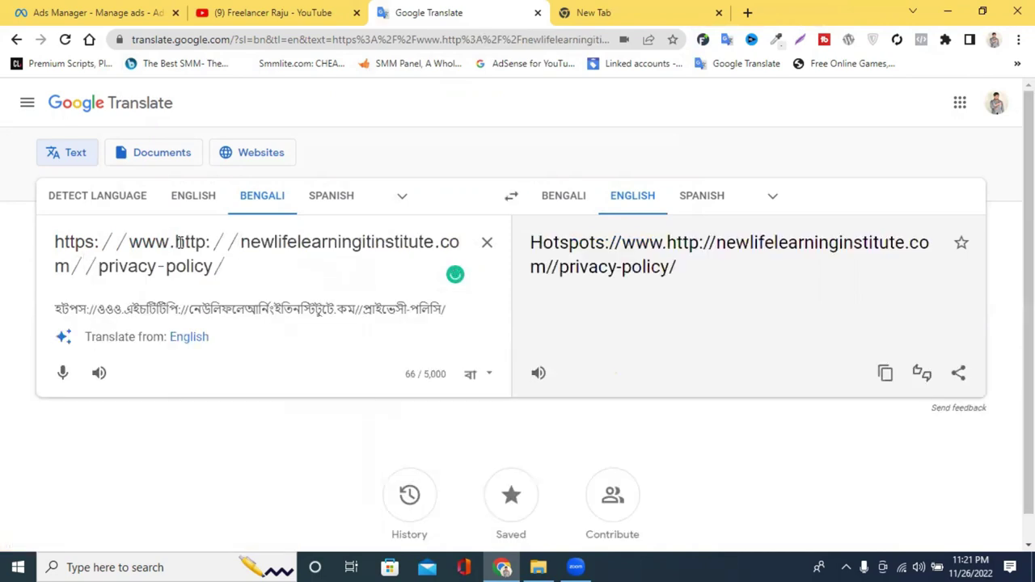
pyautogui.moveTo(173, 243); pyautogui.dragTo(34, 251)
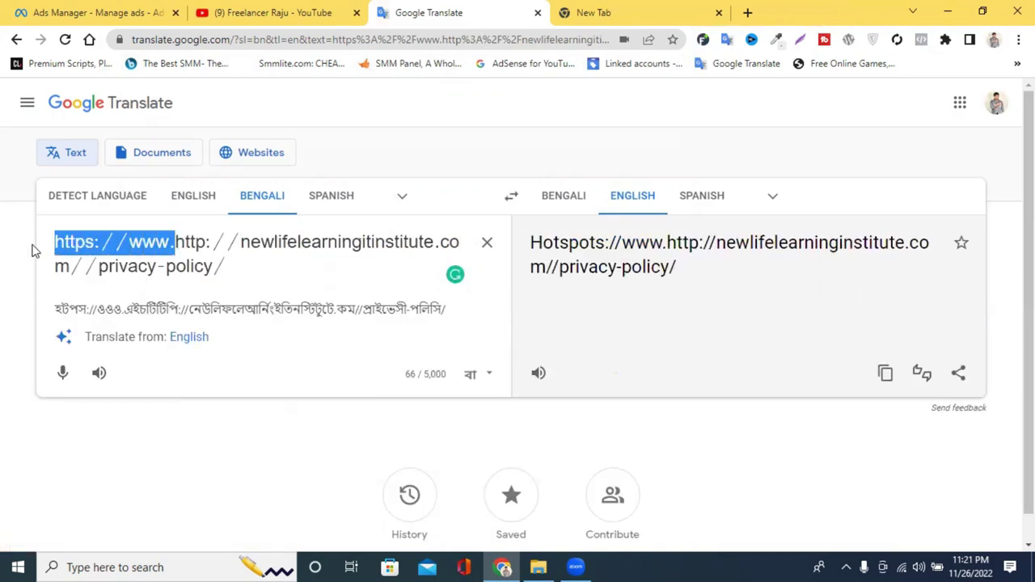
pyautogui.press('BackSpace')
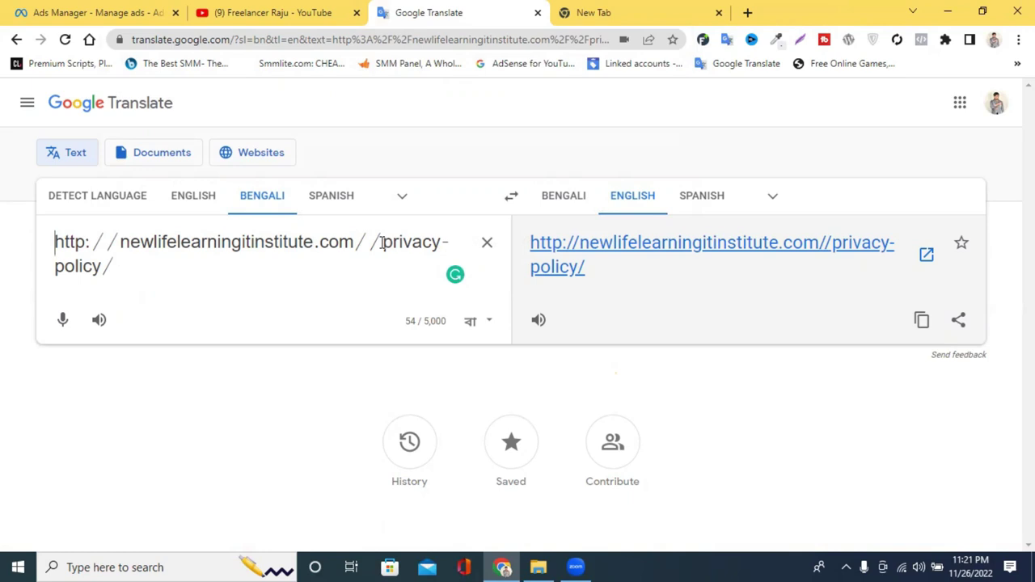
# Step: Copy the whole institute privacy policy address from the Google Translate source text
pyautogui.moveTo(382, 243); pyautogui.dragTo(393, 263)
pyautogui.click(341, 241)
pyautogui.tripleClick(208, 252)
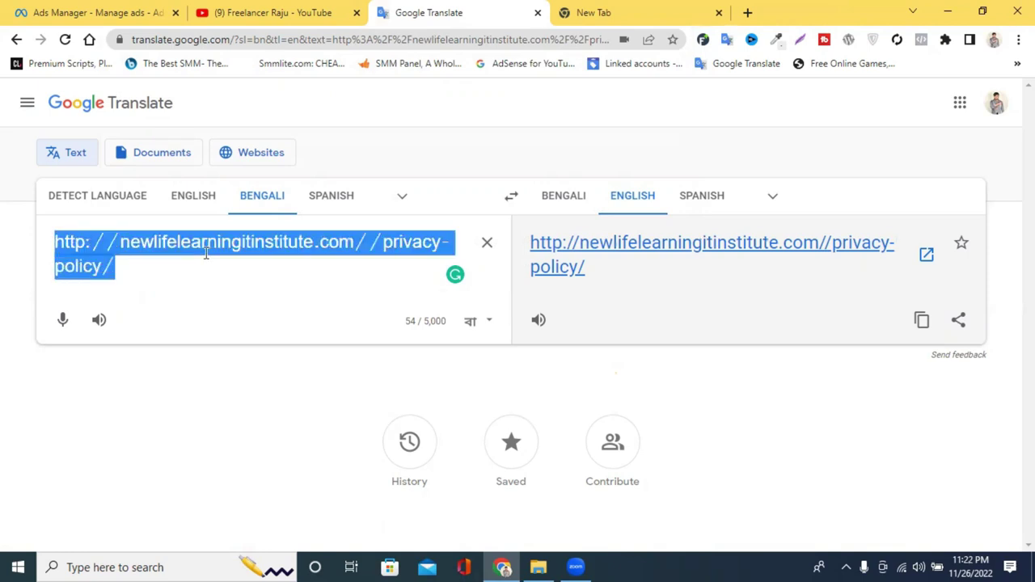
pyautogui.rightClick(206, 254)
pyautogui.click(275, 312)
pyautogui.click(267, 12)
pyautogui.click(76, 10)
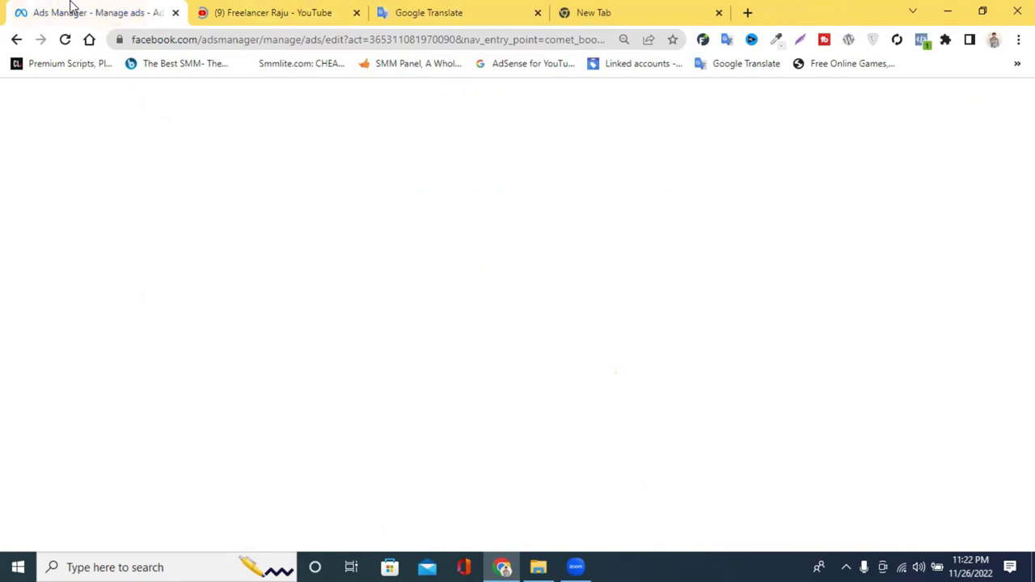
pyautogui.click(257, 10)
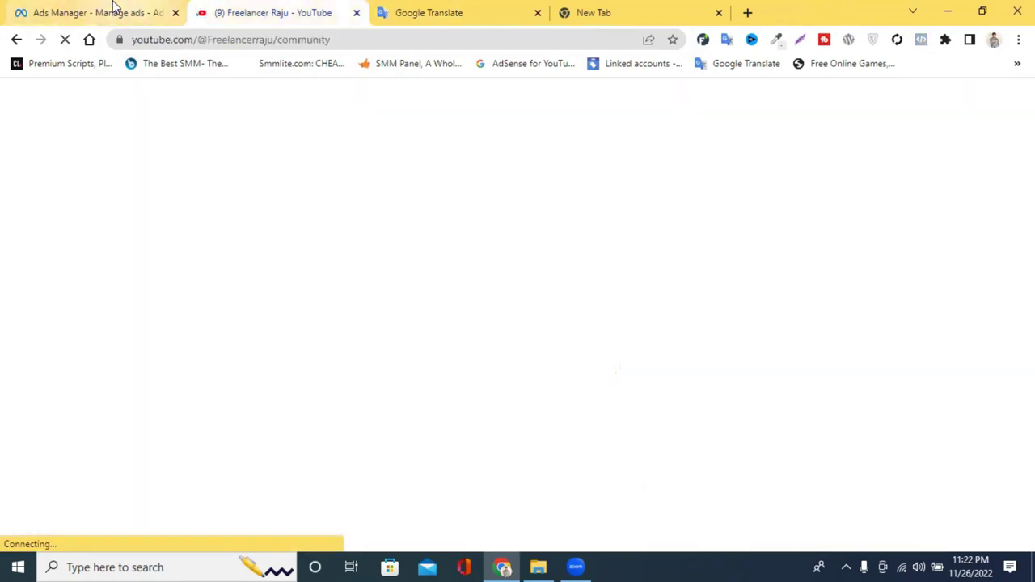
pyautogui.click(111, 11)
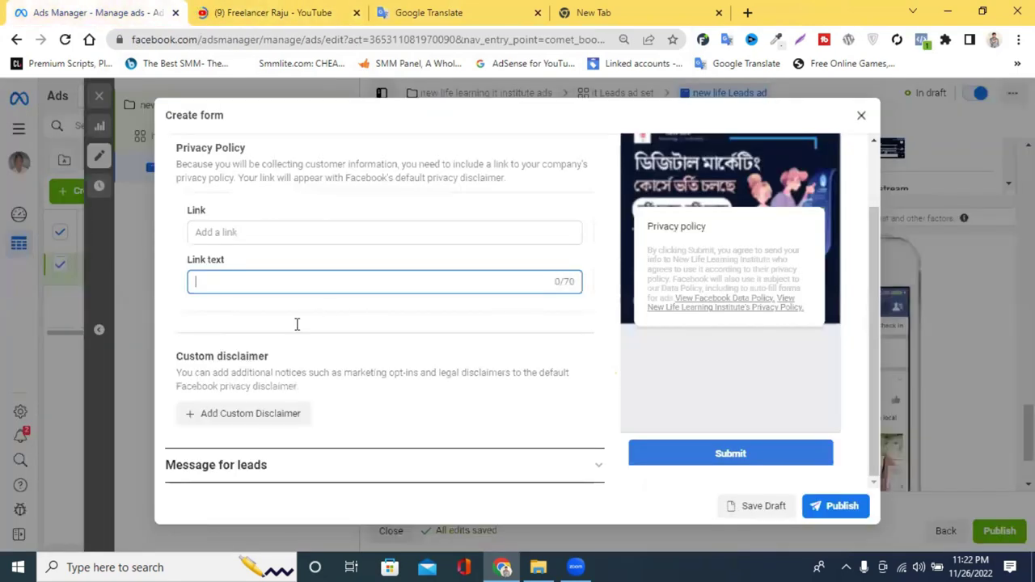
pyautogui.rightClick(242, 278)
pyautogui.click(229, 232)
pyautogui.rightClick(231, 232)
pyautogui.click(278, 353)
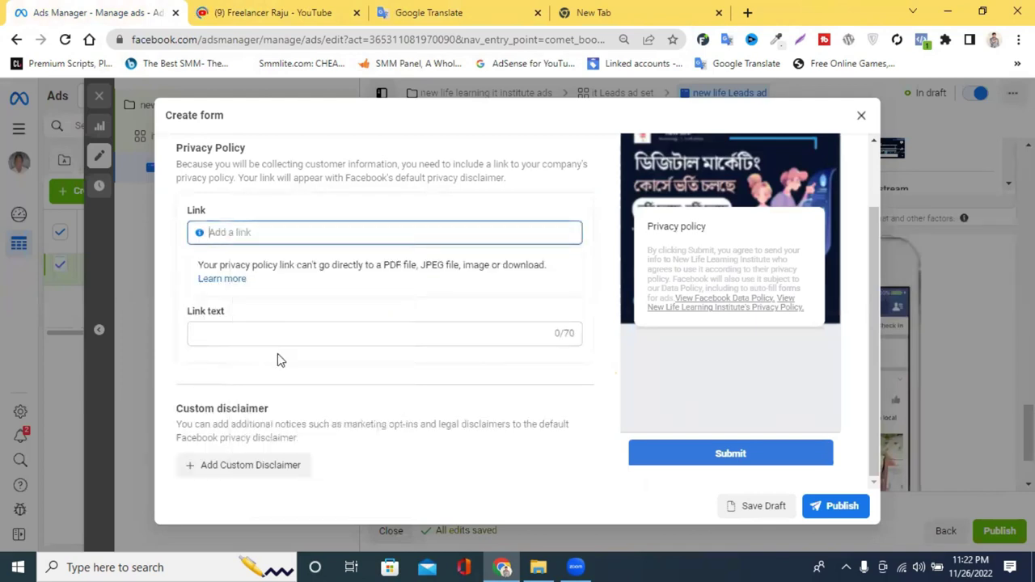
pyautogui.hotkey('ctrl', 'v')
pyautogui.click(233, 334)
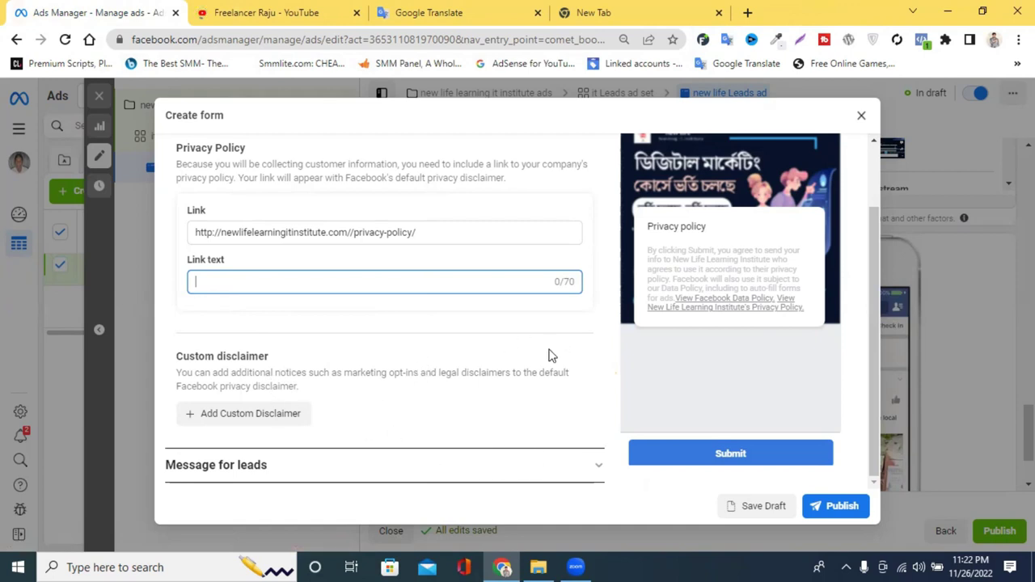
pyautogui.scroll(2, 550, 354)
pyautogui.click(596, 277)
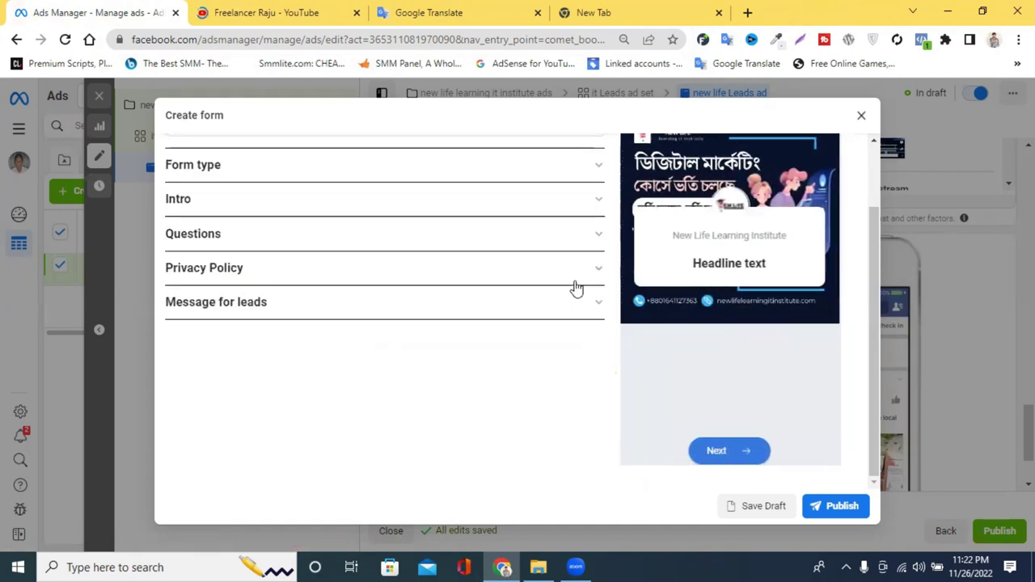
# Step: Expand the form's Message for leads section and copy its description text
pyautogui.click(343, 318)
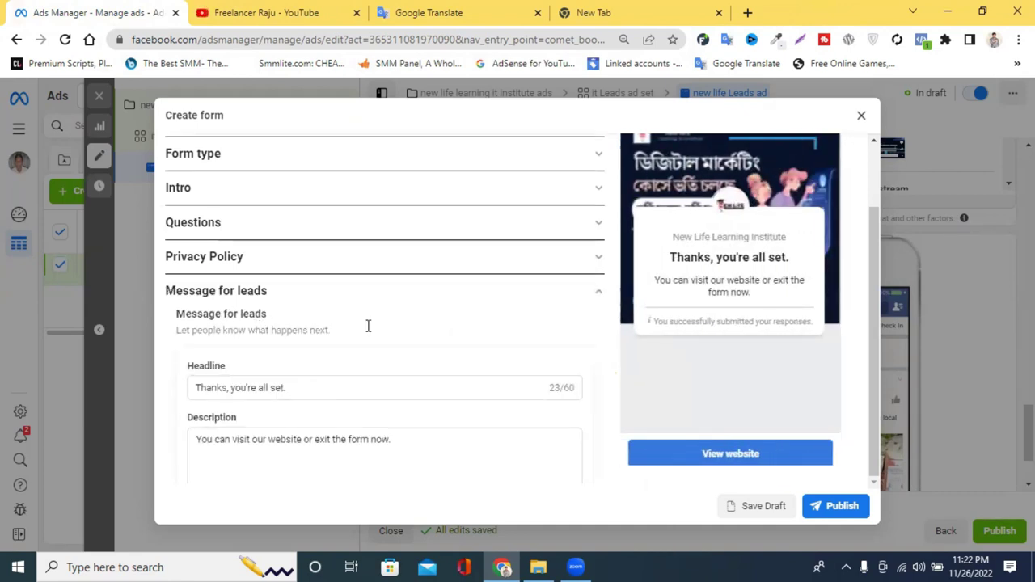
pyautogui.scroll(3, 368, 327)
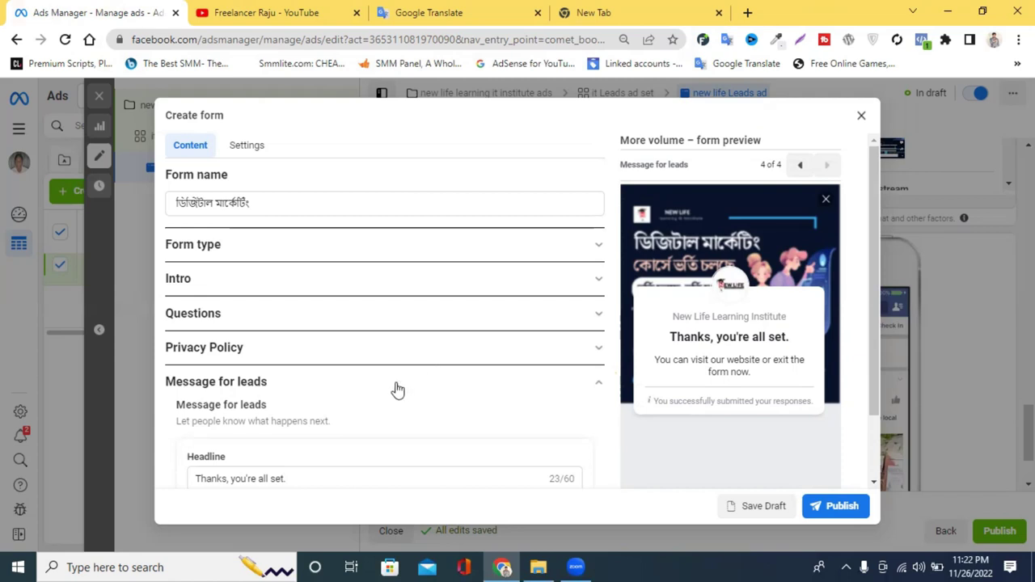
pyautogui.scroll(-2, 397, 390)
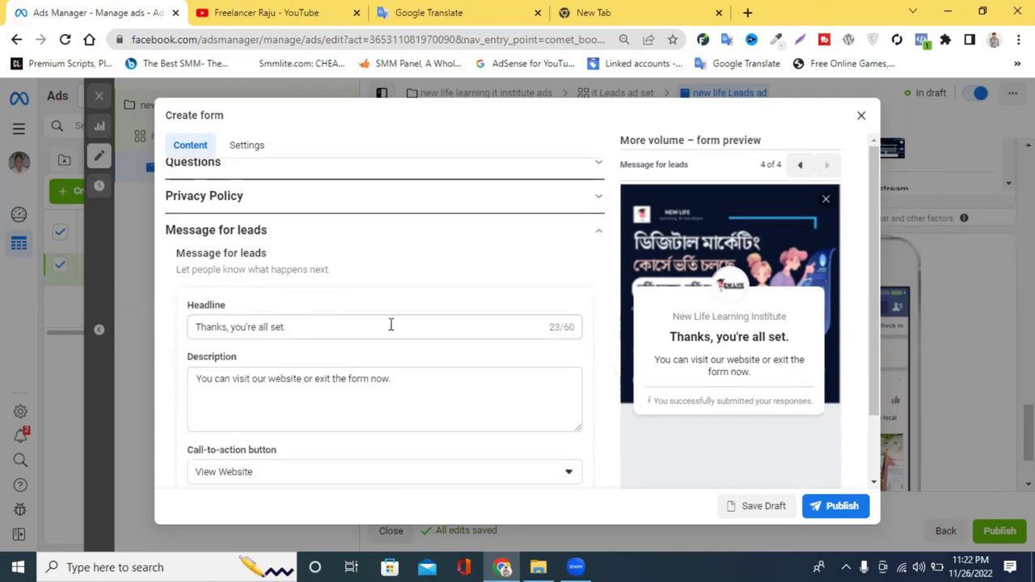
pyautogui.click(343, 327)
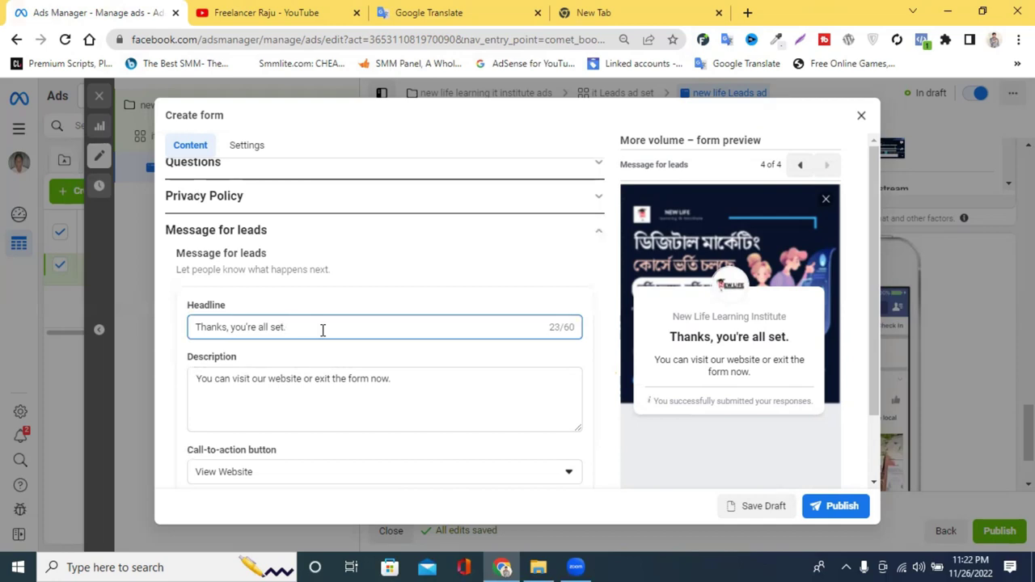
pyautogui.tripleClick(318, 382)
pyautogui.rightClick(318, 382)
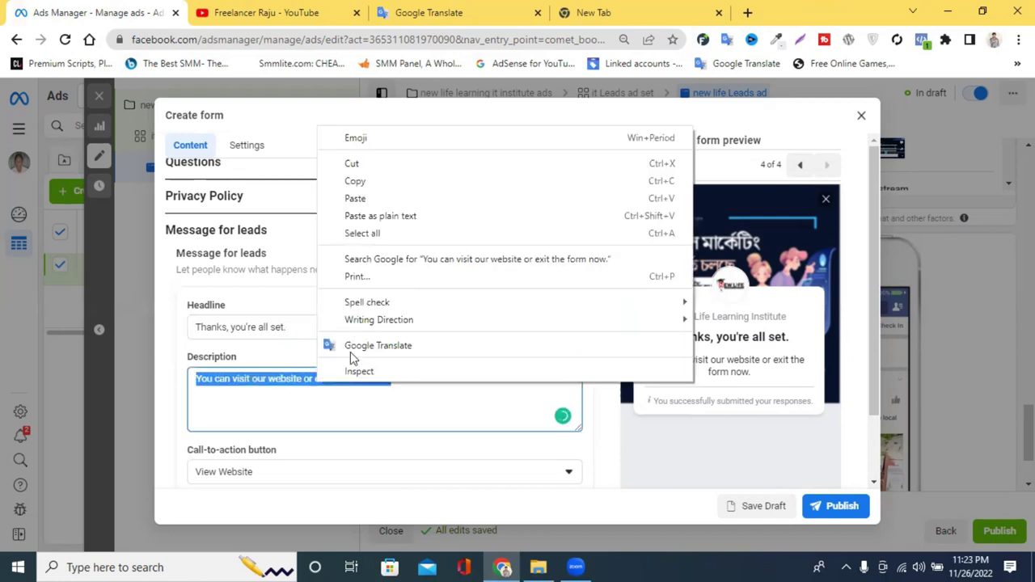
pyautogui.click(381, 181)
# Step: Replace the Google Translate source text with the copied description, translate it into Bengali, and copy the translation
pyautogui.click(457, 10)
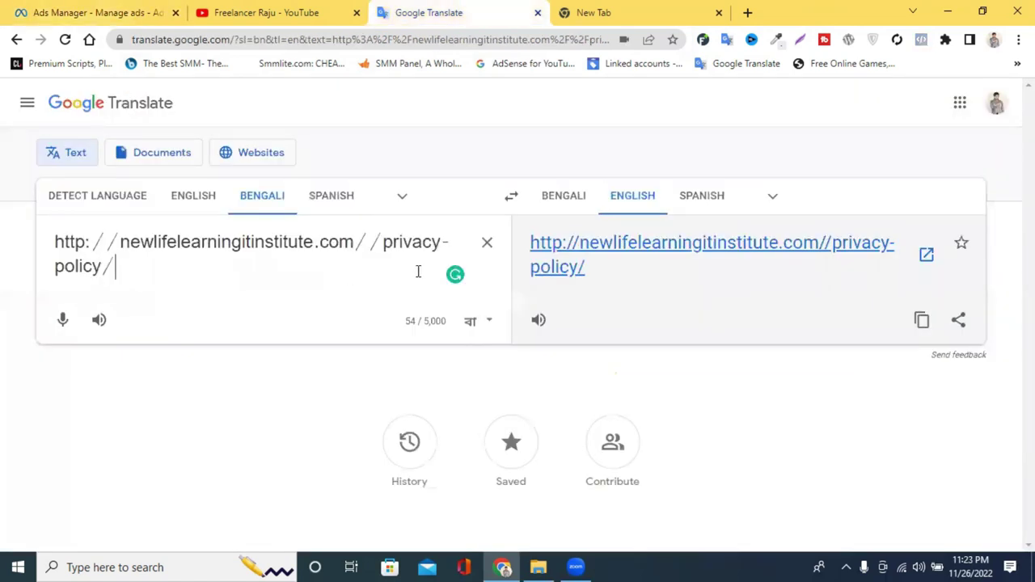
pyautogui.click(483, 242)
pyautogui.rightClick(242, 273)
pyautogui.click(278, 380)
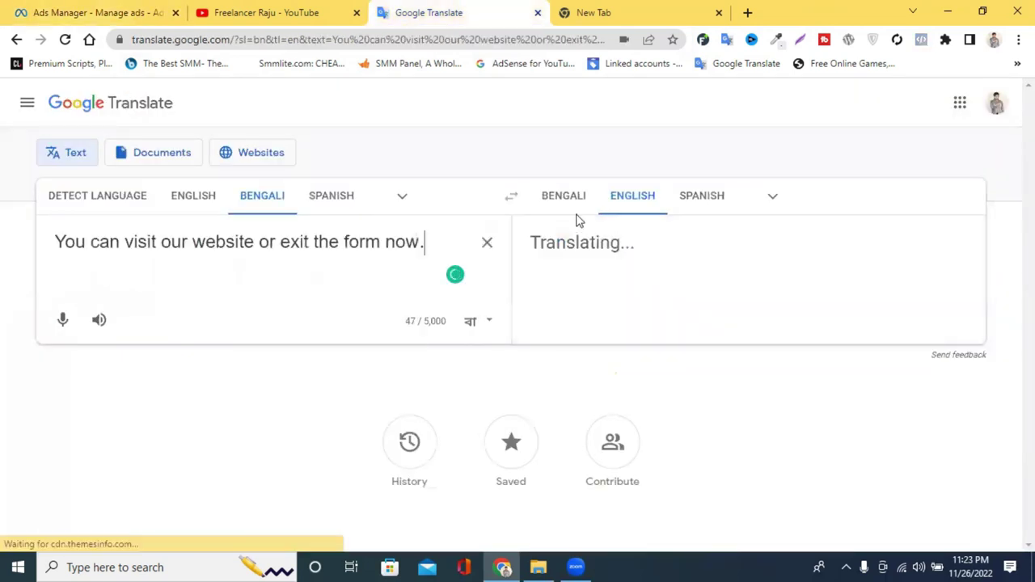
pyautogui.click(560, 201)
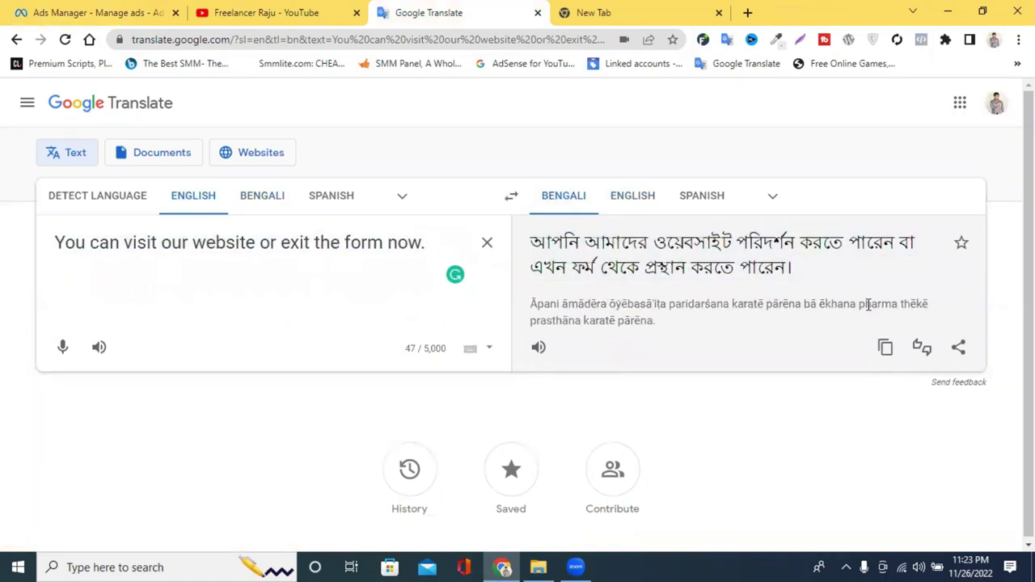
pyautogui.click(885, 347)
# Step: Replace the Message for leads description in Ads Manager with the copied Bengali translation
pyautogui.click(97, 12)
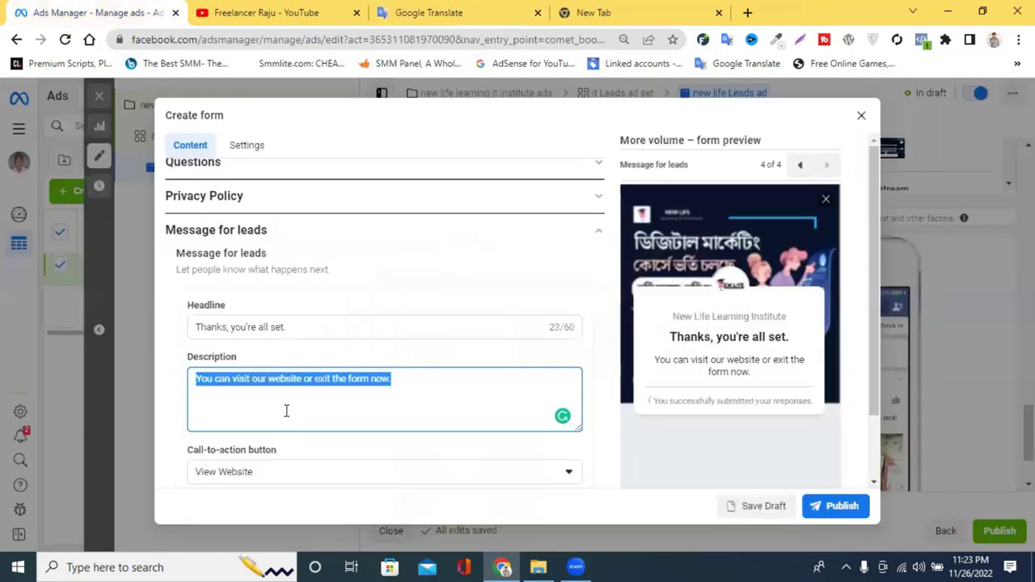
pyautogui.rightClick(288, 389)
pyautogui.click(353, 204)
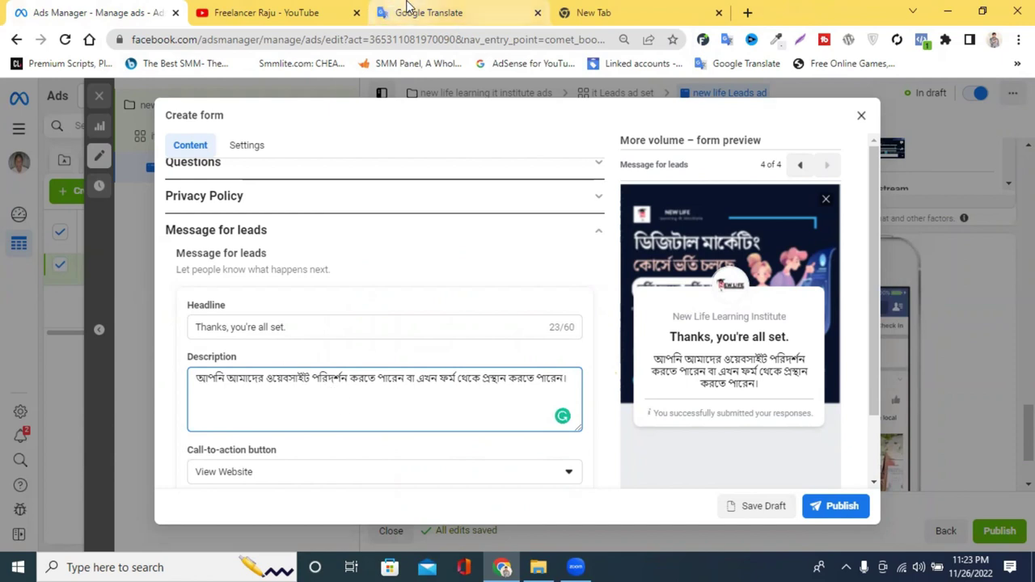
# Step: Dictate the Bengali text "ফরমটি ফিলাপ করার জন্য অনেক অনেক ধন্যবাদ" into Google Translate's cleared source text and cut it
pyautogui.click(408, 6)
pyautogui.click(484, 242)
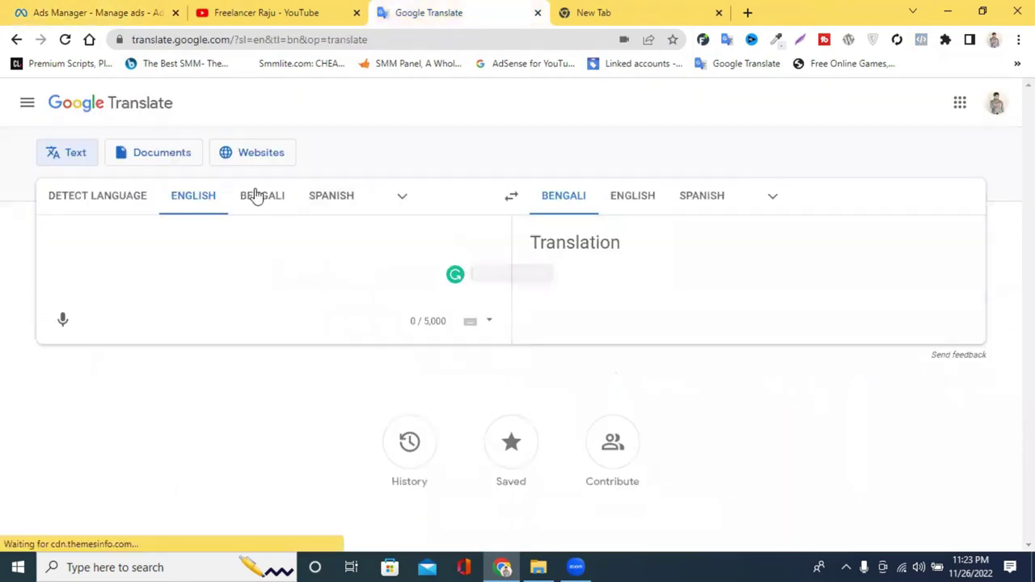
pyautogui.click(63, 321)
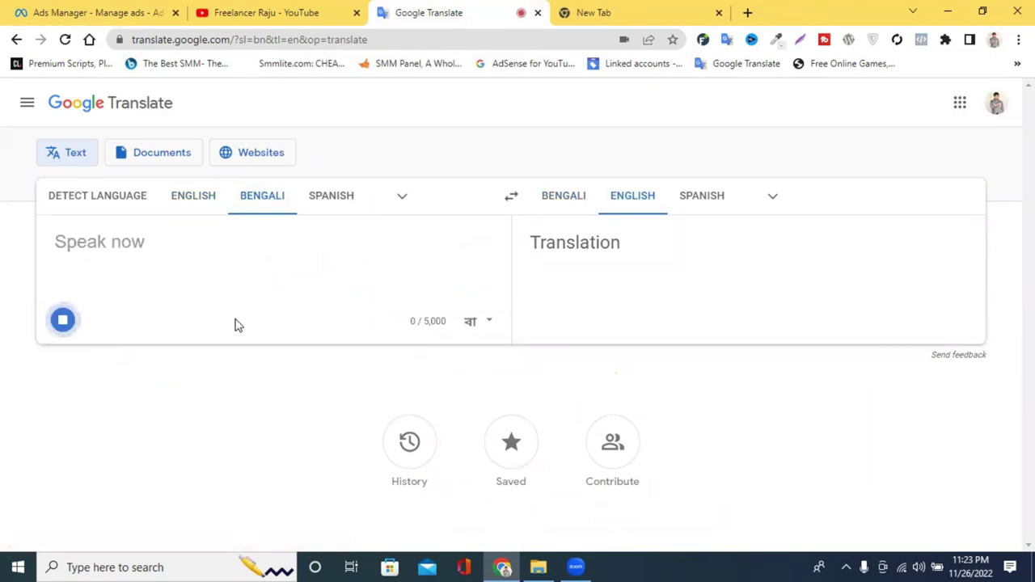
pyautogui.click(65, 334)
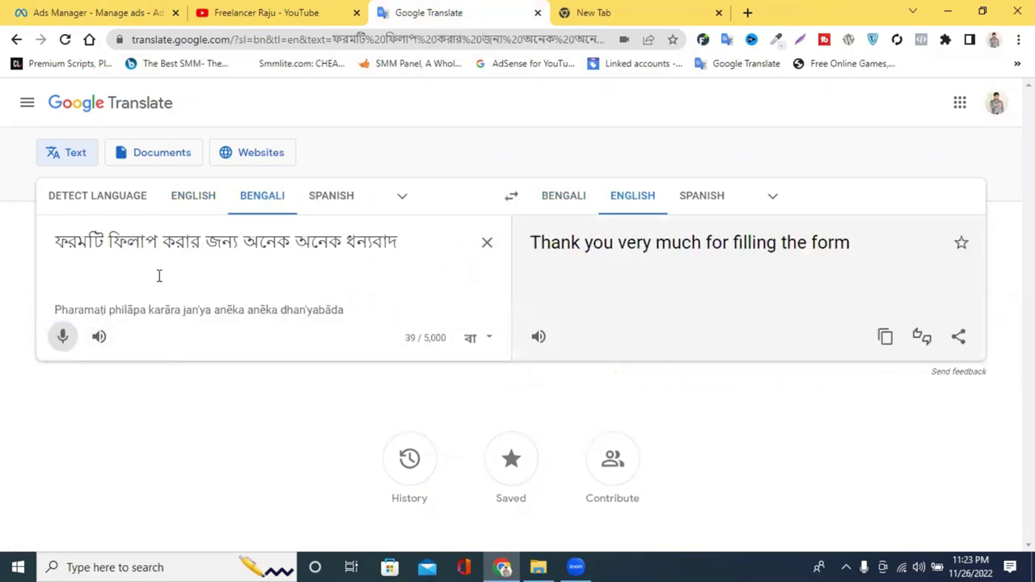
pyautogui.tripleClick(271, 253)
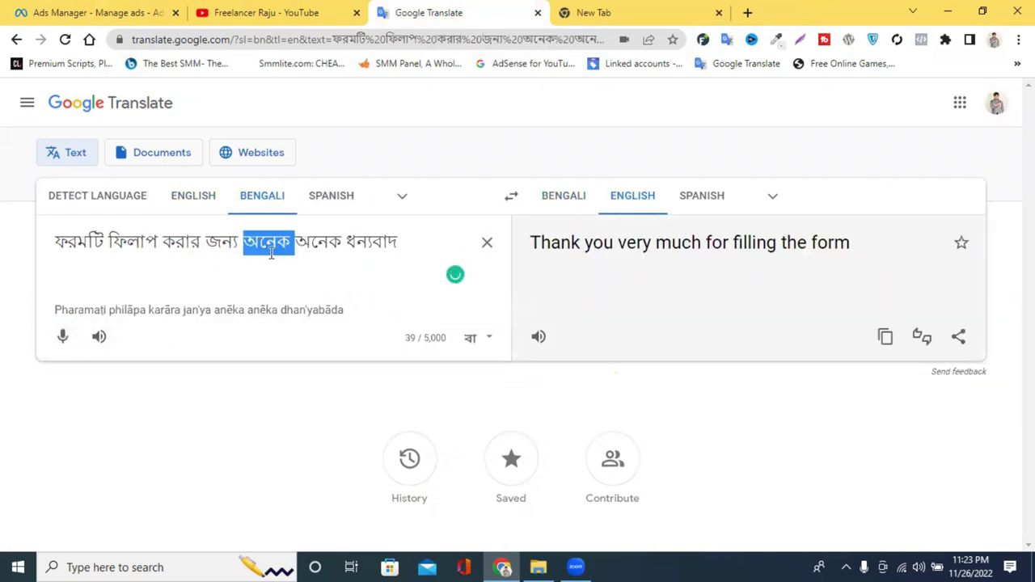
pyautogui.rightClick(271, 256)
pyautogui.click(334, 300)
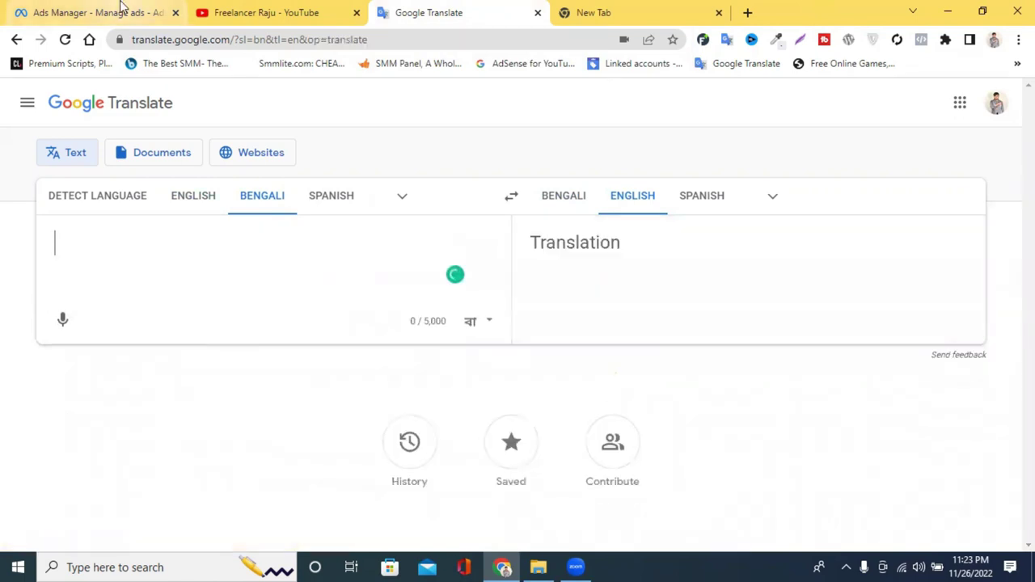
# Step: Replace the Message for leads headline in Ads Manager with the cut Bengali thank-you text and end it with "!"
pyautogui.click(120, 12)
pyautogui.click(240, 327)
pyautogui.tripleClick(240, 327)
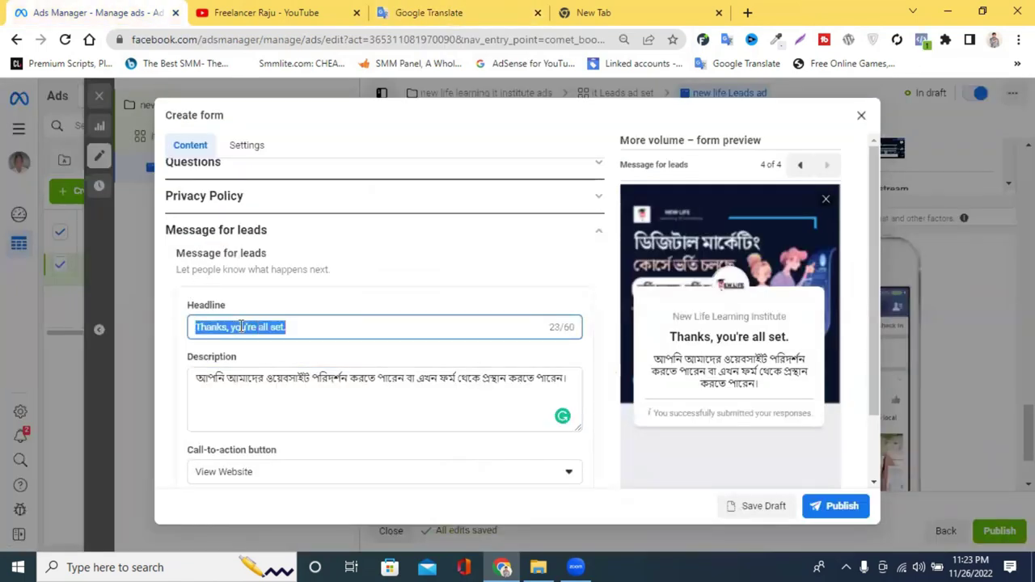
pyautogui.rightClick(240, 327)
pyautogui.click(278, 122)
pyautogui.hotkey('ctrl', 'v')
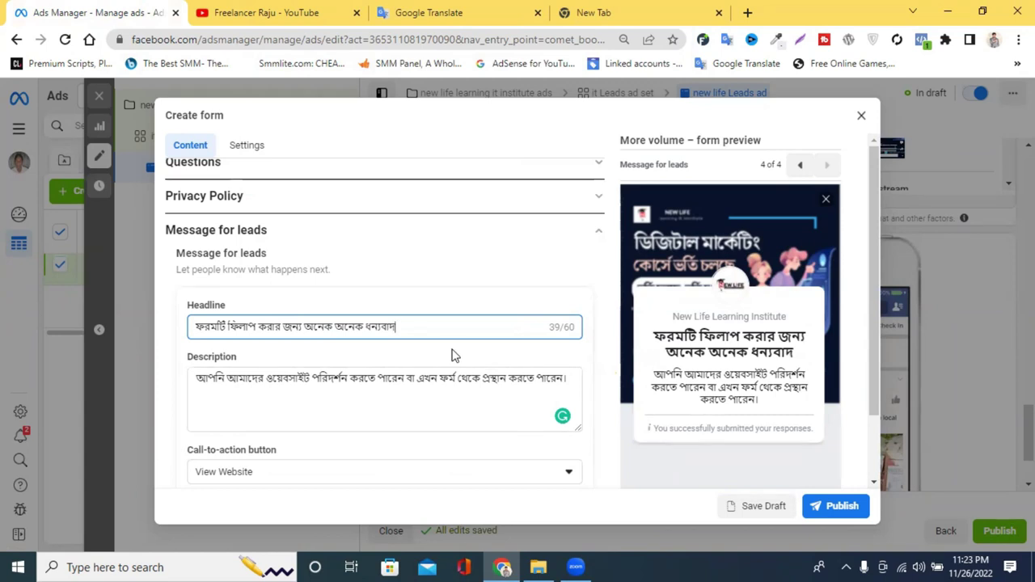
pyautogui.write('!')
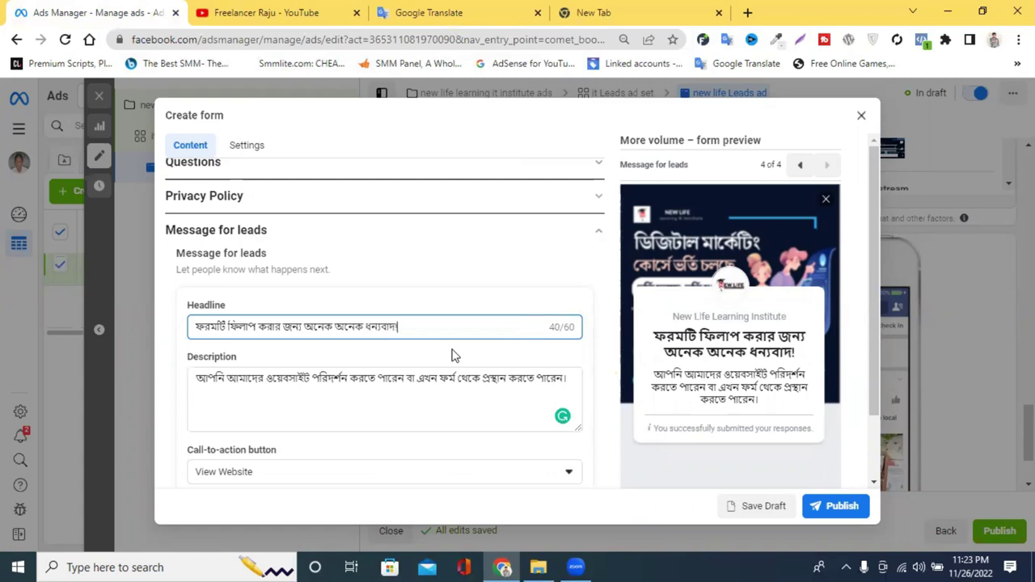
# Step: Keep View Website as the call-to-action button and copy newlifelearningitinstitute.com from the new tab's address
pyautogui.scroll(-3, 323, 364)
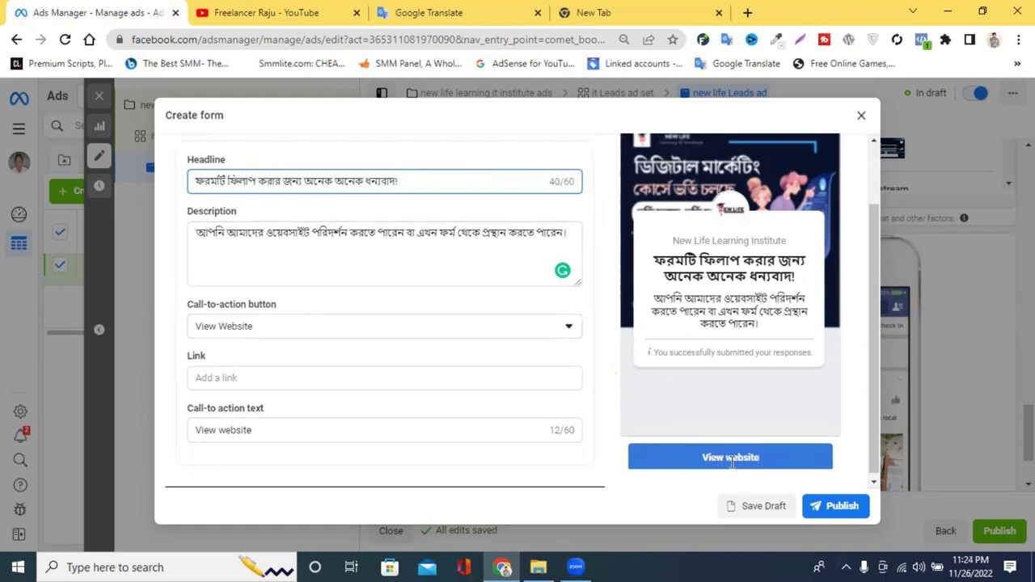
pyautogui.click(336, 329)
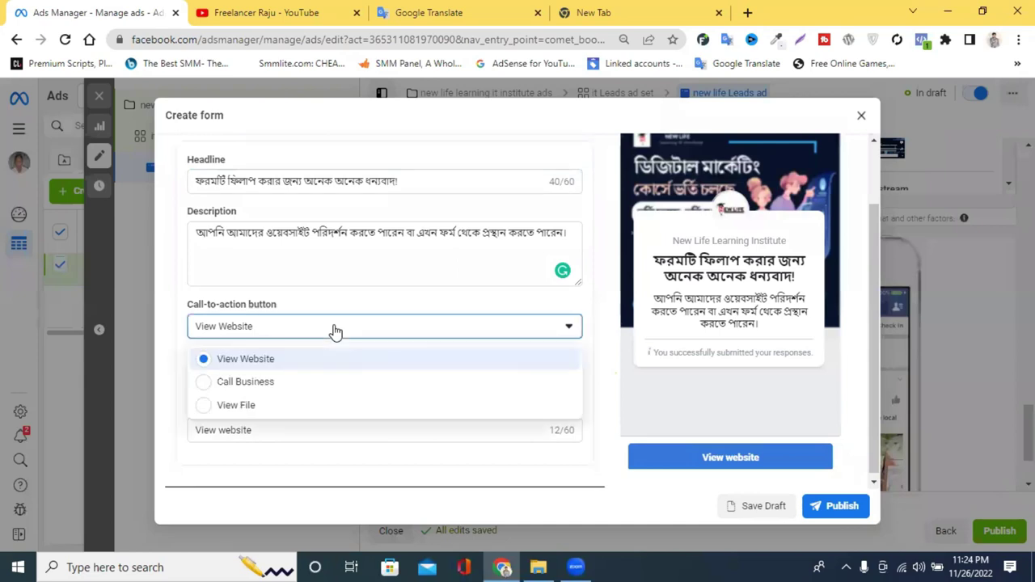
pyautogui.click(174, 316)
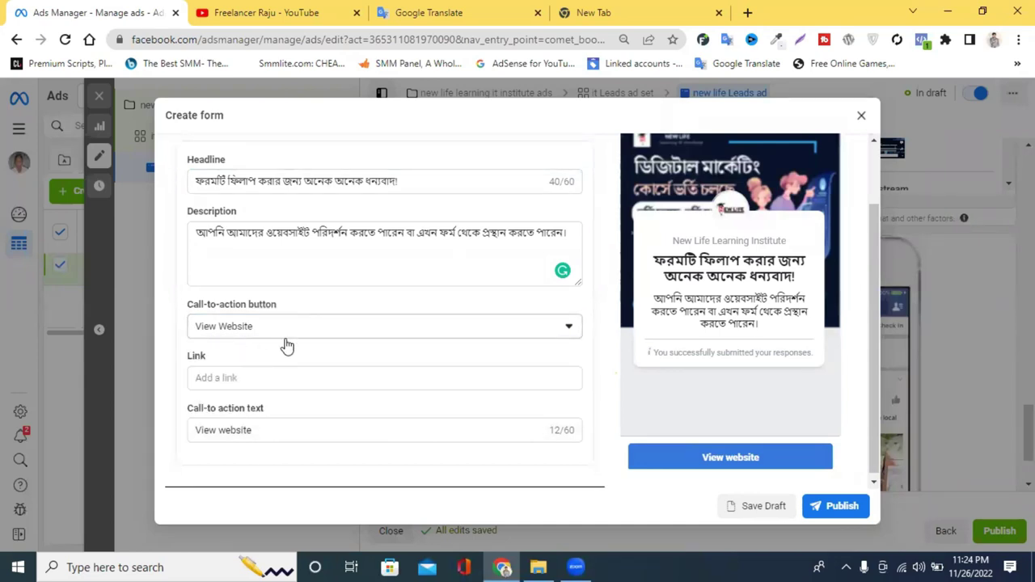
pyautogui.click(619, 12)
pyautogui.rightClick(385, 40)
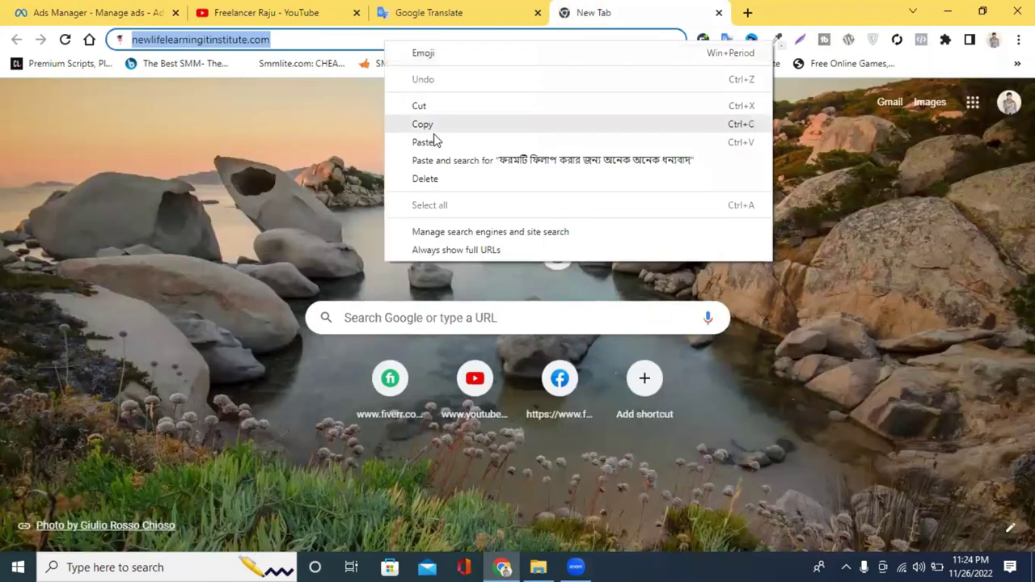
pyautogui.click(464, 128)
# Step: Return to Ads Manager and paste newlifelearningitinstitute.com as the link for the View Website call-to-action
pyautogui.click(267, 12)
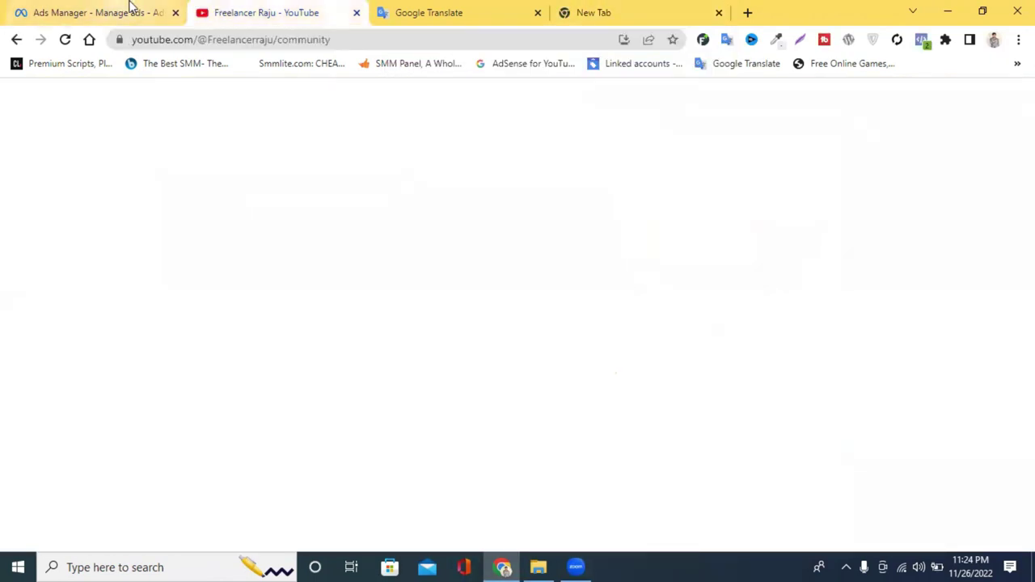
pyautogui.click(129, 8)
pyautogui.click(244, 378)
pyautogui.rightClick(243, 377)
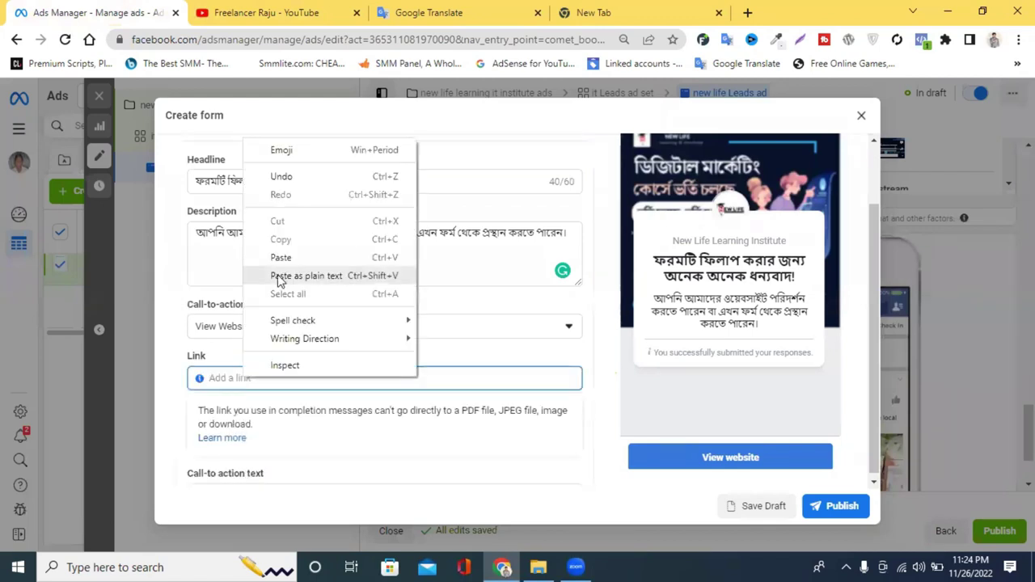
pyautogui.click(300, 257)
pyautogui.click(404, 451)
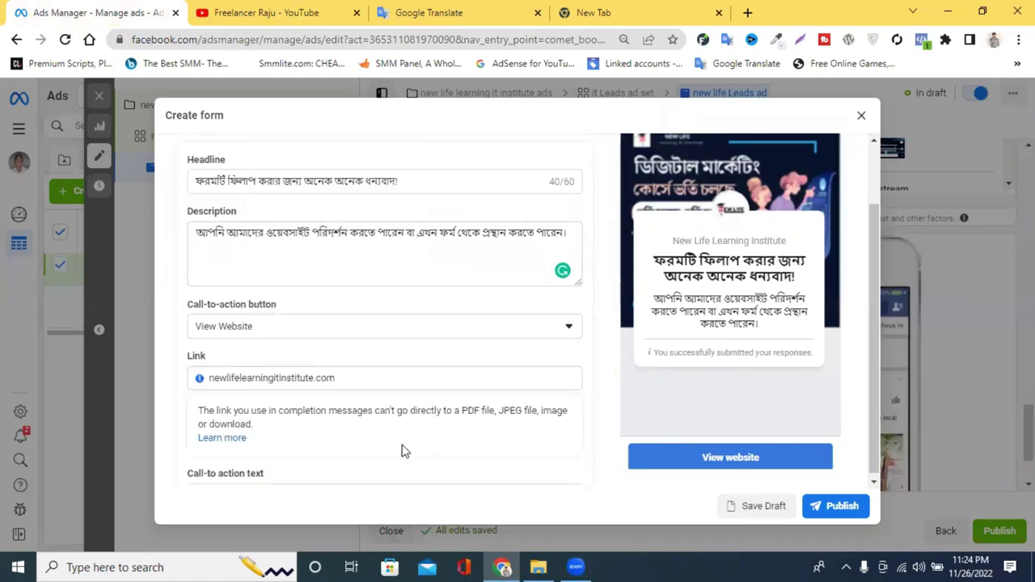
pyautogui.scroll(-1, 404, 451)
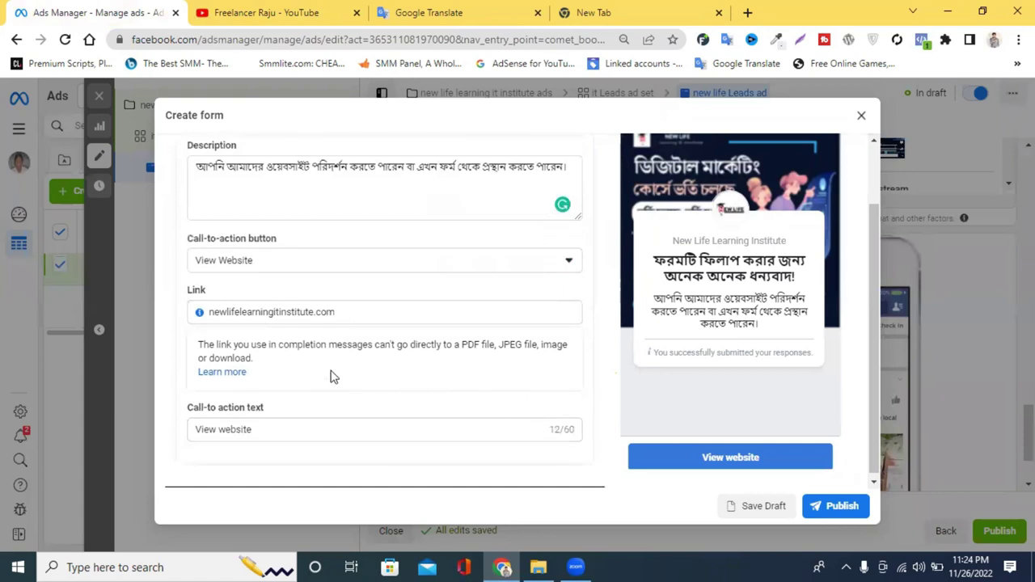
pyautogui.scroll(-1, 331, 376)
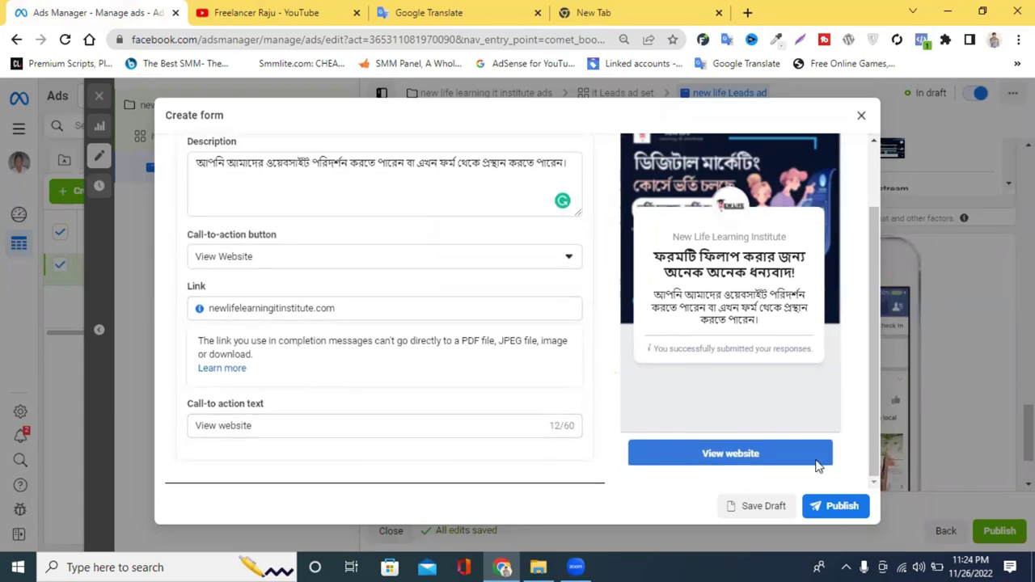
pyautogui.scroll(5, 548, 283)
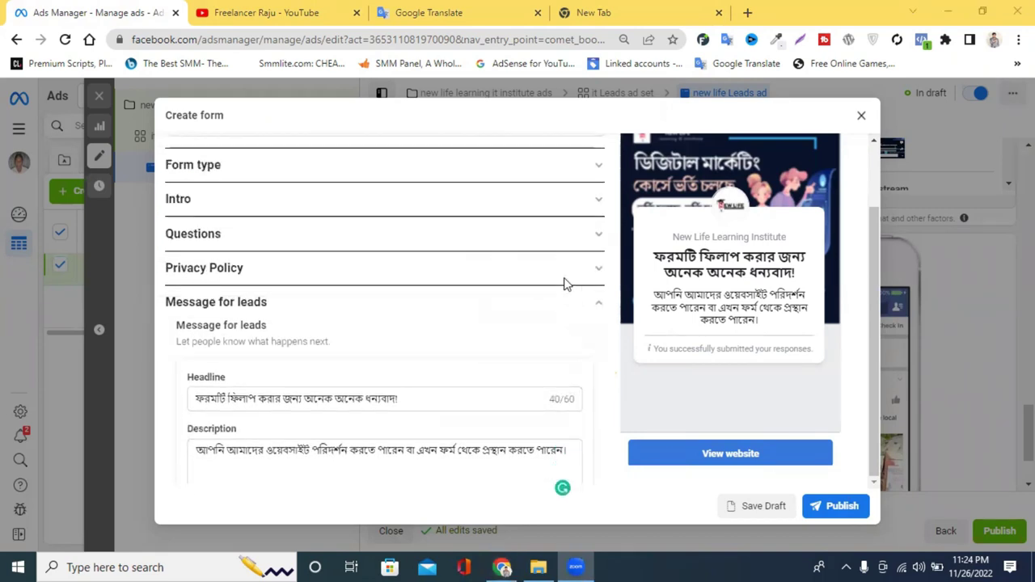
# Step: Try to publish the digital marketing instant form and look over what the form reports
pyautogui.scroll(2, 534, 246)
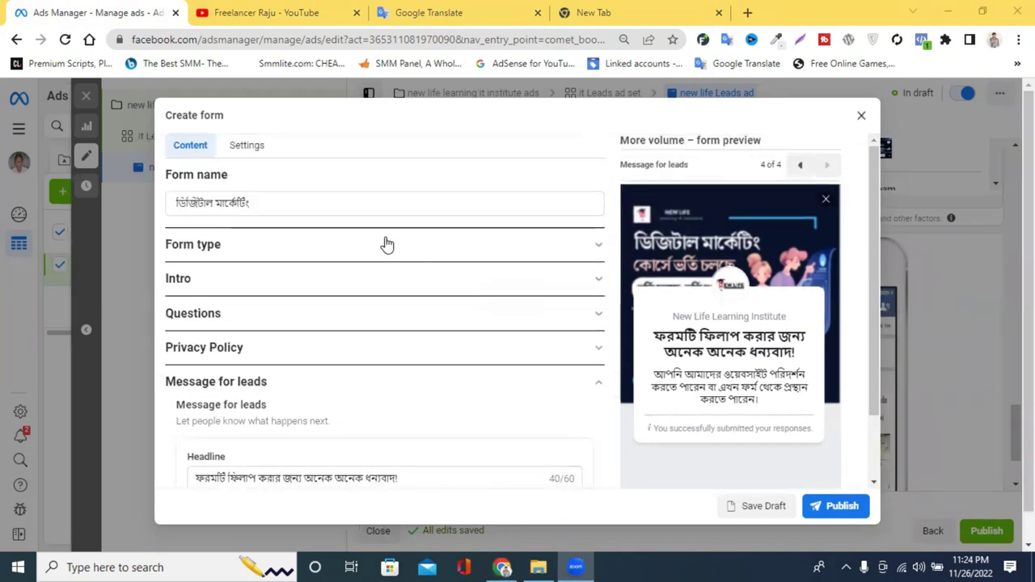
pyautogui.click(838, 516)
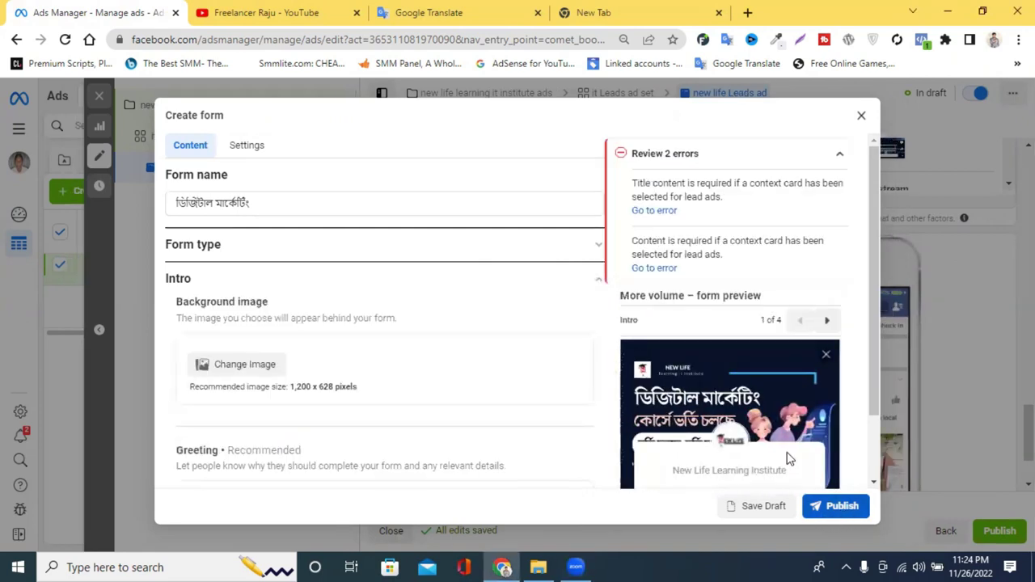
pyautogui.scroll(-1, 767, 380)
pyautogui.scroll(1, 766, 380)
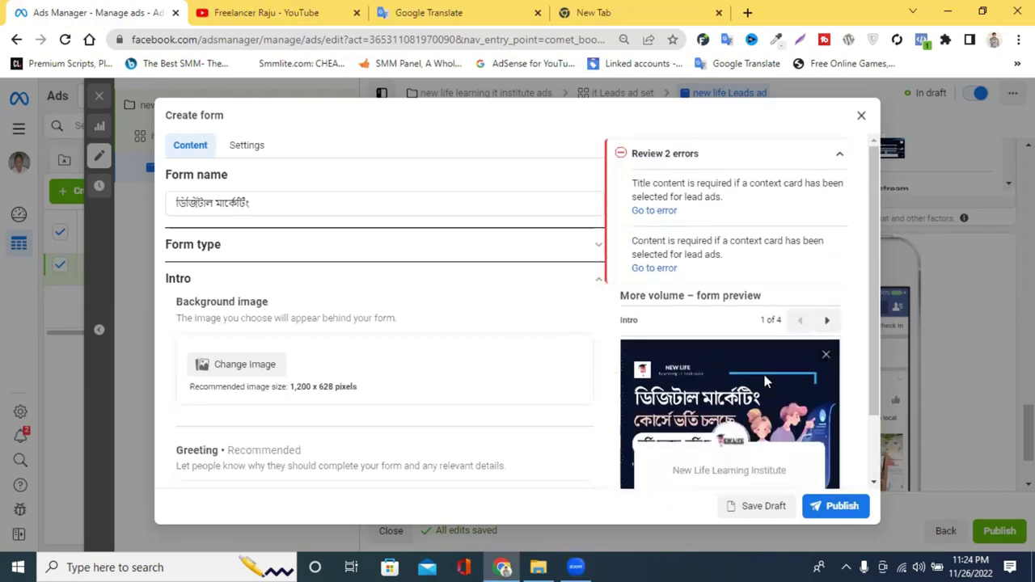
# Step: Rename the instant form as "digital marketing course"
pyautogui.click(292, 205)
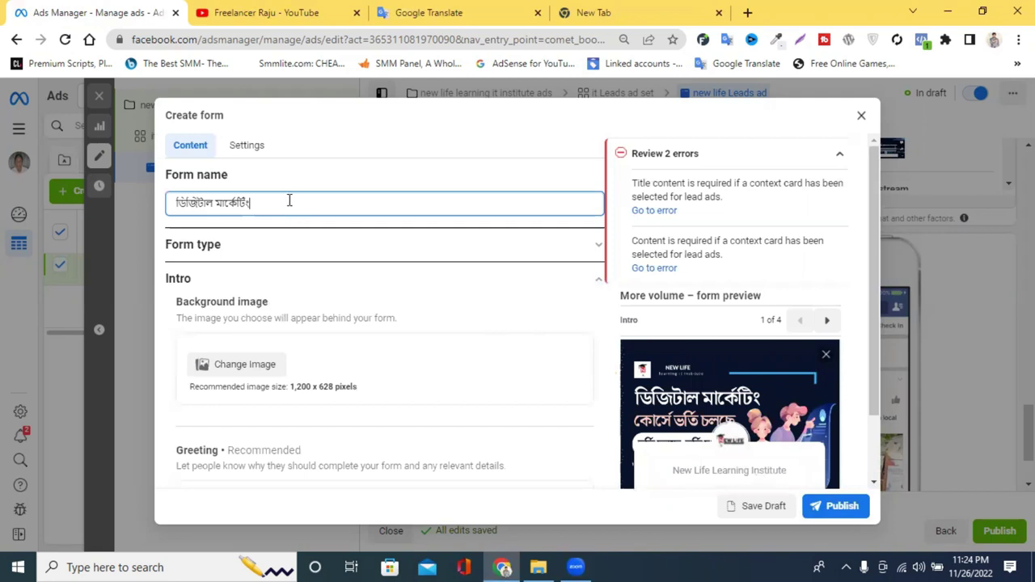
pyautogui.hotkey('ctrl', 'a')
pyautogui.write('dig')
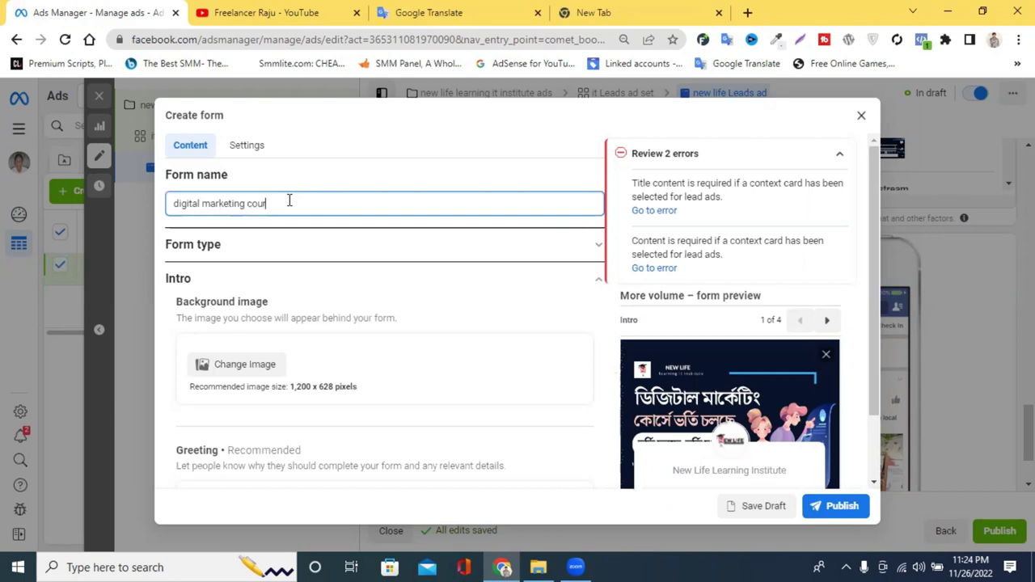
# Step: Find the empty greeting headline in the form's Intro and dictate the Bengali headline "ফ্রি ডিজিটাল মার্কেটিং শিখুন" into Google Translate
pyautogui.scroll(-5, 414, 340)
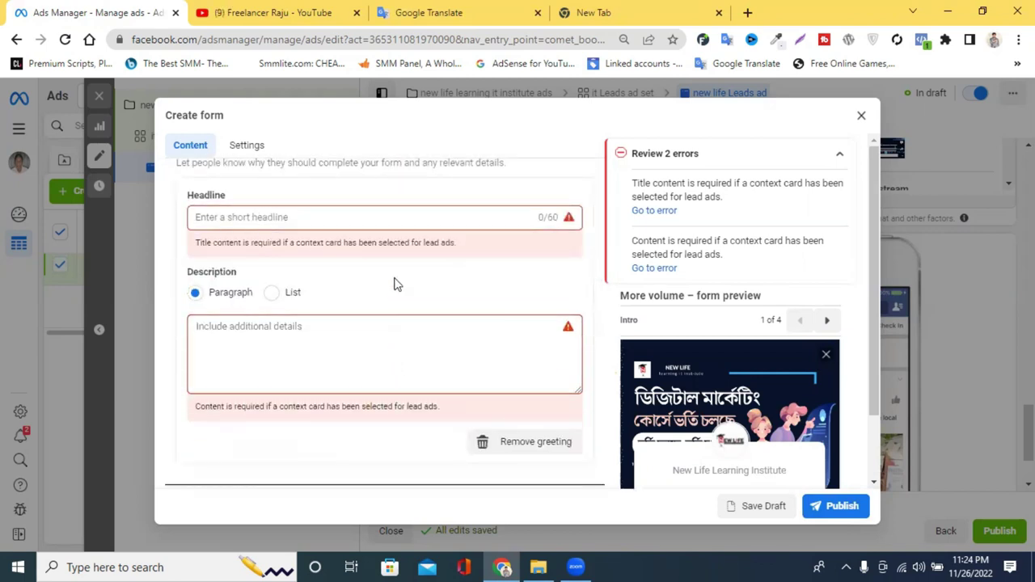
pyautogui.scroll(-2, 708, 388)
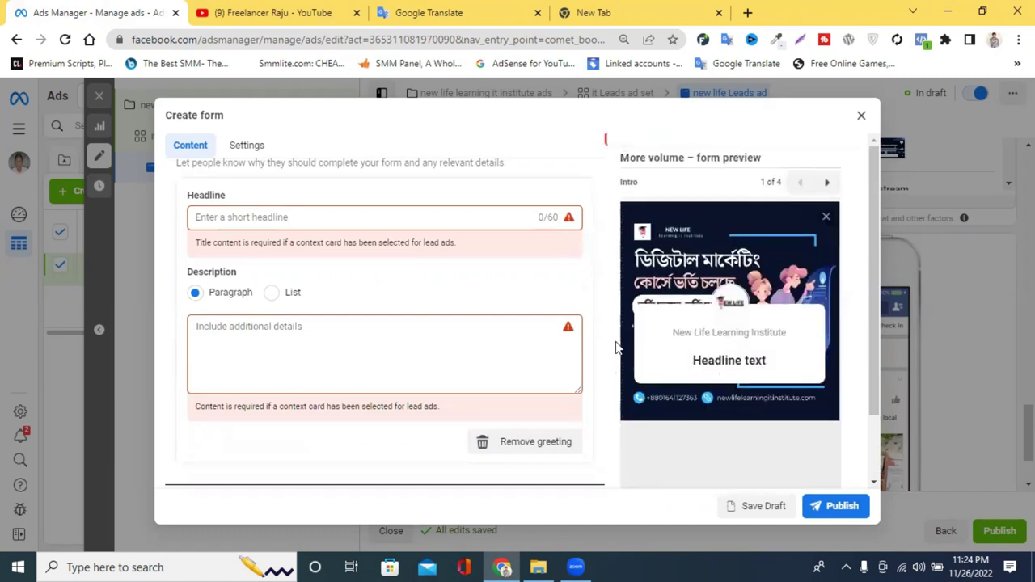
pyautogui.click(327, 328)
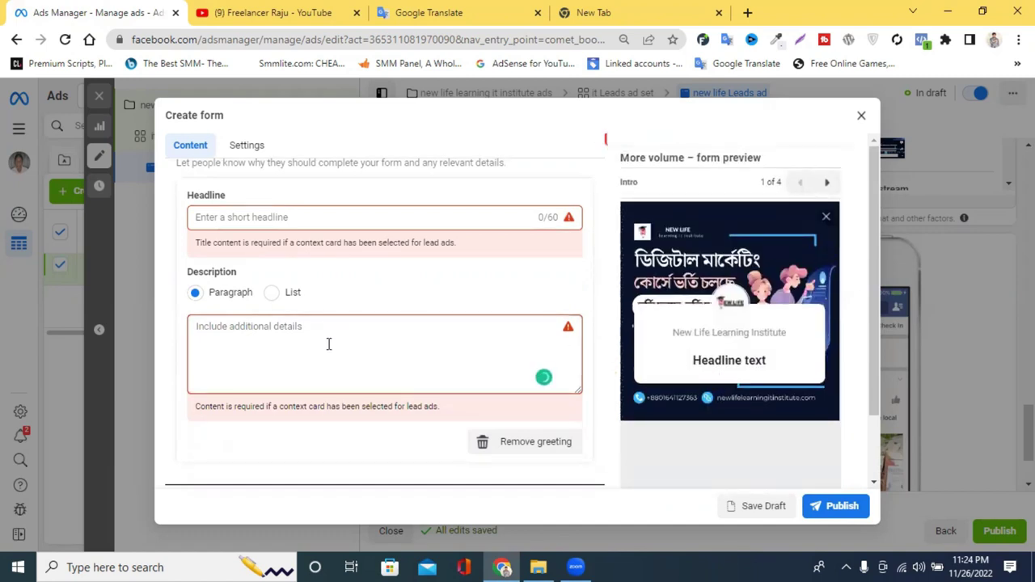
pyautogui.scroll(1, 328, 344)
pyautogui.click(250, 295)
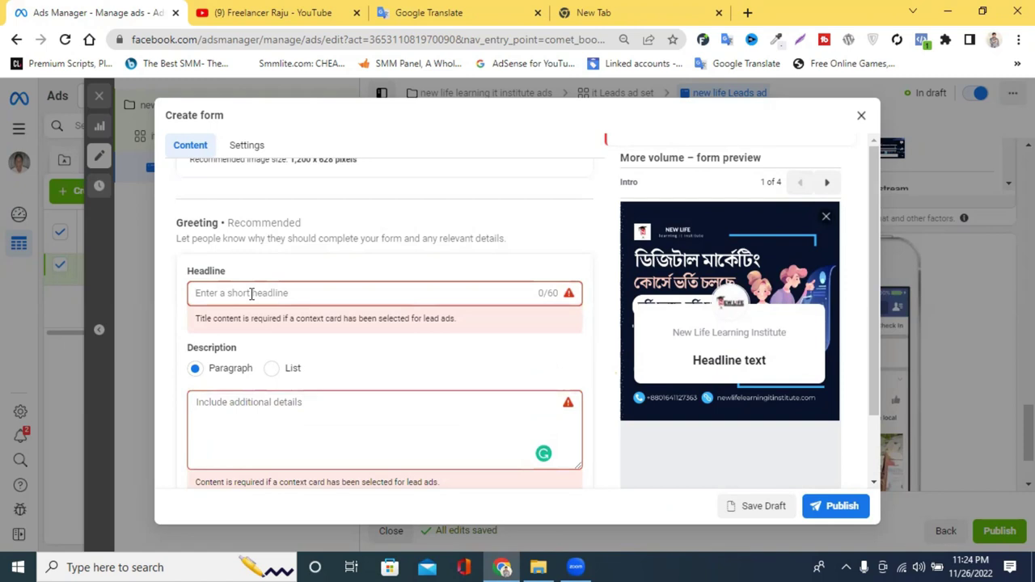
pyautogui.click(472, 10)
pyautogui.click(64, 320)
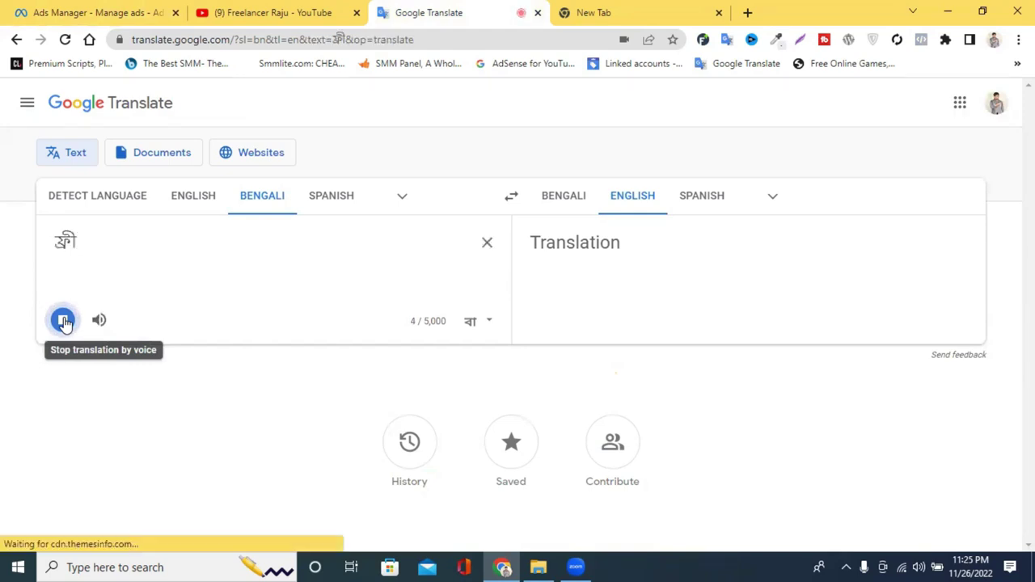
# Step: Try to copy the dictated Bengali text and paste it into the greeting headline in Ads Manager
pyautogui.tripleClick(106, 242)
pyautogui.rightClick(125, 239)
pyautogui.click(183, 246)
pyautogui.click(97, 12)
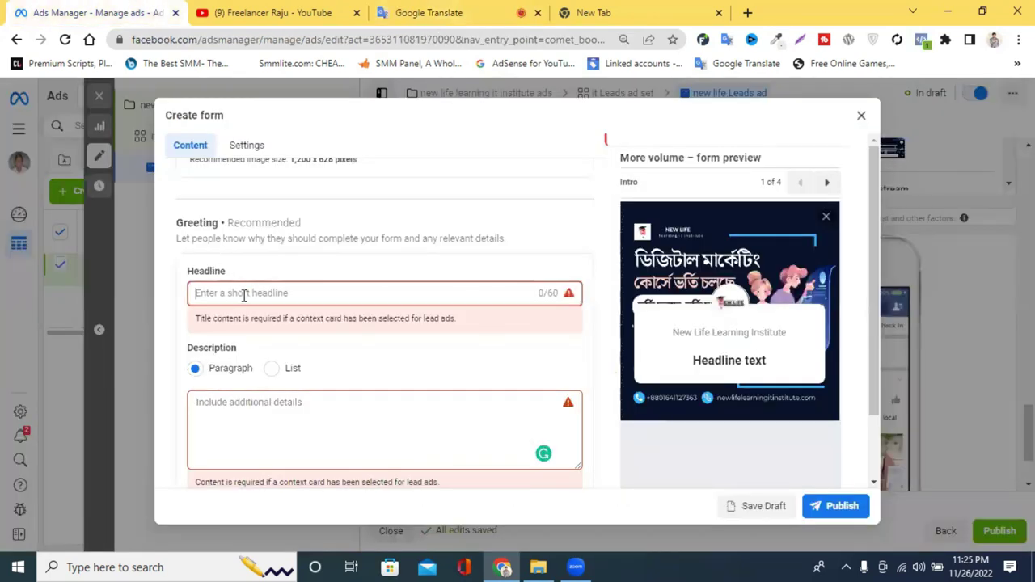
pyautogui.hotkey('ctrl', 'v')
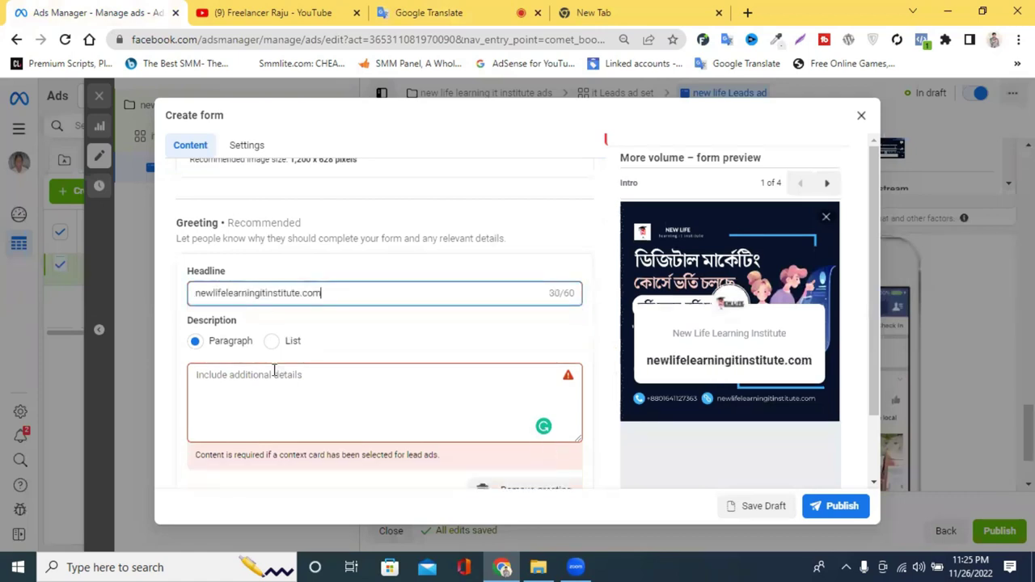
# Step: Copy "ফ্রি ডিজিটাল মার্কেটিং শিখুন" from Google Translate's source text and stop the voice input
pyautogui.click(490, 11)
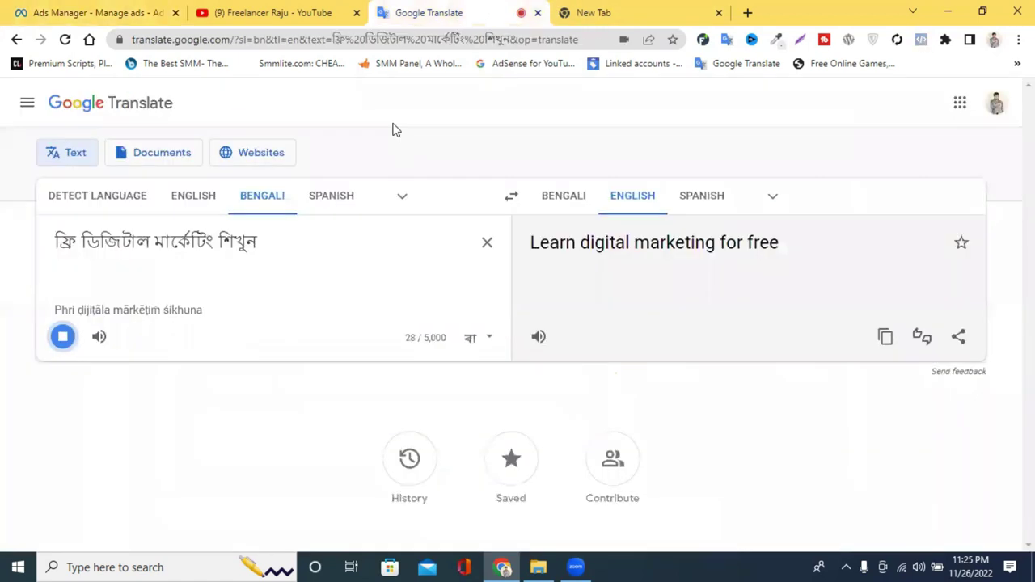
pyautogui.moveTo(257, 243); pyautogui.dragTo(54, 241)
pyautogui.rightClick(258, 243)
pyautogui.click(291, 249)
pyautogui.click(62, 335)
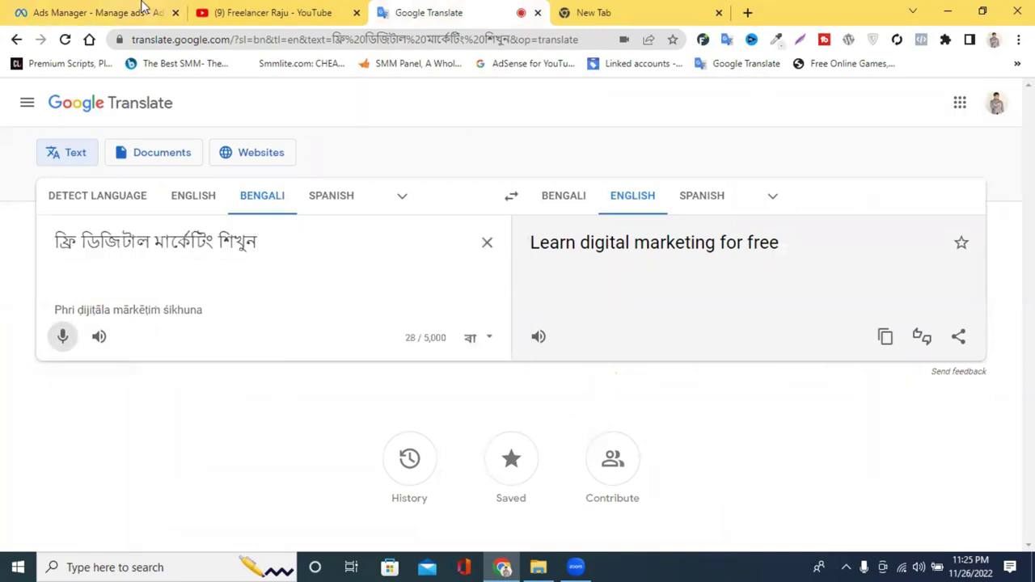
# Step: Replace the greeting headline in Ads Manager with the copied text "ফ্রি ডিজিটাল মার্কেটিং শিখুন"
pyautogui.click(97, 12)
pyautogui.tripleClick(281, 293)
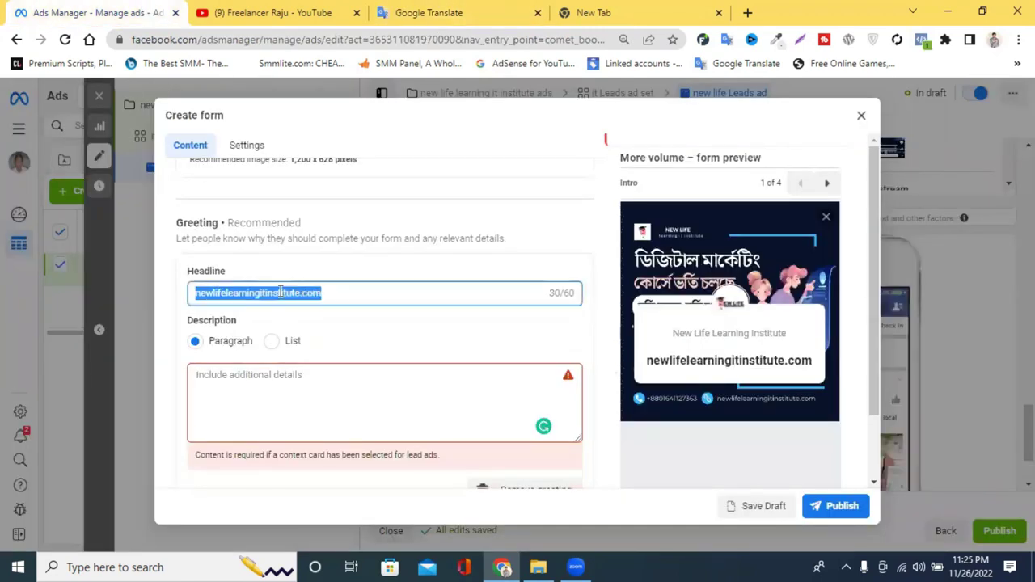
pyautogui.hotkey('ctrl', 'v')
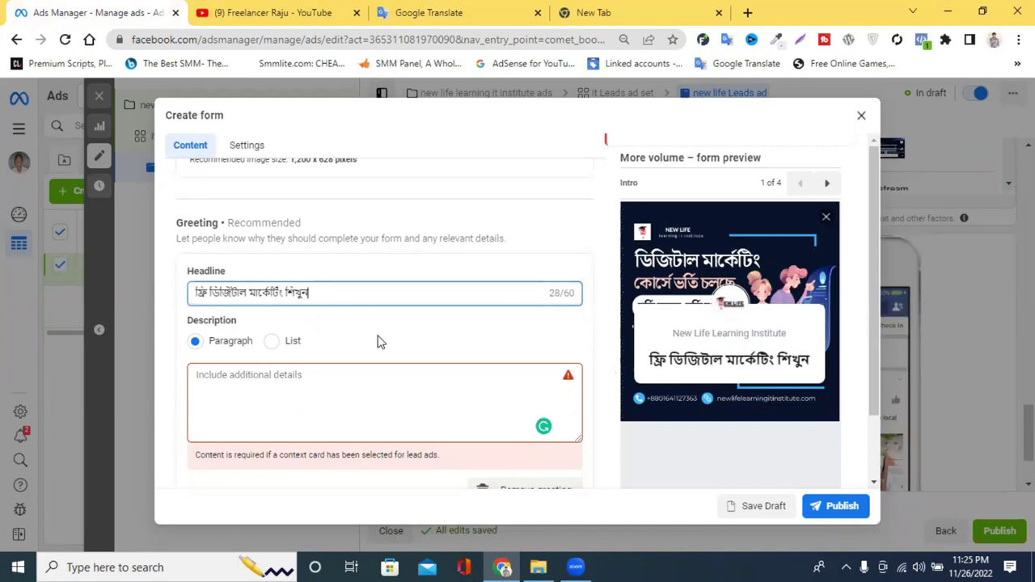
# Step: Dictate a Bengali greeting description into Google Translate inviting those interested in free digital marketing training to fill in the form below
pyautogui.scroll(3, 380, 340)
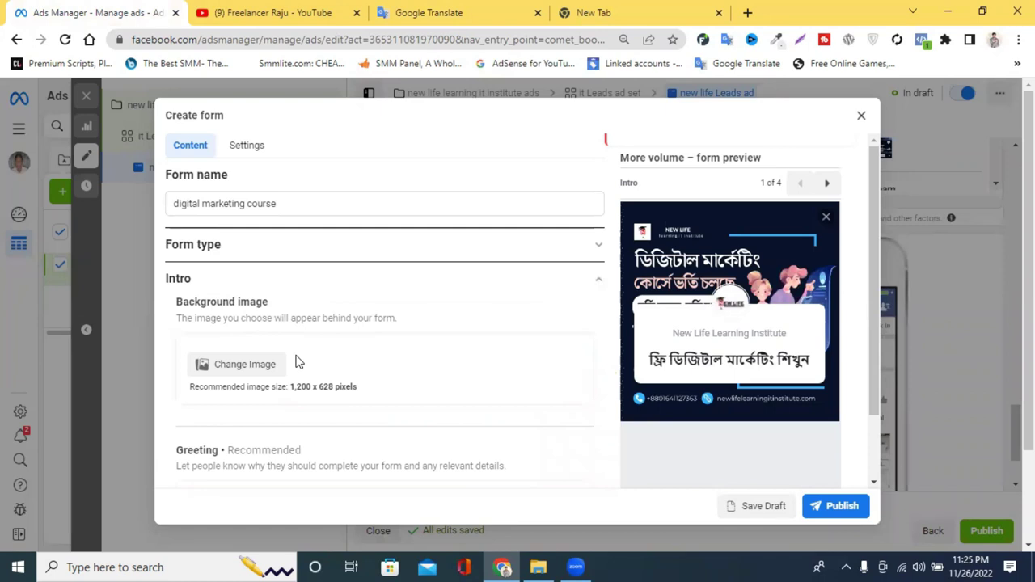
pyautogui.scroll(-1, 420, 366)
pyautogui.scroll(-3, 301, 365)
pyautogui.click(275, 386)
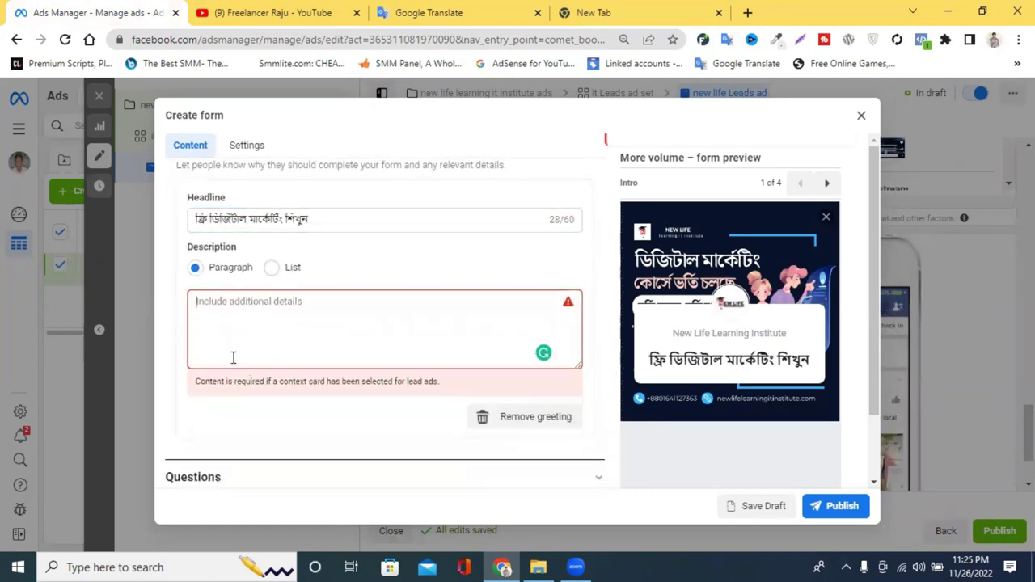
pyautogui.click(445, 10)
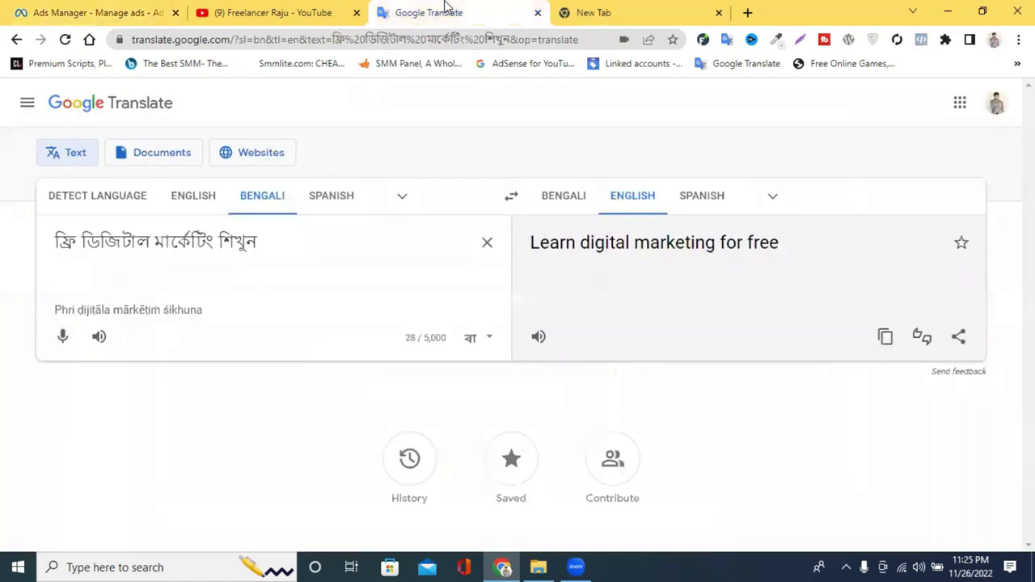
pyautogui.click(63, 338)
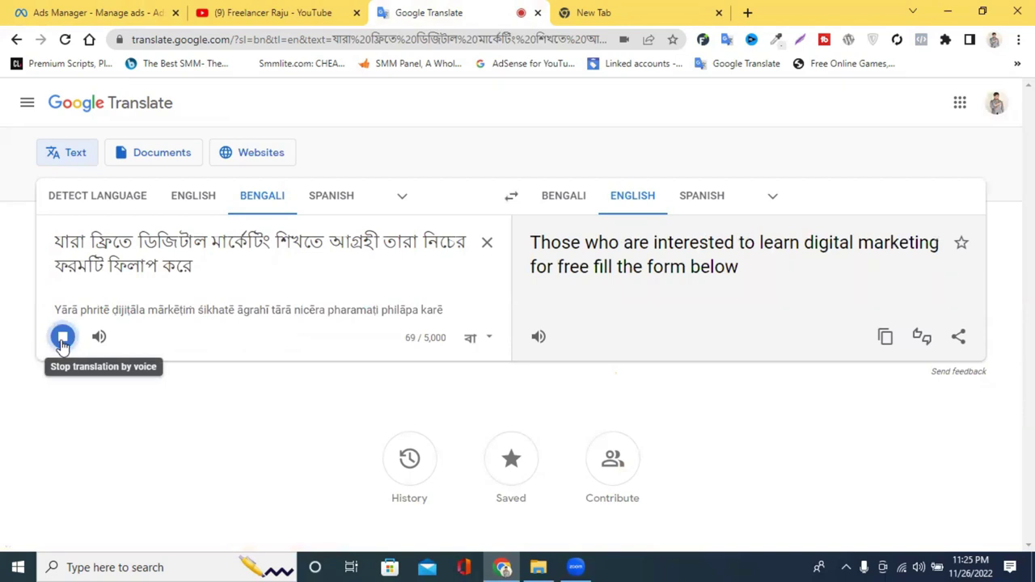
pyautogui.click(63, 354)
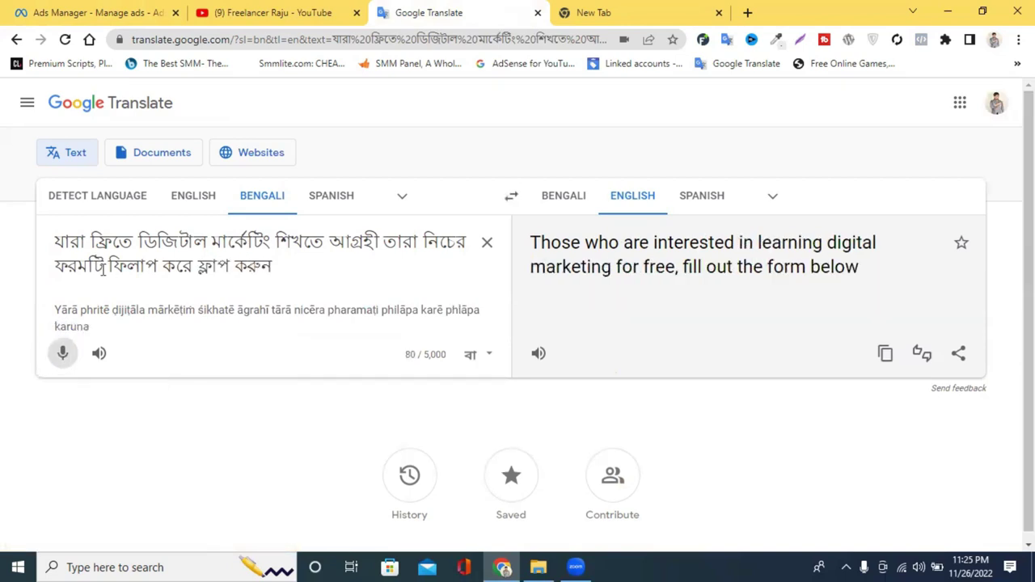
# Step: Delete the stray words "করে ফ্লাপ" before "করুন" in the dictated text and copy the whole corrected sentence
pyautogui.moveTo(162, 265); pyautogui.dragTo(231, 267)
pyautogui.press('BackSpace')
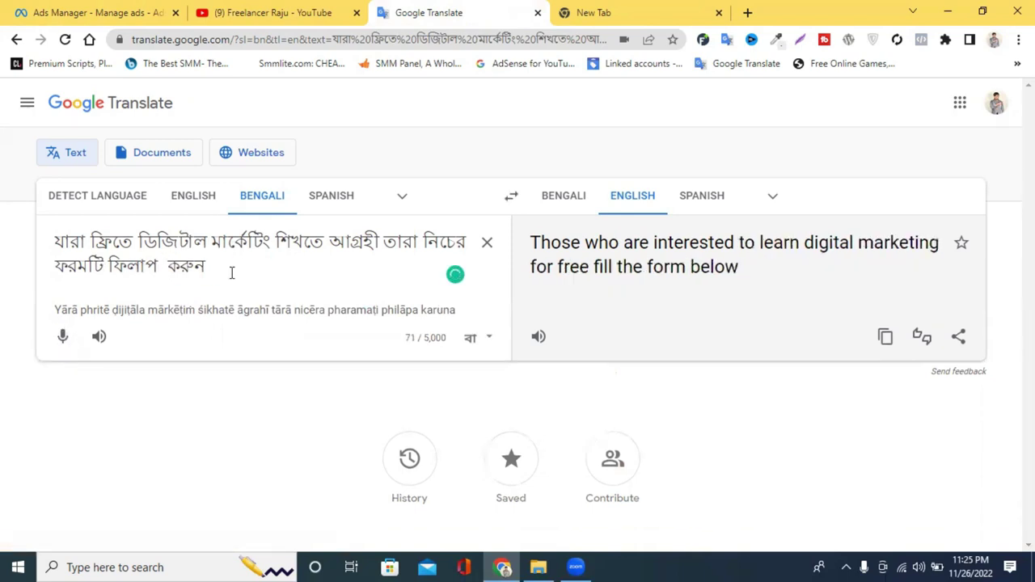
pyautogui.tripleClick(291, 240)
pyautogui.rightClick(291, 239)
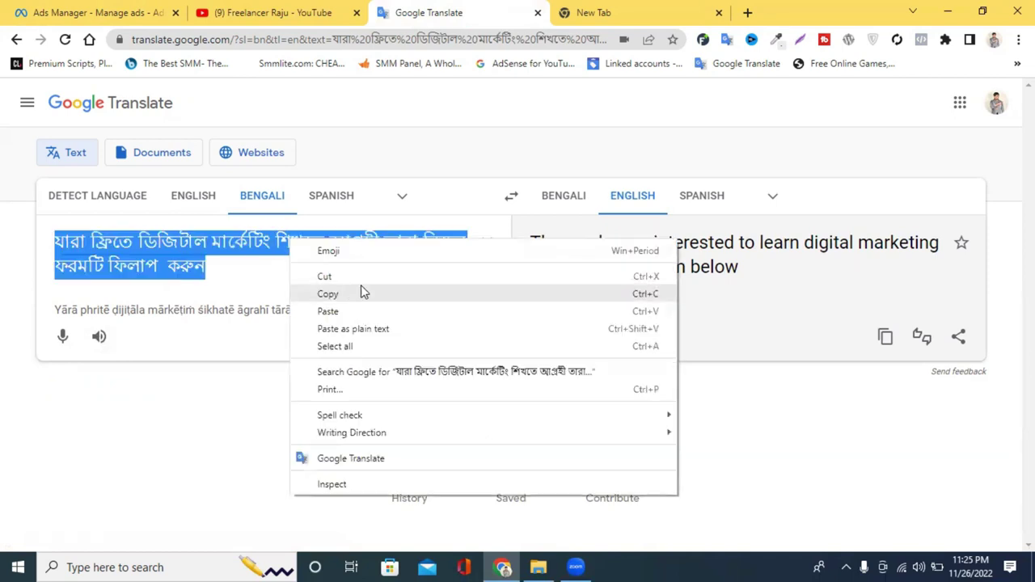
pyautogui.click(368, 294)
# Step: Paste "যারা ফ্রিতে ডিজিটাল মার্কেটিং শিখতে আগ্রহী তারা নিচের ফরমটি ফিলাপ করুন" into the greeting's paragraph description in Ads Manager
pyautogui.click(97, 12)
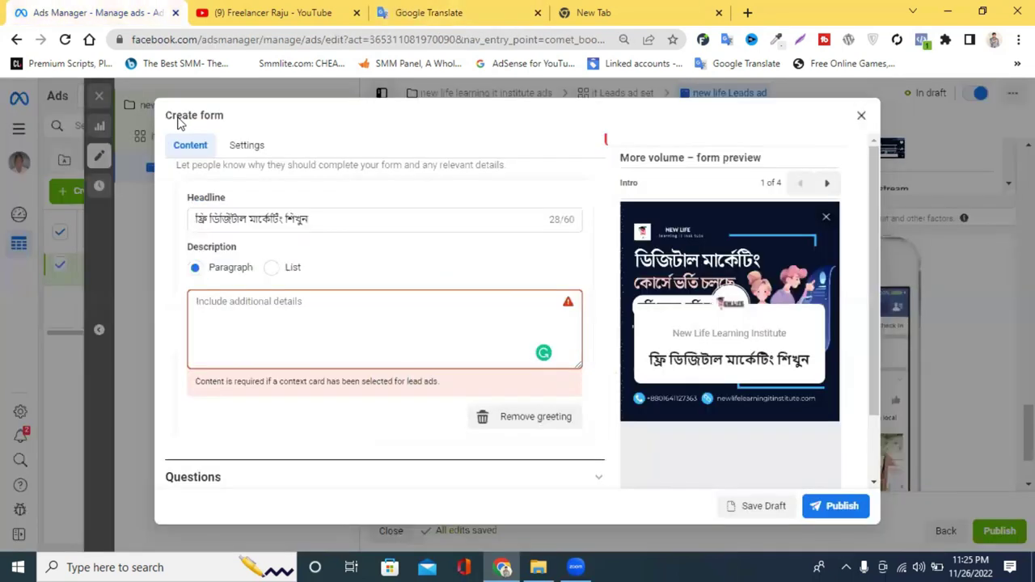
pyautogui.click(259, 322)
pyautogui.hotkey('ctrl', 'v')
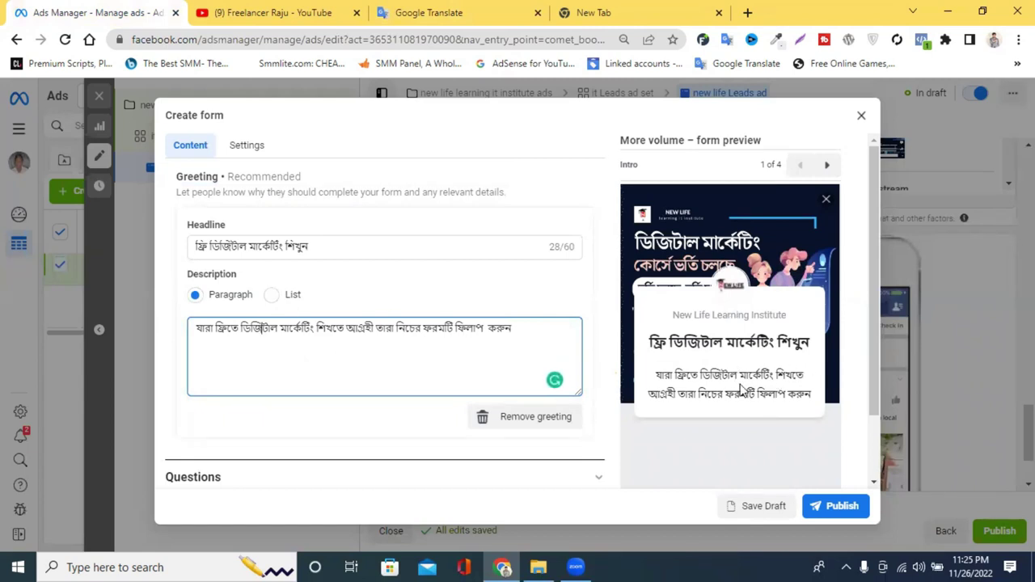
# Step: Publish the digital marketing course instant form and dismiss the notification
pyautogui.scroll(-1, 741, 390)
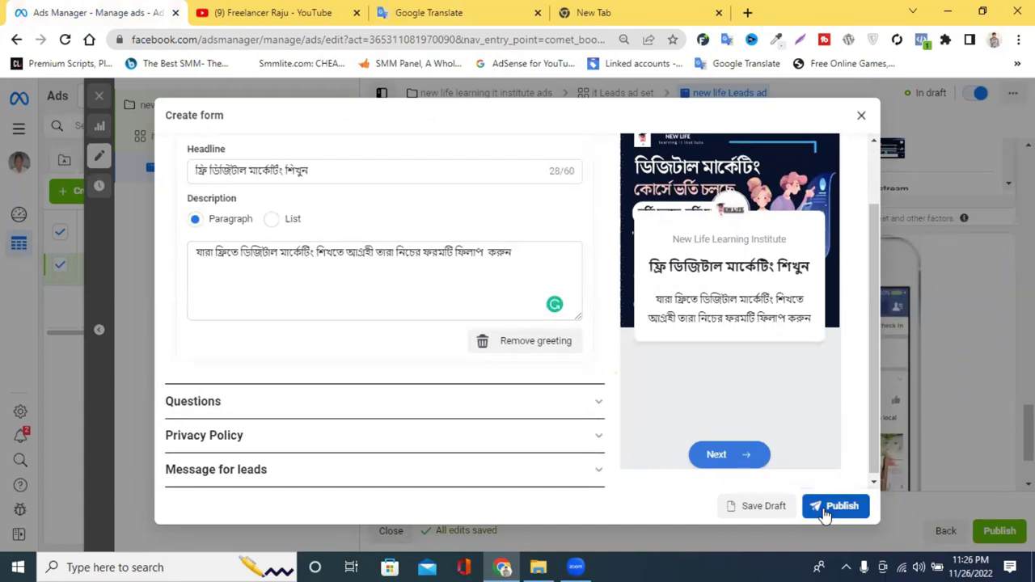
pyautogui.click(834, 506)
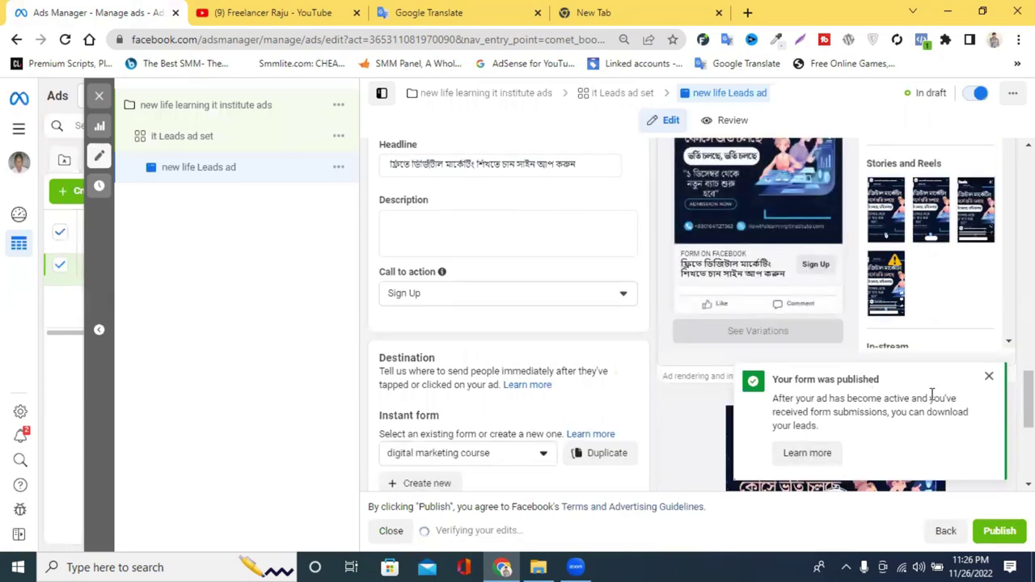
pyautogui.click(988, 376)
# Step: Try to publish the new life Leads ad and close the payment information dialog without adding a method
pyautogui.click(993, 537)
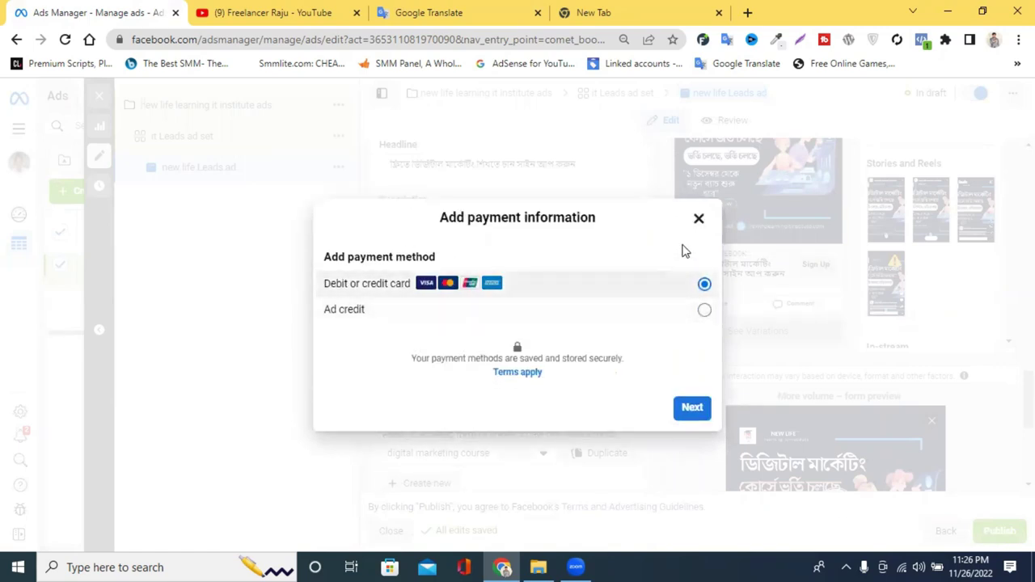
pyautogui.click(699, 218)
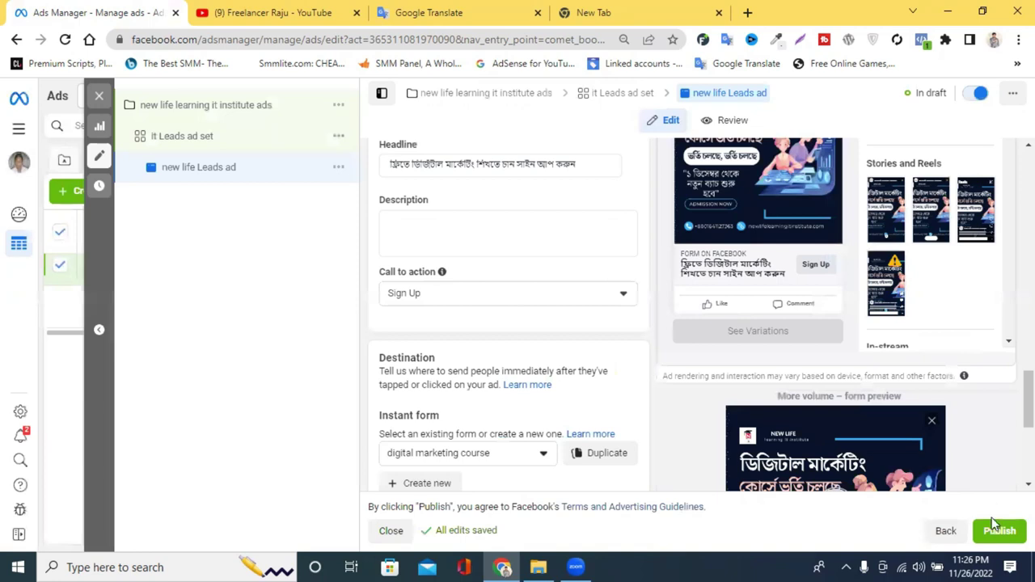
# Step: Review the ad's text and setup, and expand the full primary text in the Facebook feed preview
pyautogui.scroll(8, 558, 332)
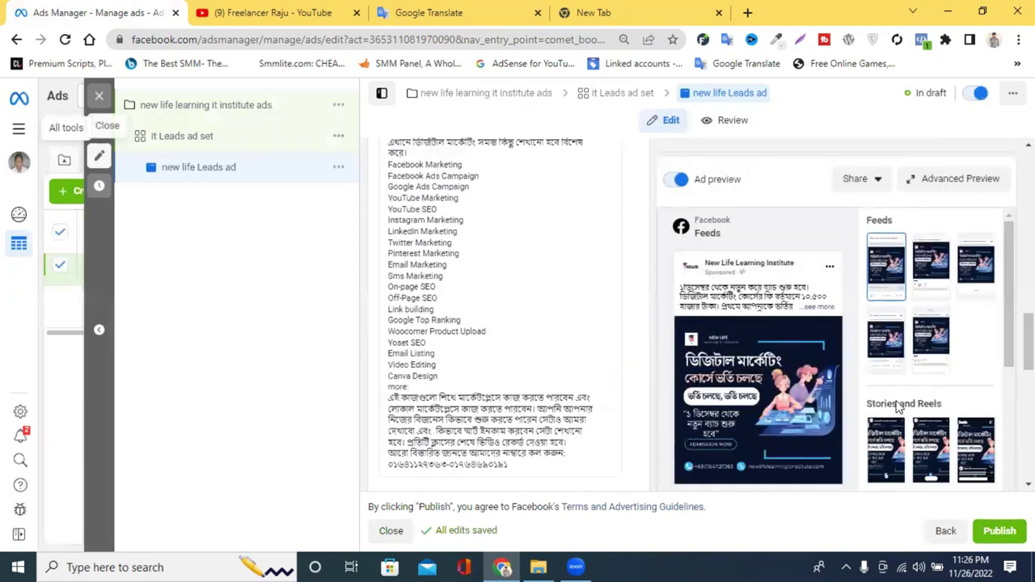
pyautogui.scroll(4, 531, 328)
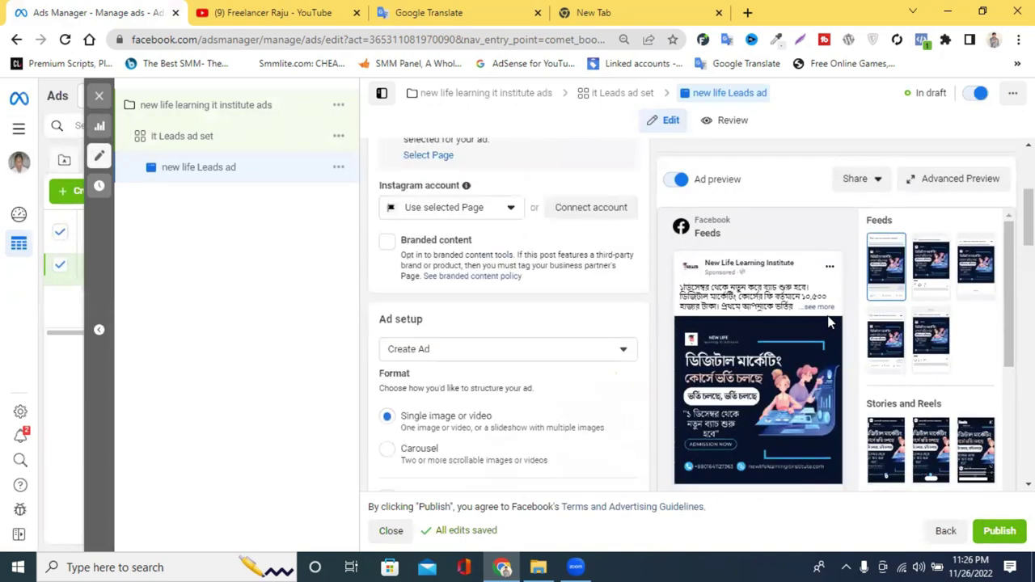
pyautogui.click(821, 309)
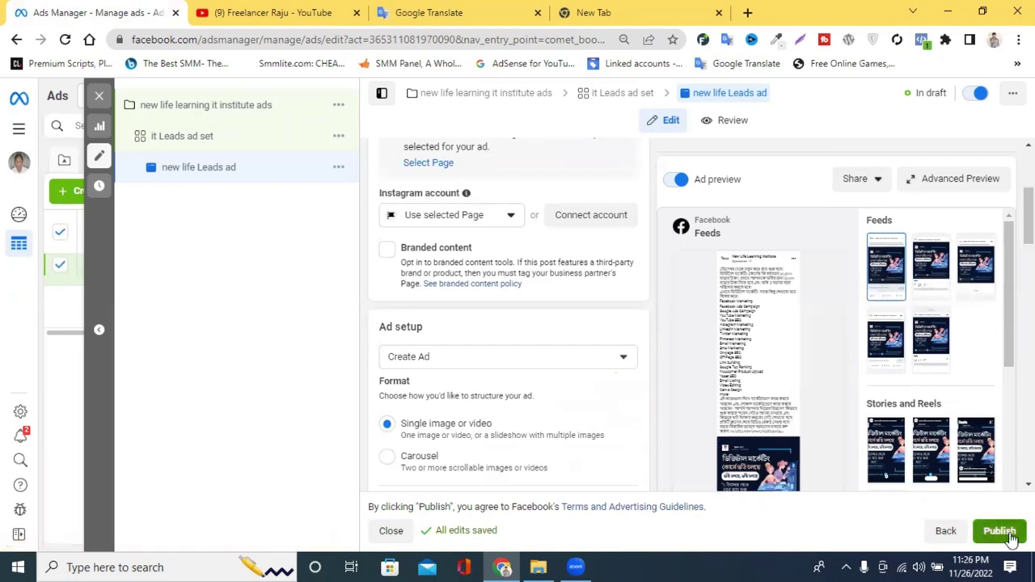
# Step: Close the ad editor and switch the new life Leads ad off and back on in the ads list
pyautogui.click(100, 97)
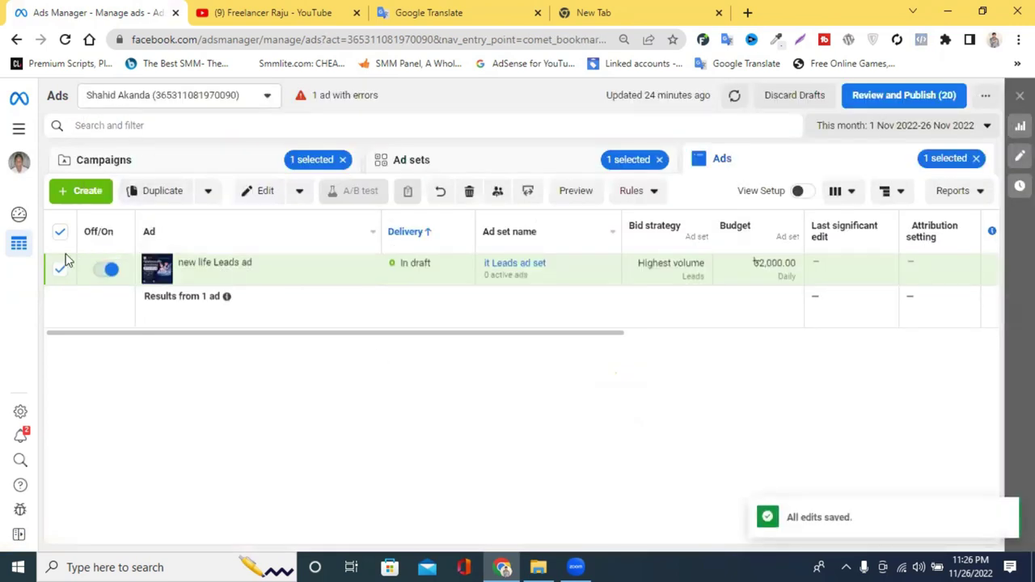
pyautogui.click(105, 271)
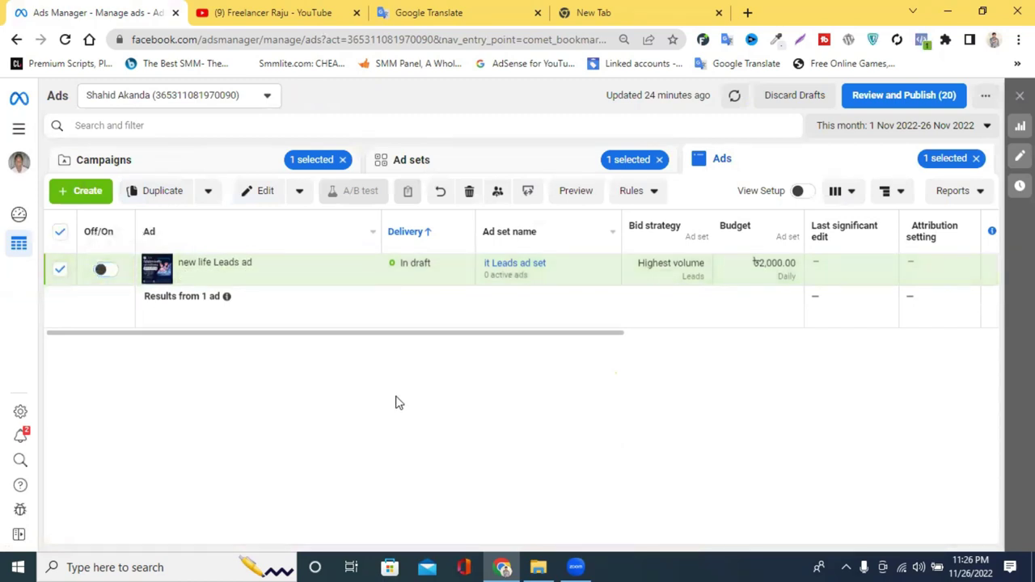
pyautogui.click(106, 271)
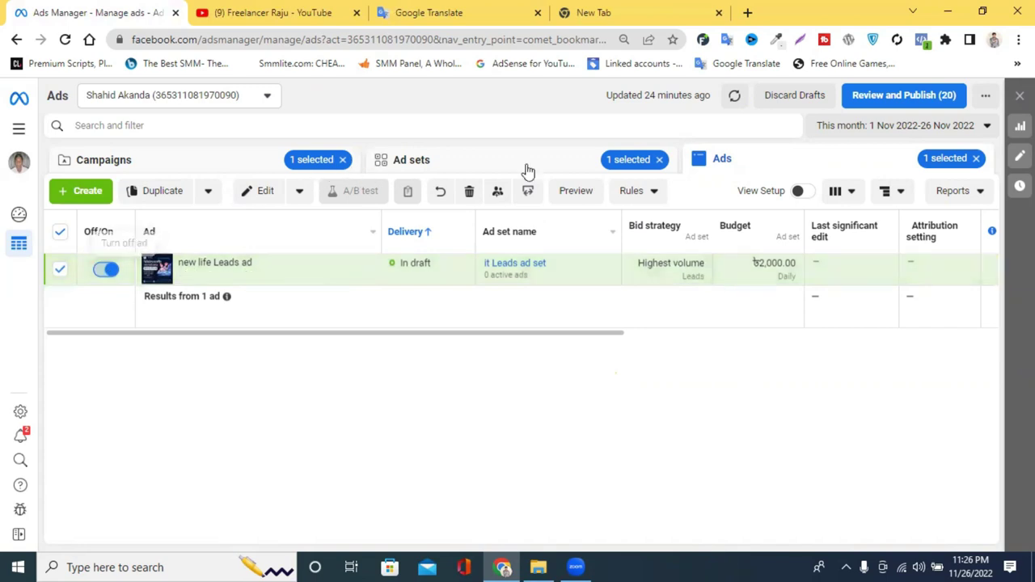
# Step: Clear the ad, ad set and campaign selections, turn off the new life learning it institute ads campaign and deselect it
pyautogui.click(976, 159)
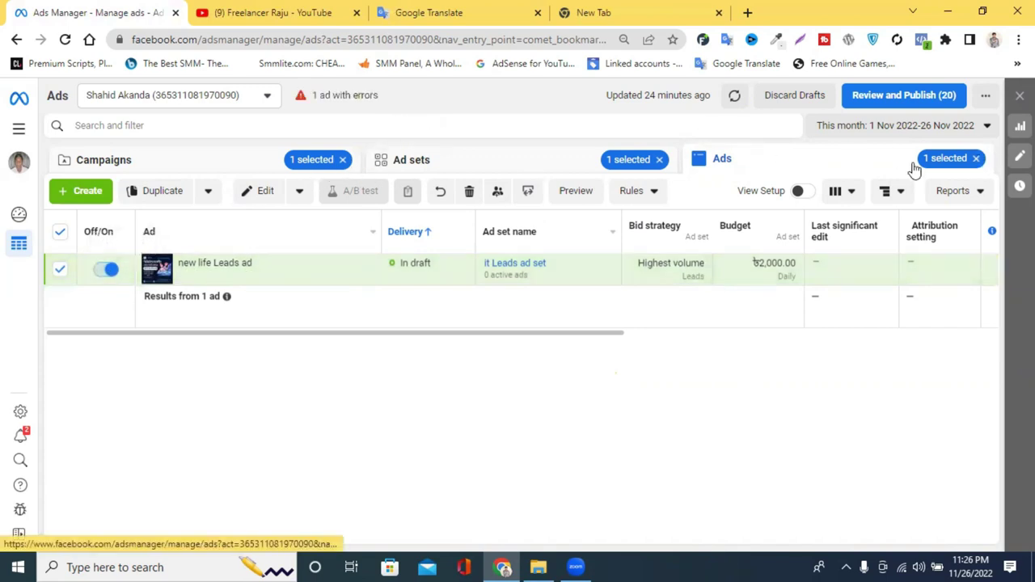
pyautogui.click(659, 160)
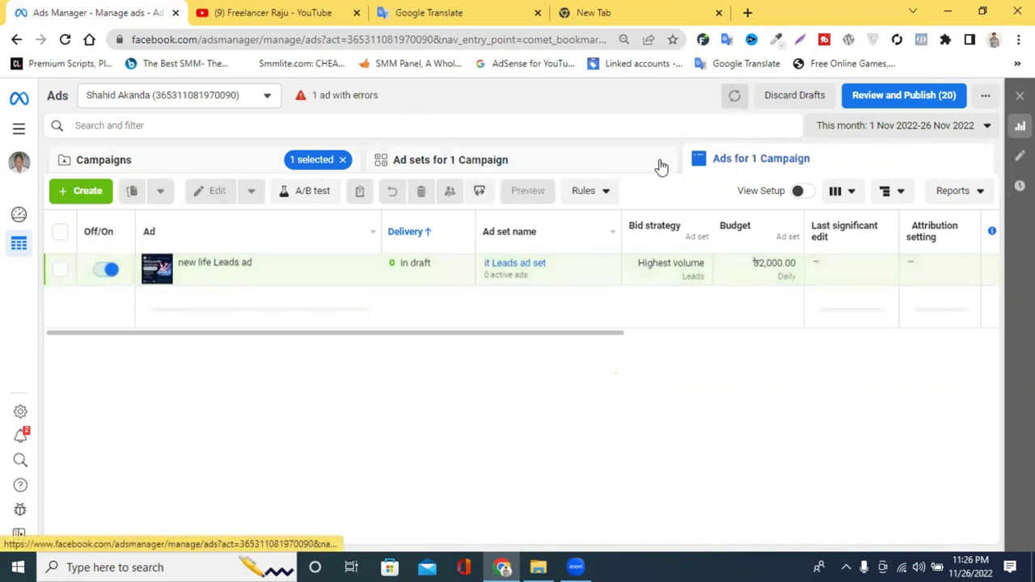
pyautogui.click(343, 160)
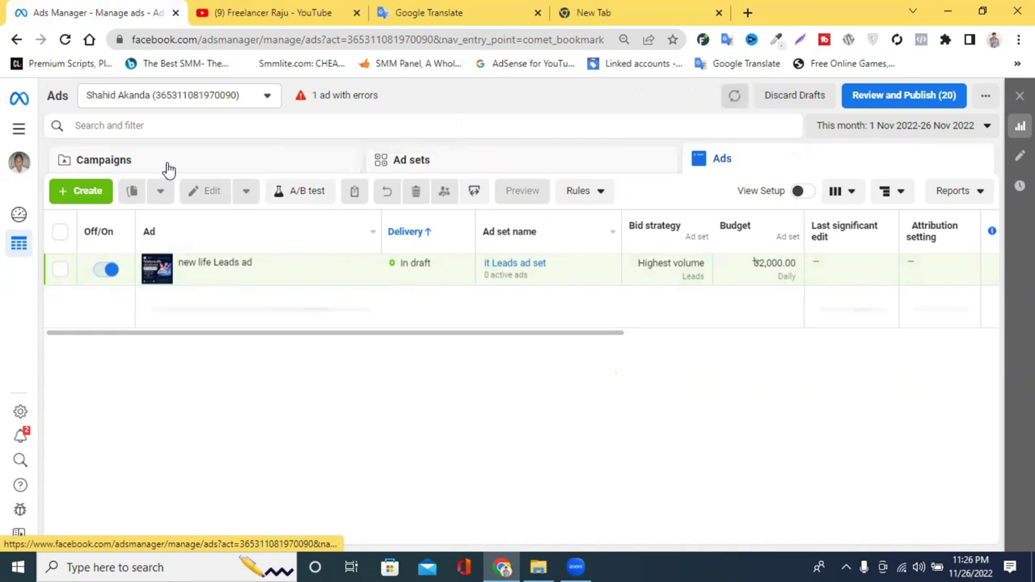
pyautogui.click(121, 161)
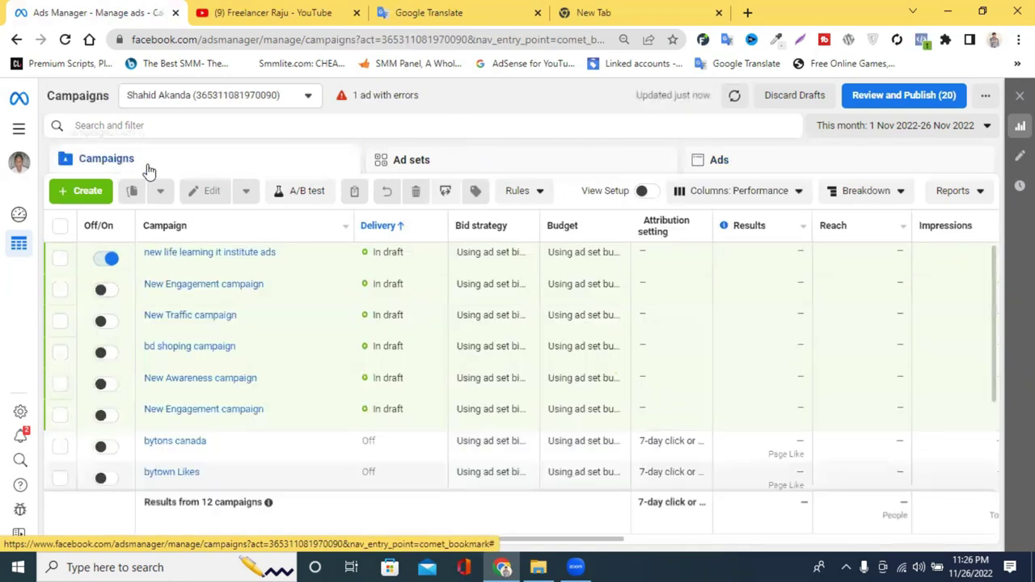
pyautogui.click(108, 260)
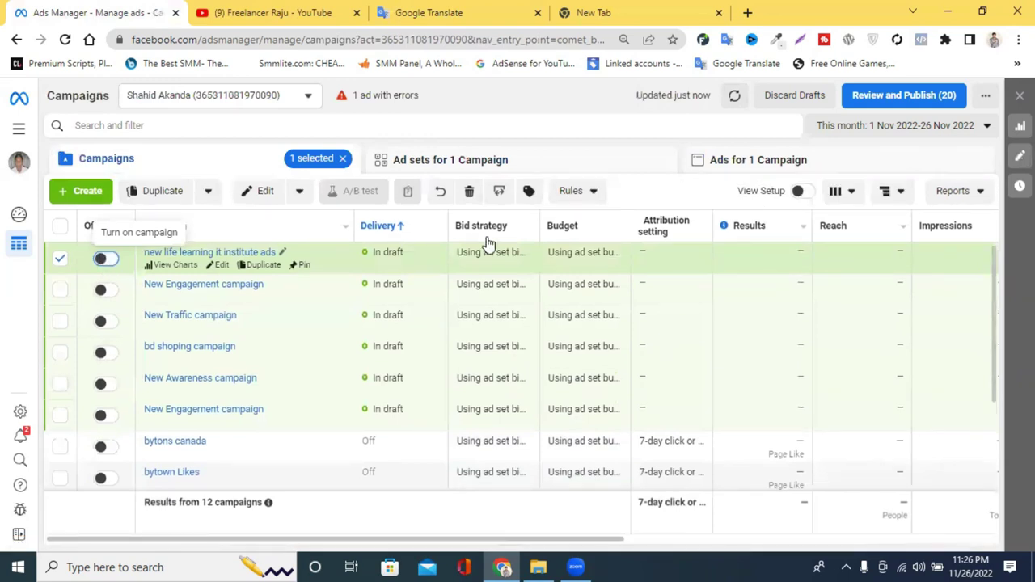
pyautogui.click(343, 161)
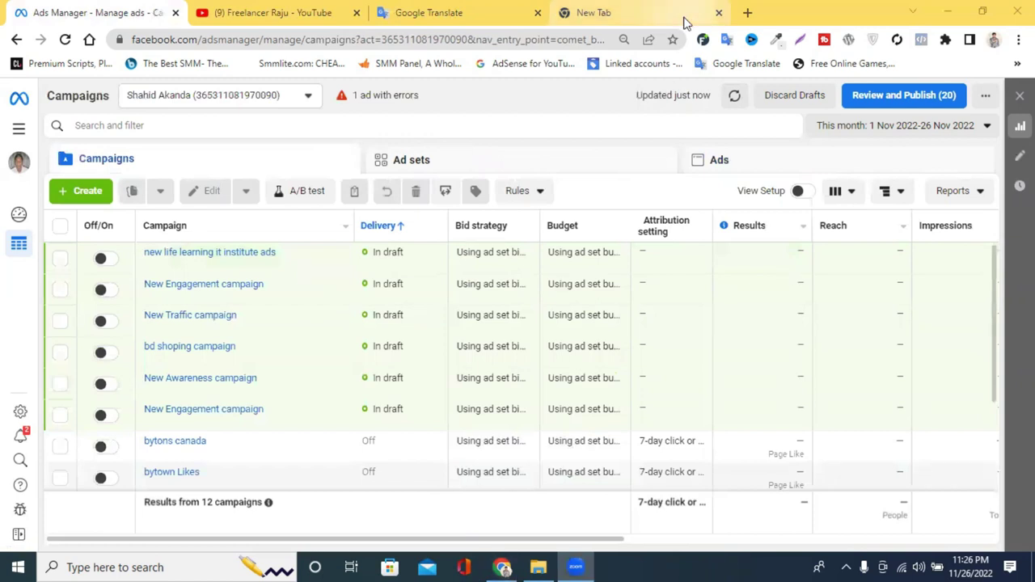
# Step: Close the empty browser tab, clear and close Google Translate, and open a new tab
pyautogui.click(684, 17)
pyautogui.hotkey('ctrl', 'w')
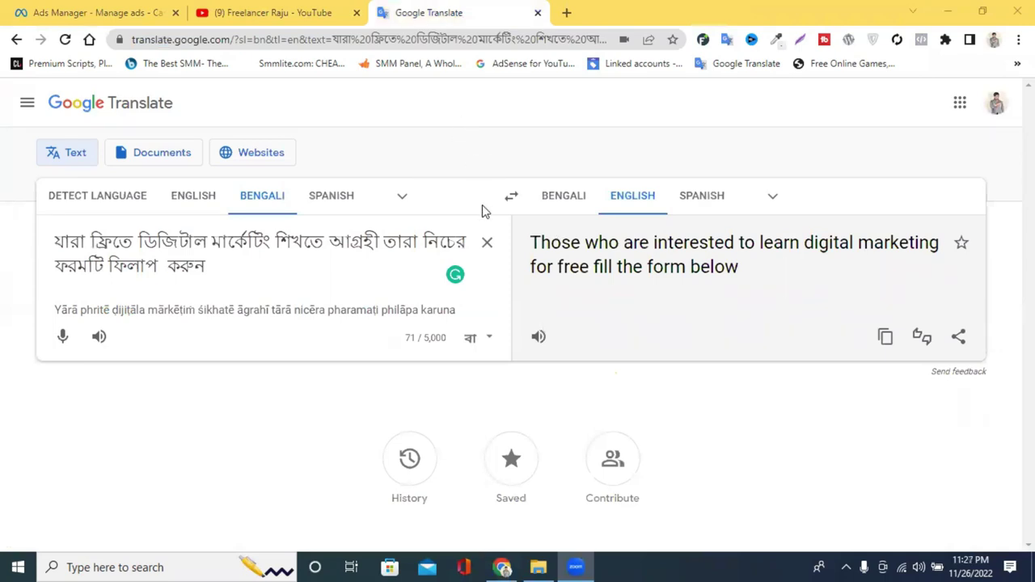
pyautogui.click(487, 242)
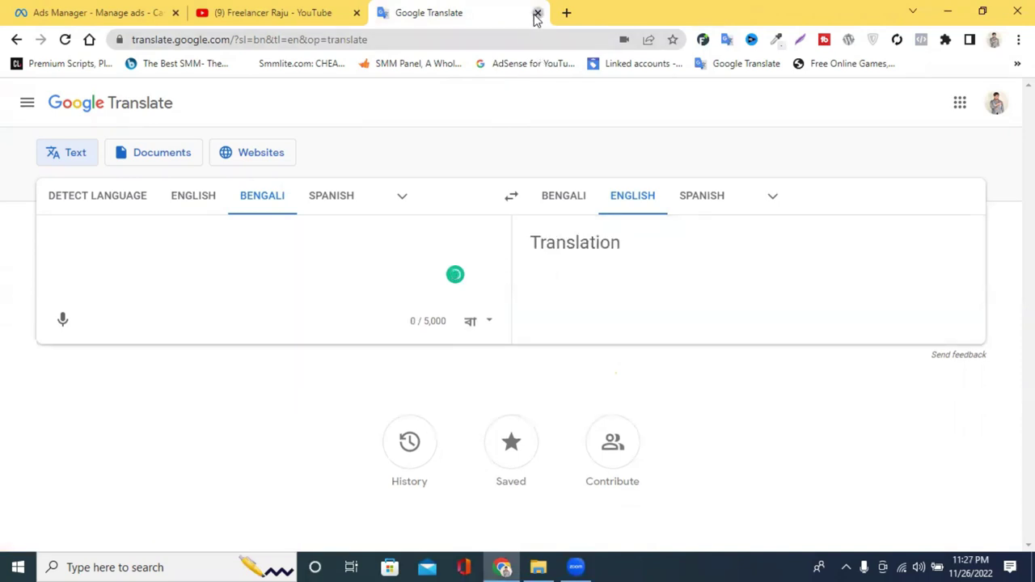
pyautogui.click(537, 14)
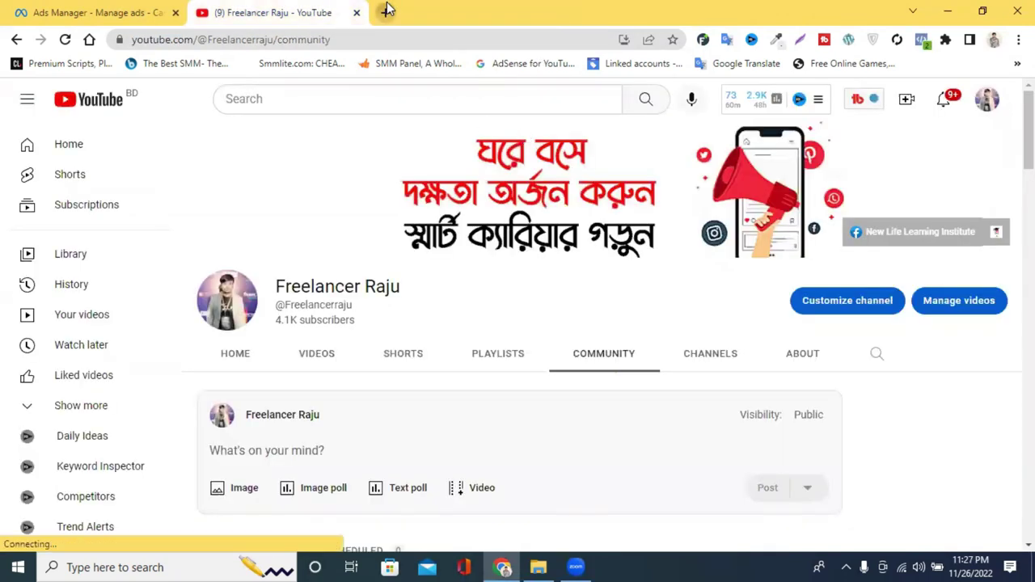
pyautogui.click(388, 9)
pyautogui.click(122, 12)
pyautogui.click(178, 14)
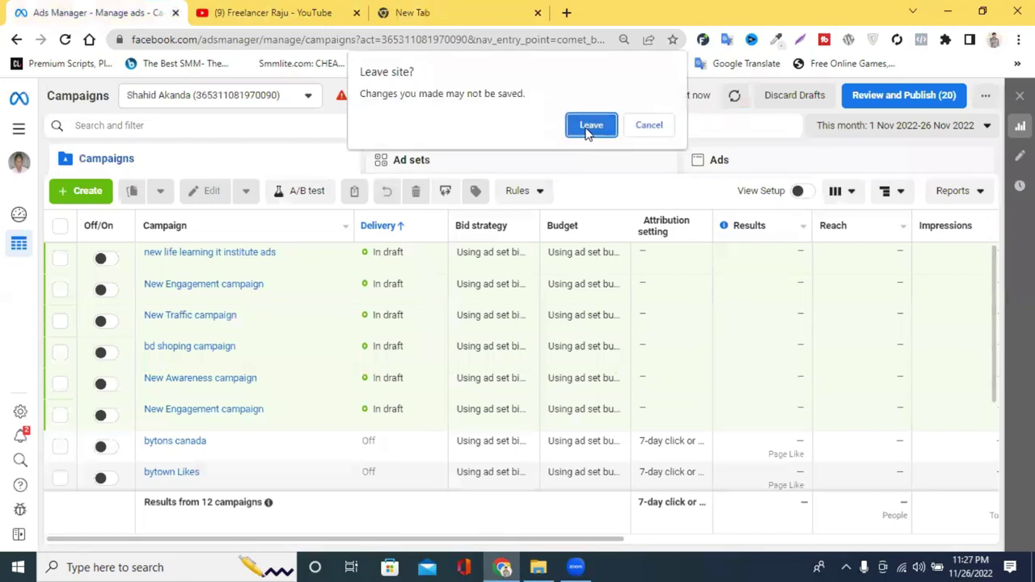
pyautogui.click(639, 125)
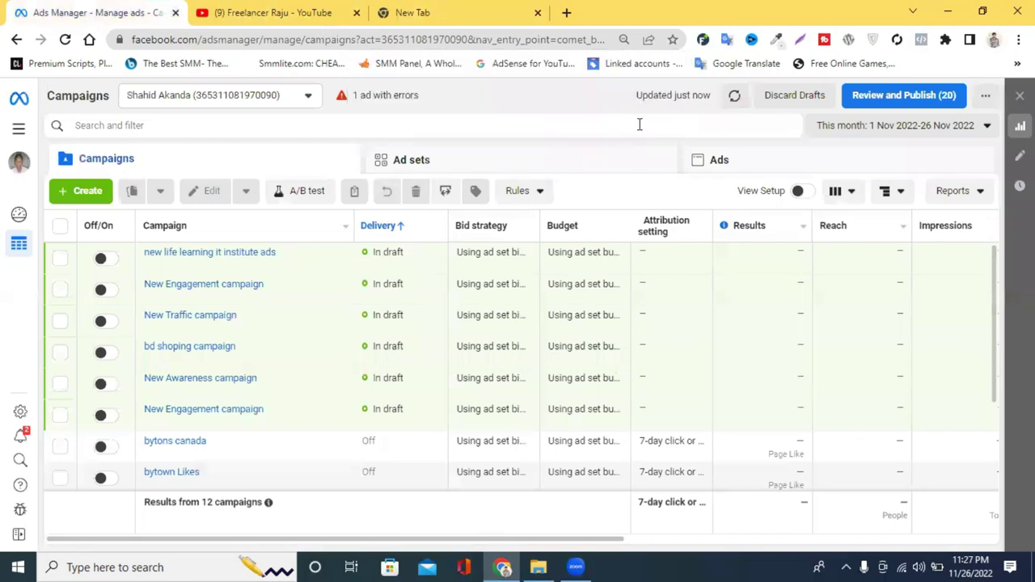
# Step: Open Facebook in the new tab, glance at the profile and recent chats, and go to the home feed
pyautogui.click(451, 11)
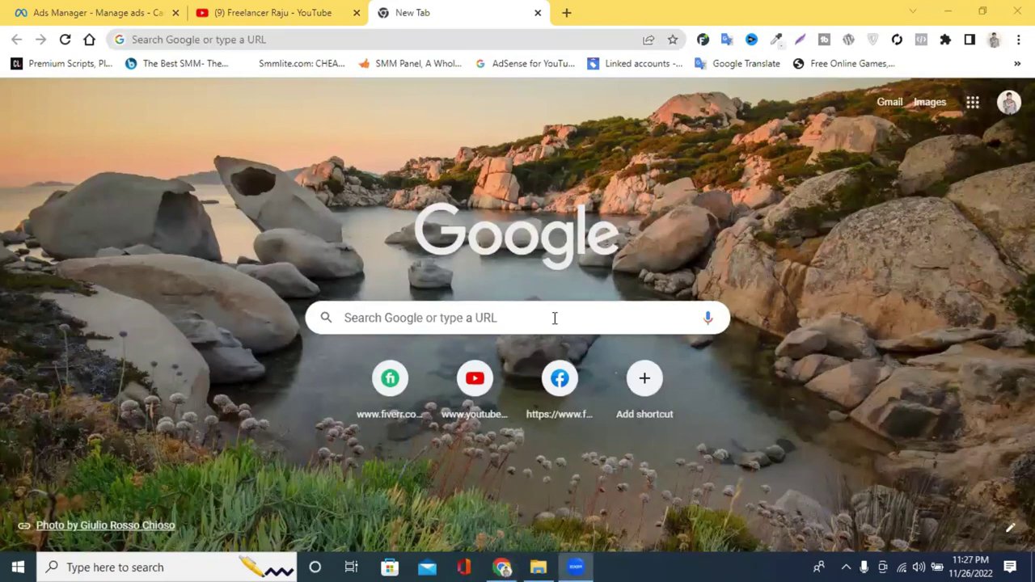
pyautogui.click(553, 390)
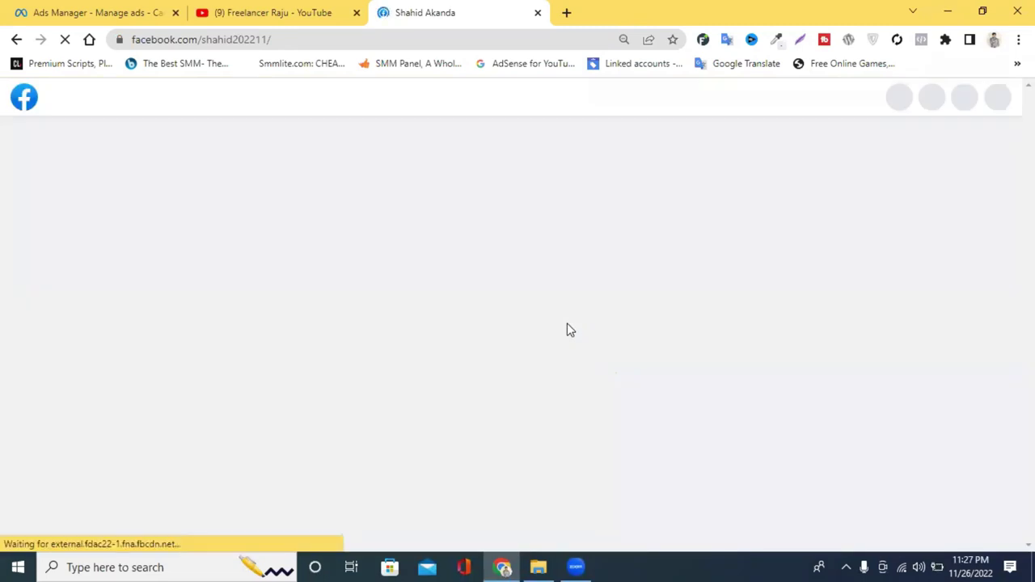
pyautogui.scroll(-2, 567, 323)
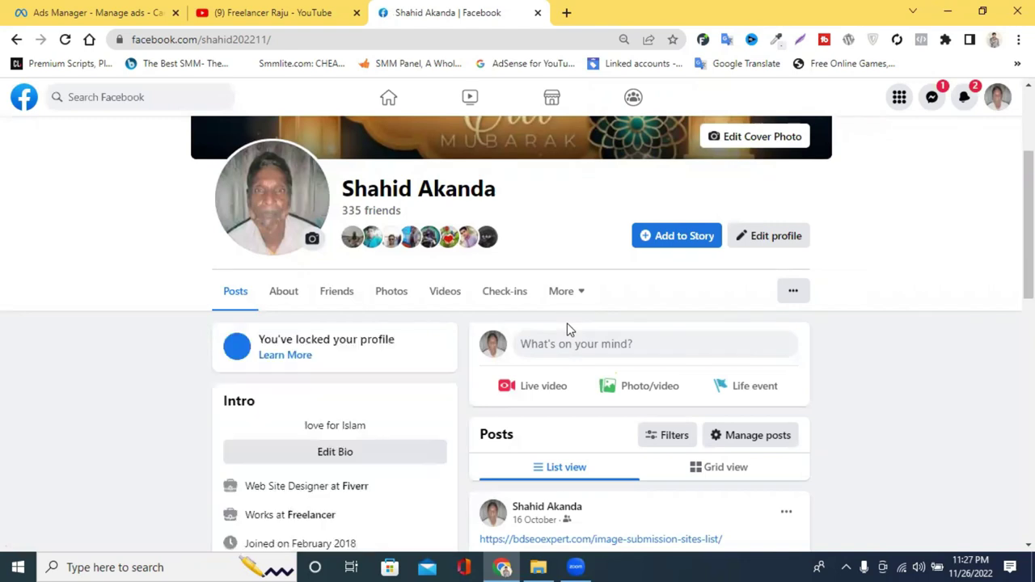
pyautogui.click(932, 98)
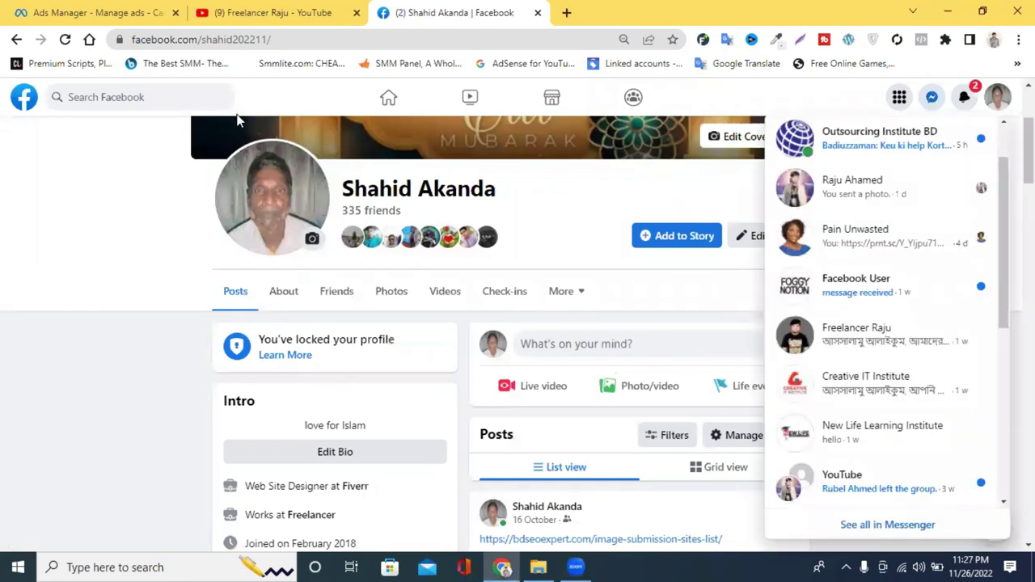
pyautogui.click(391, 99)
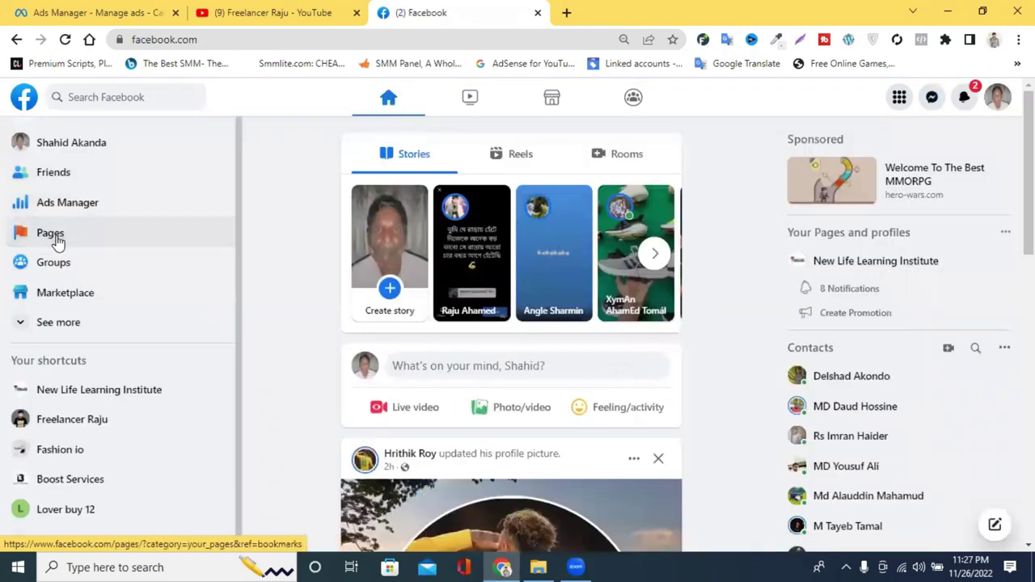
# Step: Expand the full list of managed Pages and profiles and open the New Life Learning Institute Page
pyautogui.click(50, 234)
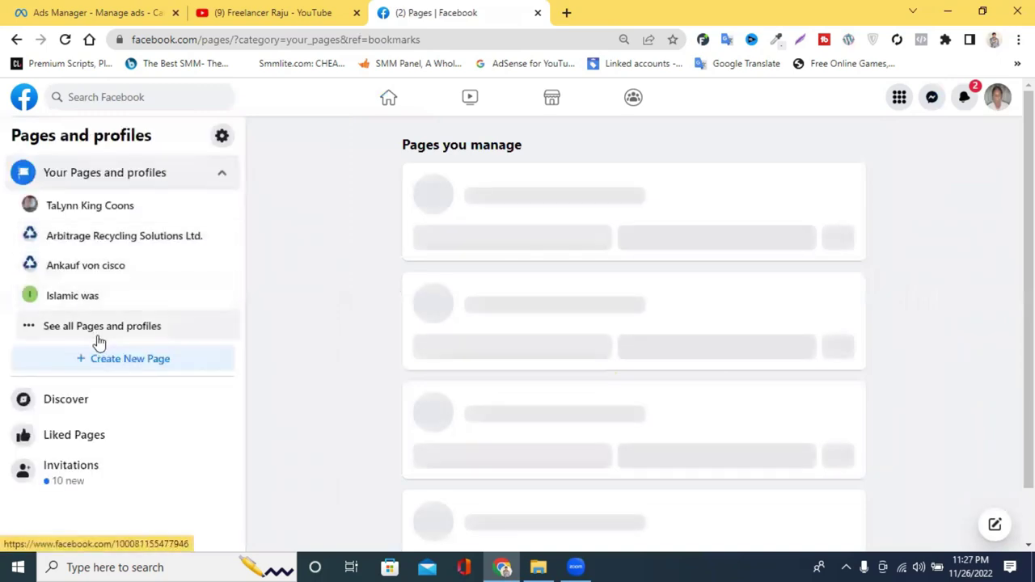
pyautogui.click(100, 331)
pyautogui.scroll(-1, 143, 287)
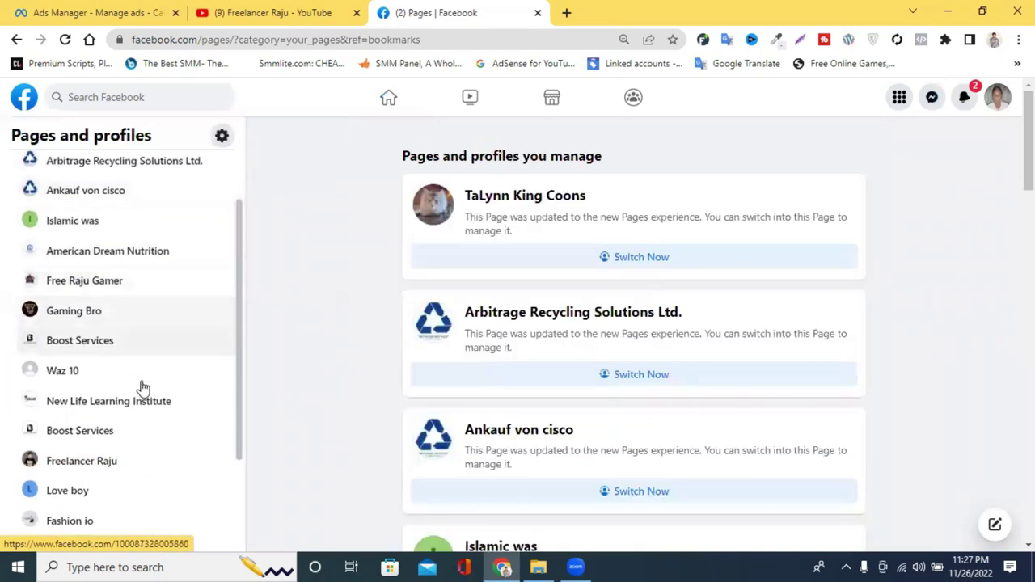
pyautogui.click(119, 413)
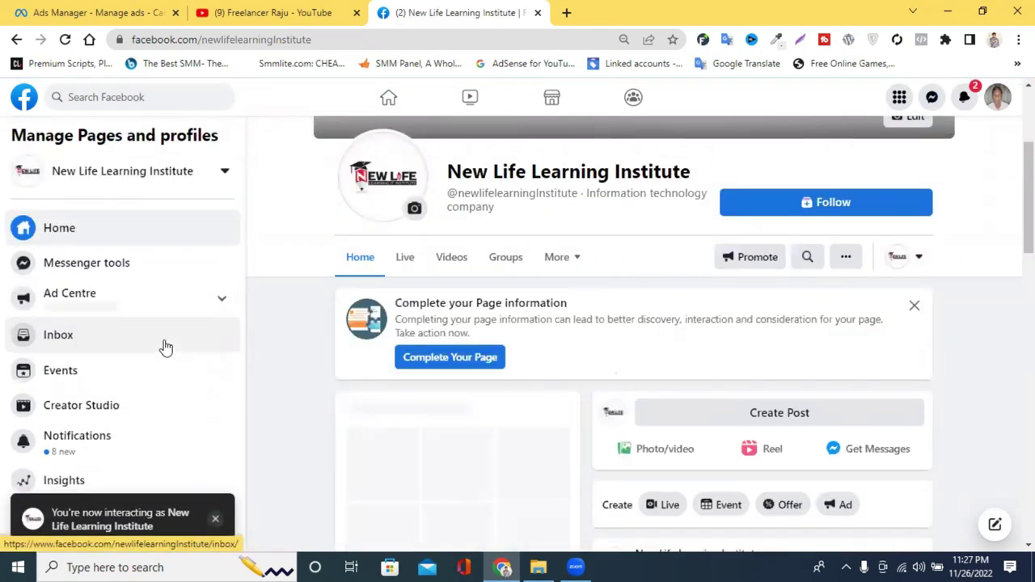
# Step: Open the Page's Publishing Tools and show the Forms Library for lead ads
pyautogui.scroll(-2, 92, 338)
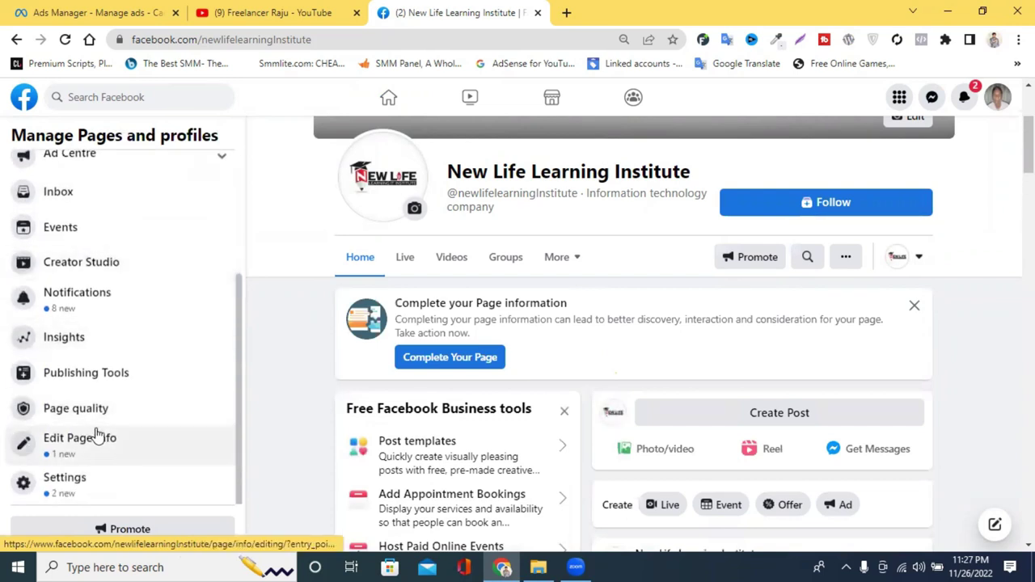
pyautogui.click(83, 385)
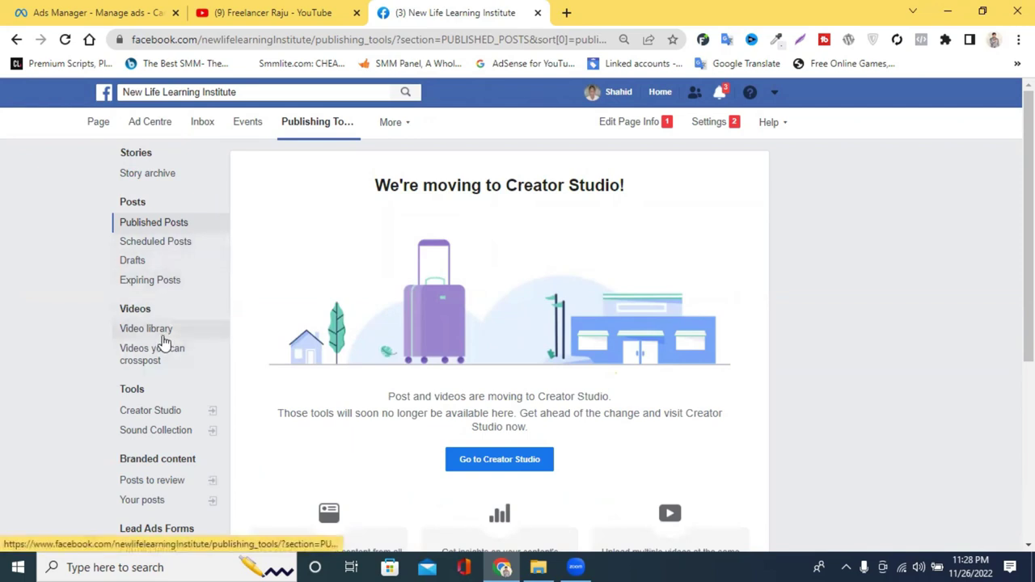
pyautogui.scroll(-2, 167, 332)
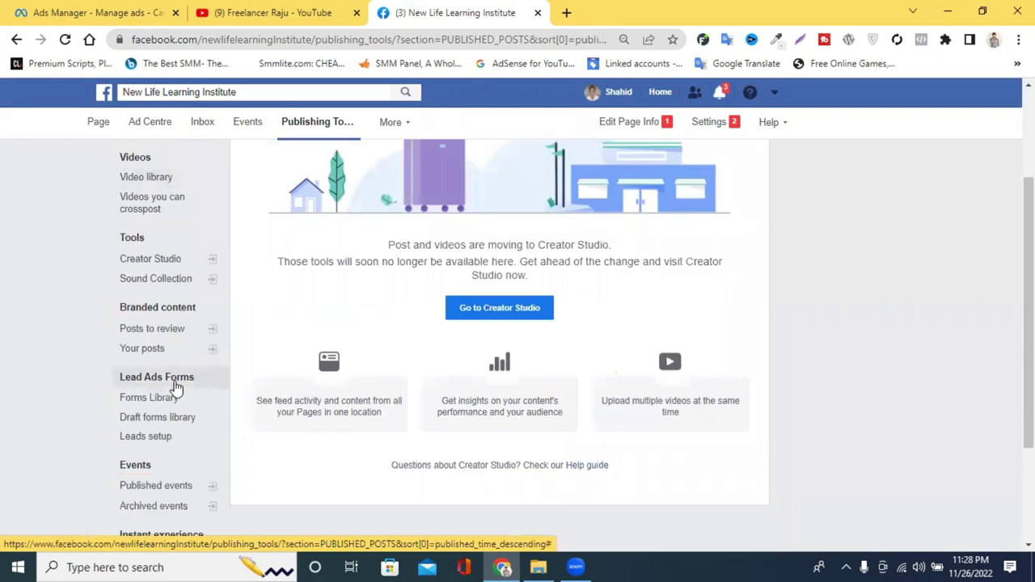
pyautogui.click(148, 398)
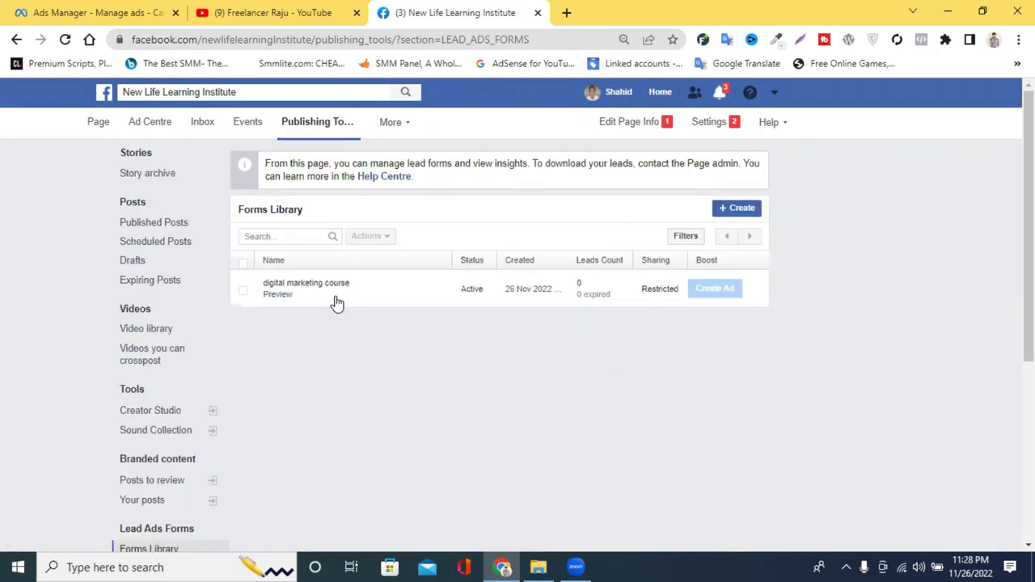
# Step: Examine the digital marketing course form's details, status and leads count in the Forms Library, and close the Facebook tab
pyautogui.moveTo(339, 291)
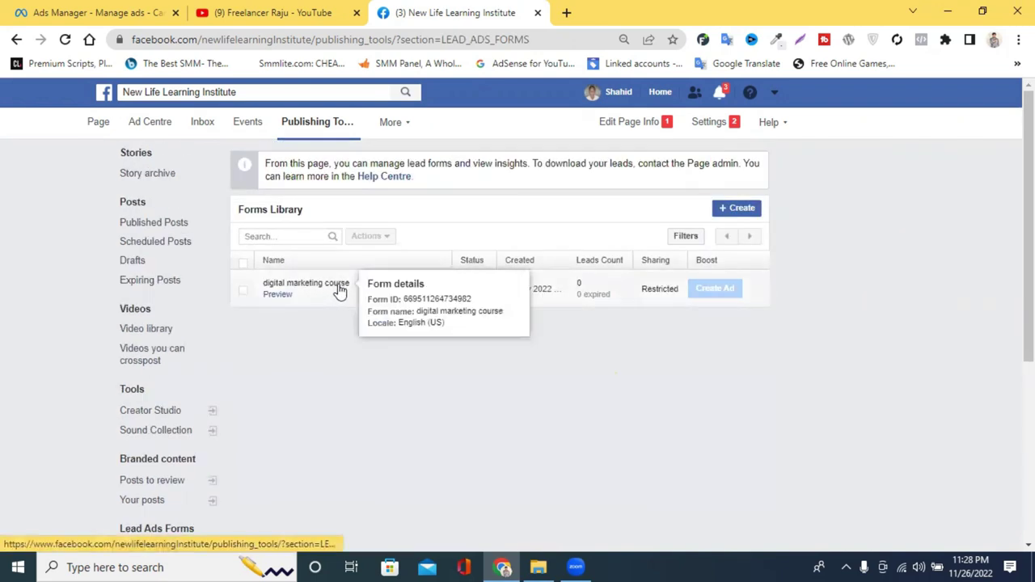
pyautogui.moveTo(314, 314); pyautogui.dragTo(283, 296)
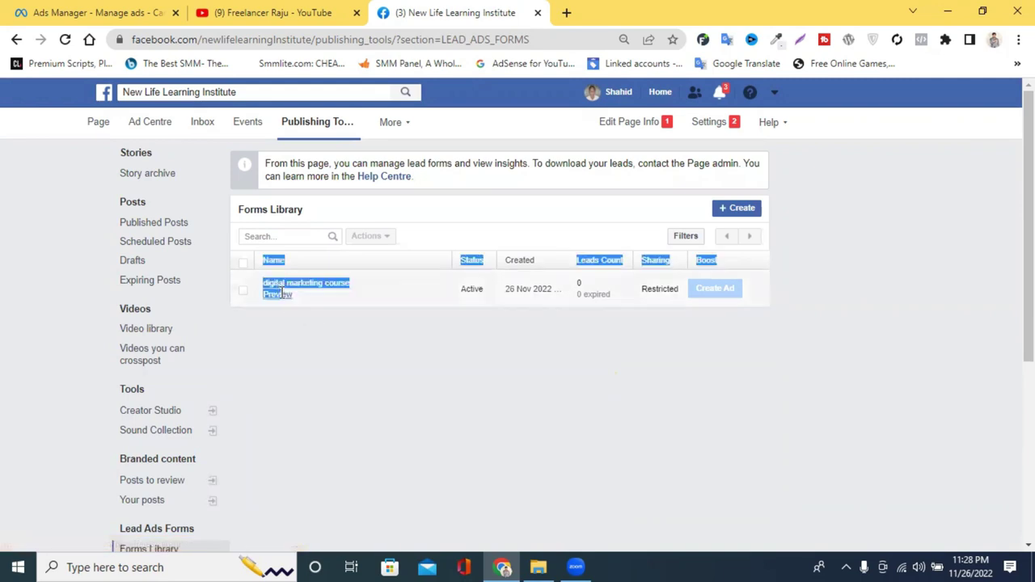
pyautogui.click(520, 375)
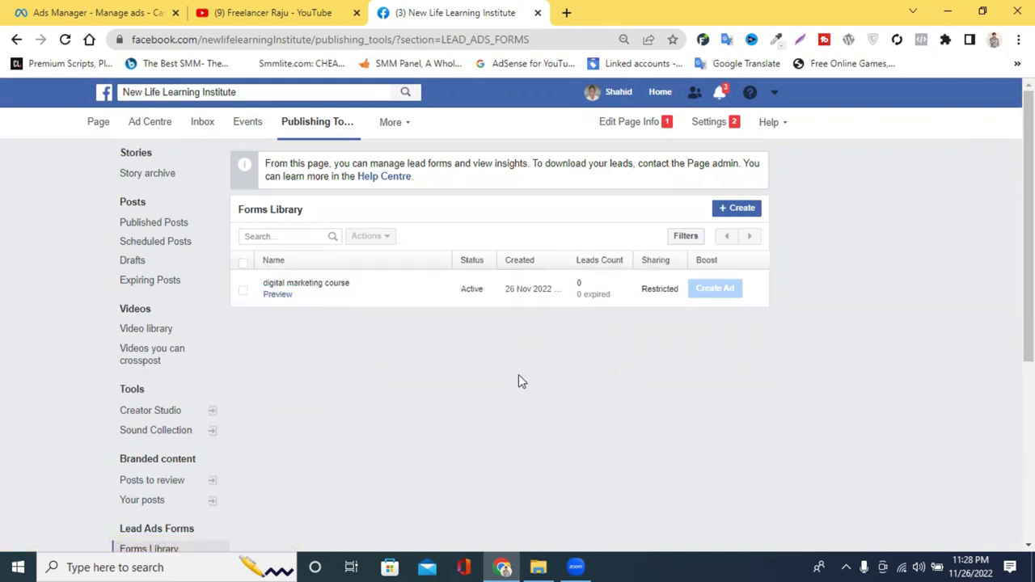
pyautogui.moveTo(338, 291)
pyautogui.scroll(-1, 280, 340)
pyautogui.scroll(-1, 426, 352)
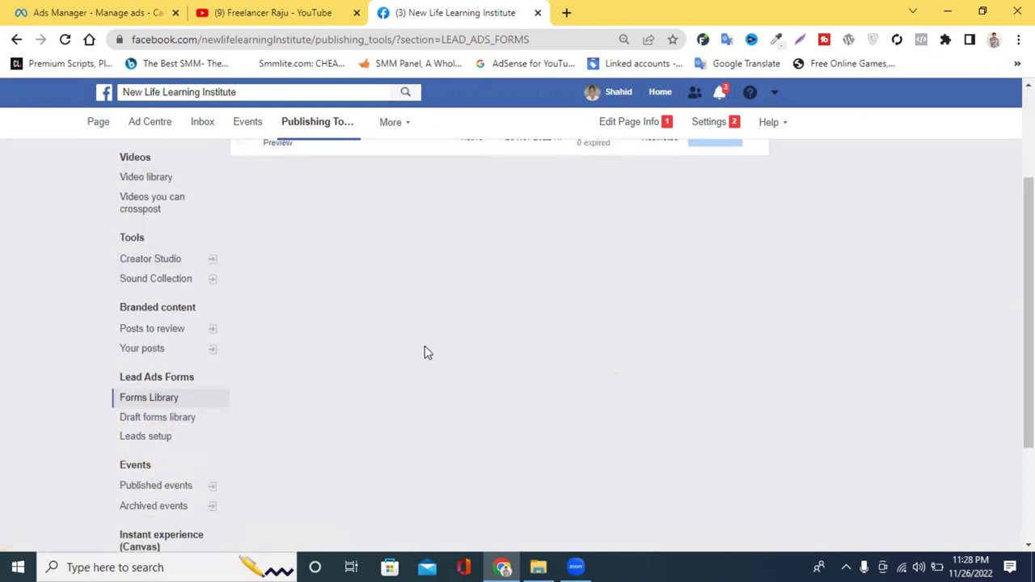
pyautogui.scroll(2, 511, 348)
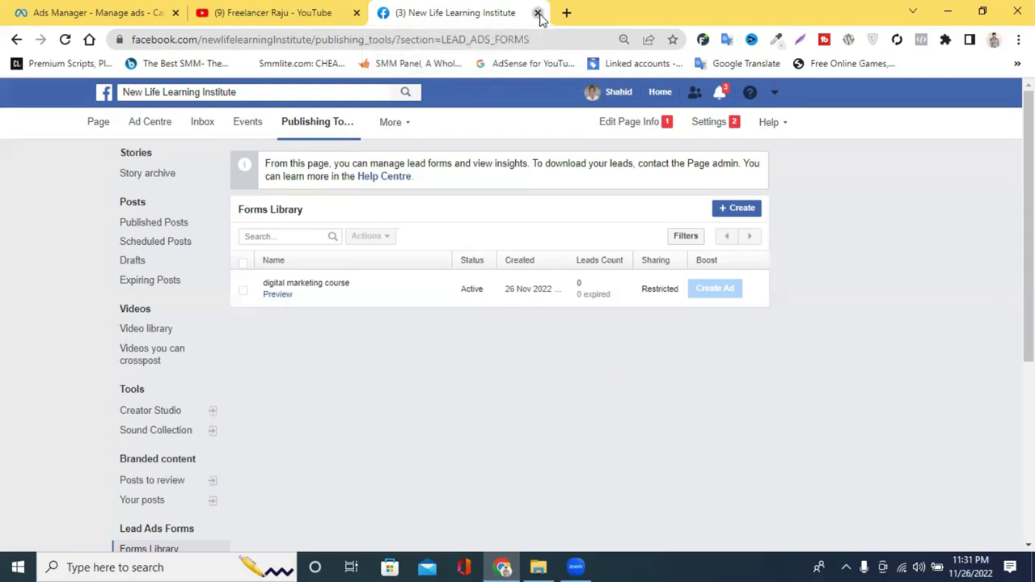
pyautogui.click(538, 13)
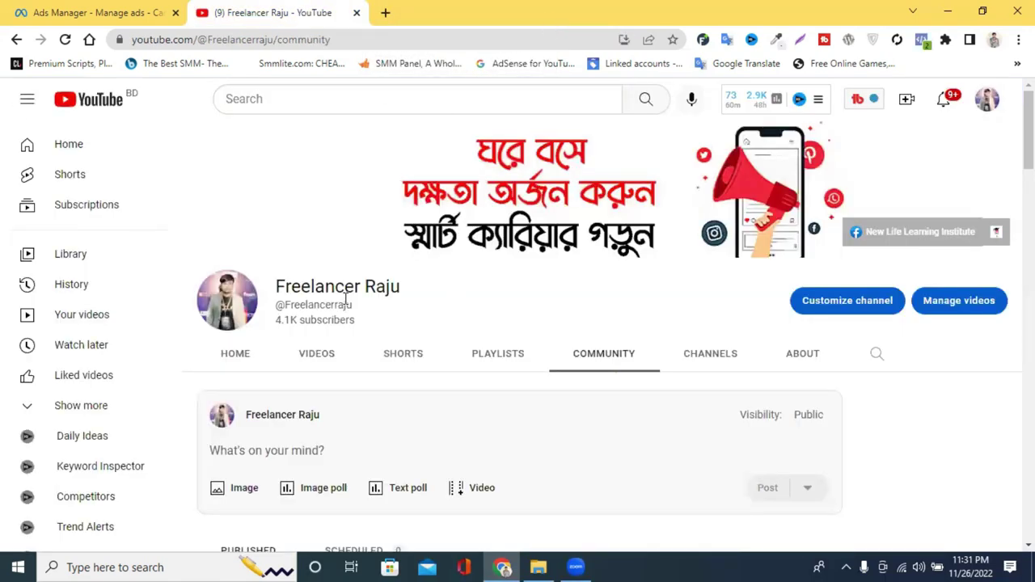
pyautogui.scroll(-3, 439, 240)
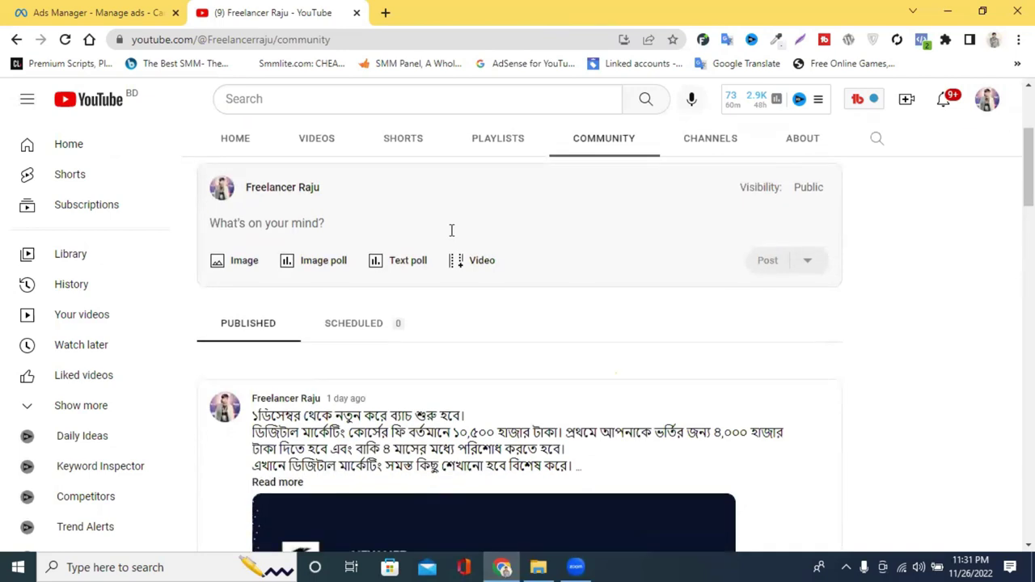
pyautogui.scroll(3, 450, 231)
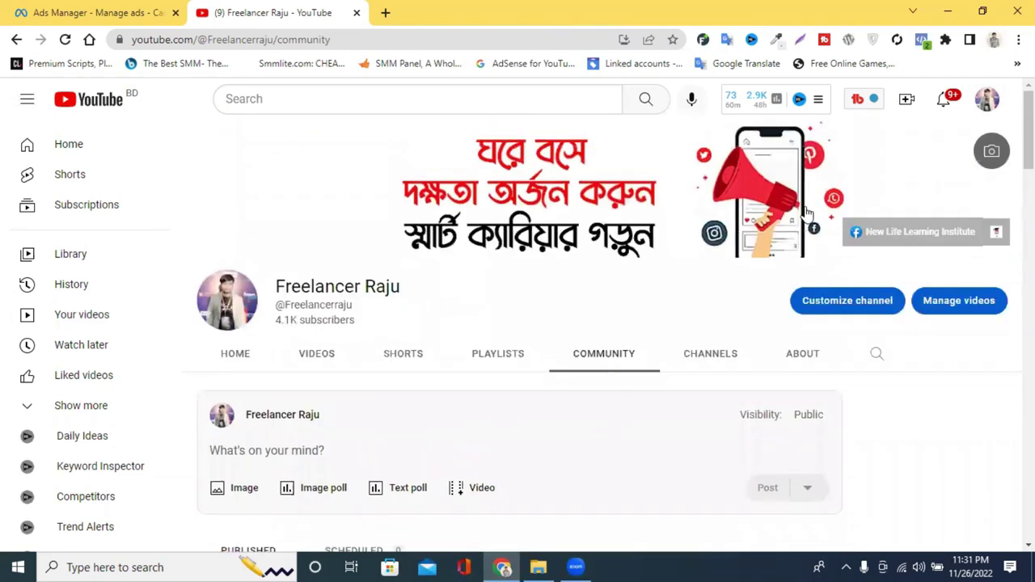
pyautogui.click(945, 101)
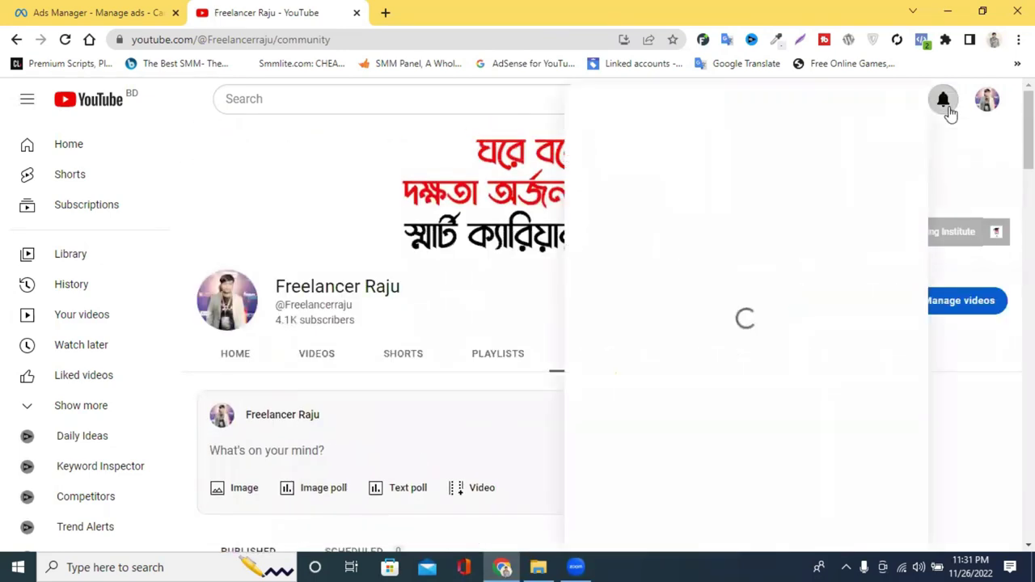
pyautogui.click(987, 99)
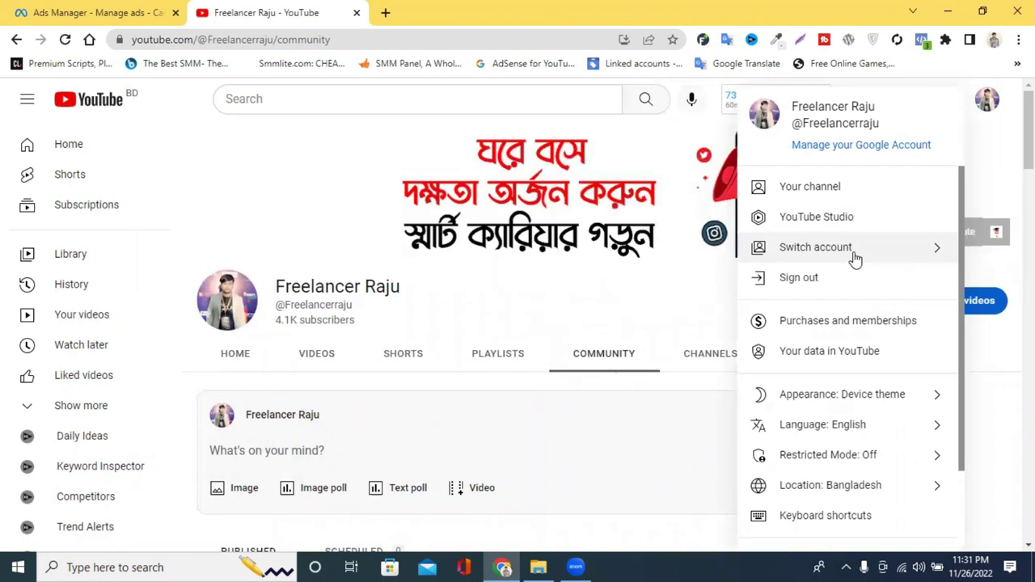
pyautogui.click(575, 302)
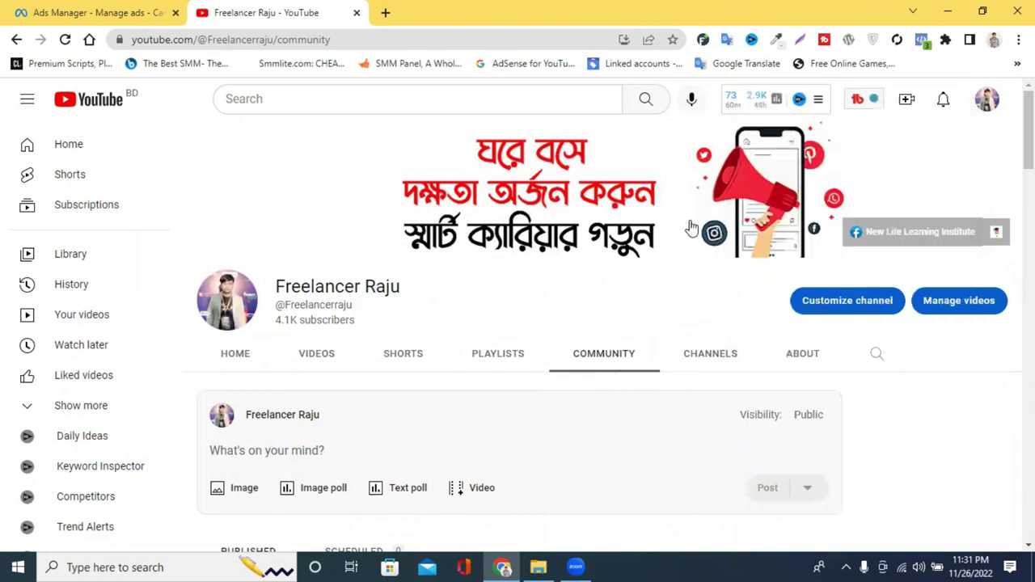
pyautogui.click(941, 99)
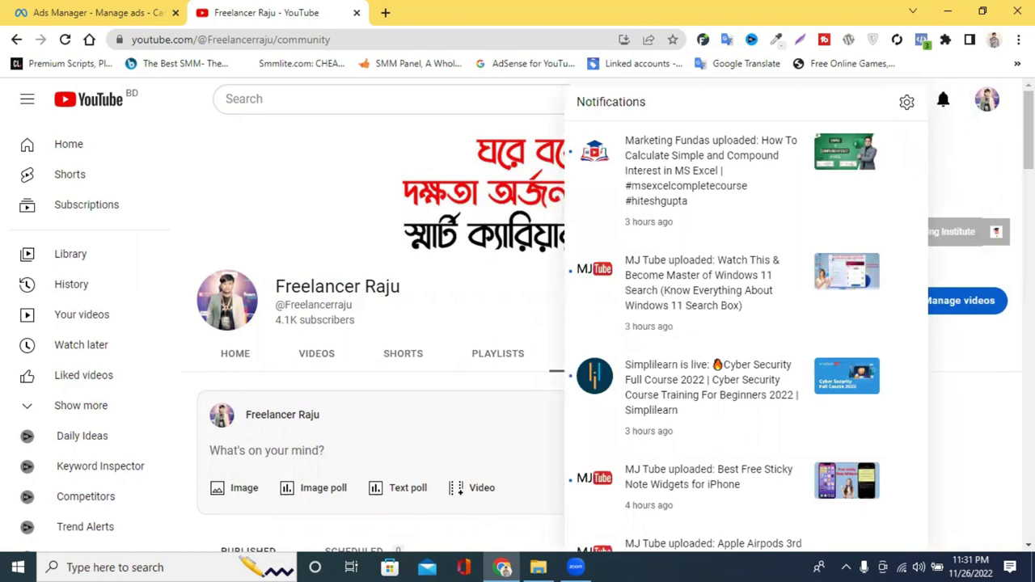
pyautogui.click(1007, 113)
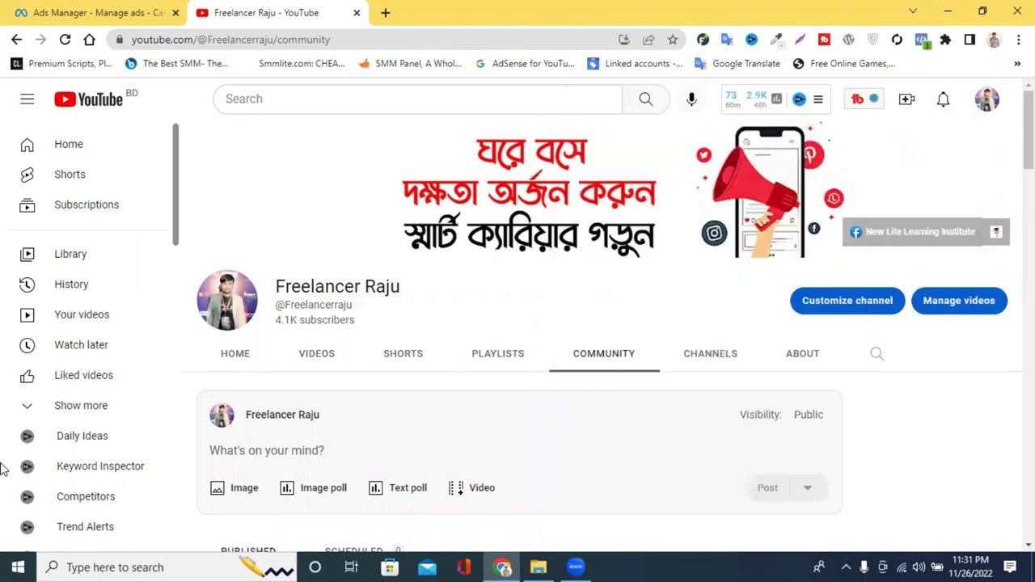